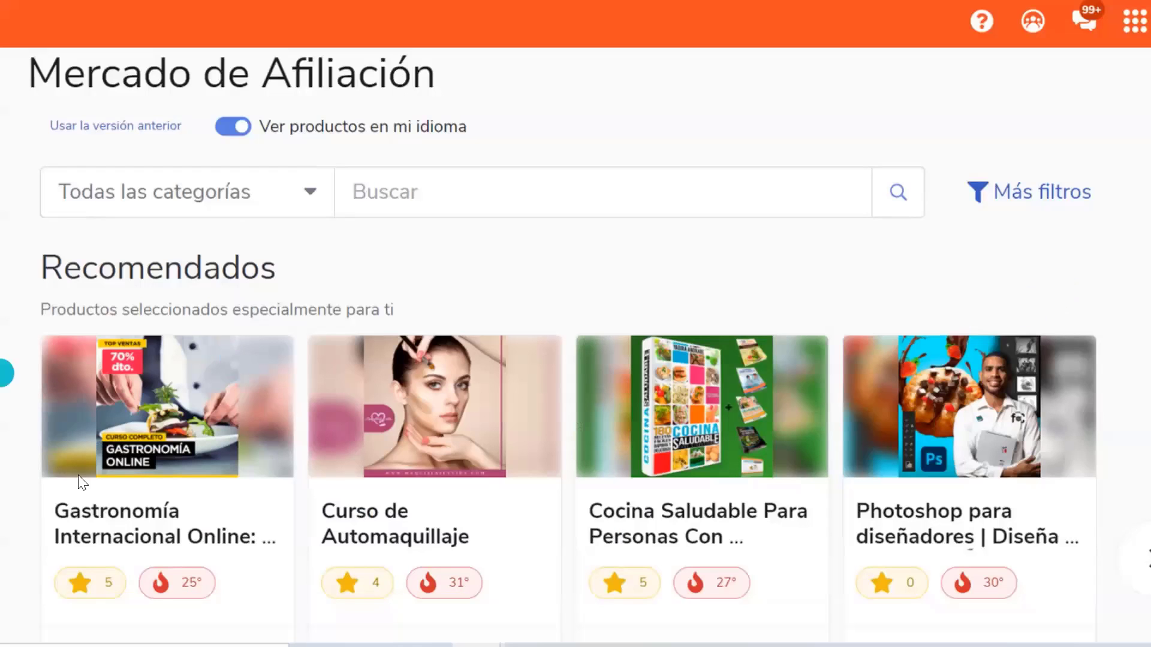
Step: Leave the Canva presentation, switch to Hotmart's Mercado de Afiliación page and reveal the Mercado entry in the side navigation
click(621, 520)
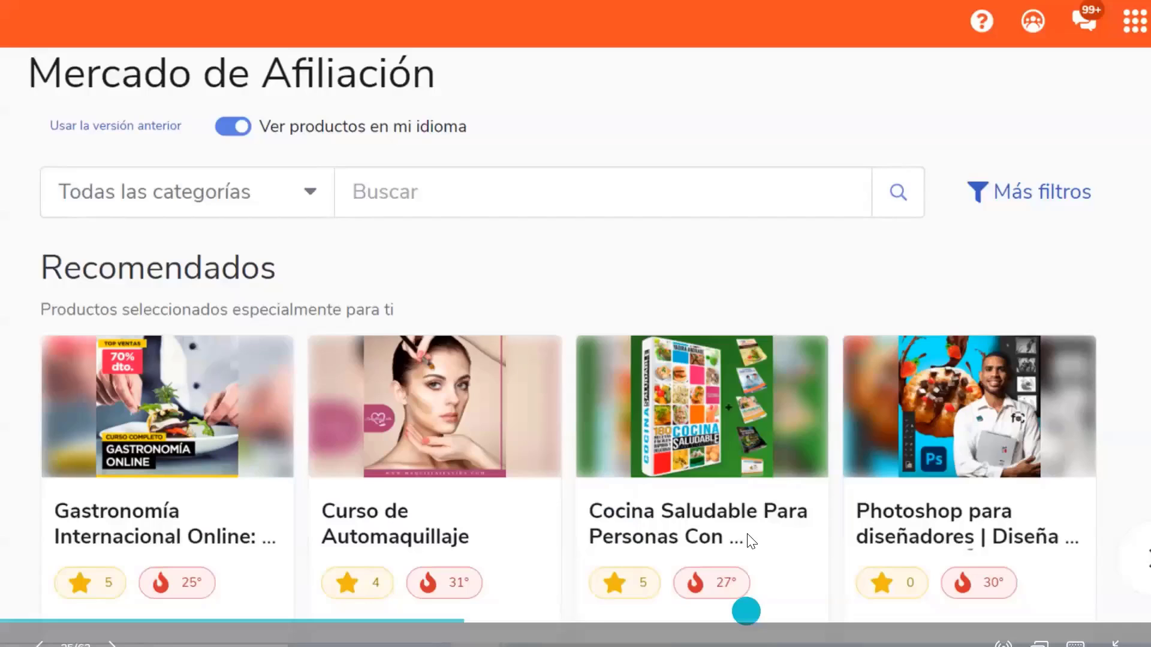
key(Escape)
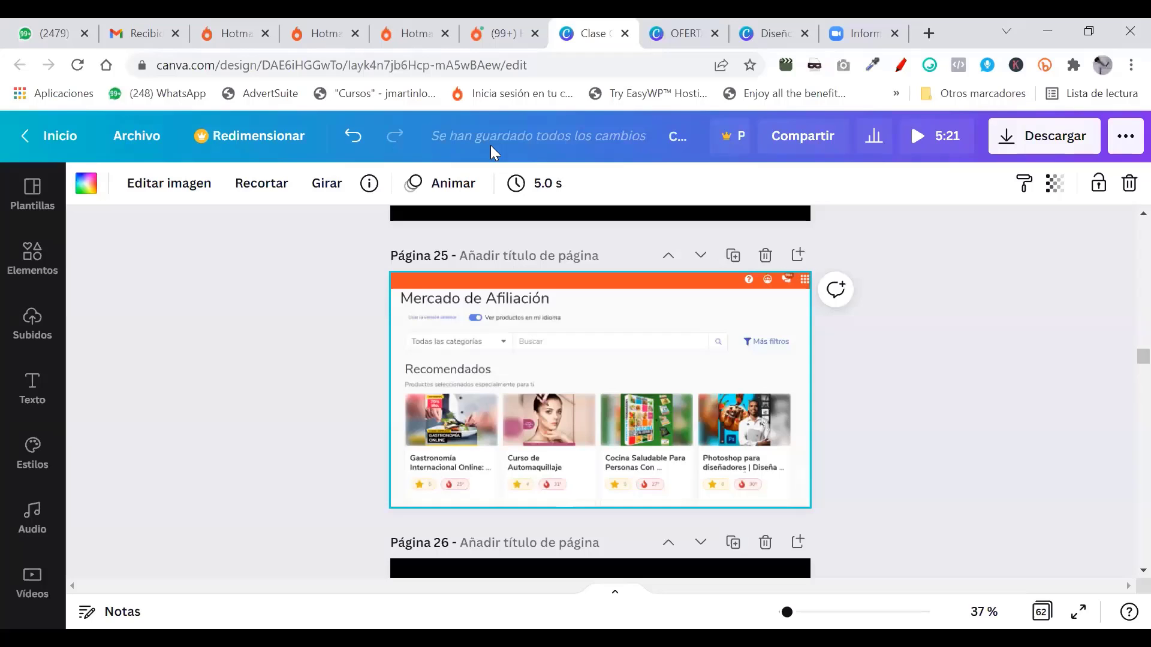
click(513, 41)
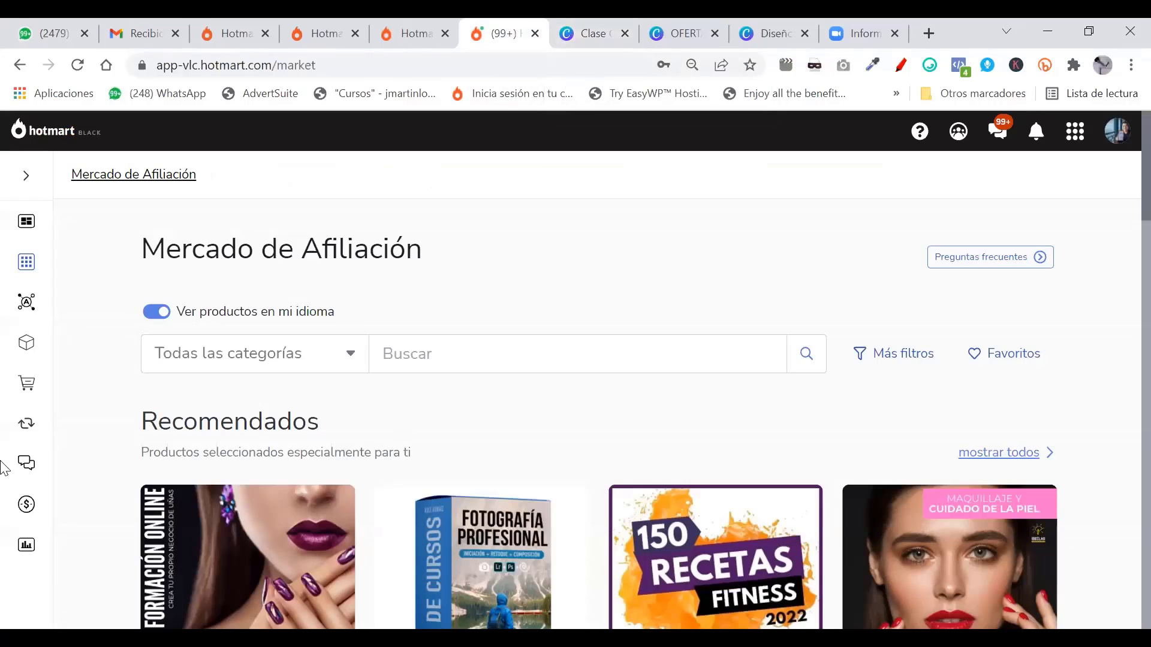
click(12, 270)
mouse_move(3, 262)
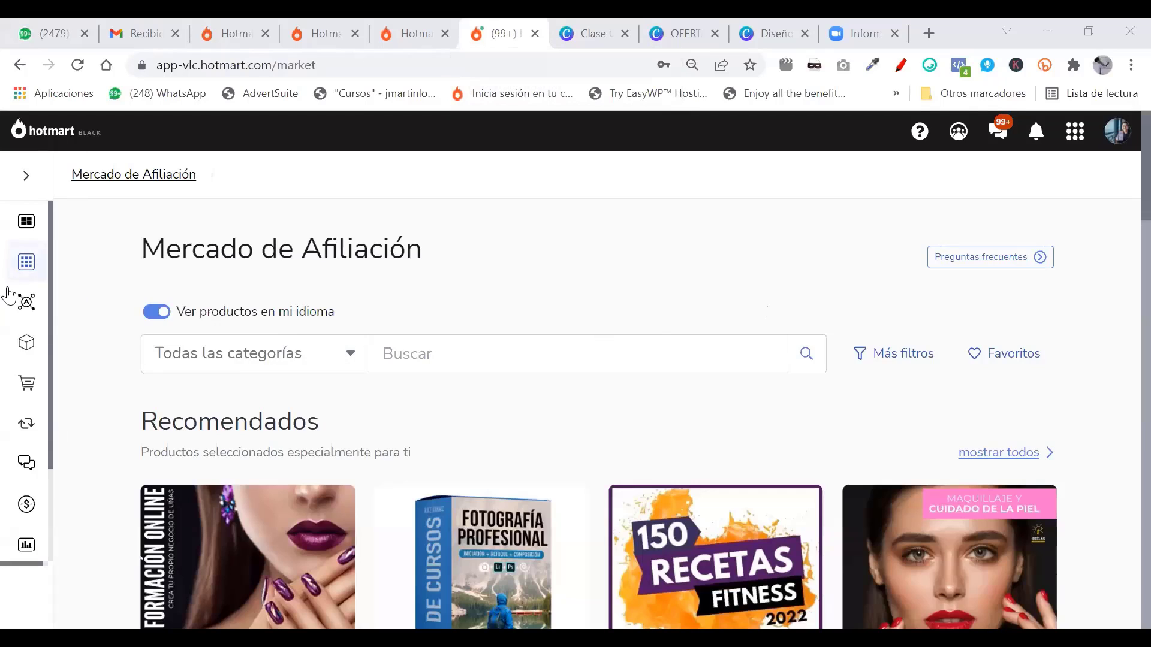
mouse_move(20, 293)
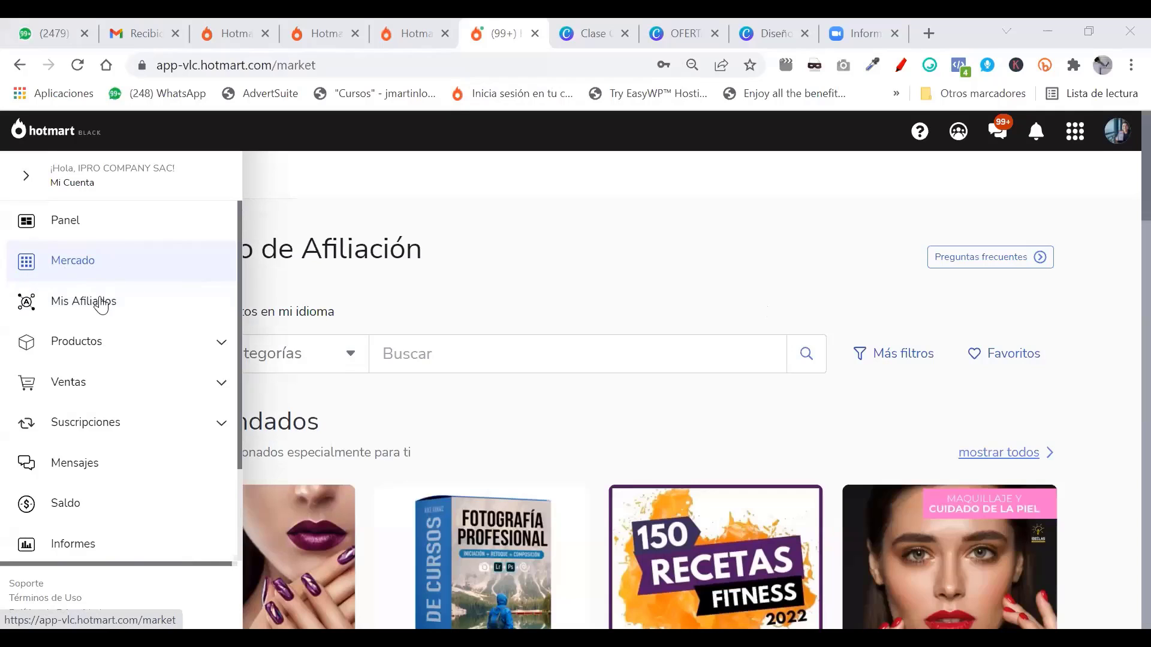
Step: Examine the affiliate market's product sections: Recomendados, Más calientes, Más queridos and Más recientes
scroll(627, 340, down, 12)
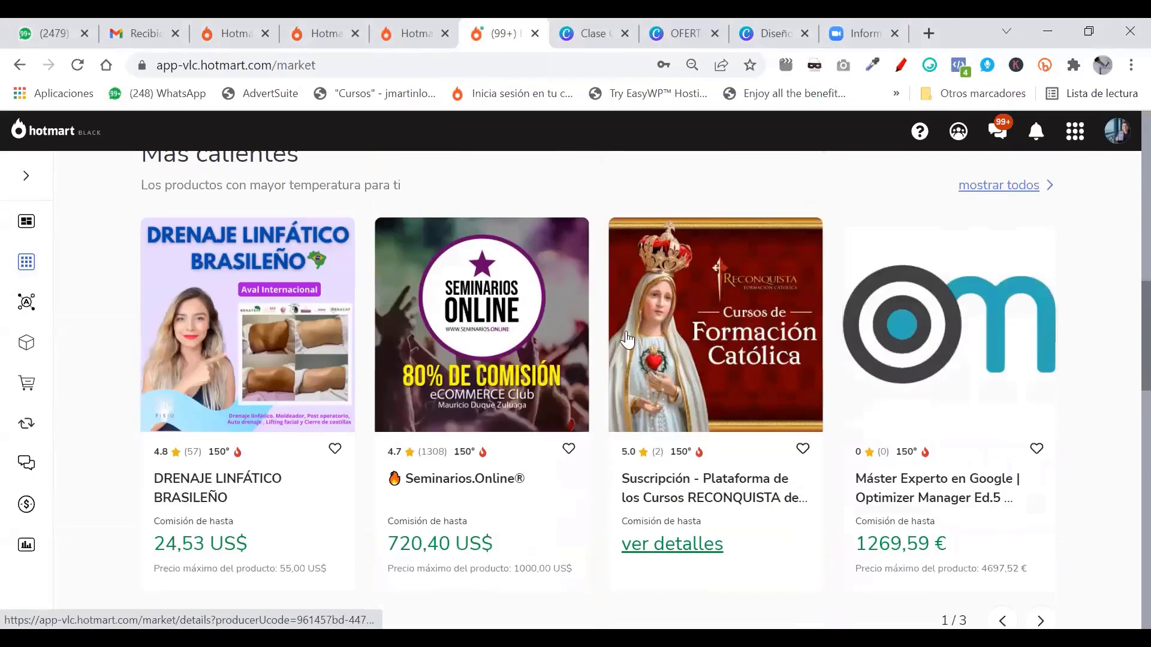
scroll(627, 340, down, 12)
scroll(627, 340, up, 3)
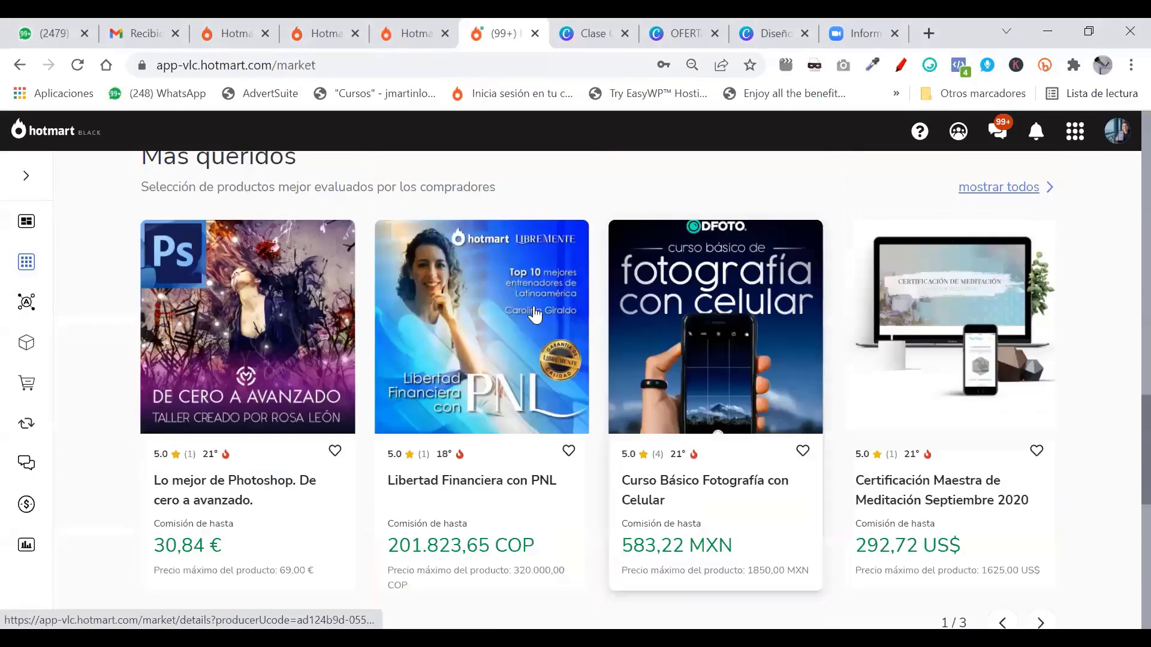
scroll(528, 311, up, 10)
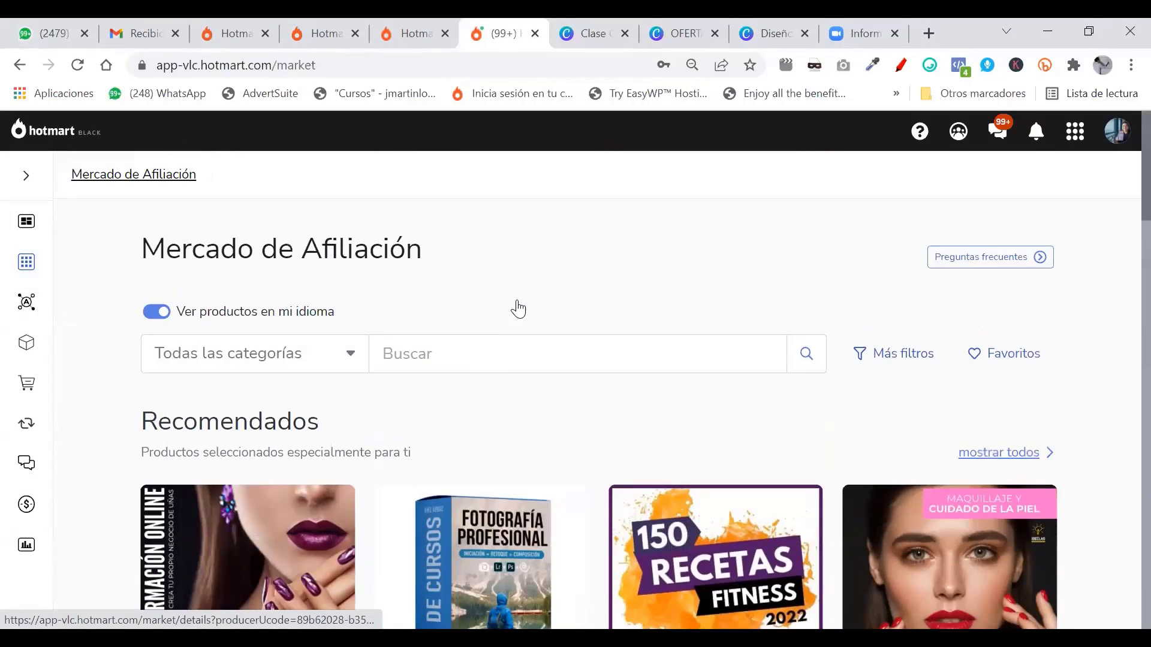
scroll(285, 309, down, 4)
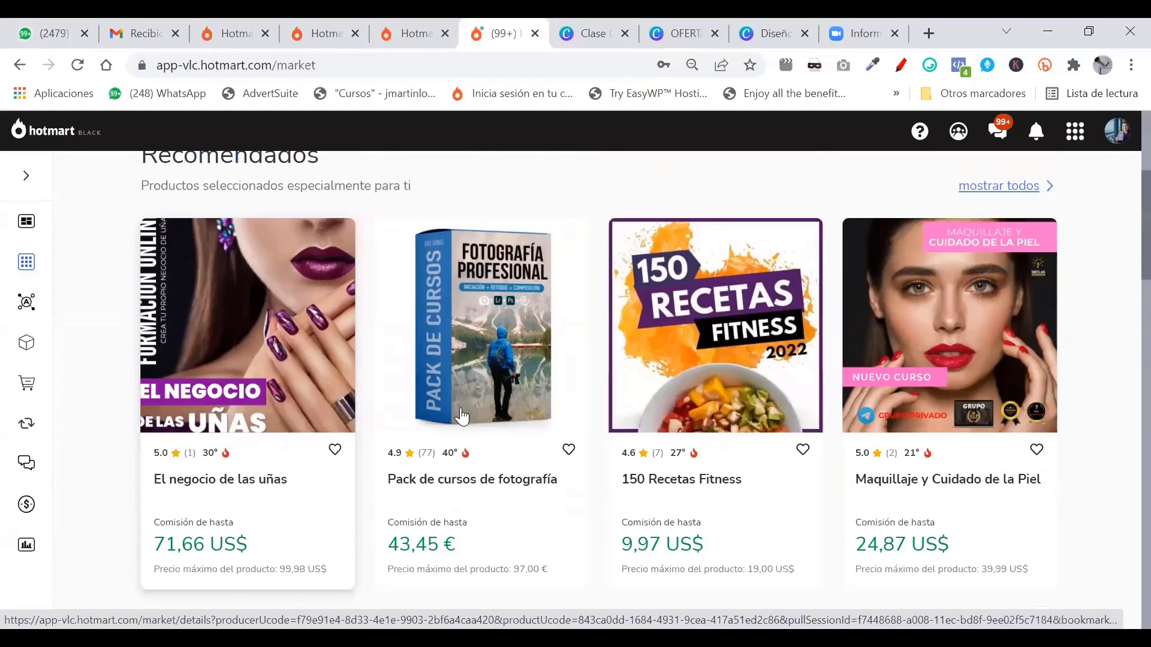
scroll(570, 301, down, 2)
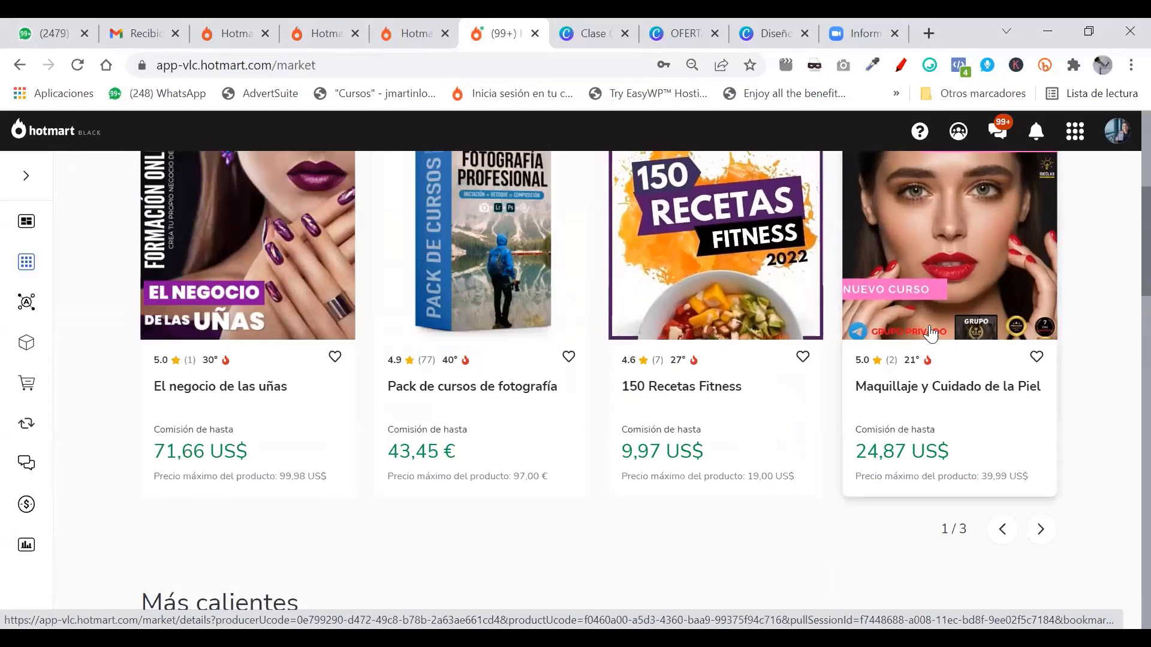
scroll(523, 295, down, 5)
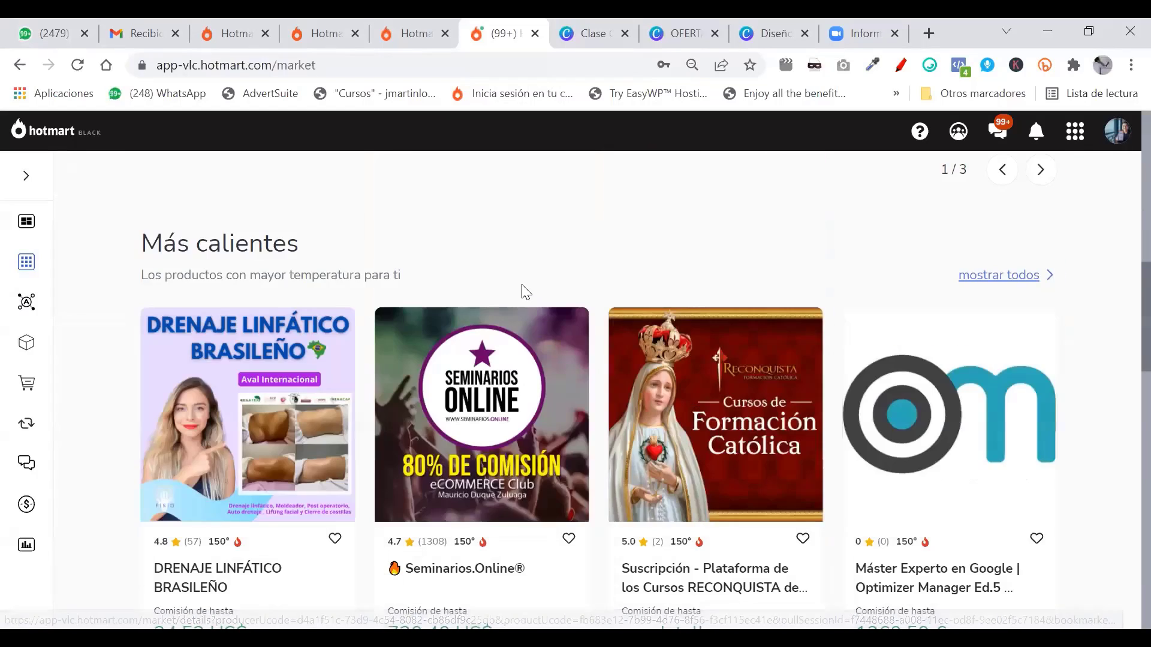
scroll(270, 329, down, 1)
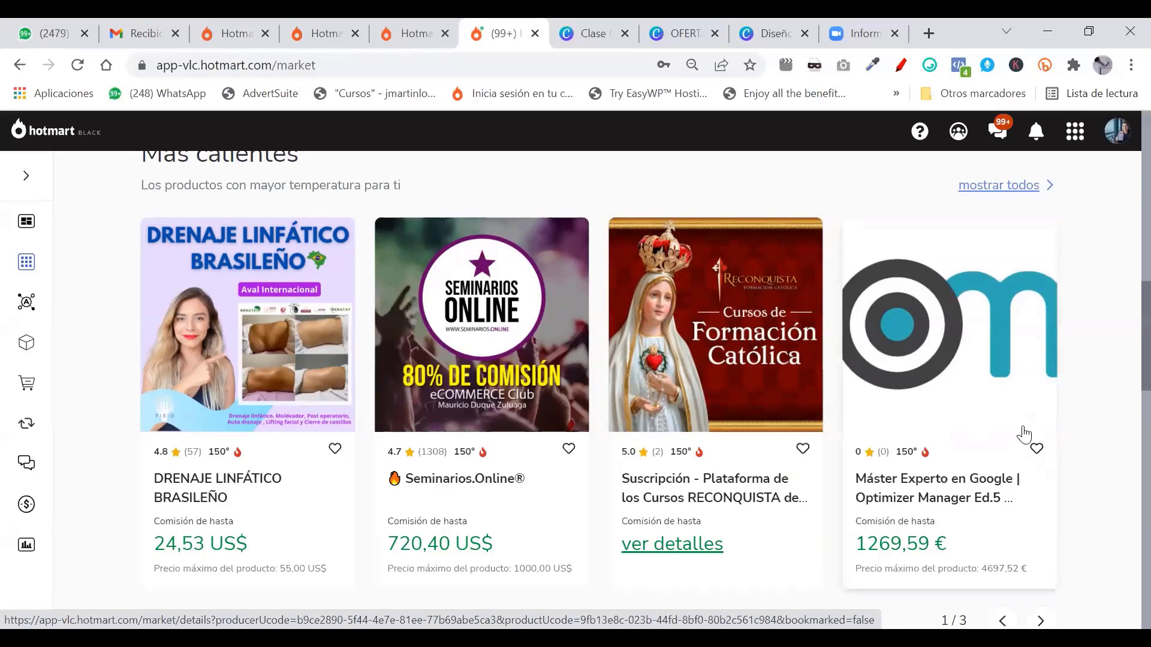
scroll(302, 384, down, 8)
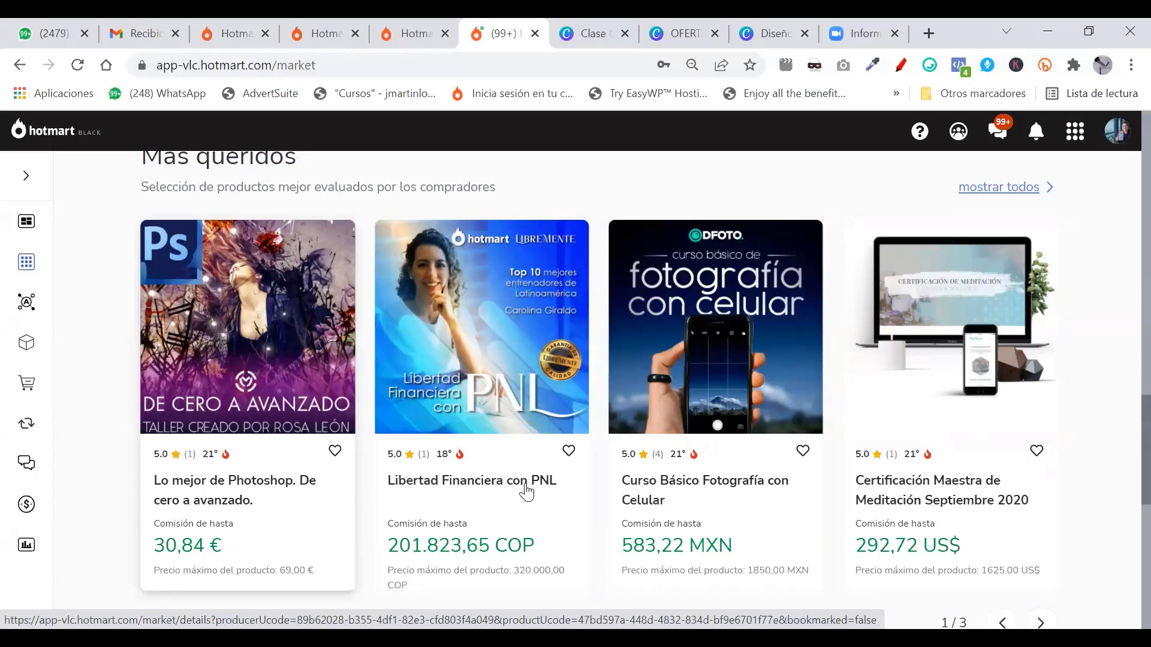
scroll(753, 491, down, 8)
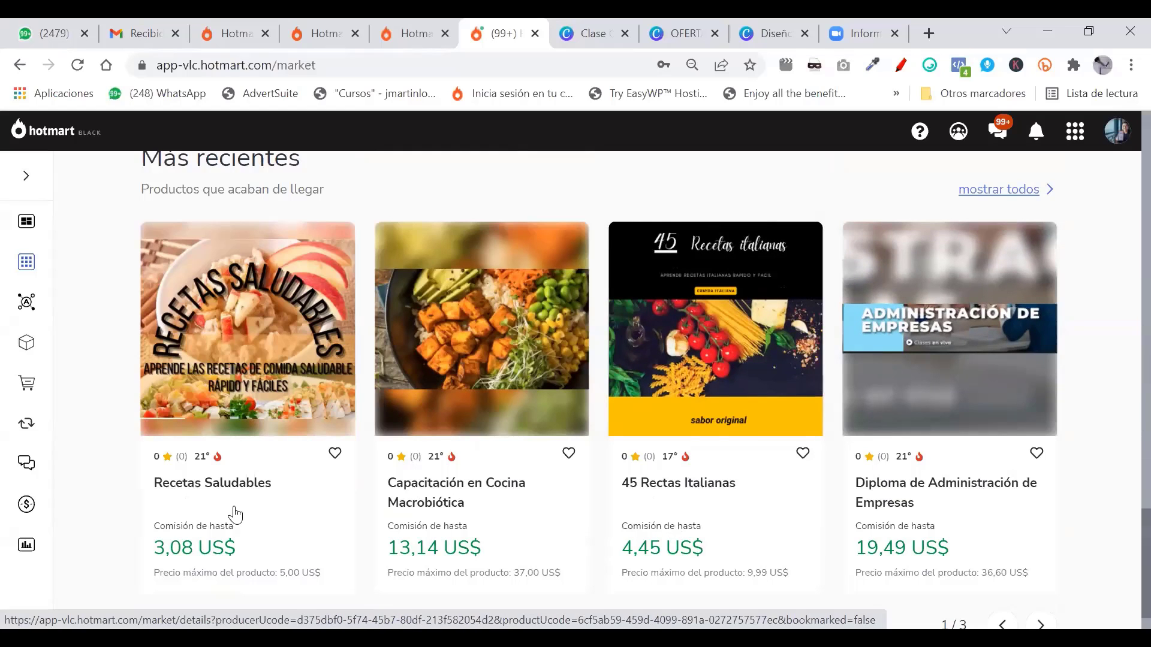
scroll(653, 436, down, 1)
scroll(601, 291, up, 15)
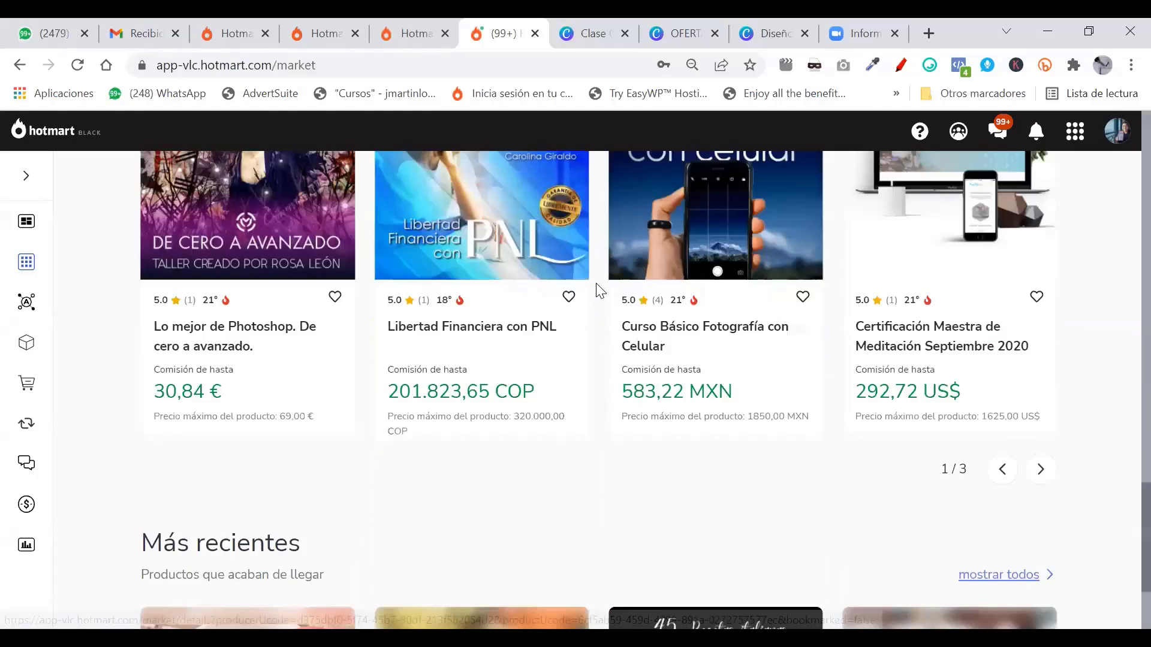
scroll(600, 291, down, 10)
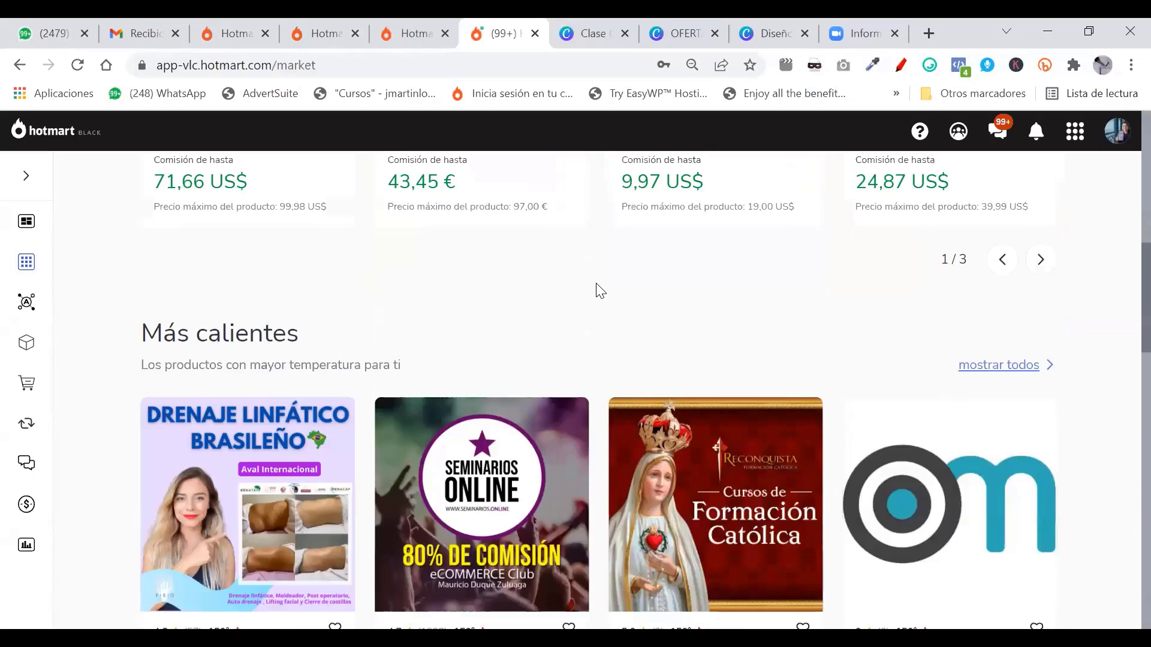
Step: Page through the Recomendados products to the third set
scroll(599, 290, up, 6)
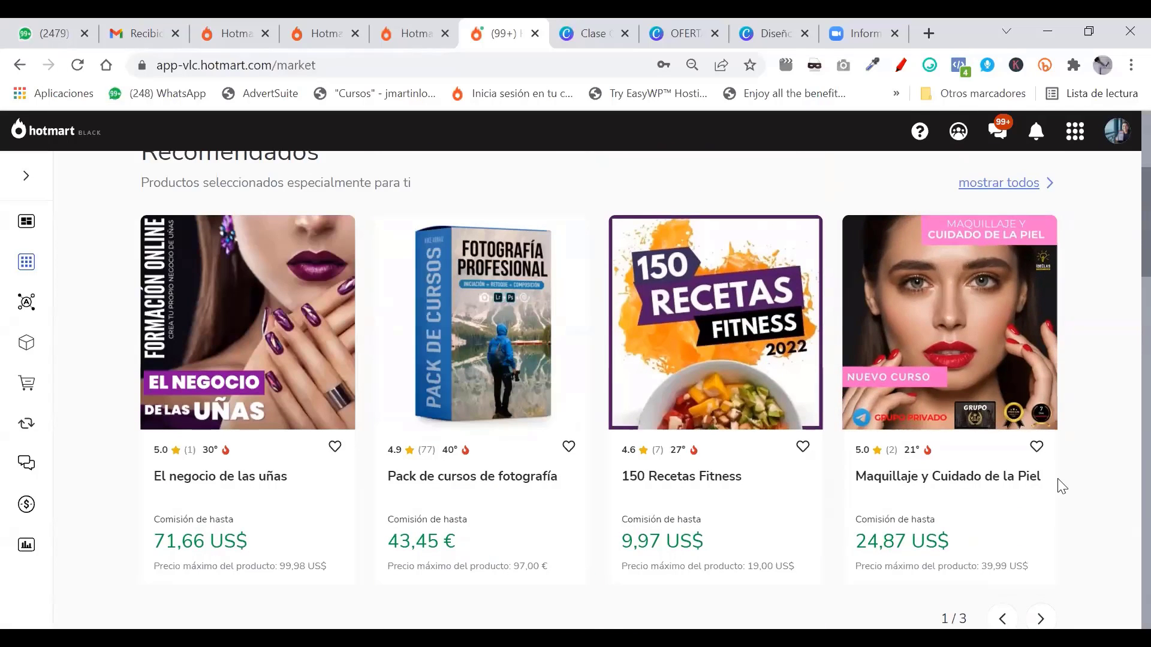
scroll(1041, 543, down, 2)
click(1041, 529)
scroll(224, 322, up, 3)
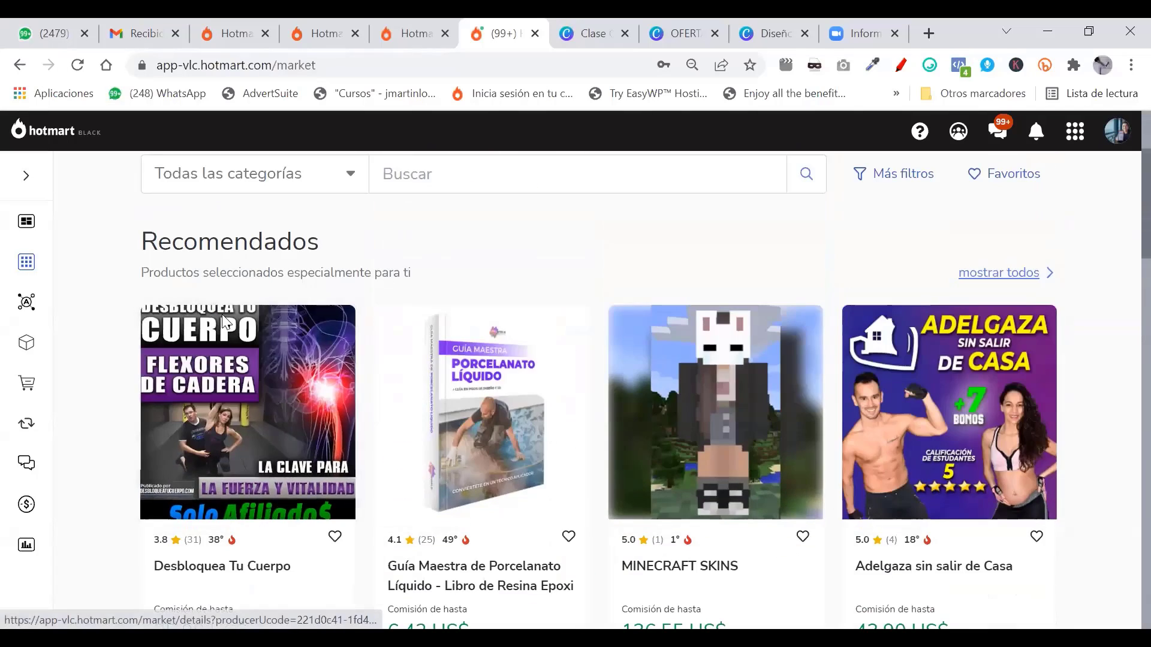
scroll(192, 303, down, 3)
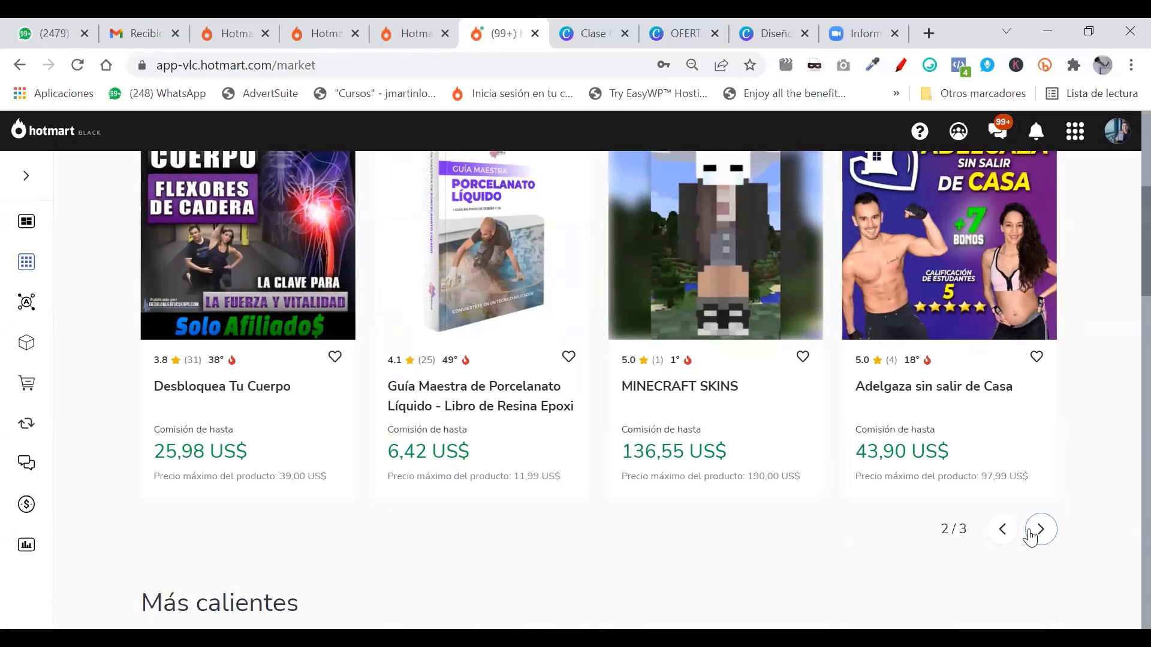
click(1041, 529)
scroll(936, 477, up, 3)
scroll(1007, 467, down, 1)
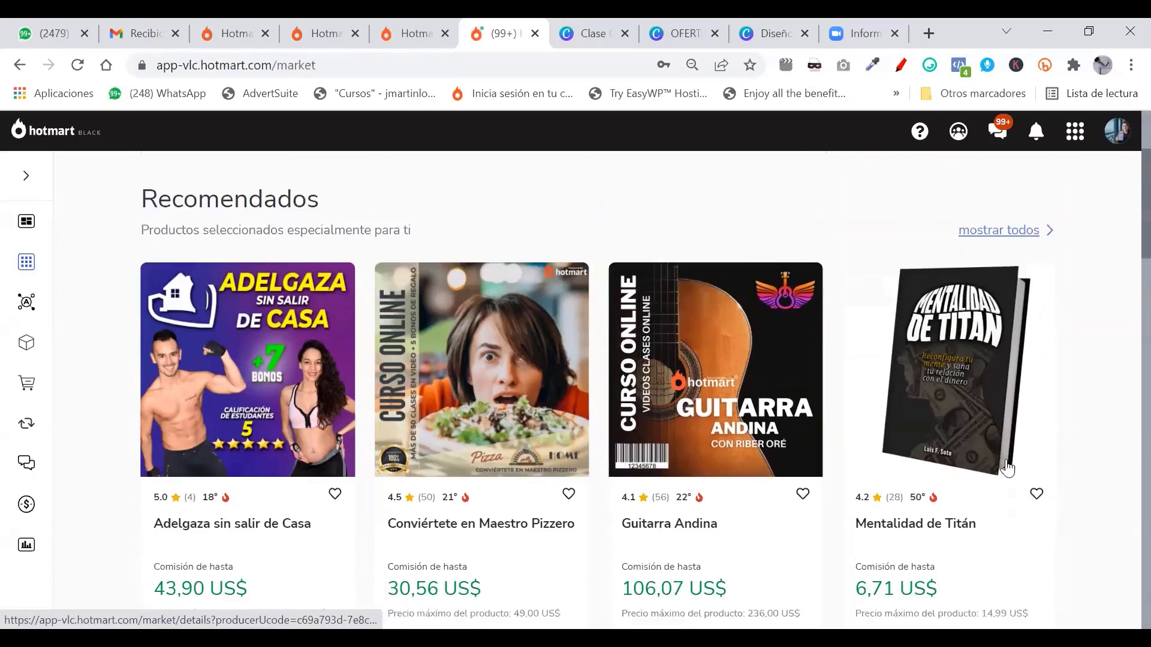
scroll(983, 498, down, 2)
Step: Compare the commissions, ratings and temperatures of the products across all market sections, down to Más recientes
scroll(626, 408, down, 3)
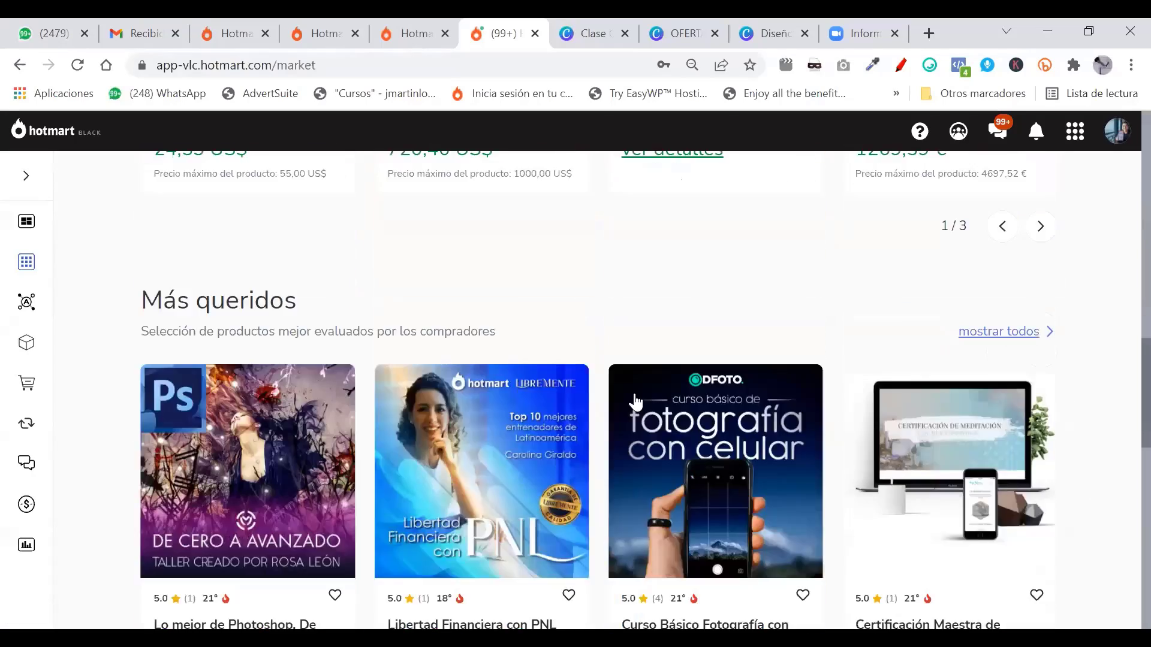
scroll(635, 401, down, 10)
scroll(627, 359, down, 2)
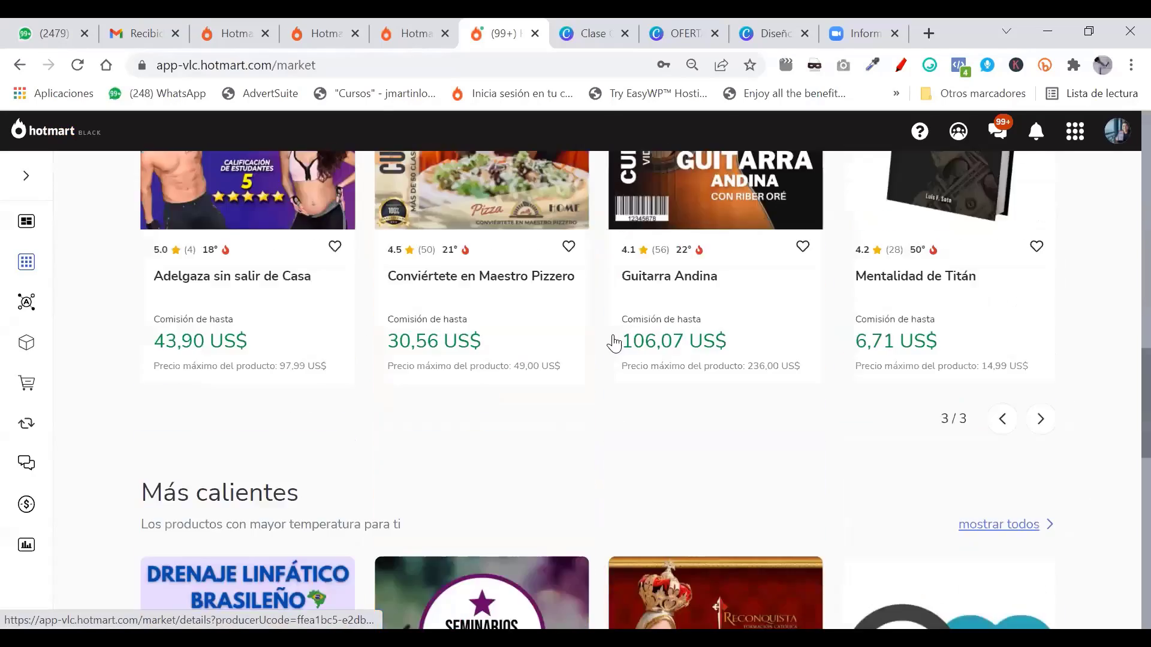
scroll(614, 343, up, 3)
scroll(687, 408, up, 4)
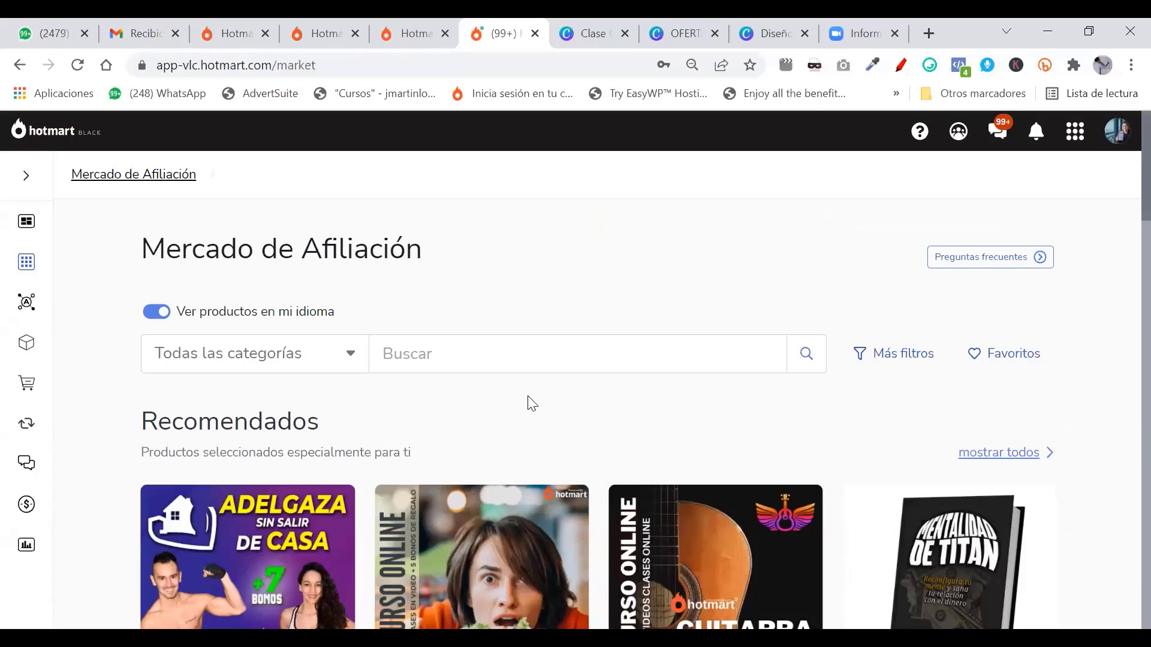
scroll(701, 414, down, 3)
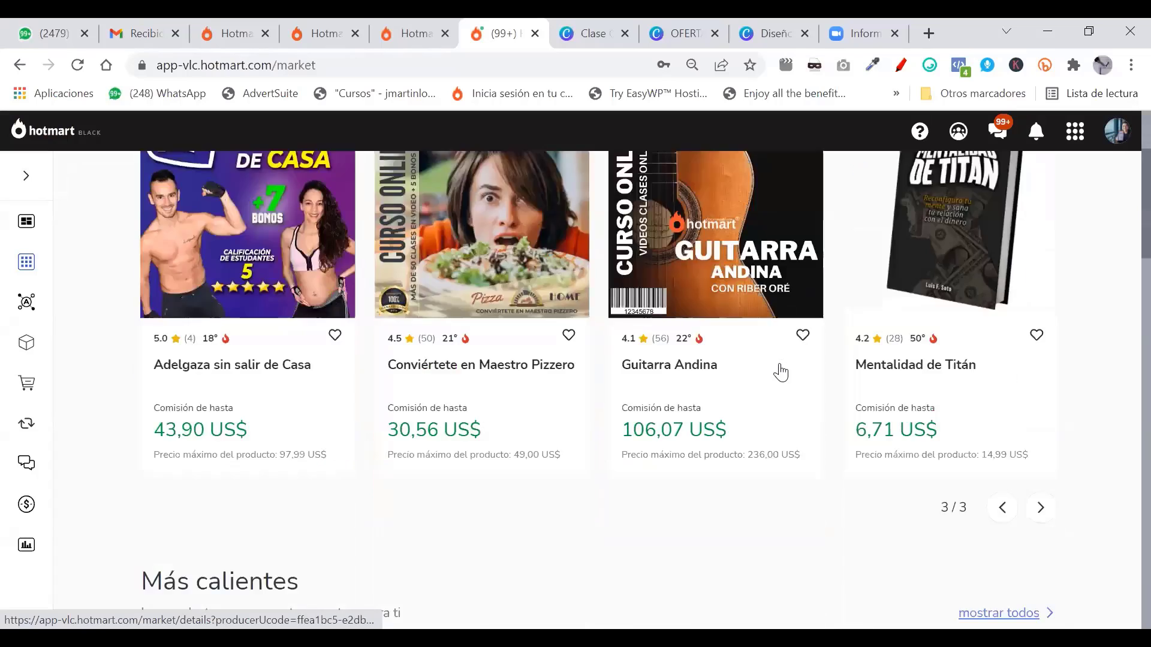
scroll(778, 367, down, 8)
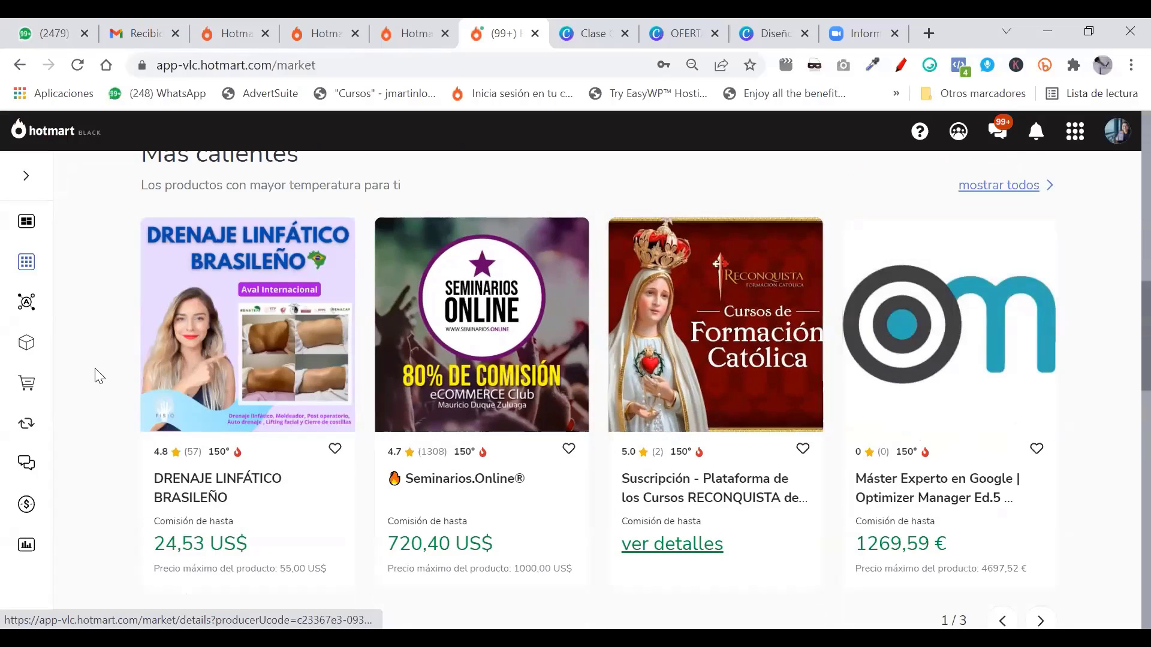
scroll(490, 403, down, 2)
scroll(489, 403, down, 1)
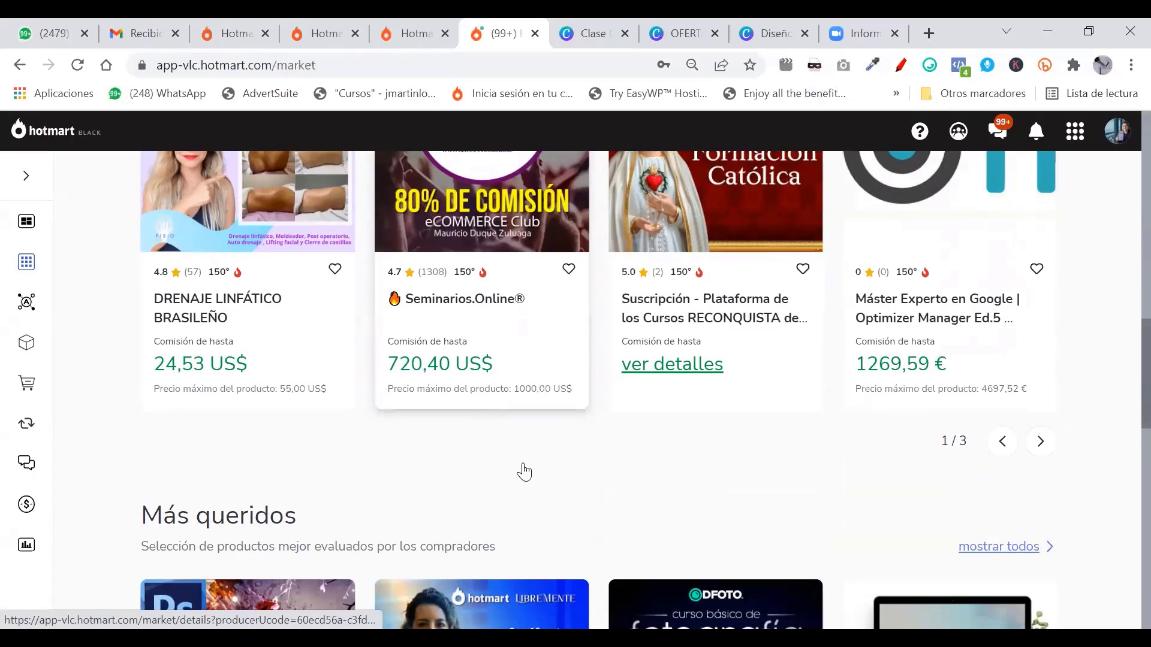
scroll(881, 437, down, 6)
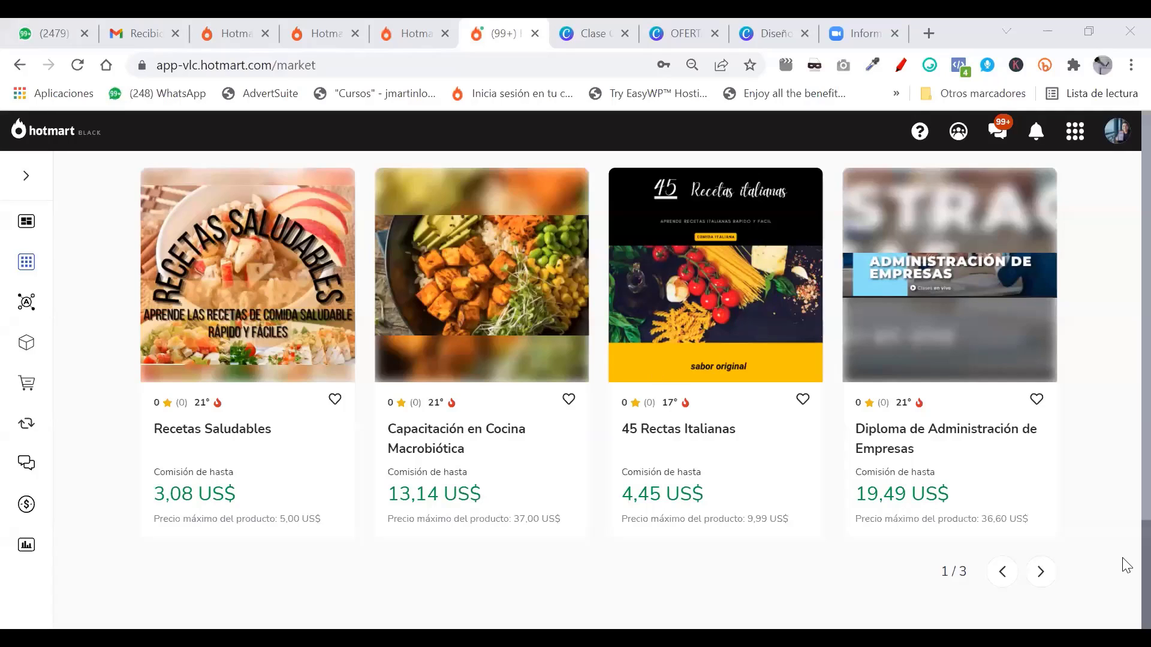
scroll(1123, 380, up, 10)
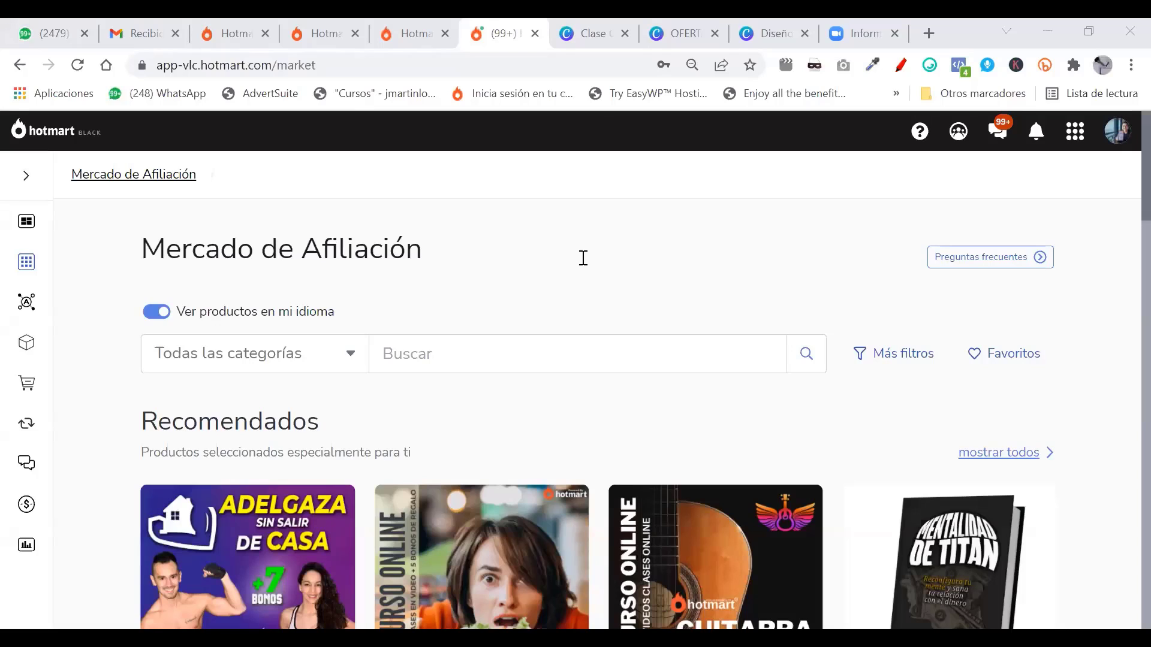
Step: View the details page of the recommended Guitarra Andina course and return to the affiliate market
scroll(583, 258, down, 1)
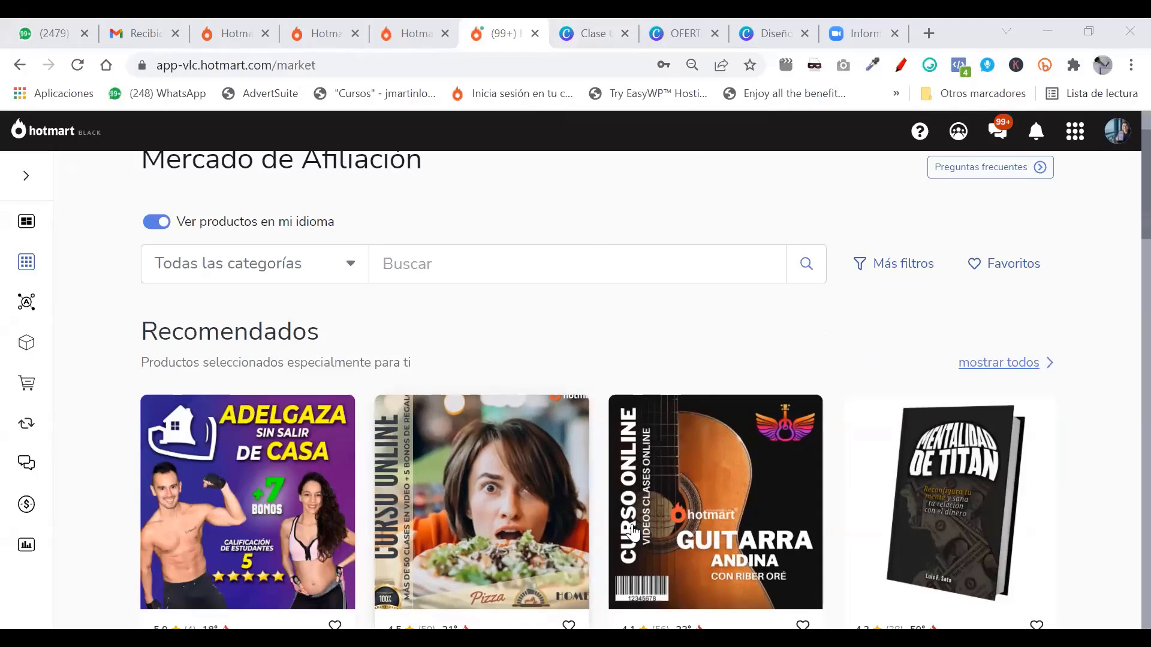
scroll(698, 389, down, 3)
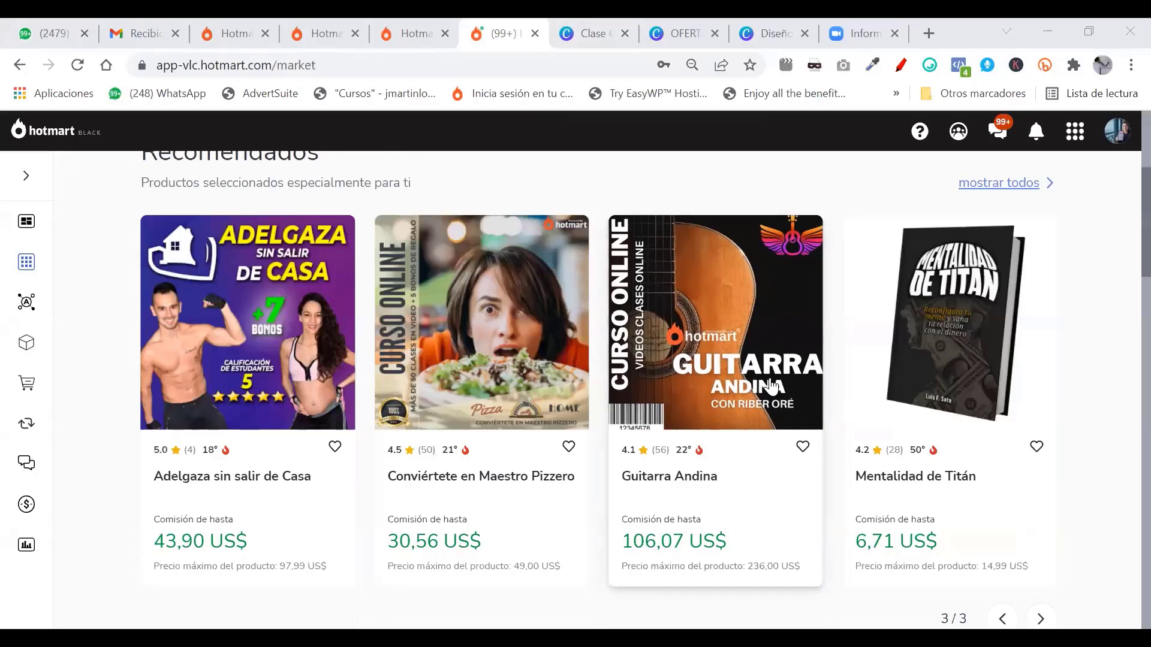
click(698, 389)
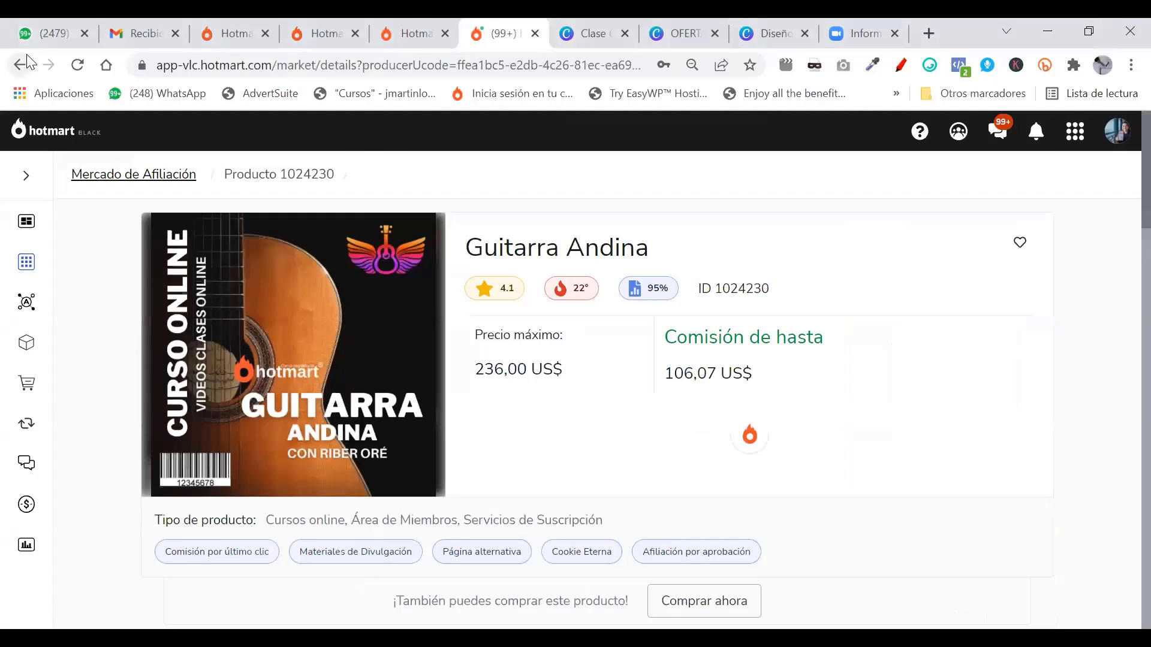
click(22, 65)
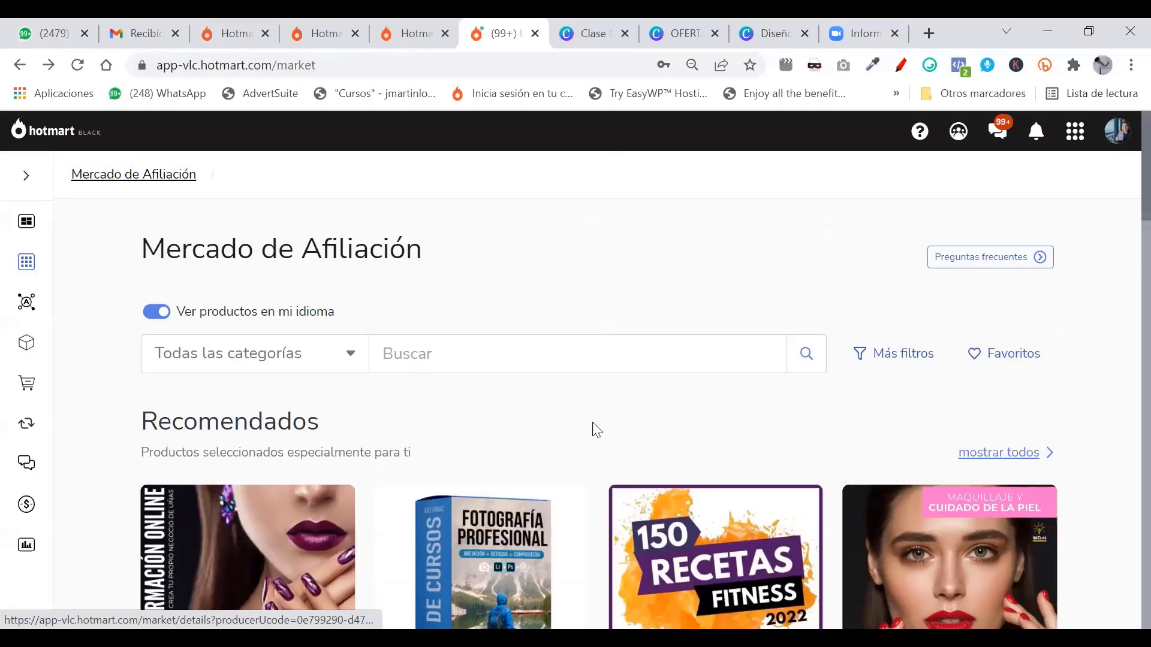
Step: Browse the Recomendados products again until the third set containing Guitarra Andina is shown
scroll(591, 429, down, 5)
click(1042, 531)
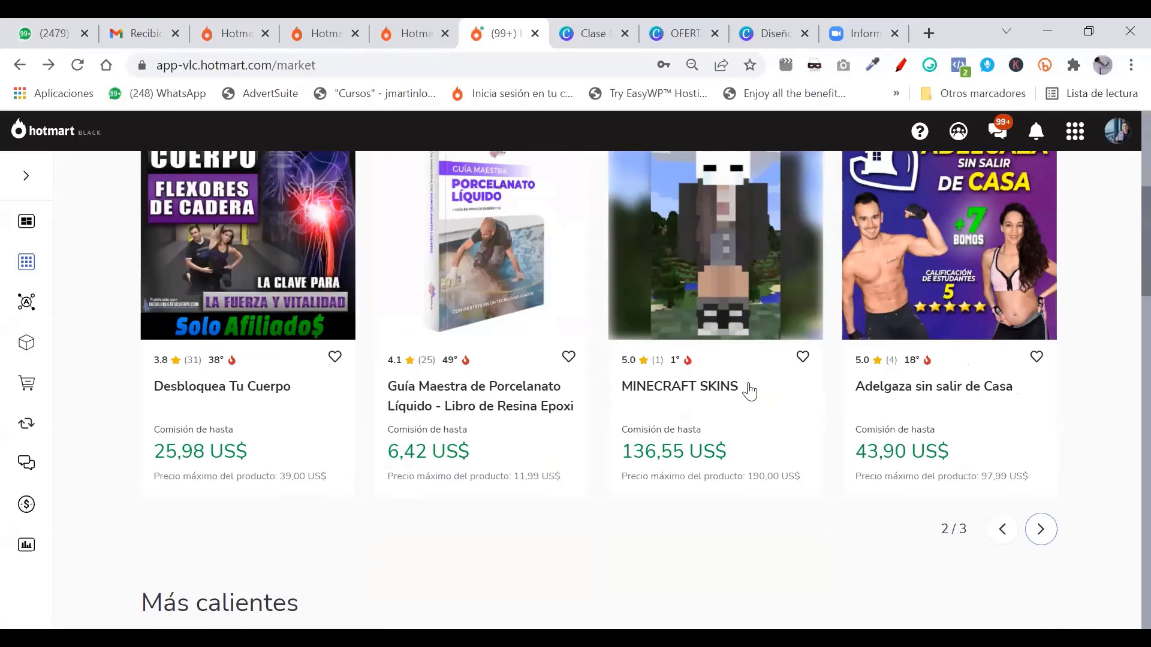
scroll(1031, 514, up, 3)
scroll(1031, 515, down, 3)
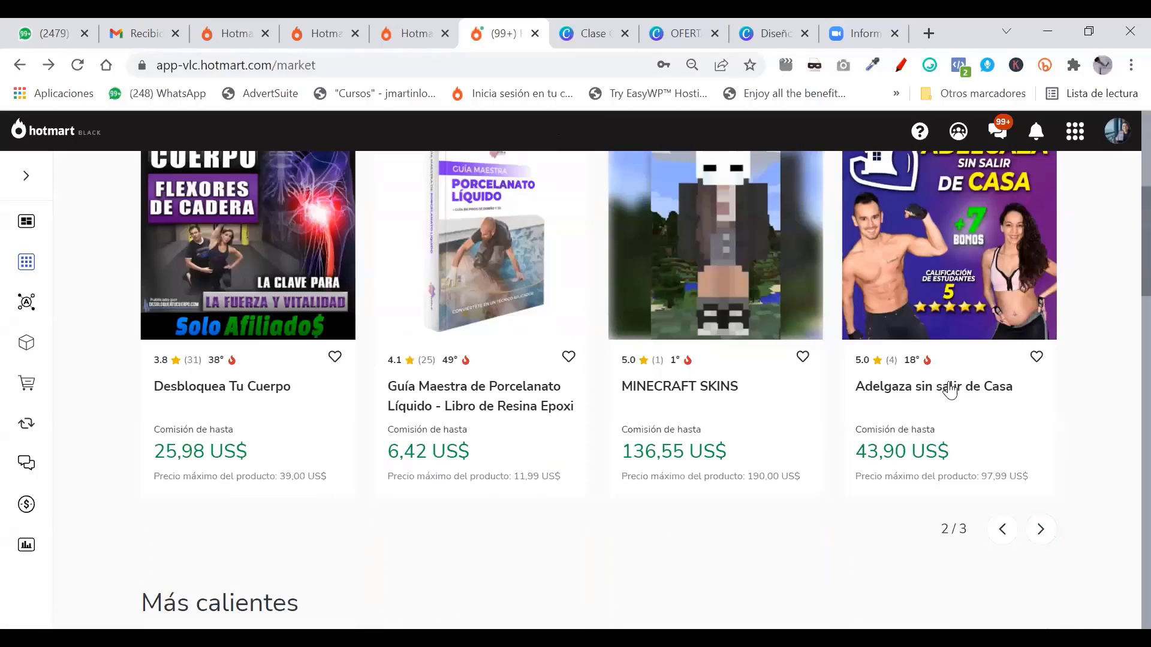
click(1002, 528)
click(1043, 530)
click(1042, 531)
scroll(629, 567, up, 2)
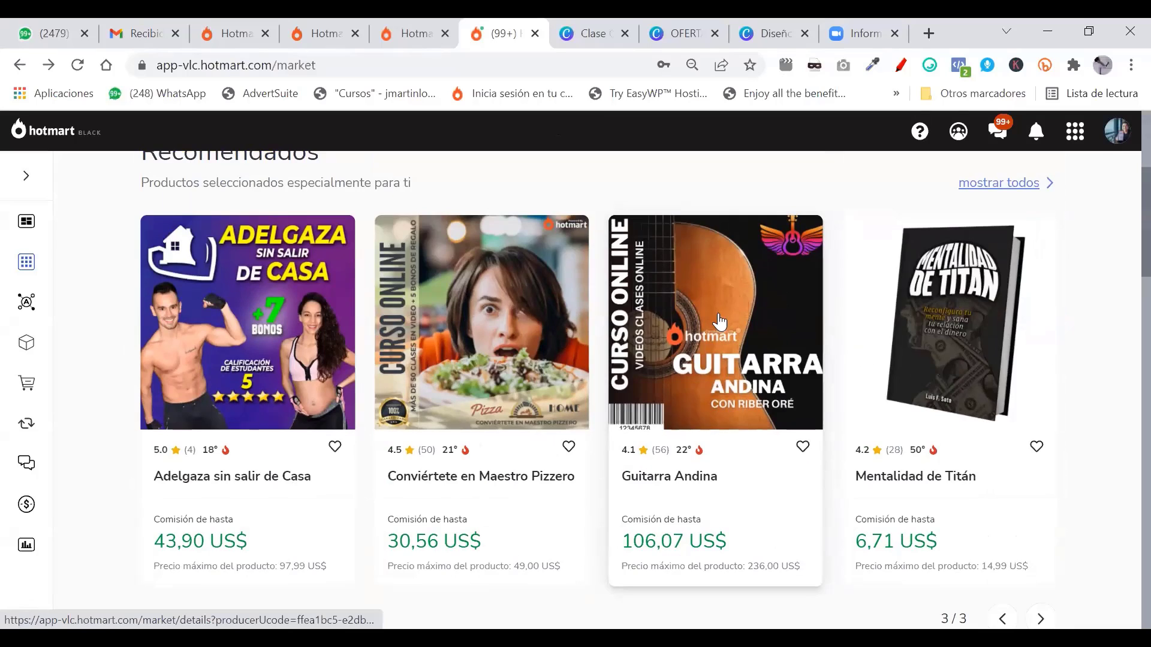
Step: Open the Guitarra Andina product details and review its commission, affiliation rules and producer information
click(628, 566)
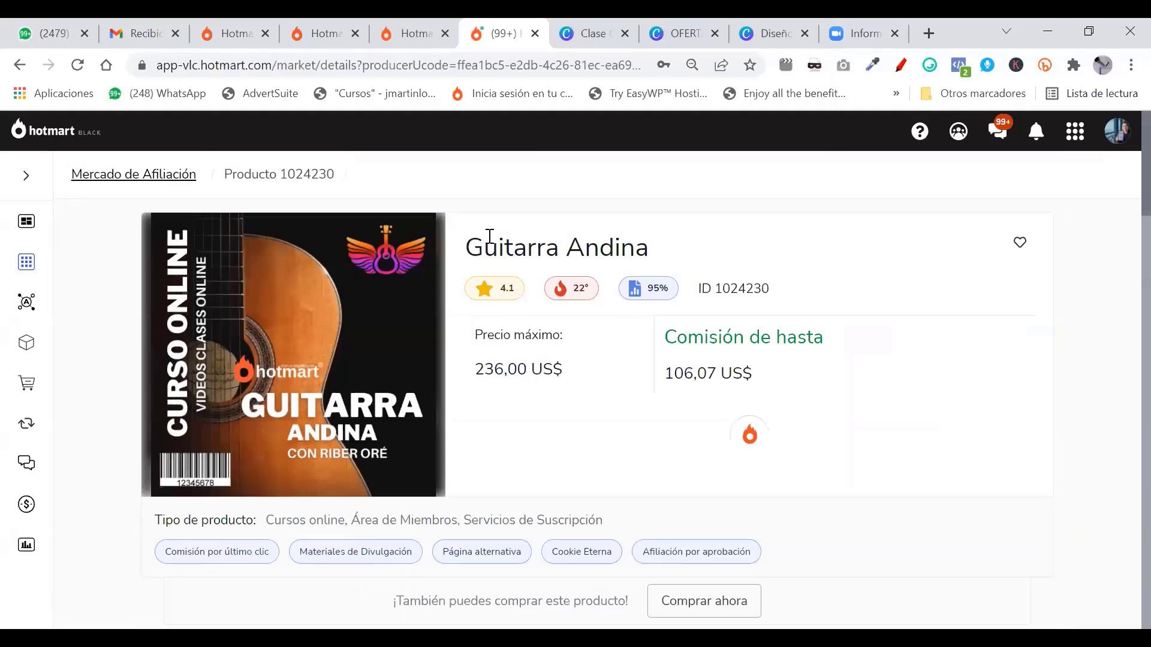
scroll(663, 386, down, 4)
scroll(404, 265, up, 4)
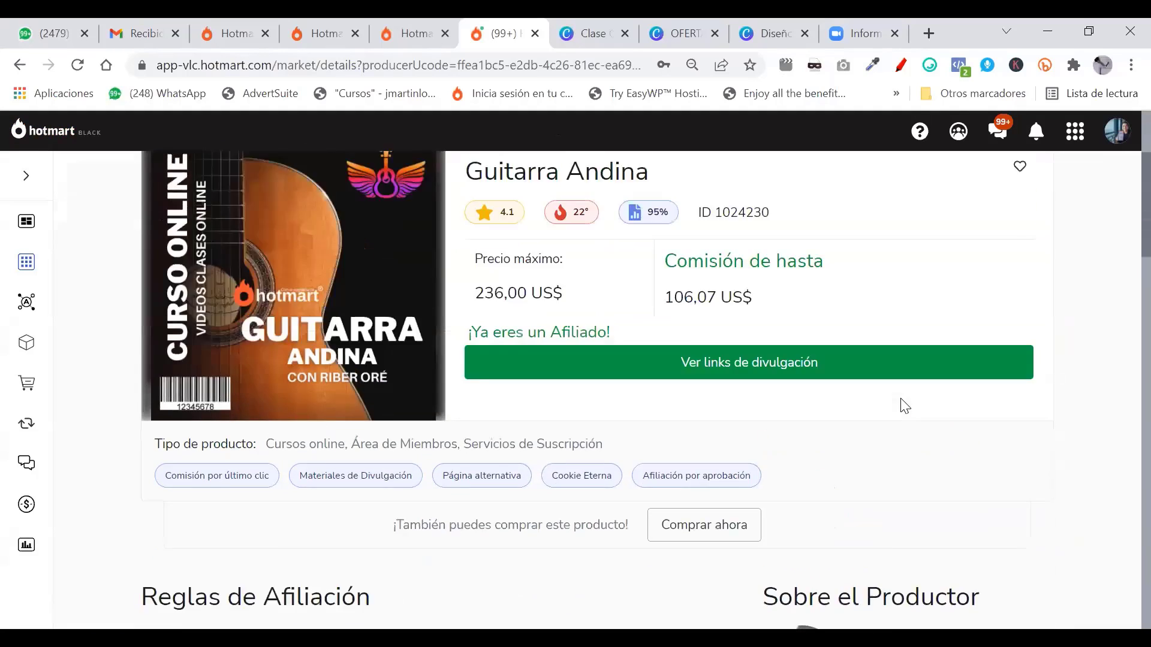
scroll(779, 420, down, 6)
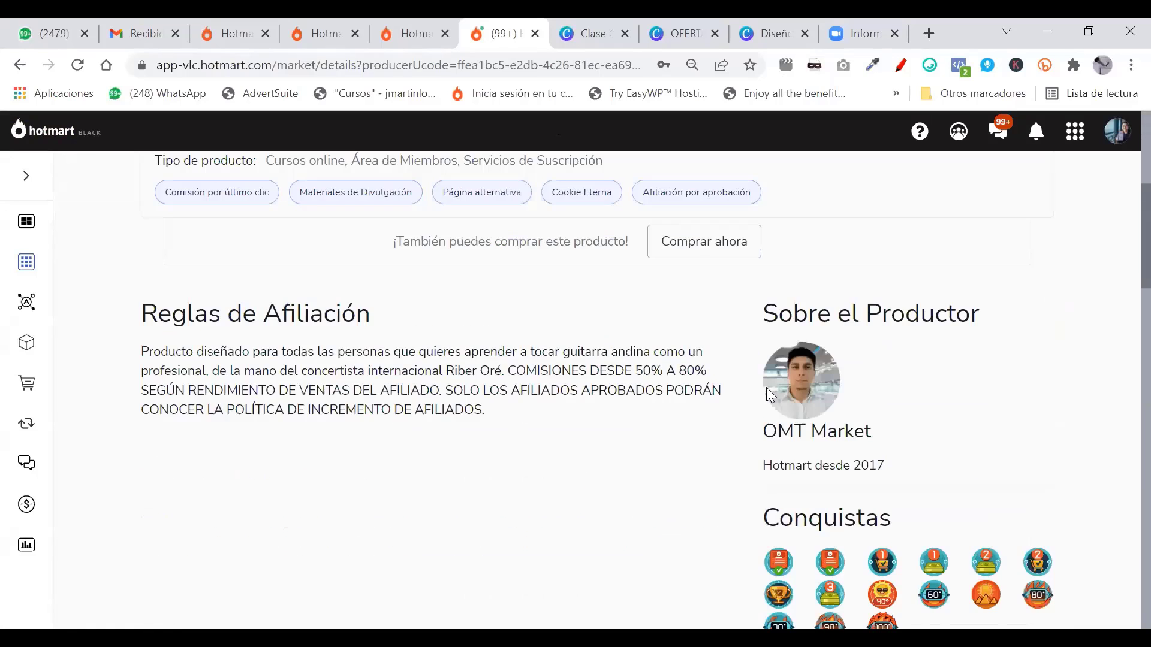
scroll(653, 367, up, 6)
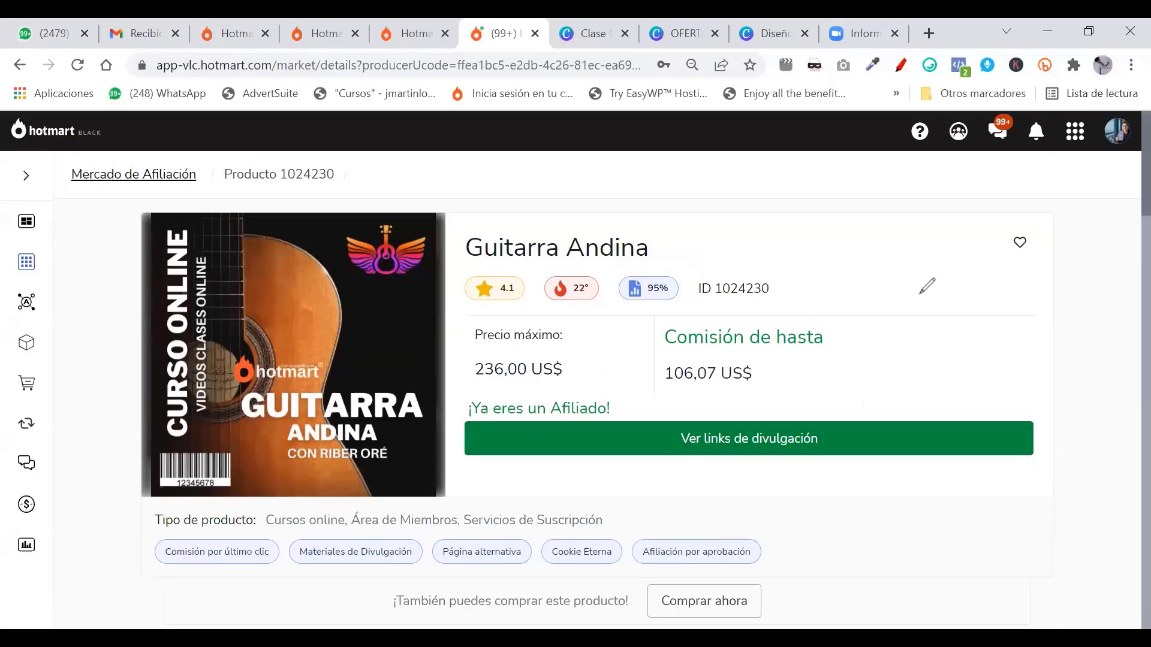
mouse_move(933, 281)
mouse_down()
mouse_move(843, 411)
mouse_move(709, 392)
mouse_move(690, 478)
mouse_move(798, 401)
mouse_up()
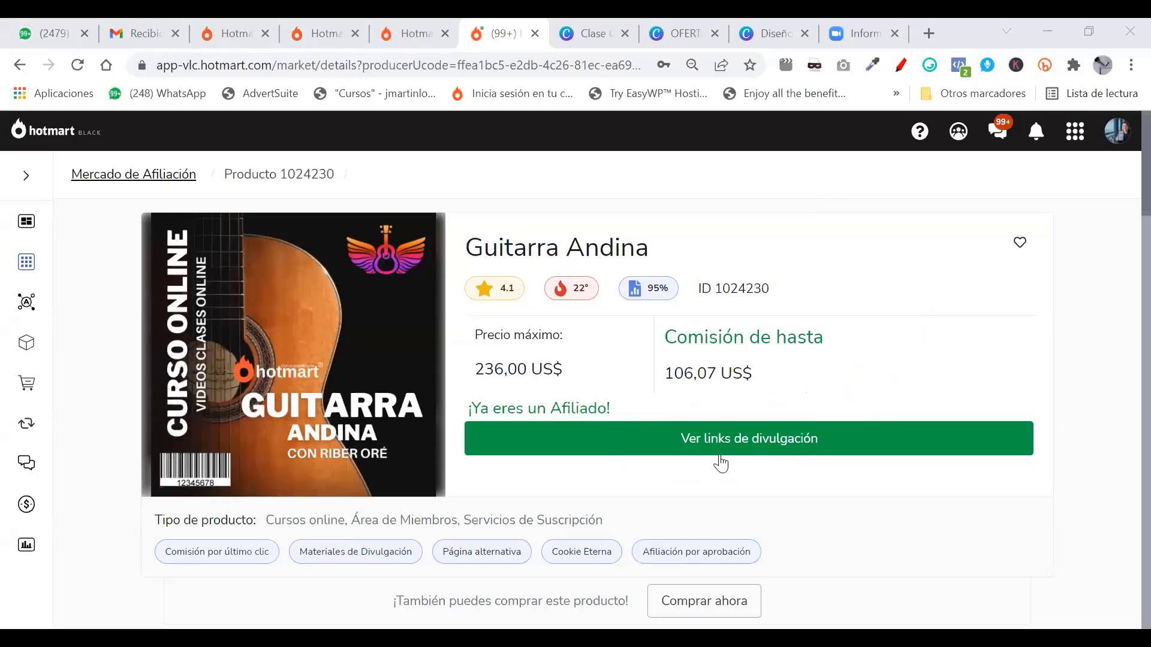
Step: Open the Guitarra Andina promotion links and review the sales page, product page and direct checkout links
click(754, 447)
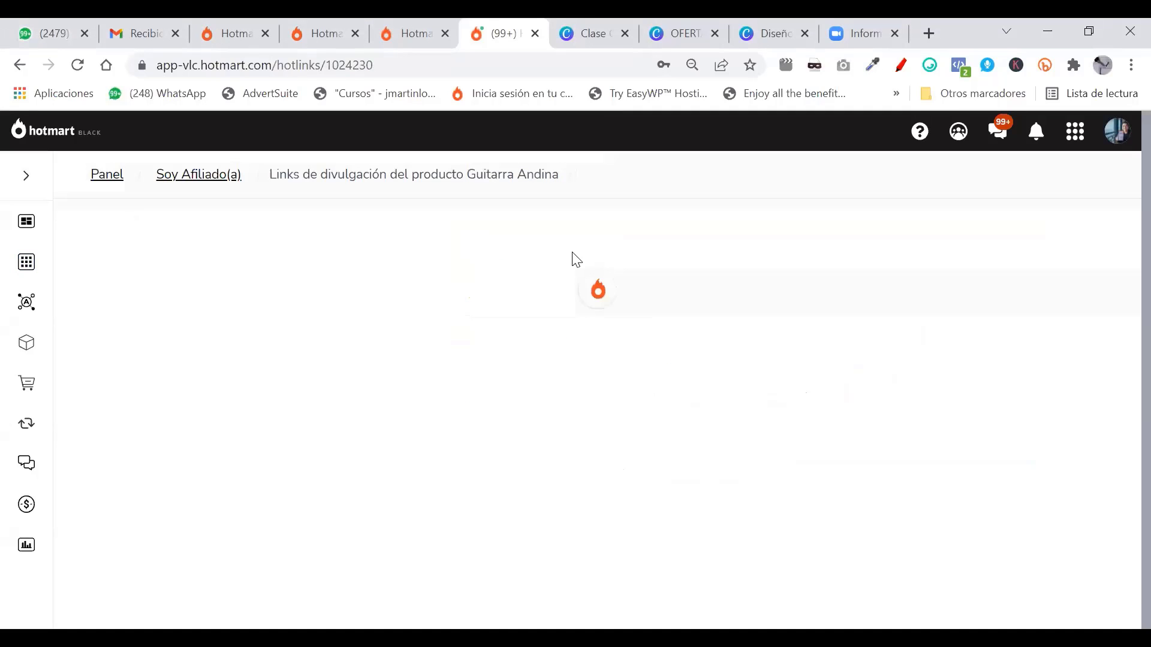
scroll(540, 453, down, 7)
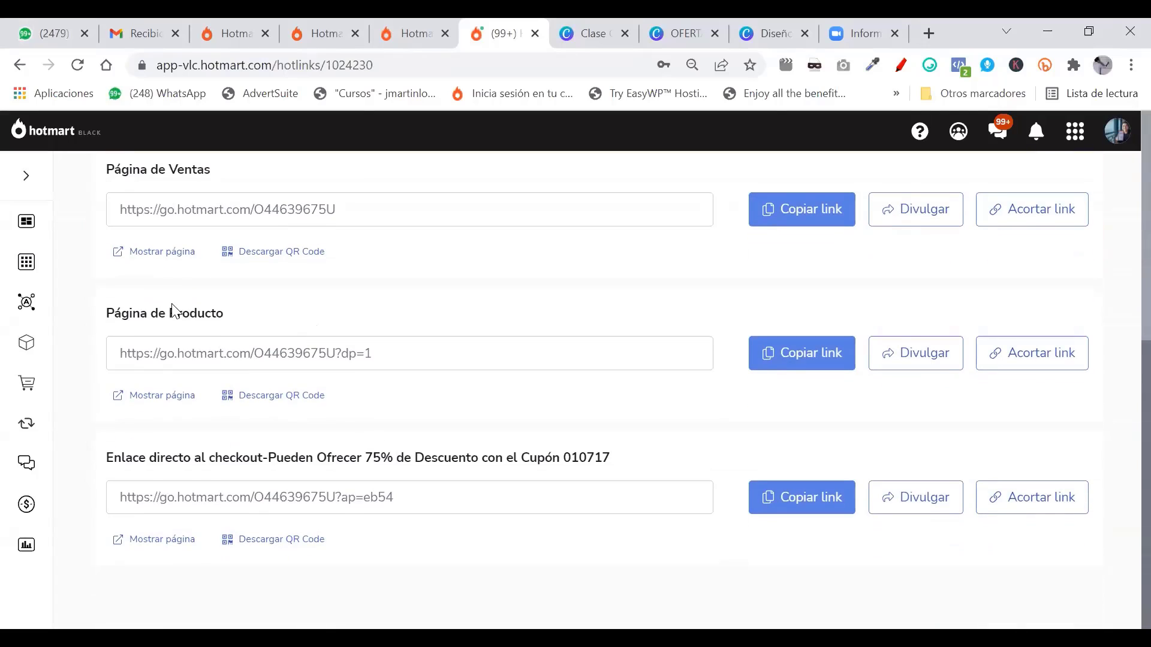
scroll(543, 476, up, 1)
scroll(511, 354, up, 6)
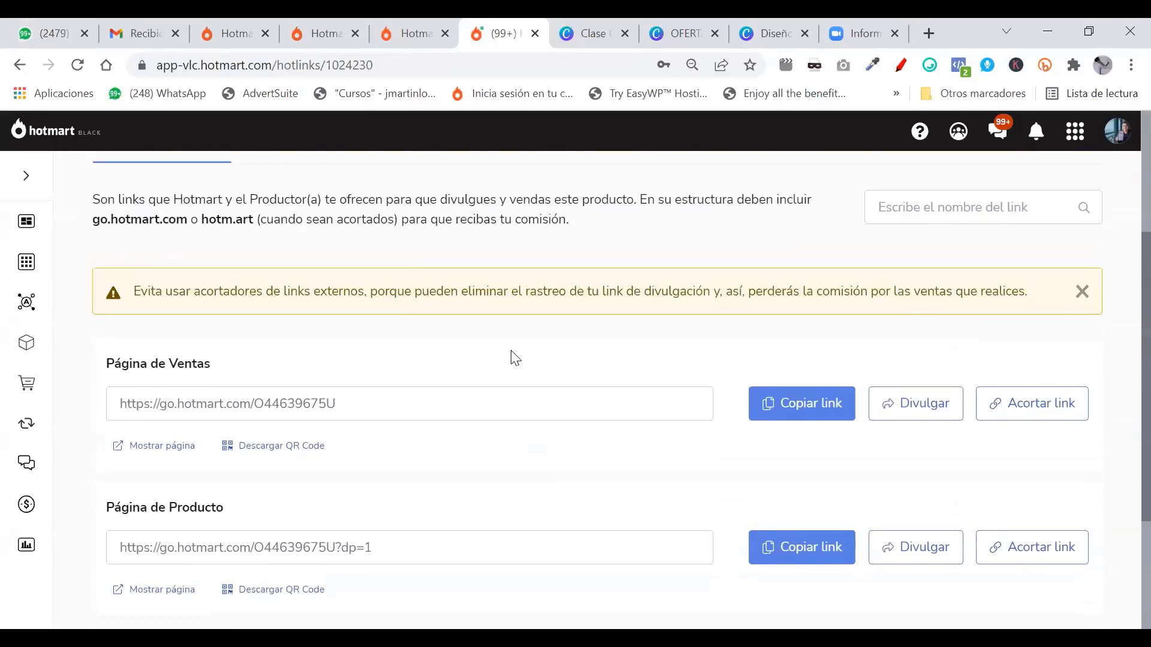
scroll(509, 354, down, 1)
scroll(466, 465, down, 1)
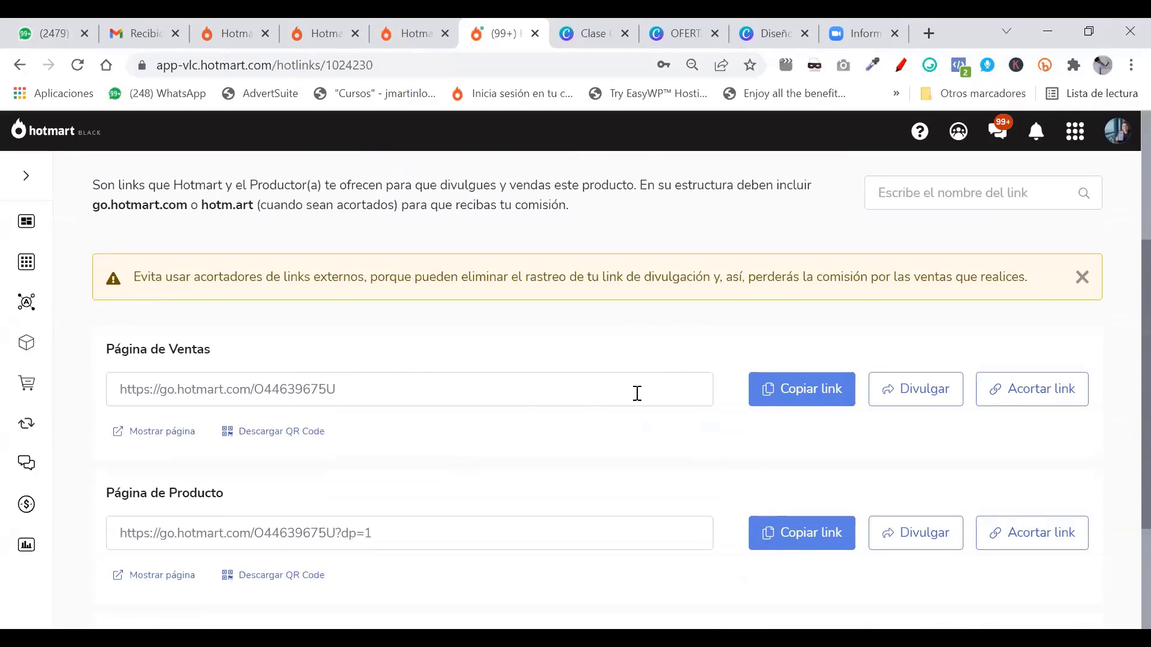
Step: Copy the Página de Ventas affiliate link for Guitarra Andina and open it in a new browser tab
drag(385, 398, 110, 396)
key(ctrl+c)
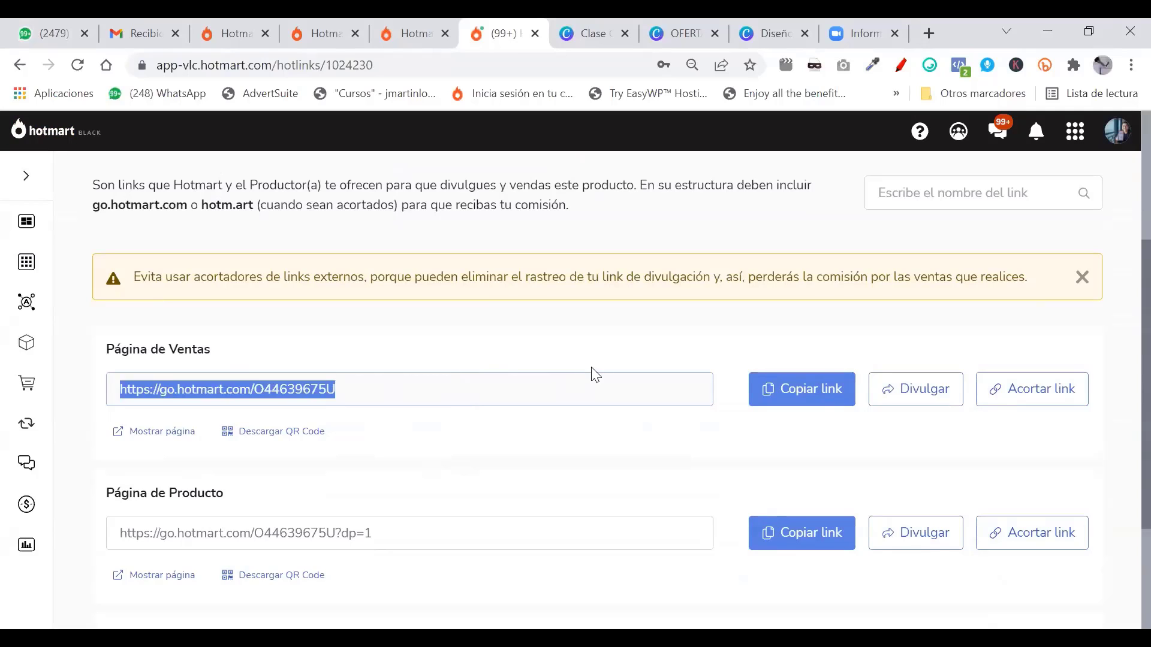
click(818, 390)
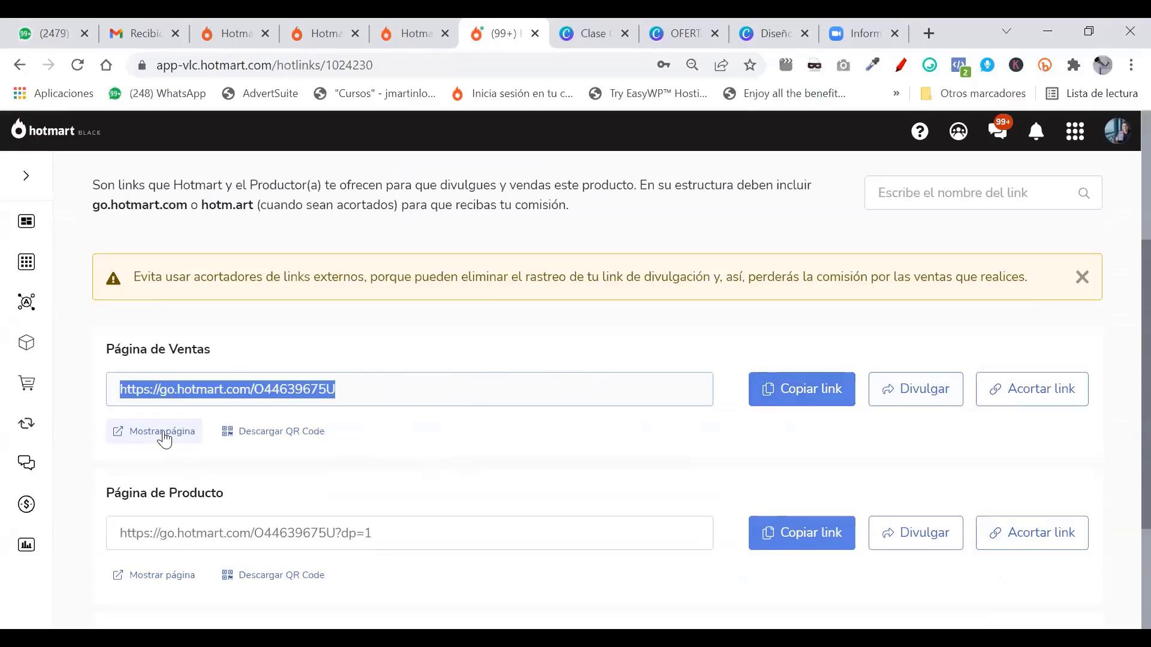
right_click(269, 395)
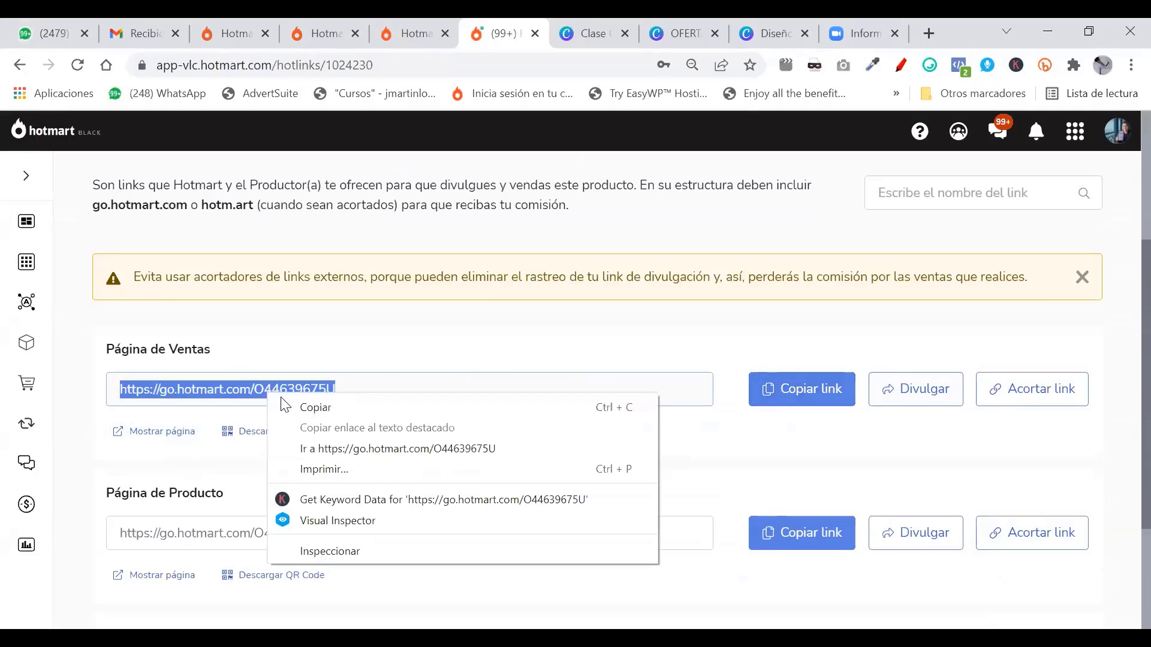
click(363, 410)
click(933, 31)
right_click(686, 66)
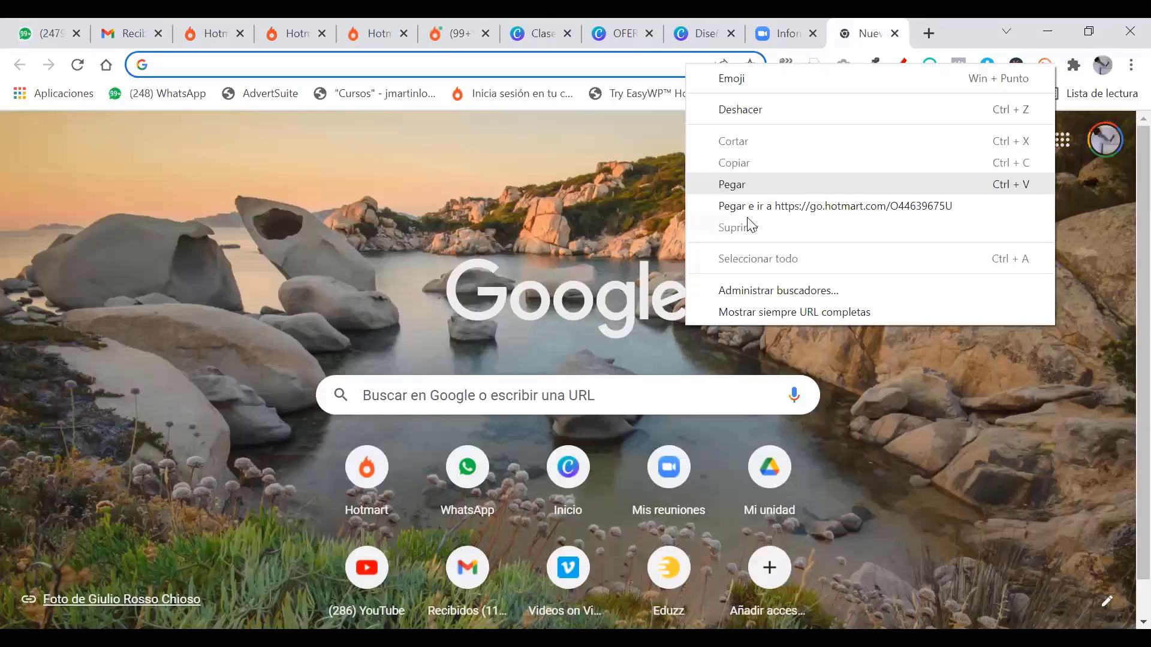
click(757, 207)
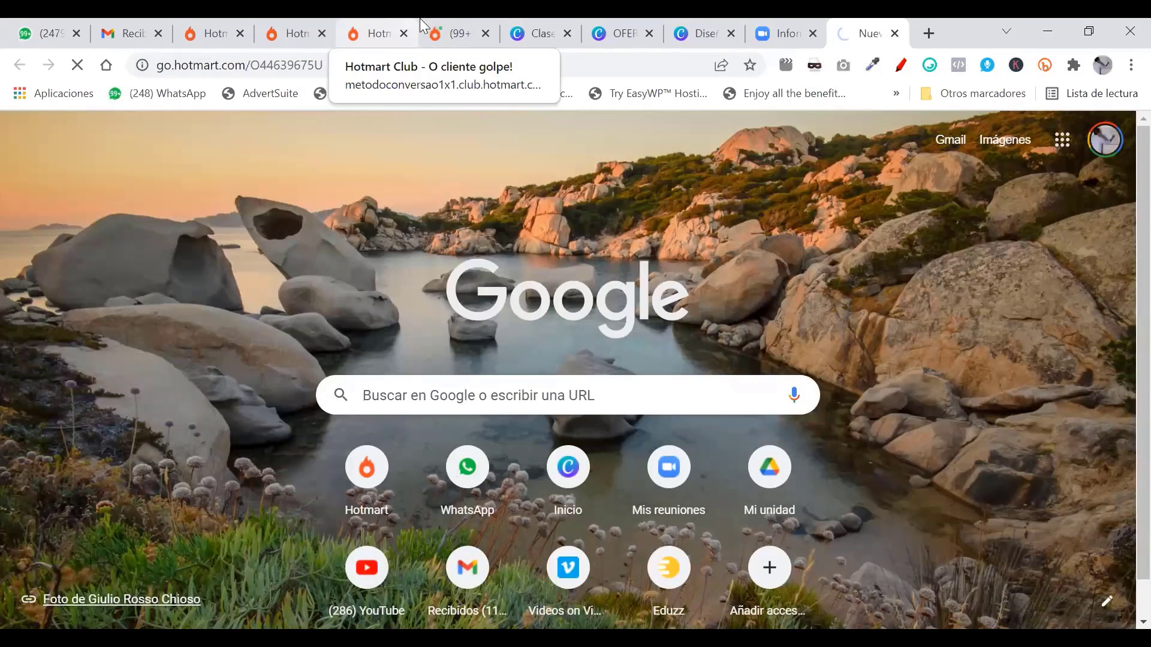
Step: Return to the promotion links page and highlight the Página de Ventas link
click(461, 27)
click(310, 390)
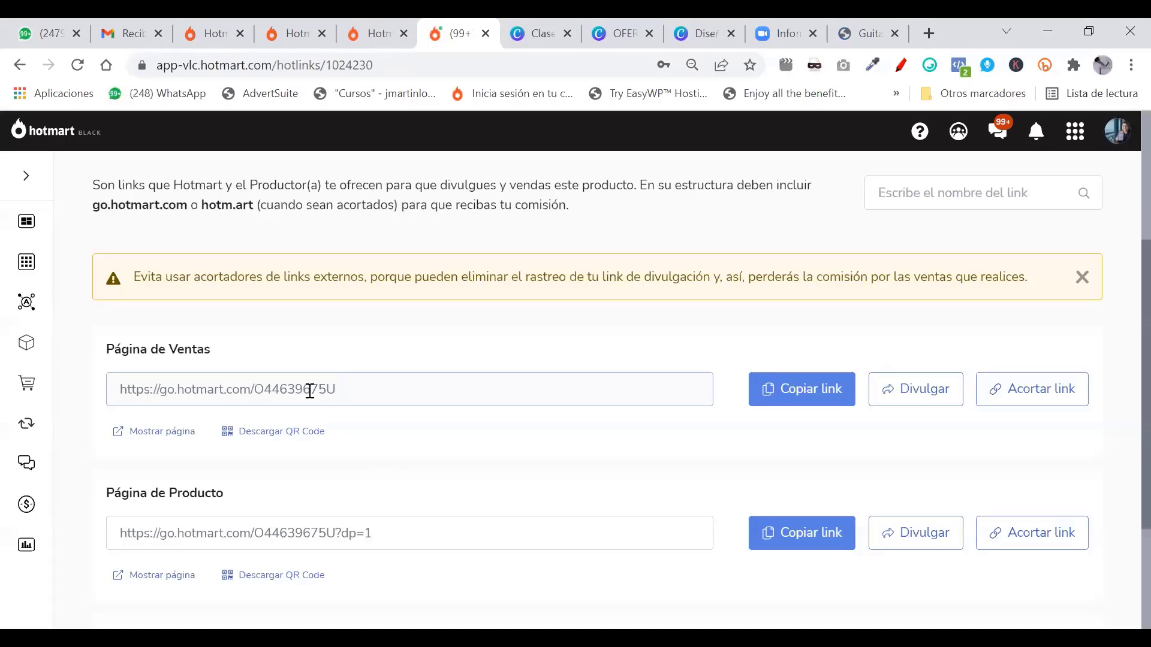
drag(336, 389, 48, 393)
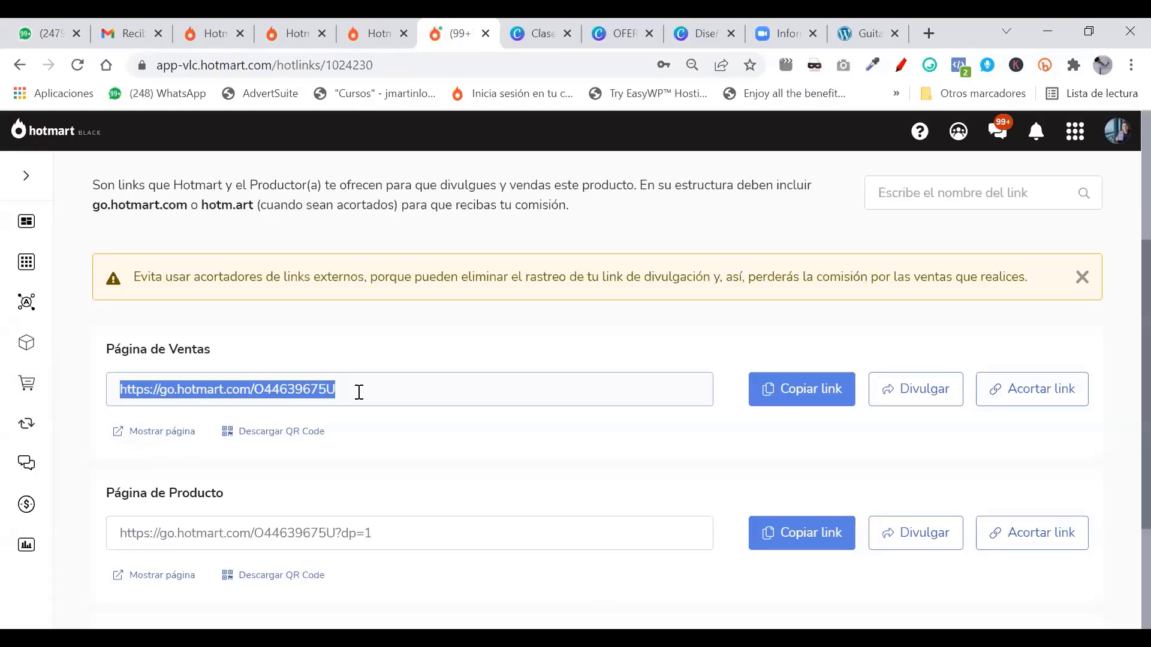
Step: Switch to the Guitarra Andina sales page and skim it from the introduction to the footer
click(873, 24)
scroll(519, 416, down, 15)
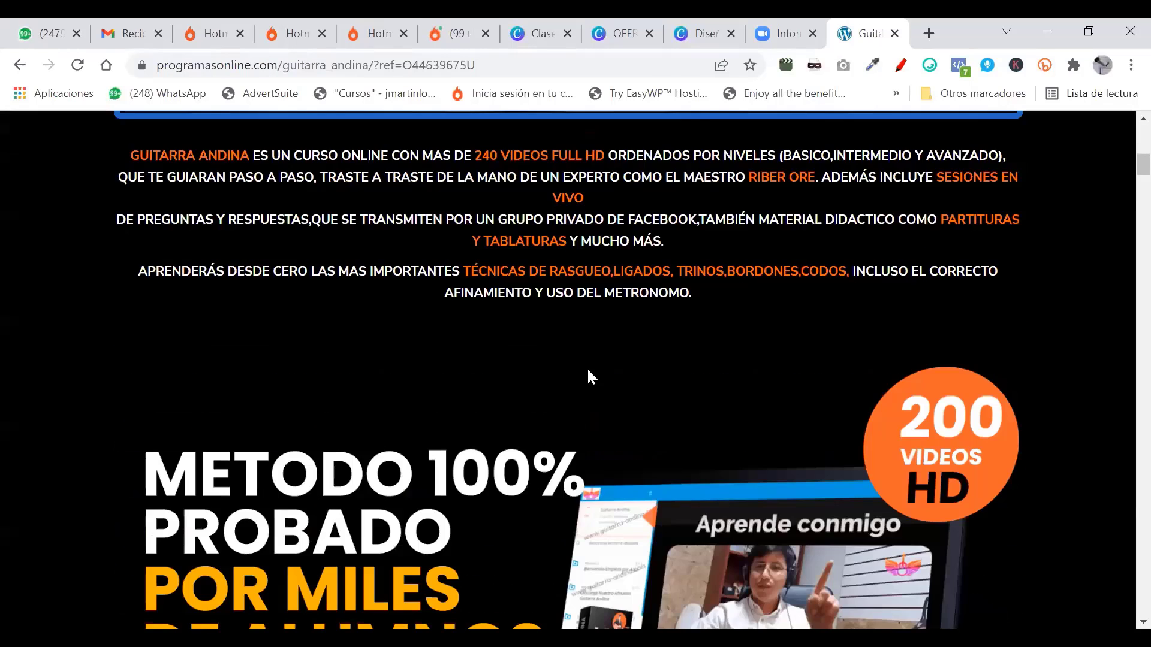
scroll(589, 360, up, 5)
scroll(584, 296, down, 20)
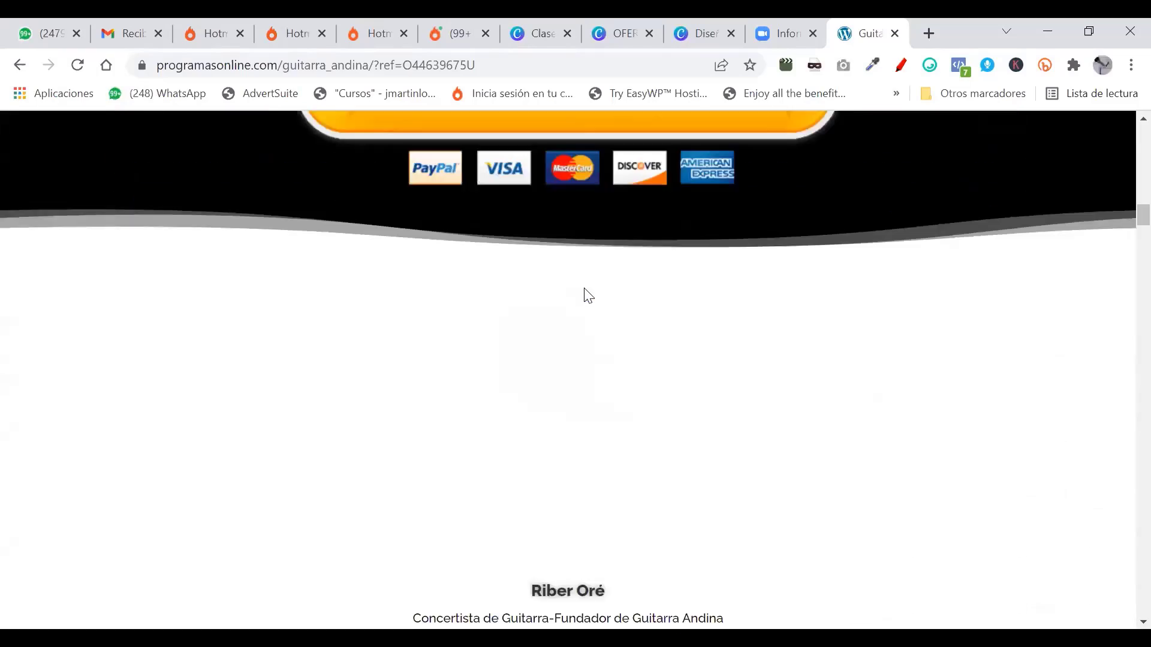
scroll(605, 360, up, 8)
scroll(605, 315, down, 20)
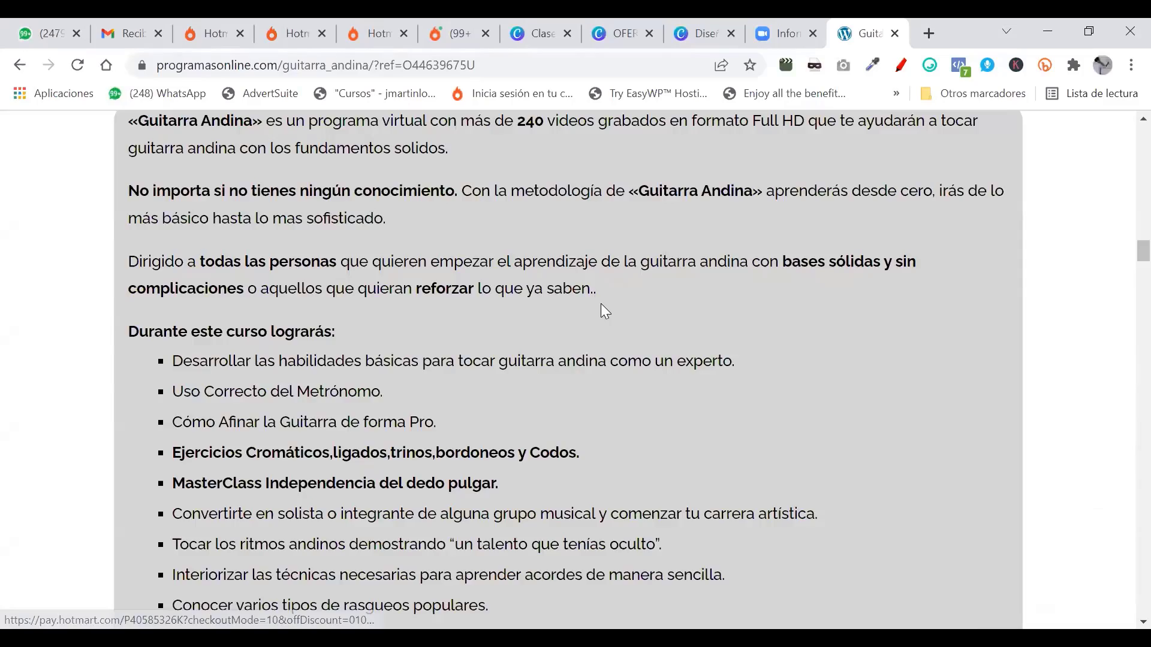
scroll(644, 321, down, 15)
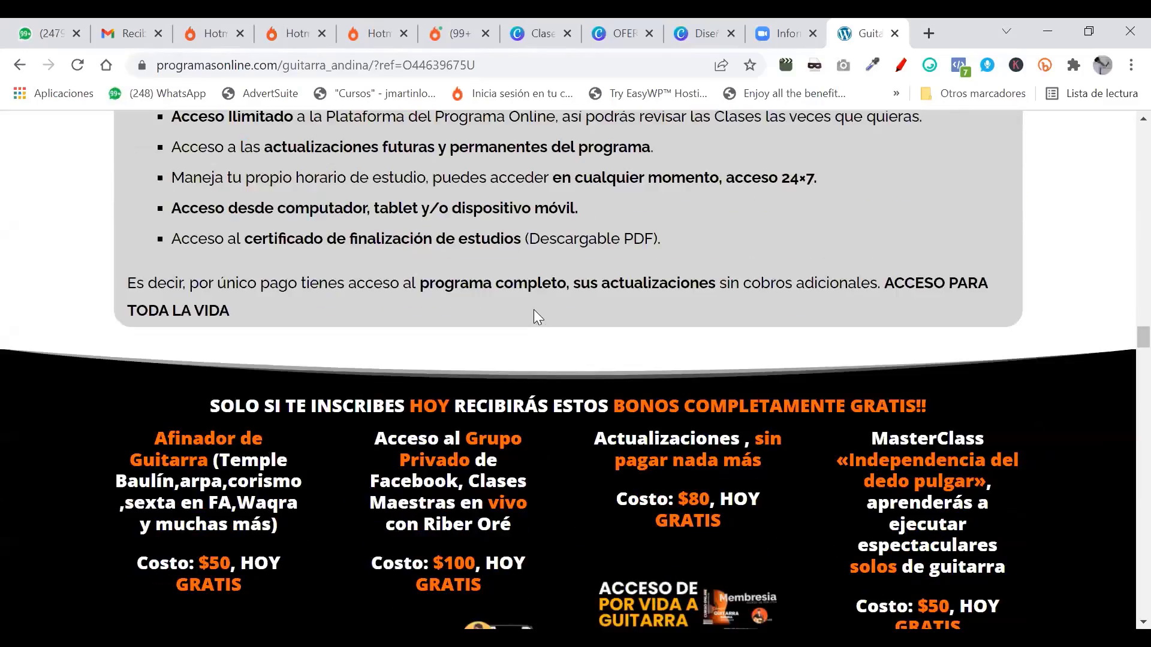
scroll(534, 312, down, 20)
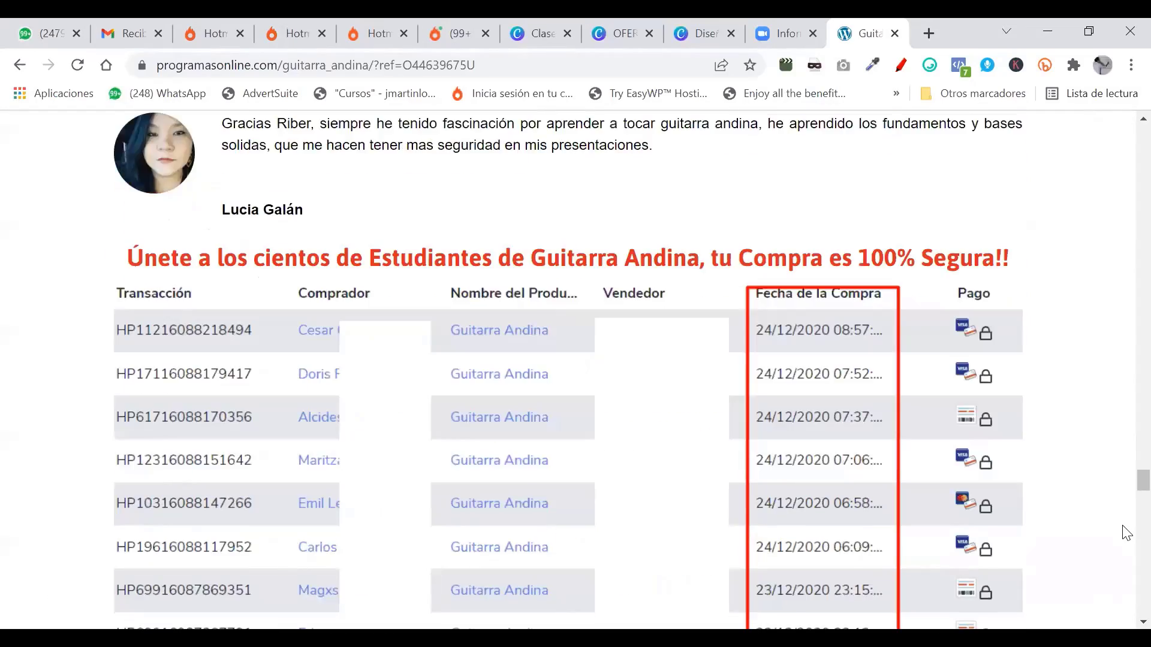
scroll(1126, 493, down, 20)
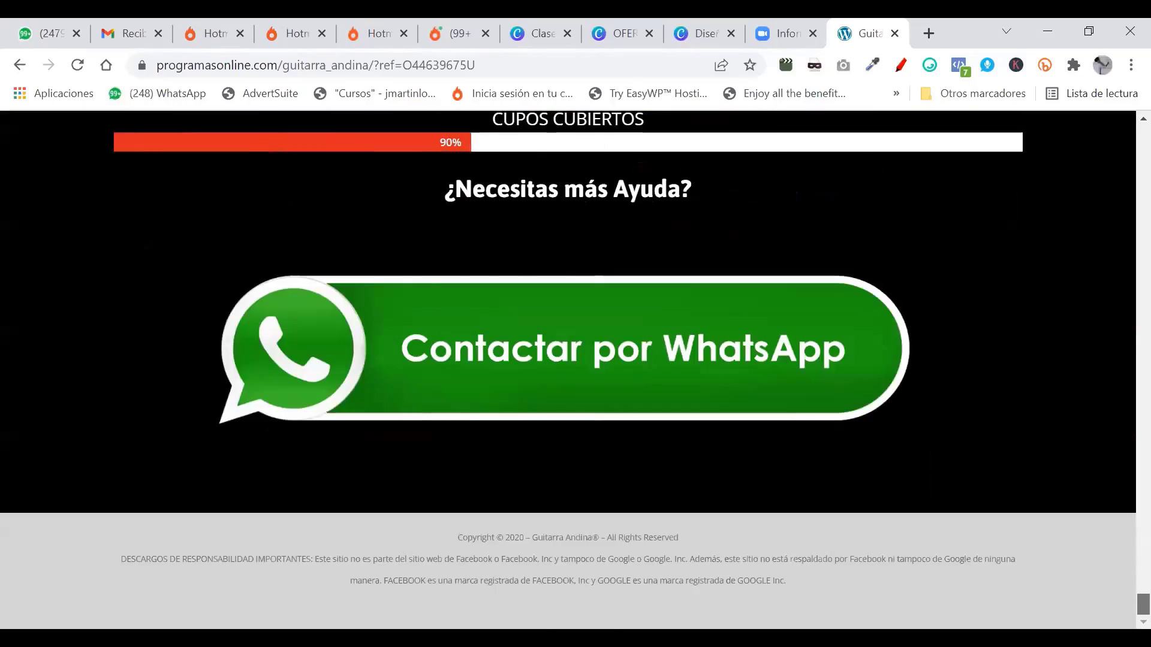
scroll(1126, 446, up, 20)
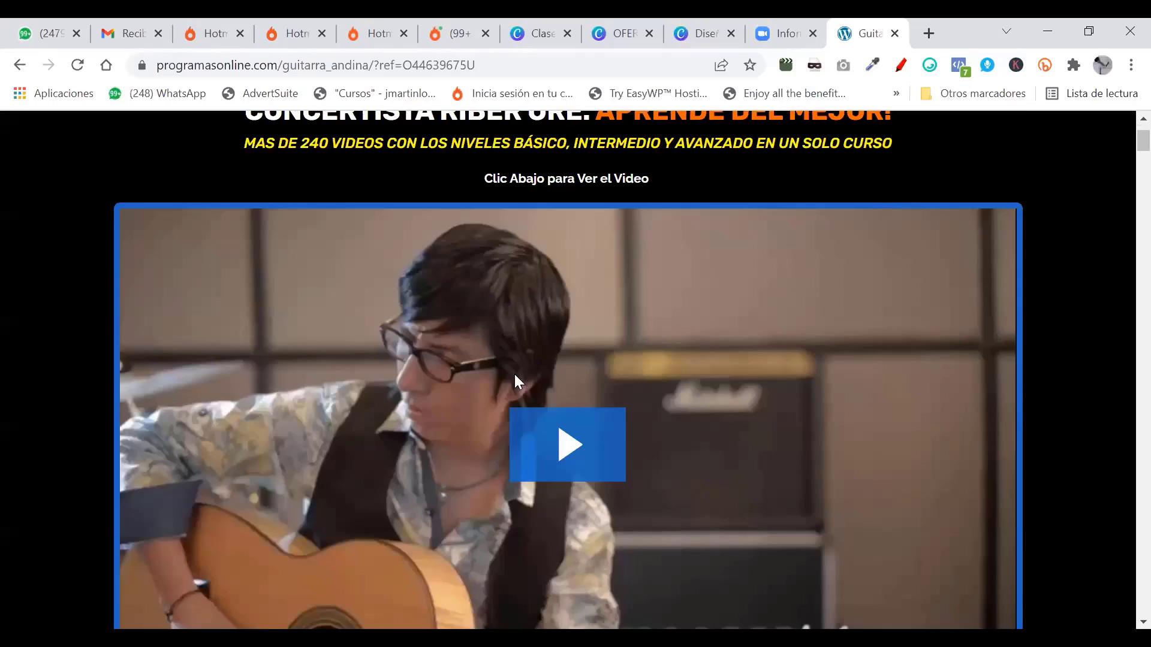
Step: Examine the sales page's video, discount offer, course contents, bonuses, gift book and student testimonials, returning to its heading
scroll(512, 377, down, 5)
scroll(581, 360, up, 6)
scroll(599, 355, down, 9)
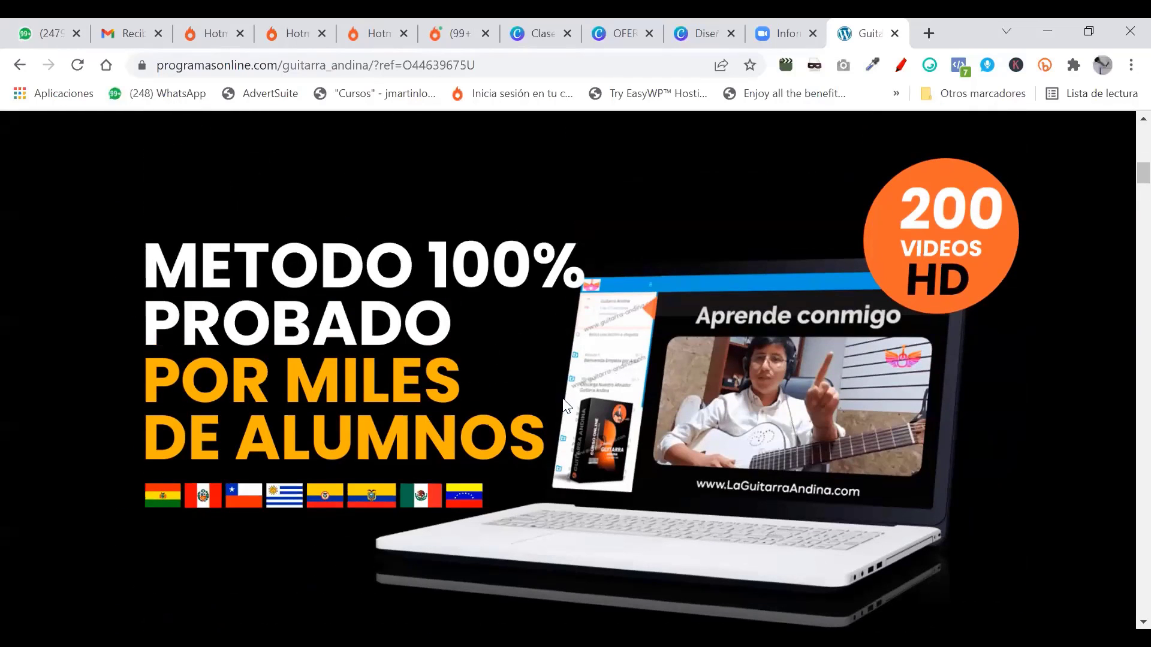
scroll(617, 336, down, 10)
scroll(619, 338, down, 10)
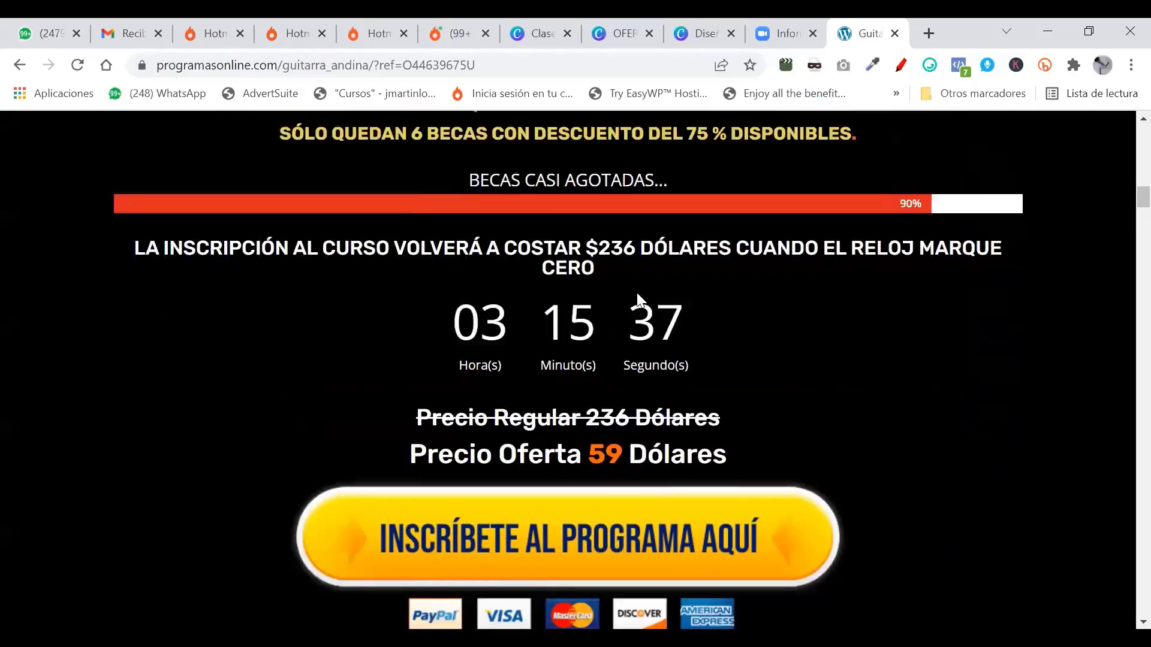
scroll(578, 335, down, 15)
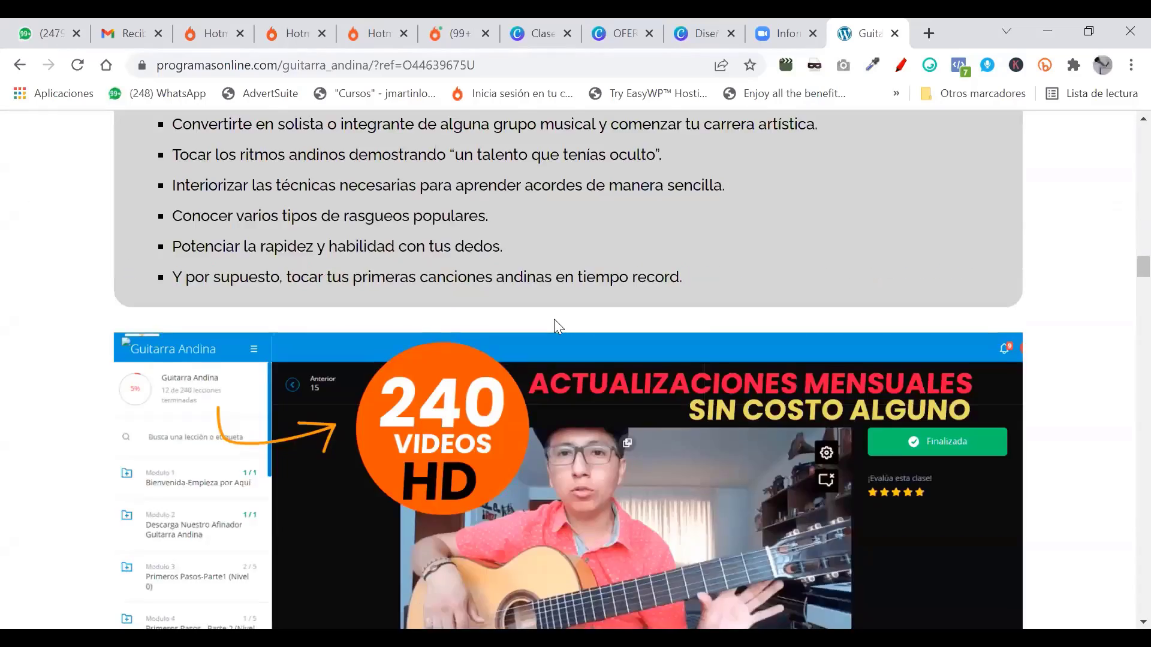
scroll(354, 362, up, 2)
scroll(433, 271, down, 20)
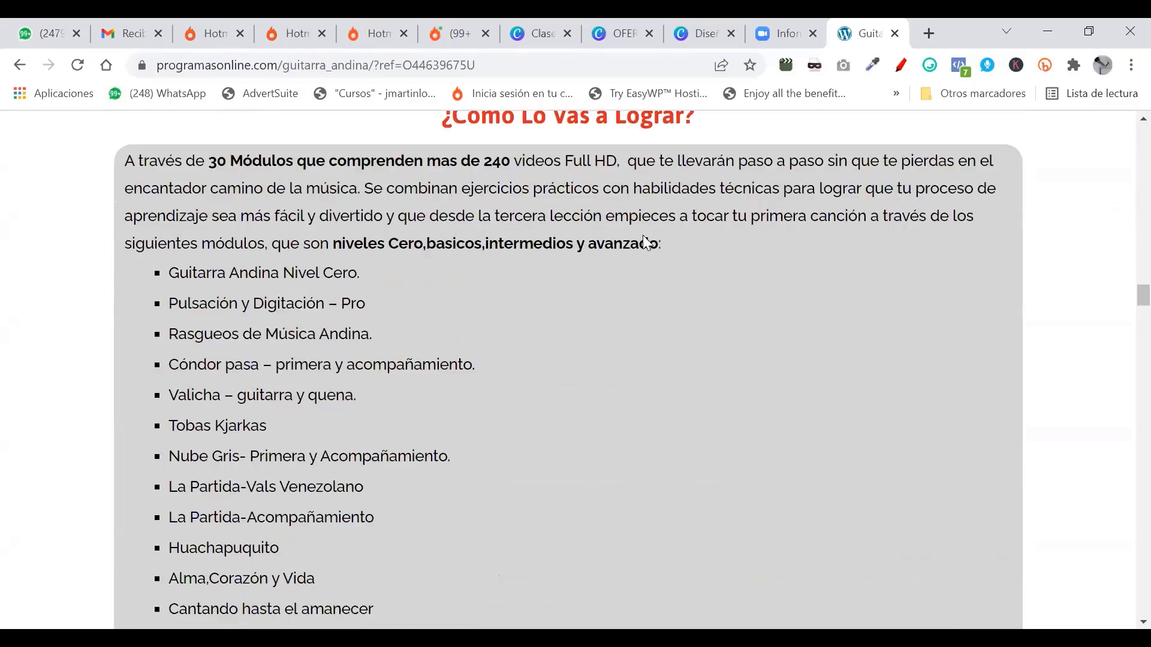
scroll(202, 334, up, 4)
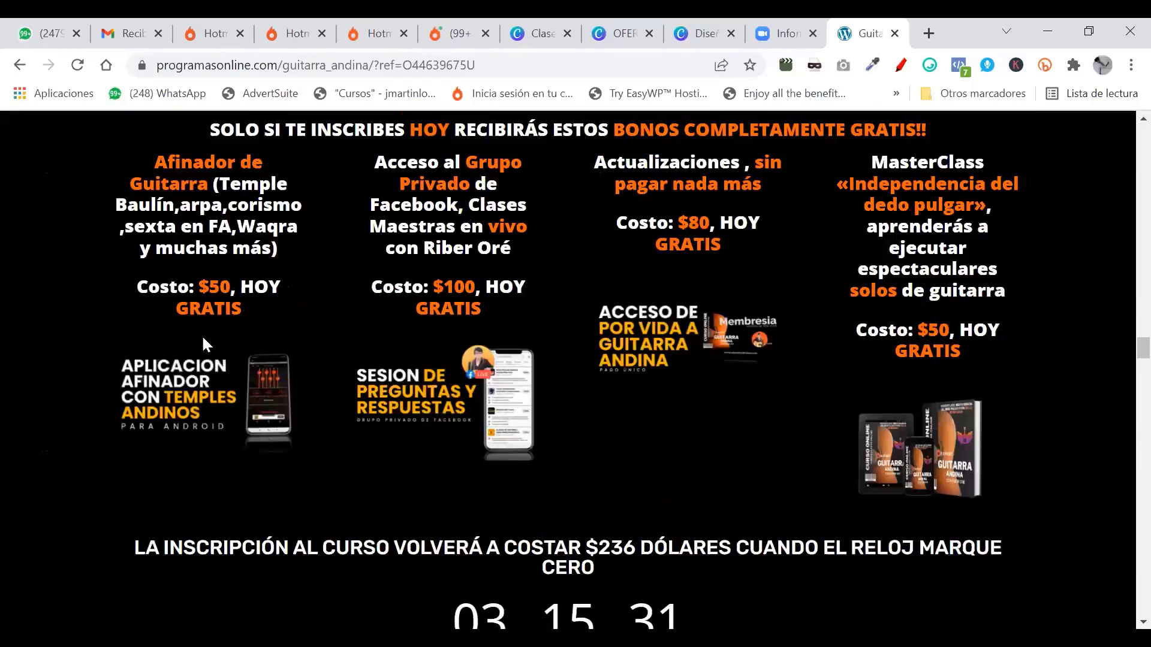
scroll(373, 339, down, 1)
scroll(387, 294, down, 20)
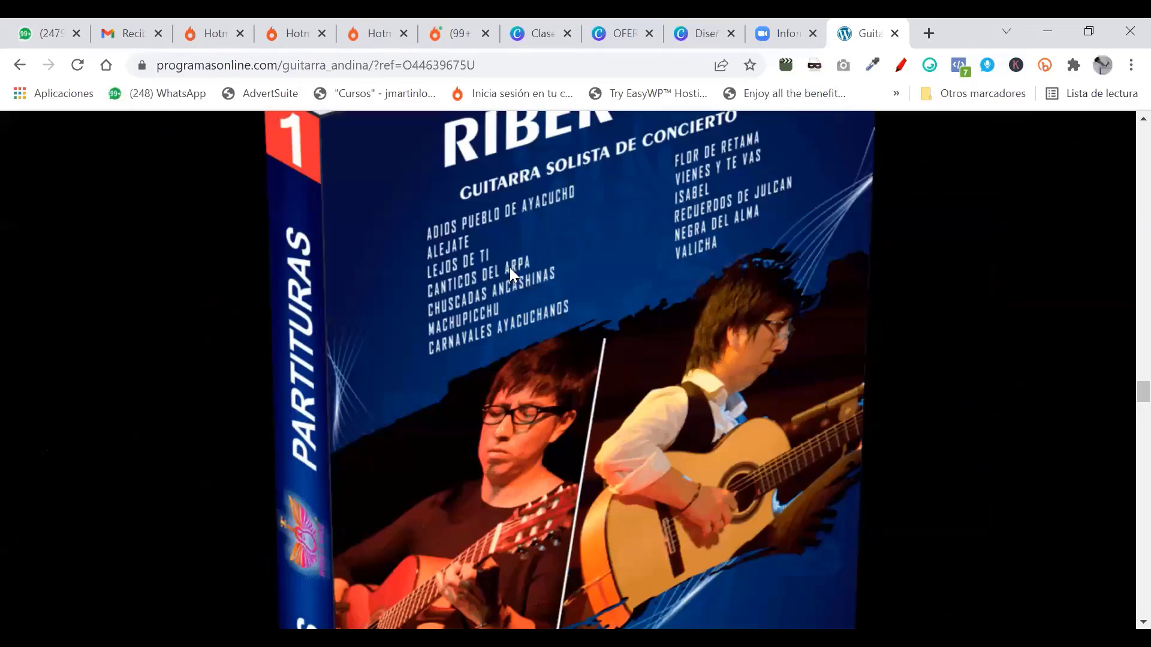
scroll(690, 389, up, 5)
scroll(598, 325, up, 3)
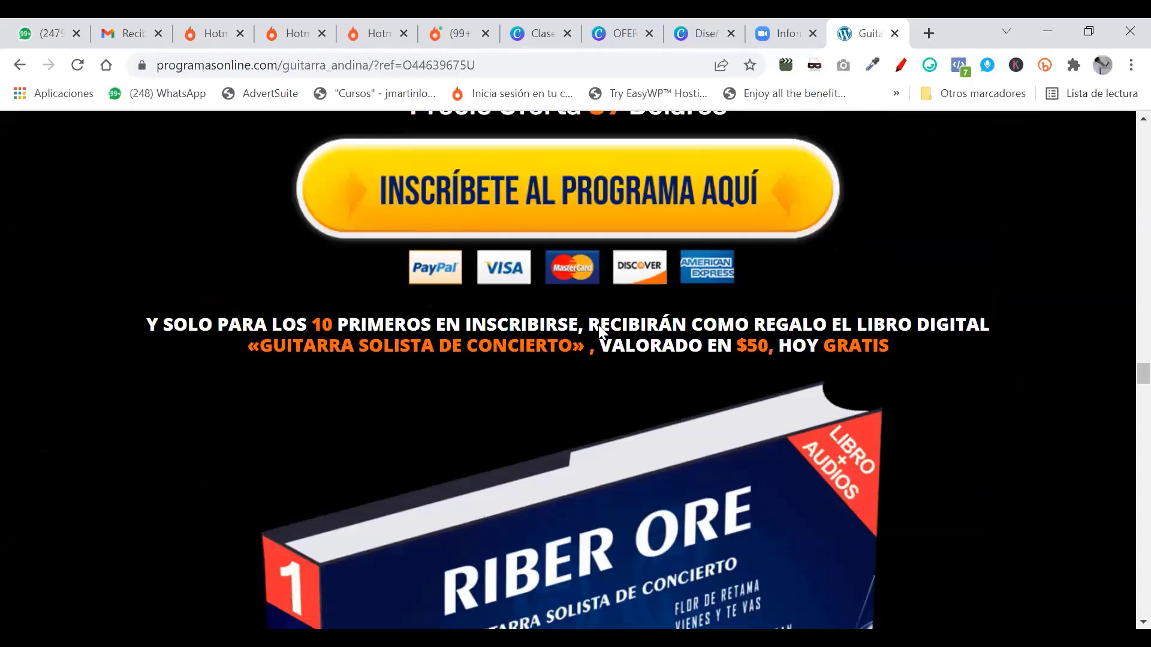
scroll(969, 444, down, 12)
scroll(1123, 453, down, 20)
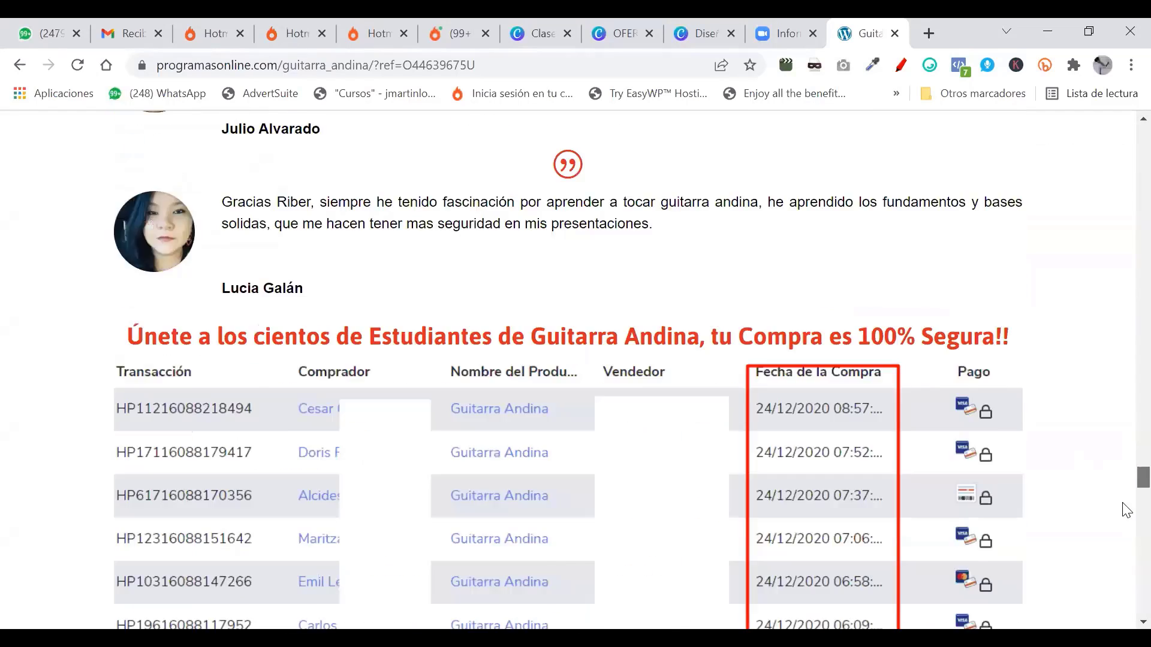
scroll(1122, 599, up, 20)
scroll(1127, 398, up, 15)
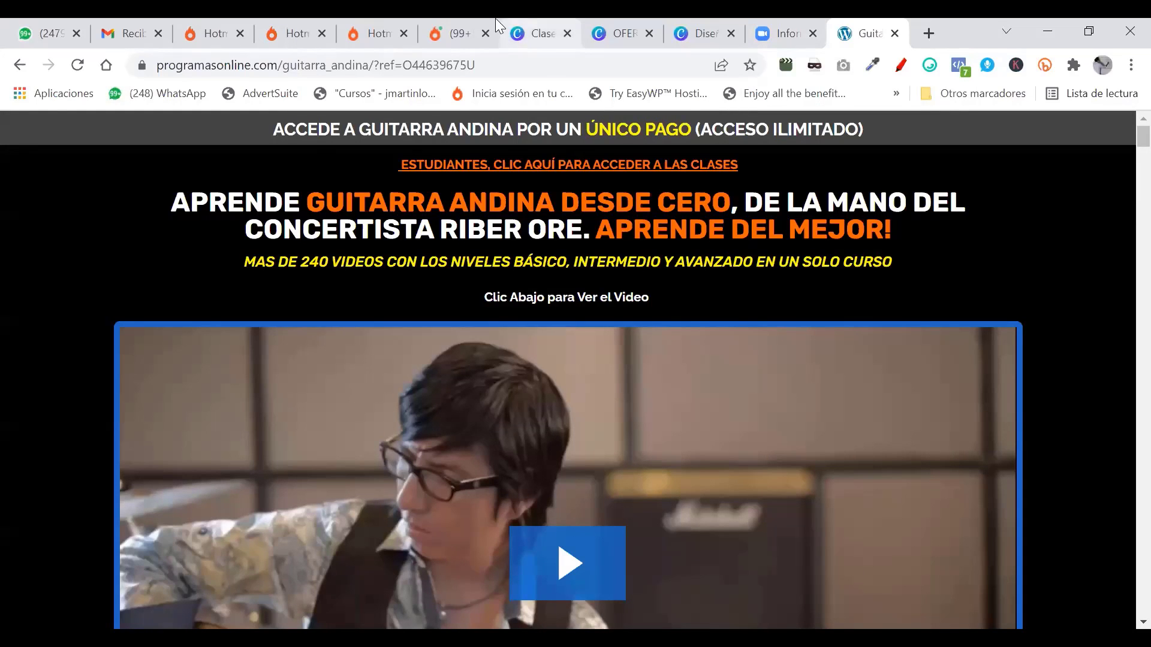
Step: Highlight the Página de Ventas link on the promotion links page again and return to the opened sales page
click(475, 23)
drag(347, 383, 46, 394)
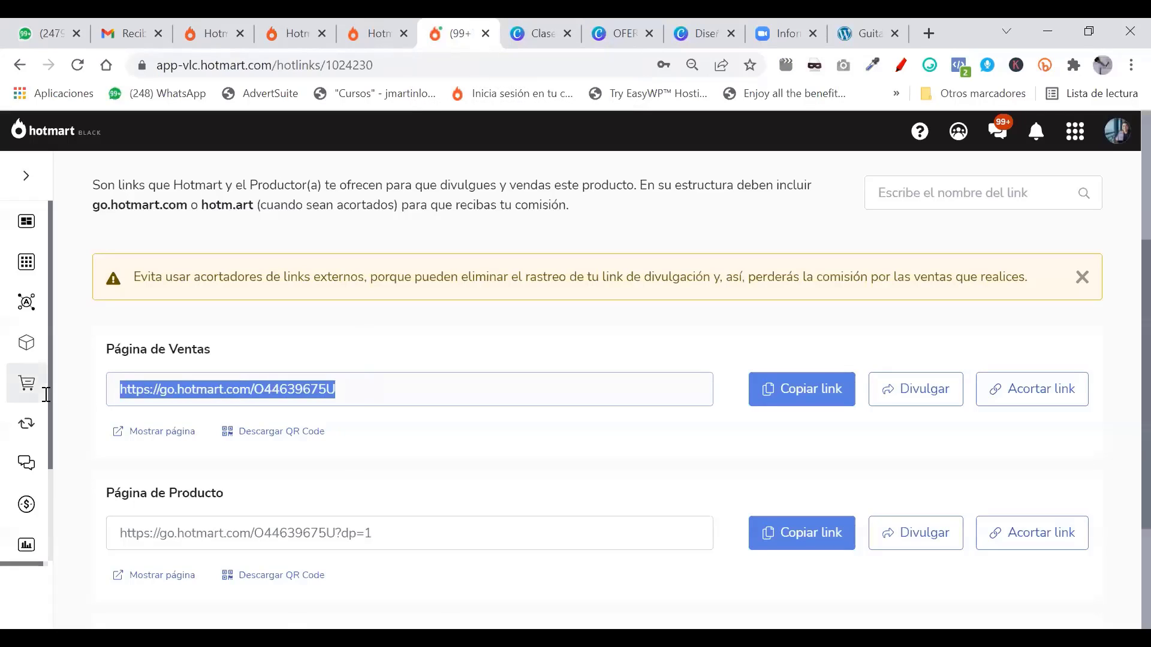
click(391, 385)
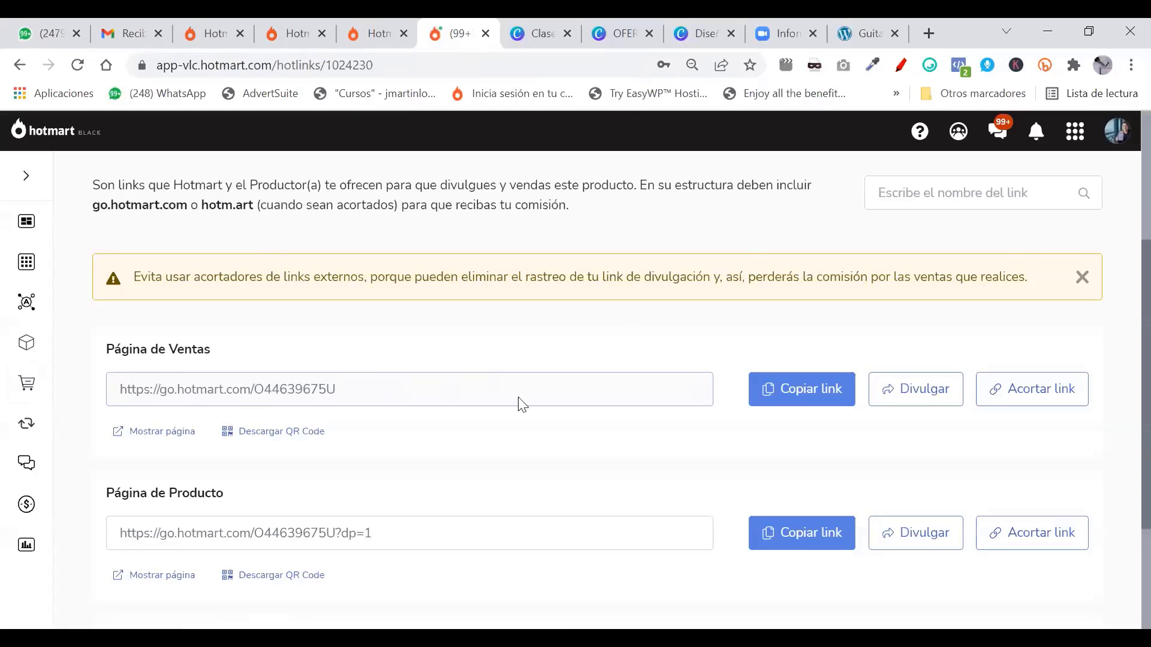
click(867, 20)
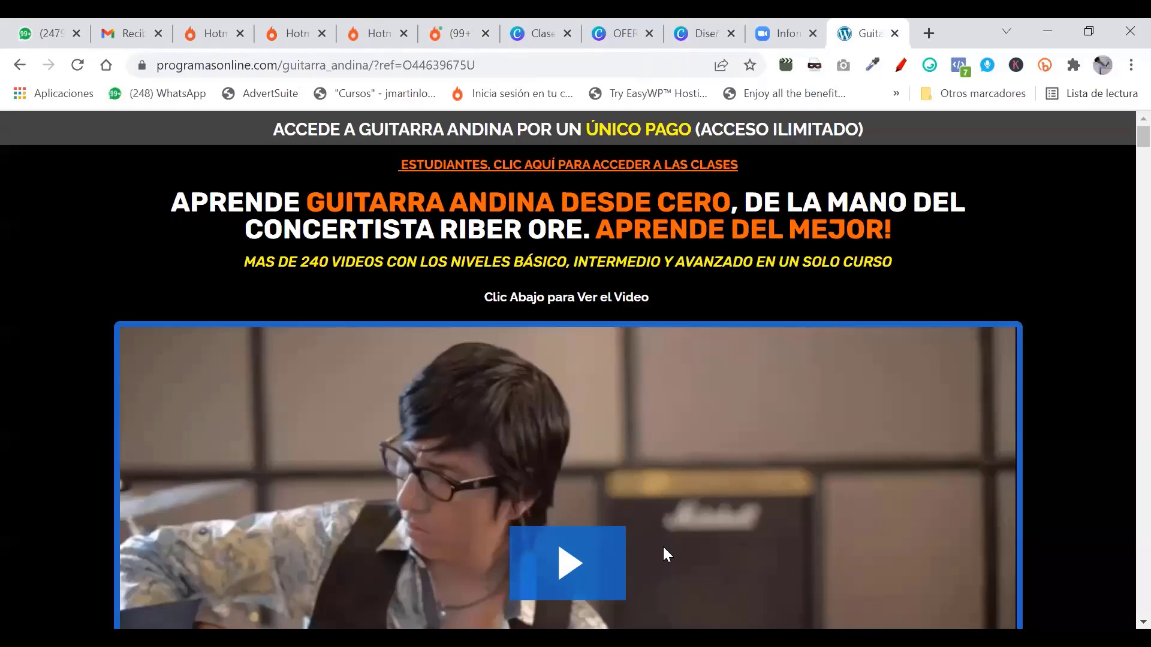
Step: Skim the Guitarra Andina sales page down to its final purchase offer and open the product's checkout
scroll(1123, 360, down, 20)
scroll(1126, 276, down, 20)
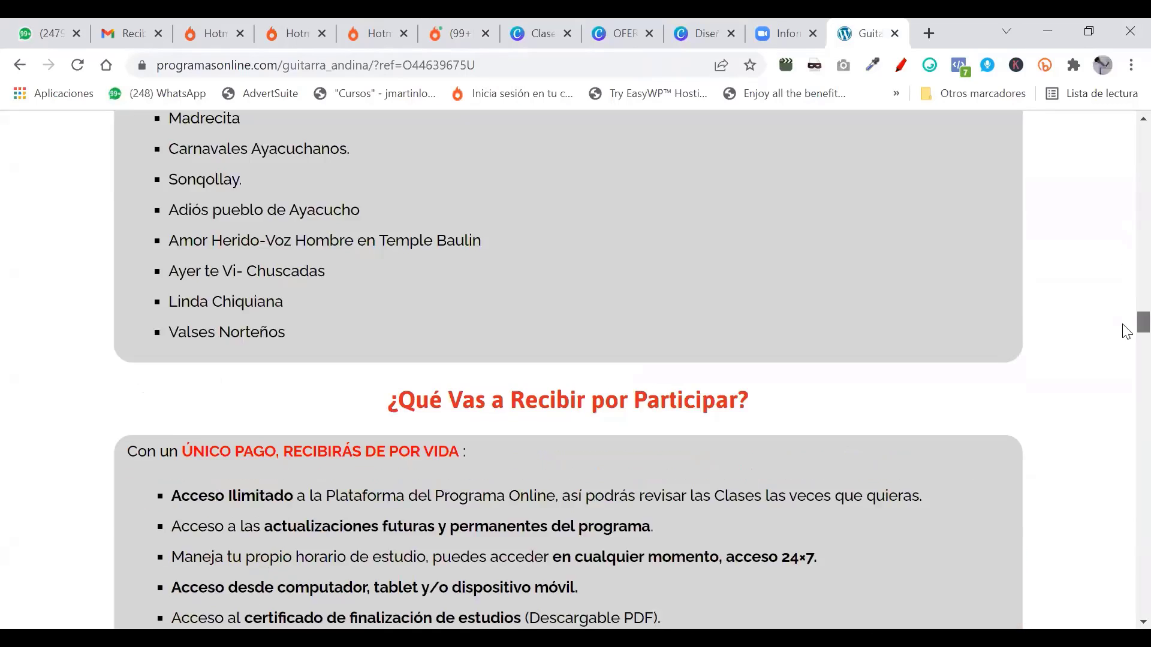
scroll(1126, 499, down, 20)
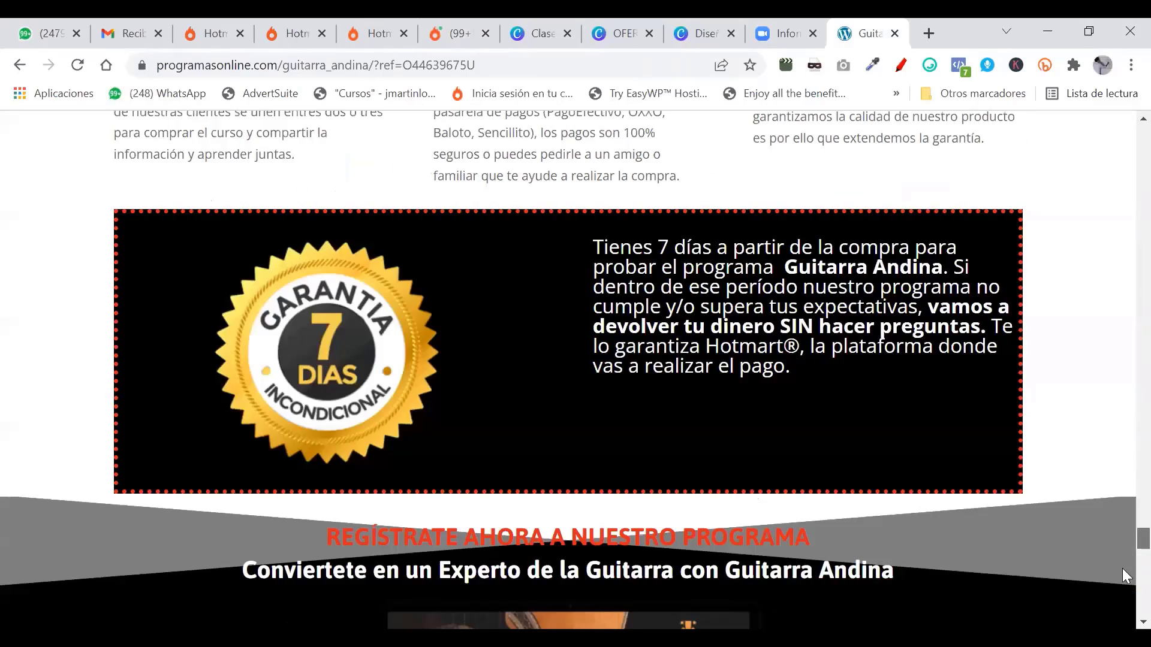
scroll(840, 489, down, 7)
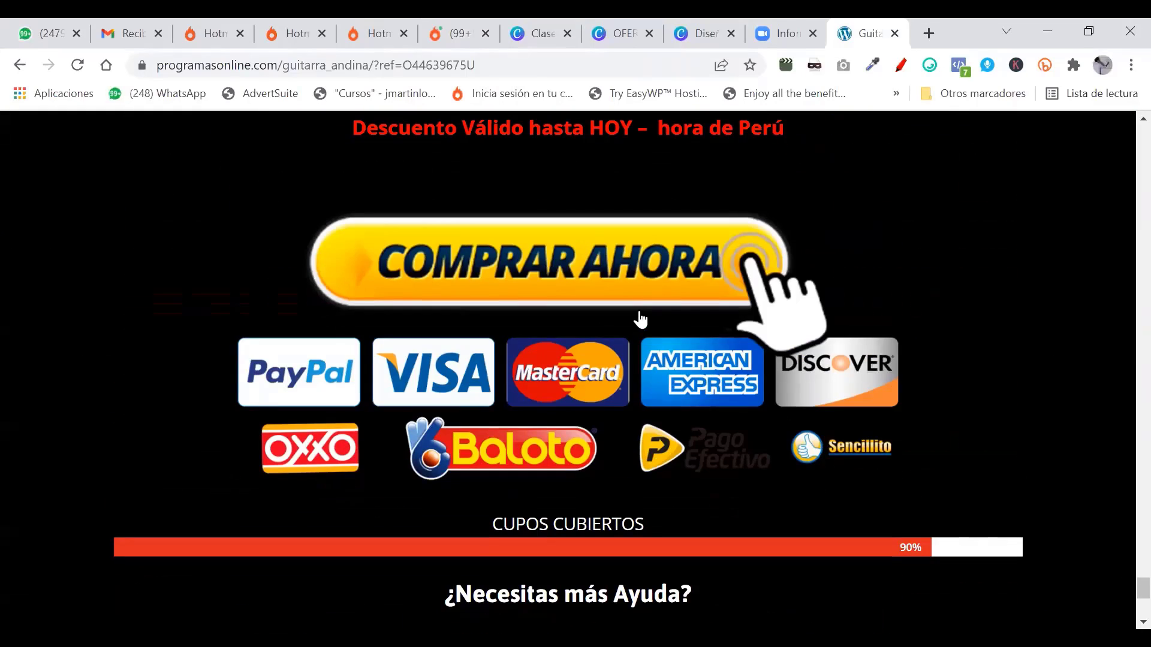
click(640, 322)
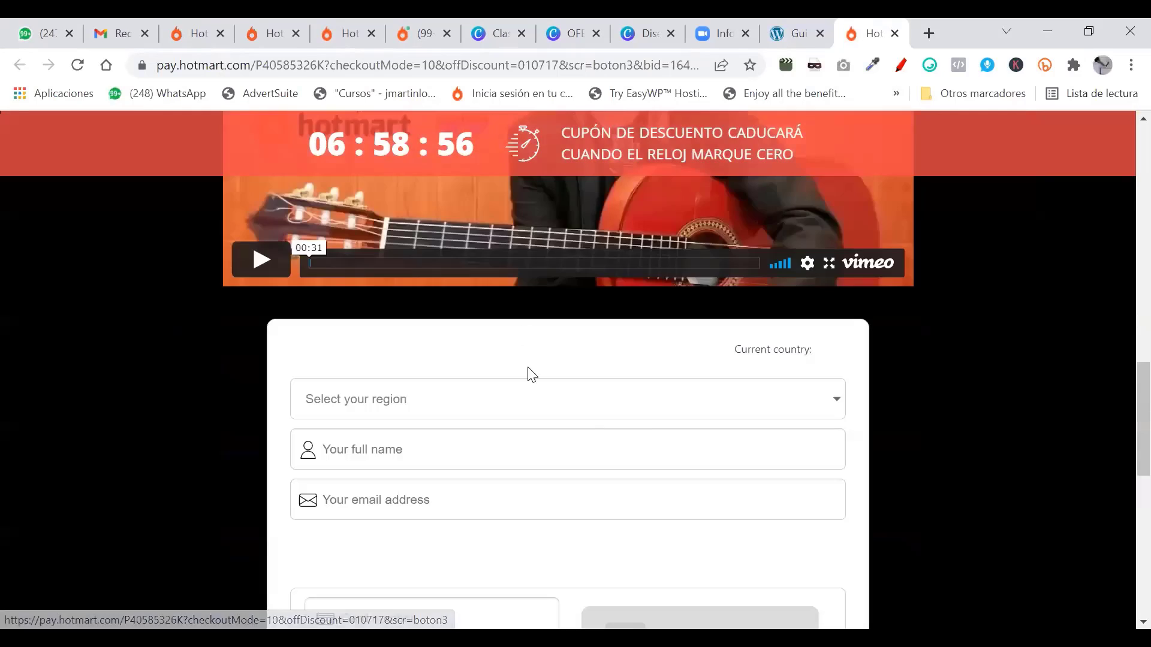
Step: Review the checkout form, its payment methods and price summary, and return to the buyer details
scroll(661, 360, down, 5)
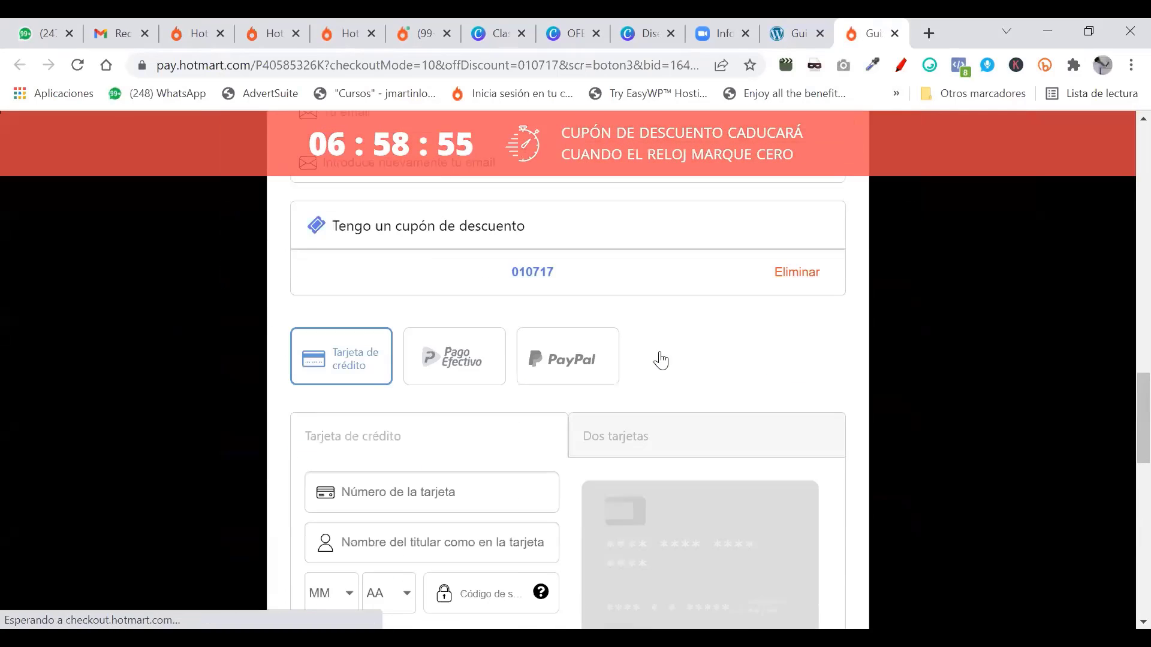
scroll(541, 294, down, 6)
scroll(599, 336, down, 4)
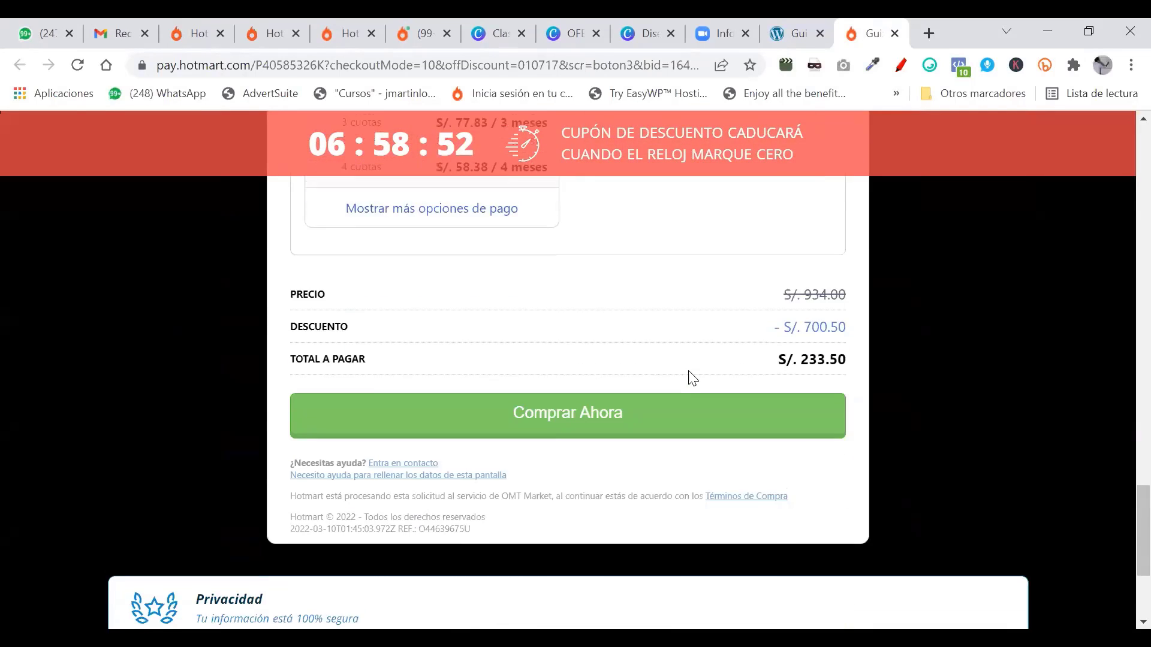
scroll(881, 317, up, 10)
scroll(823, 447, up, 5)
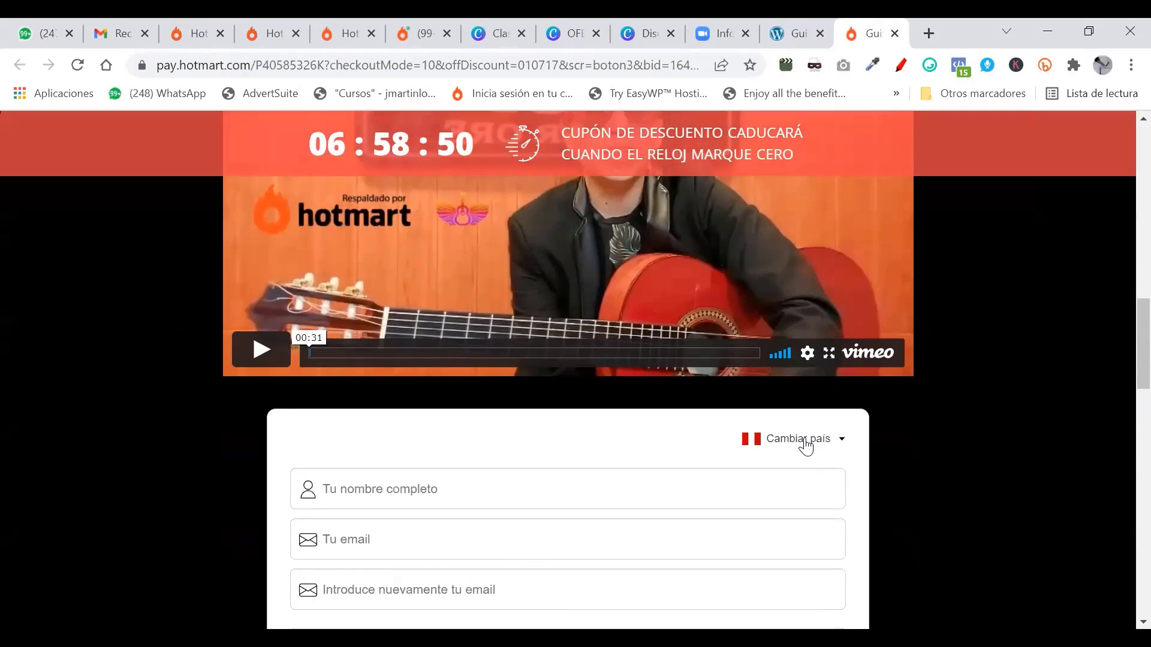
Step: Change the checkout country to Colombia and check the price summary
click(804, 441)
scroll(344, 557, down, 6)
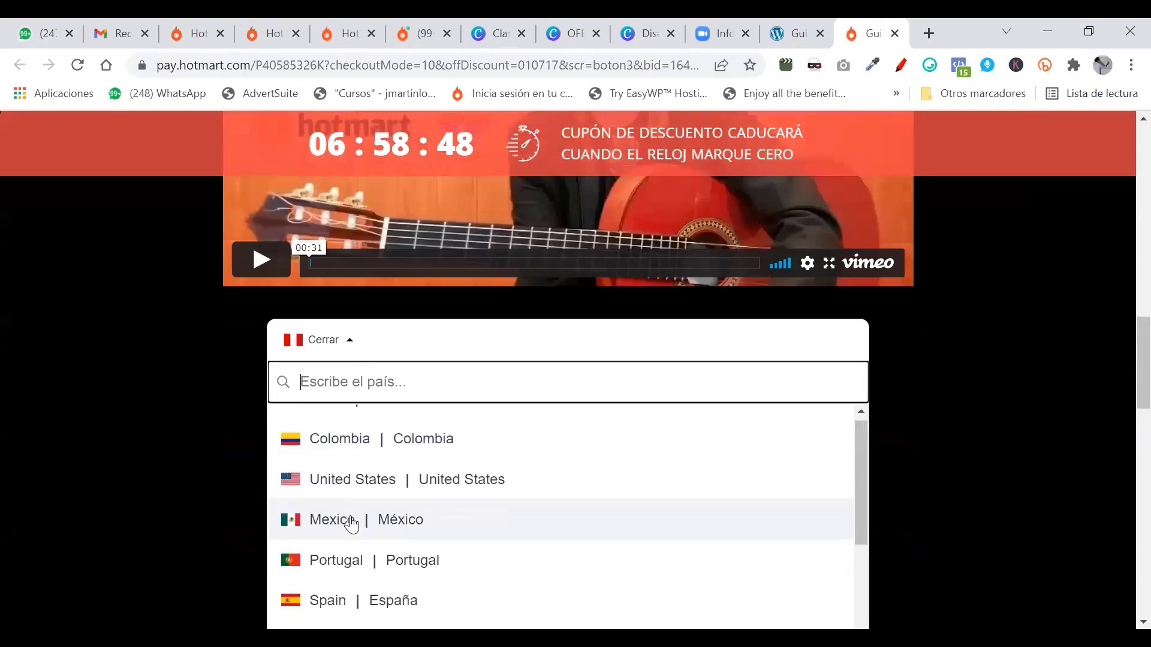
click(354, 444)
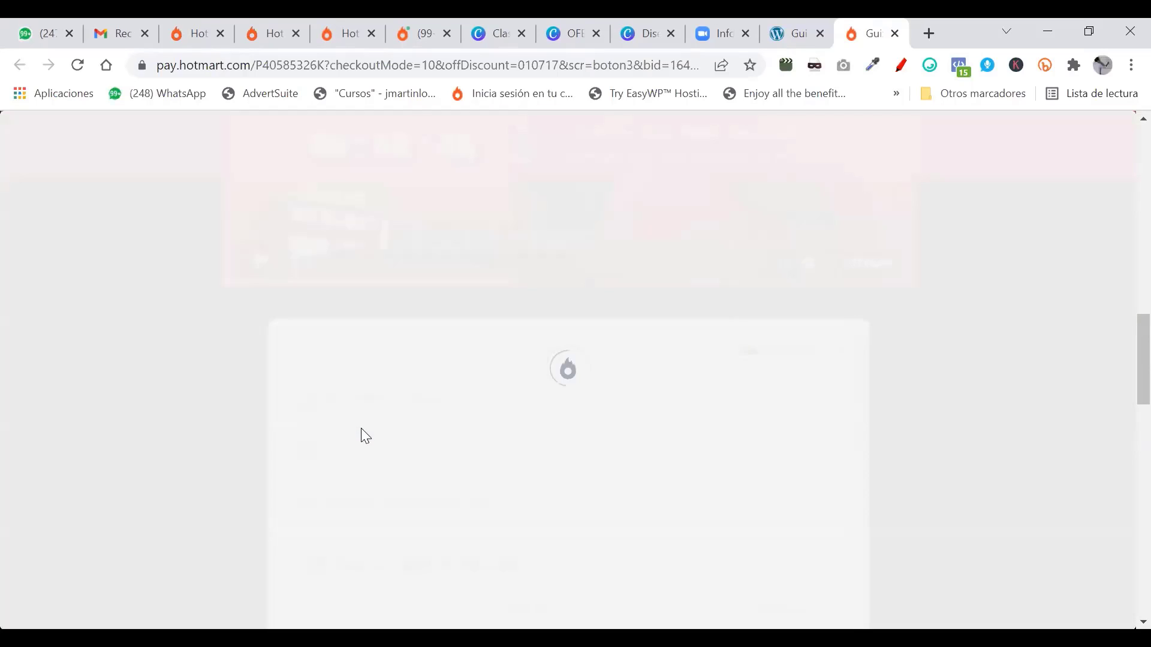
scroll(520, 388, down, 9)
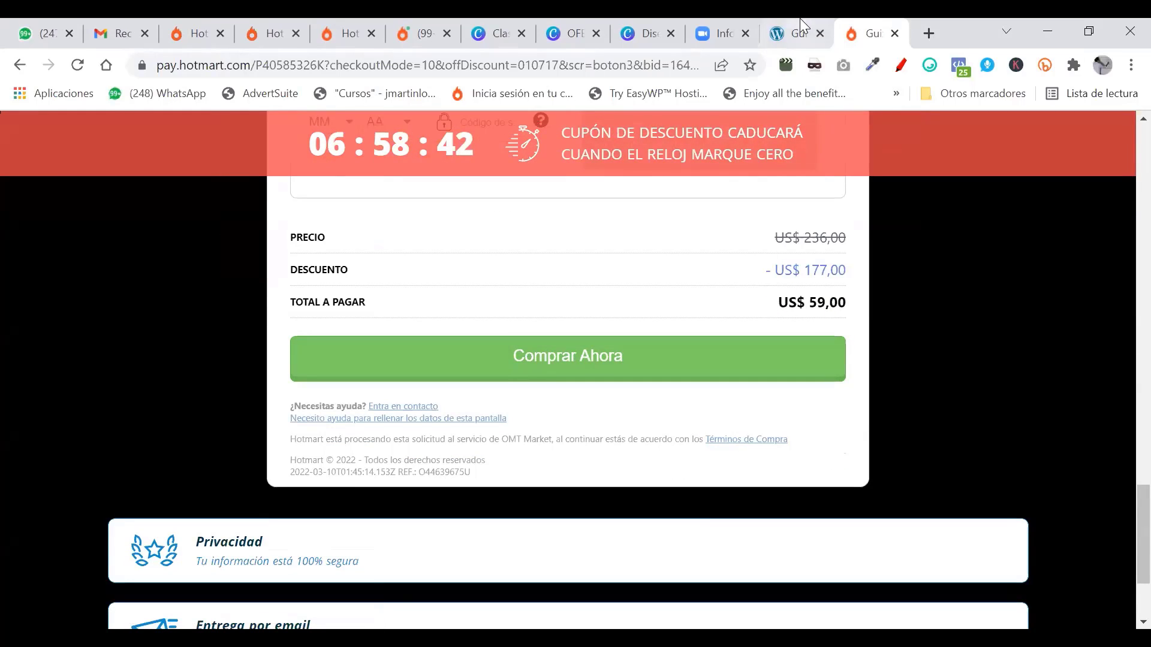
Step: Revisit the promotion links page and return to the checkout to highlight the total to pay
click(419, 33)
scroll(478, 322, up, 4)
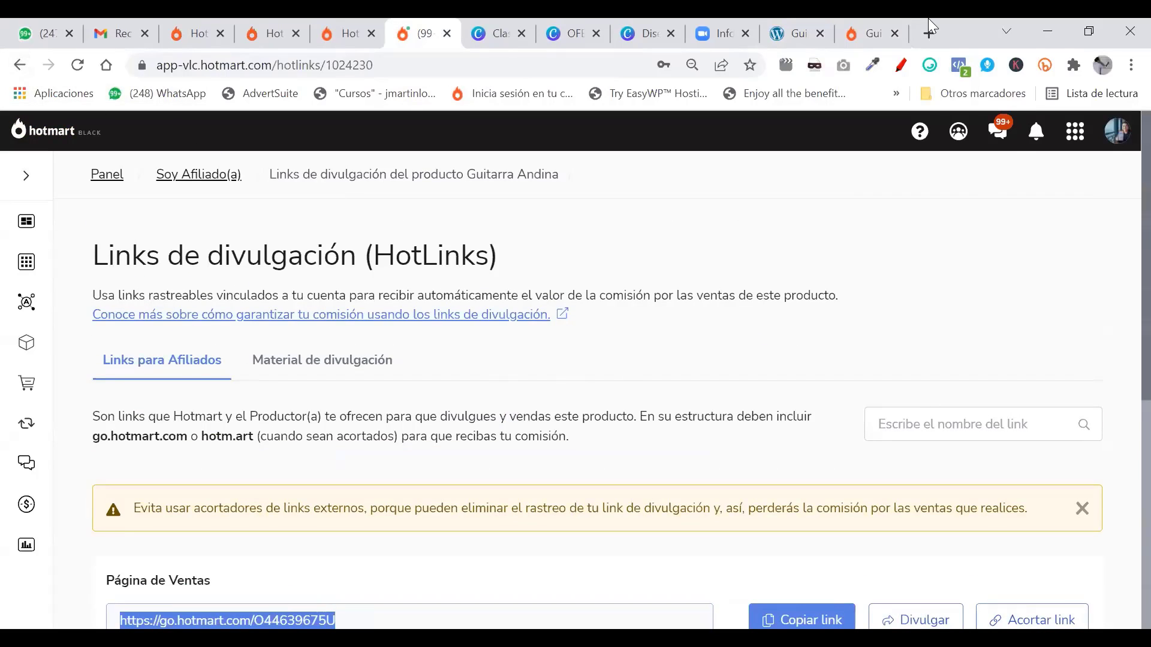
click(870, 27)
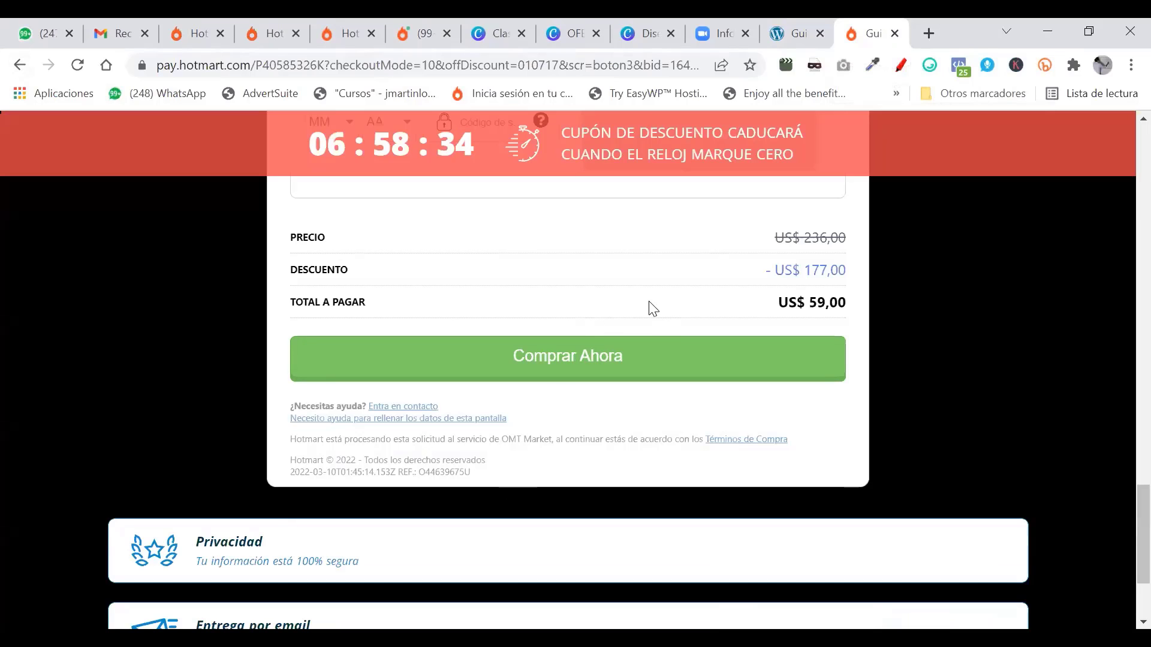
drag(781, 300, 849, 300)
click(814, 303)
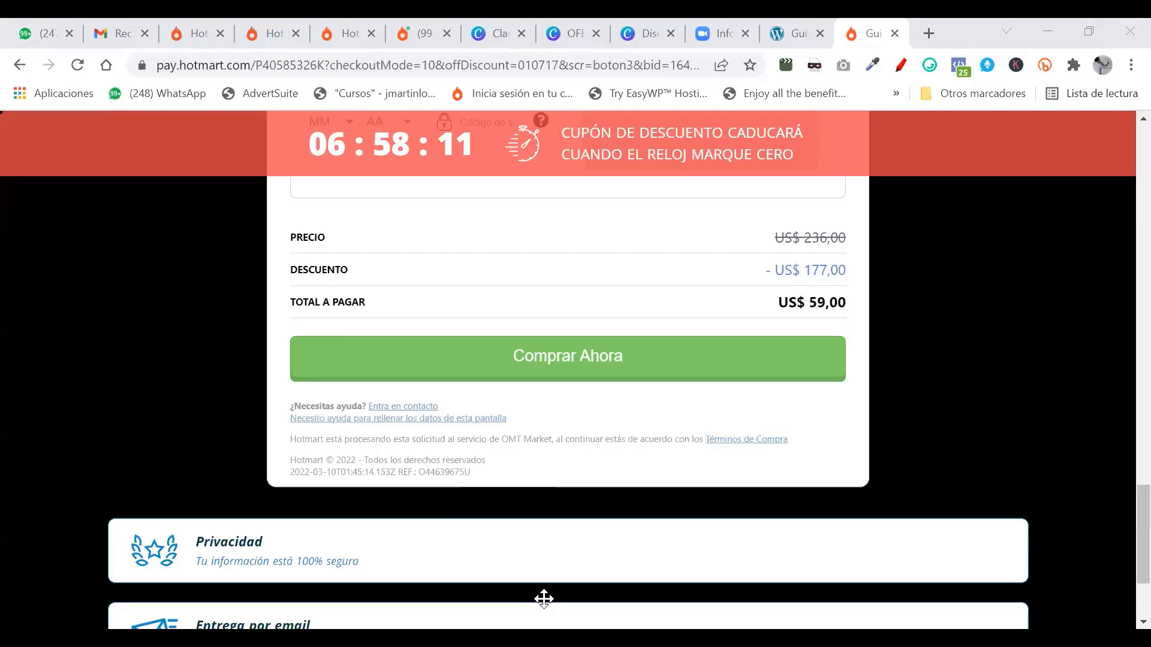
Step: Check the Página de Ventas link, return to the checkout, and circle its REF code in red with an arrow pointing at it
click(427, 18)
scroll(563, 342, down, 1)
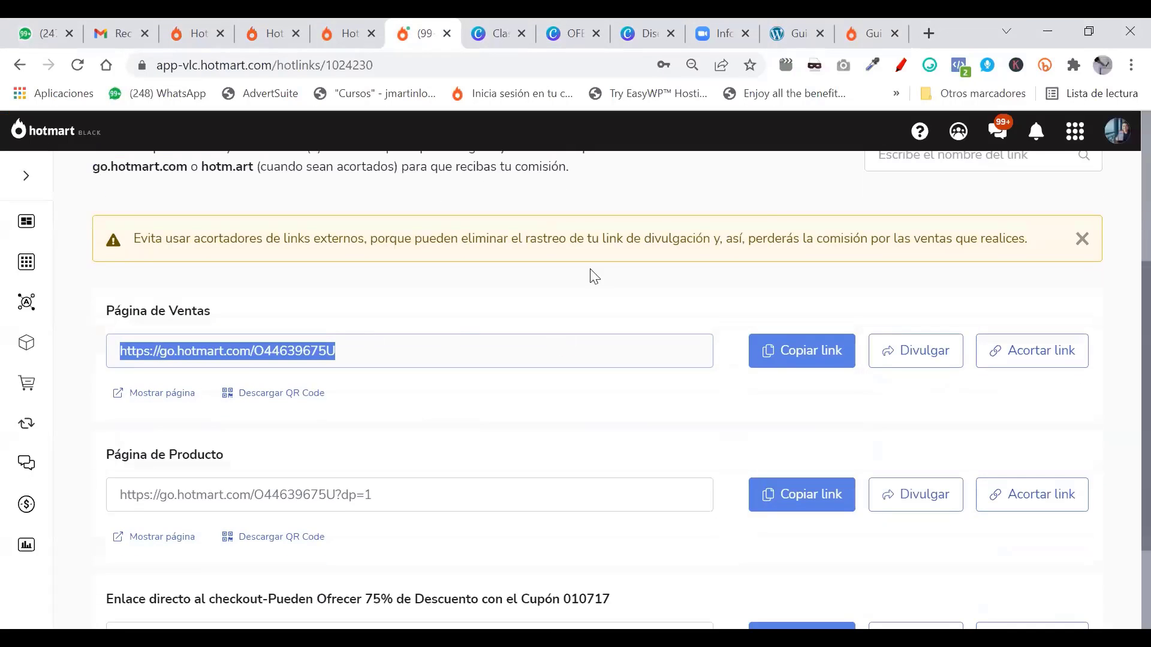
click(881, 18)
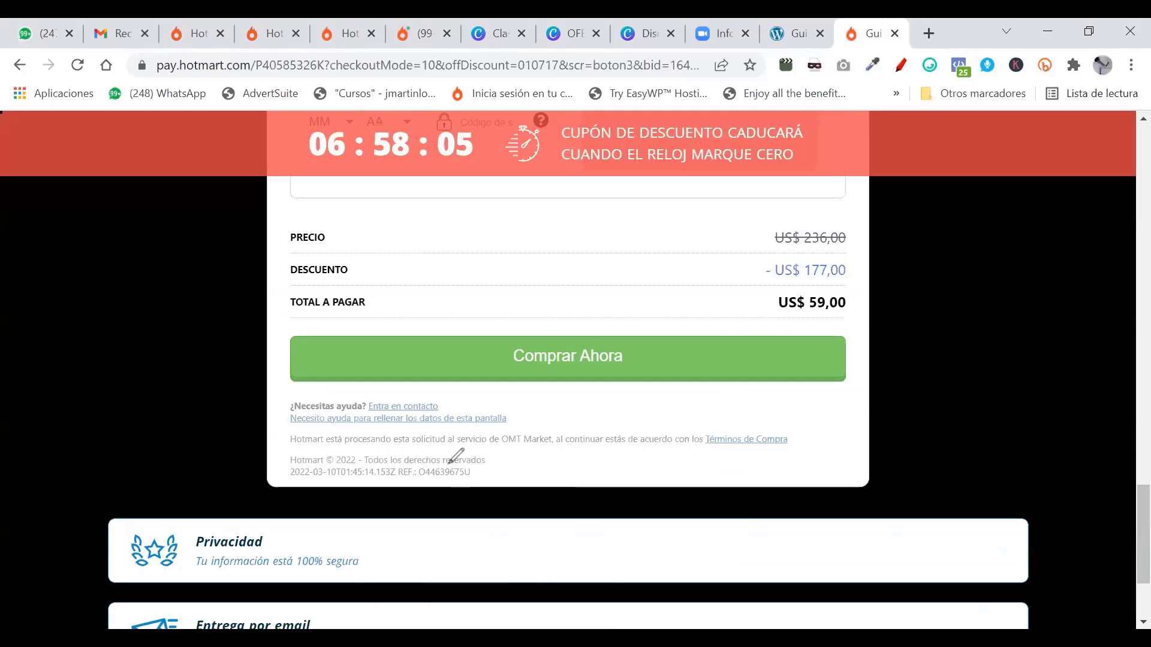
mouse_move(392, 469)
mouse_down()
mouse_move(477, 484)
mouse_move(494, 462)
mouse_up()
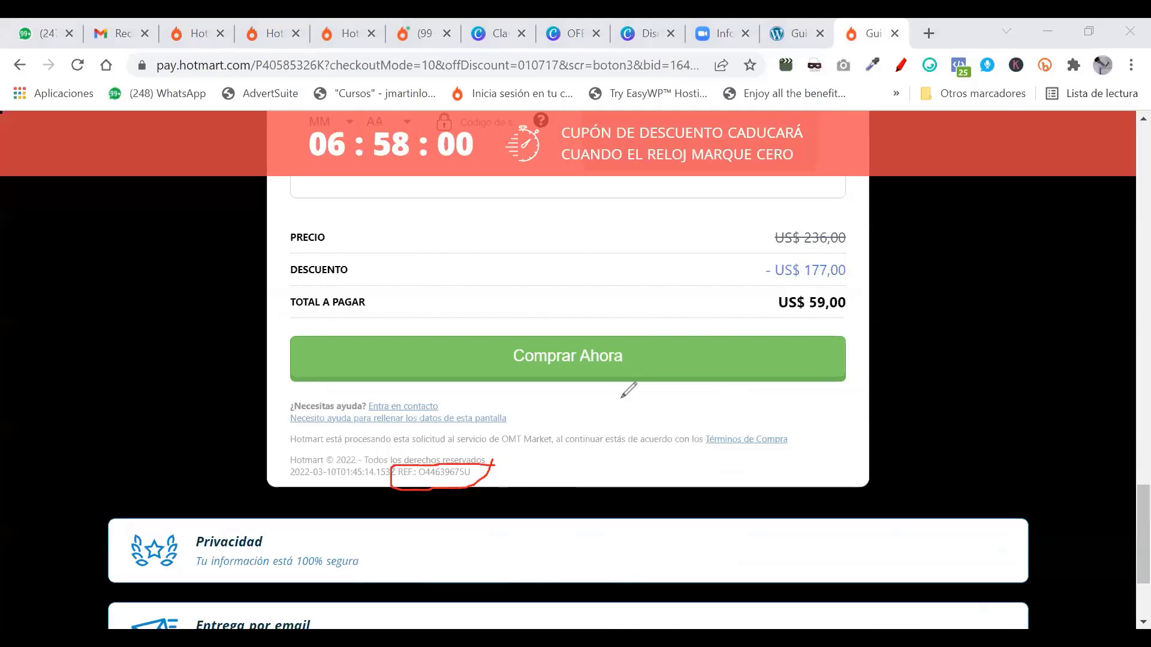
mouse_move(629, 390)
mouse_down()
mouse_move(491, 477)
mouse_move(550, 478)
mouse_up()
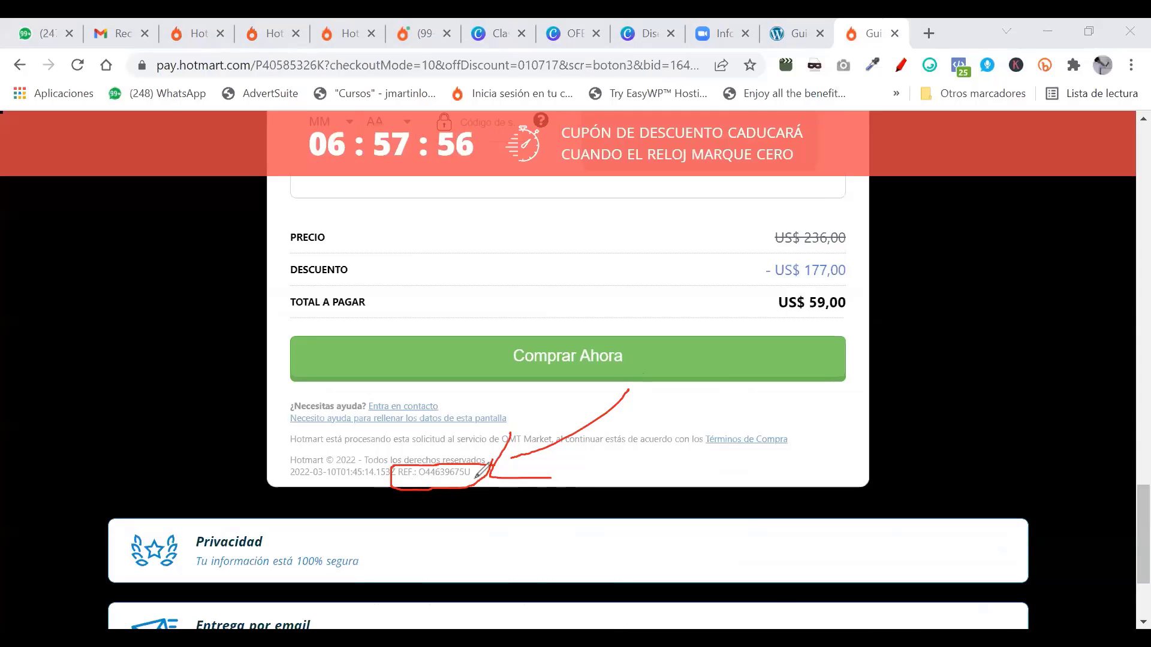
click(806, 69)
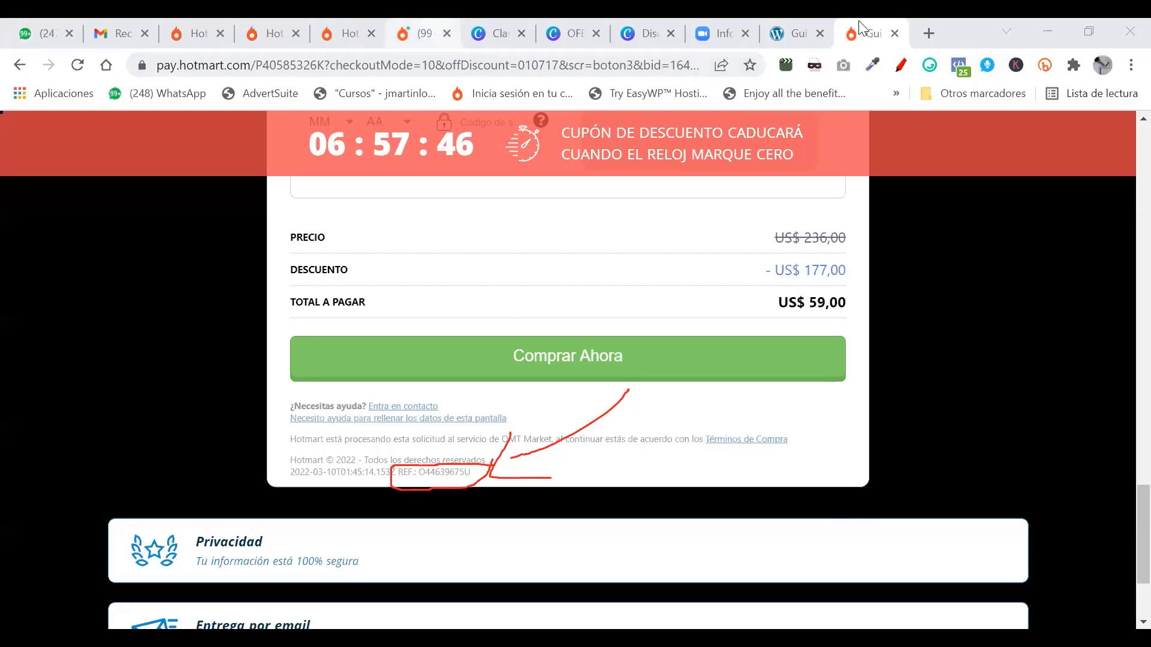
Step: Highlight the affiliate code in the Página de Ventas link and the matching REF code in the checkout footer
click(425, 24)
drag(365, 351, 258, 364)
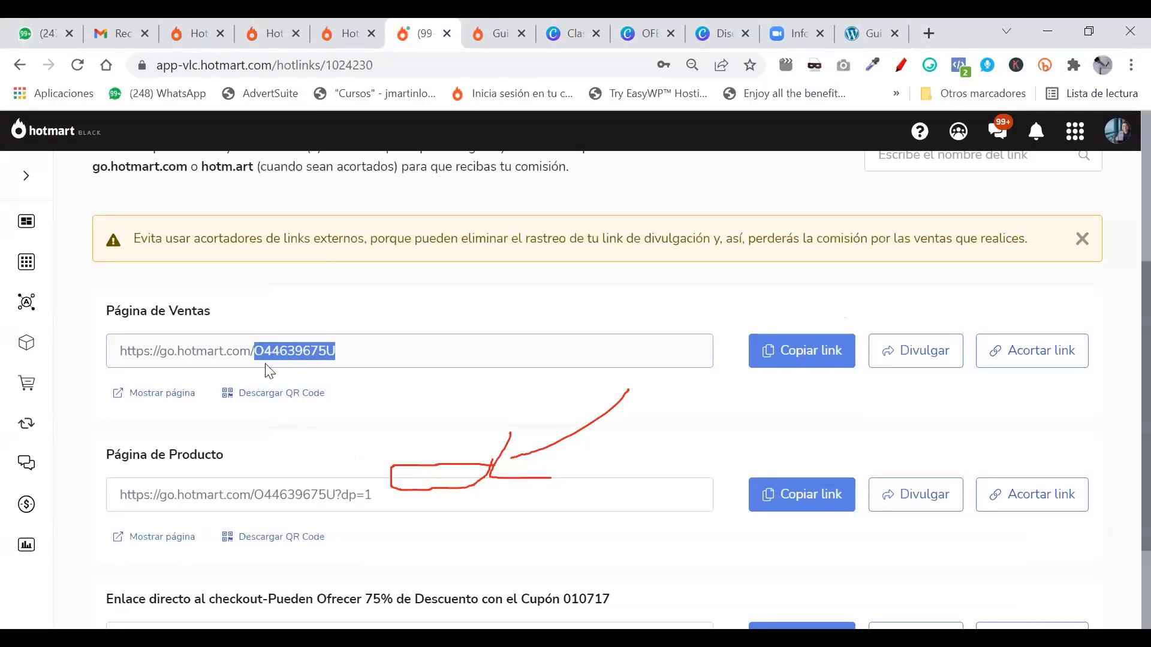
click(499, 33)
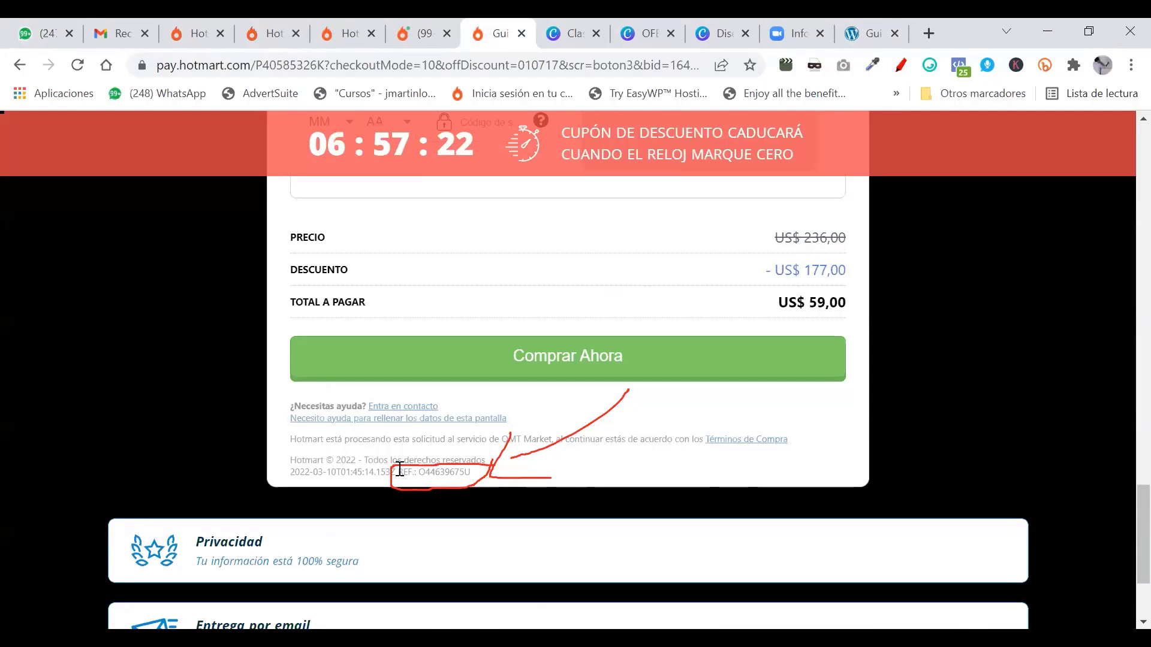
drag(397, 473, 471, 474)
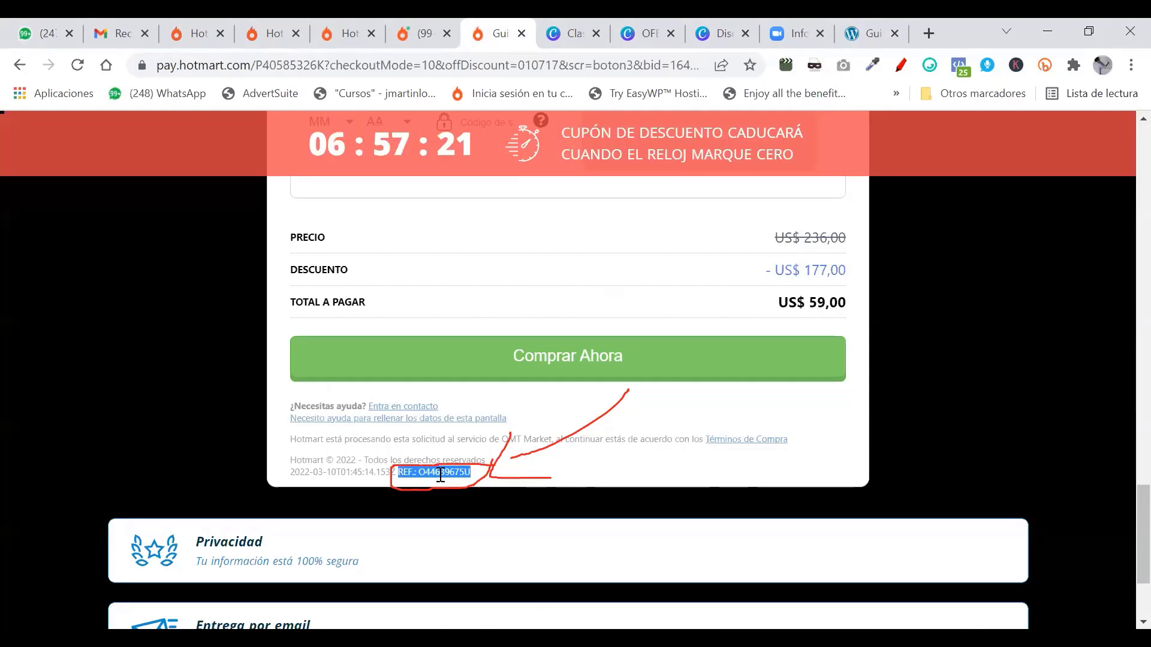
Step: Highlight only the affiliate code in the Página de Ventas link again and return to the checkout
click(422, 34)
click(356, 352)
double_click(295, 354)
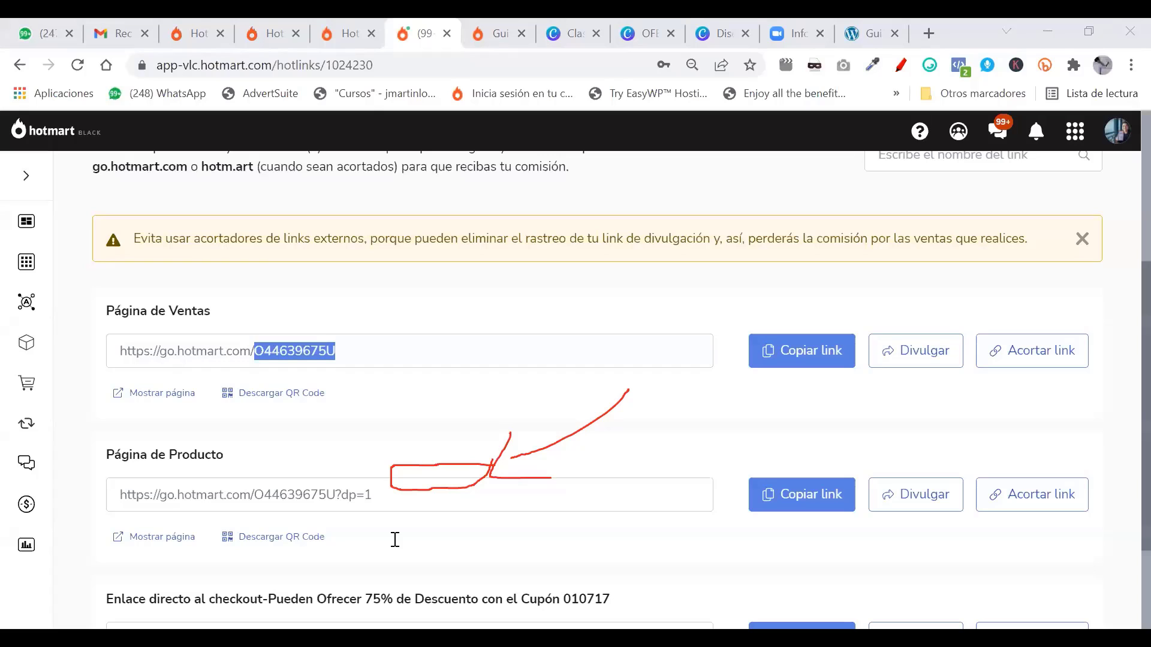
click(504, 25)
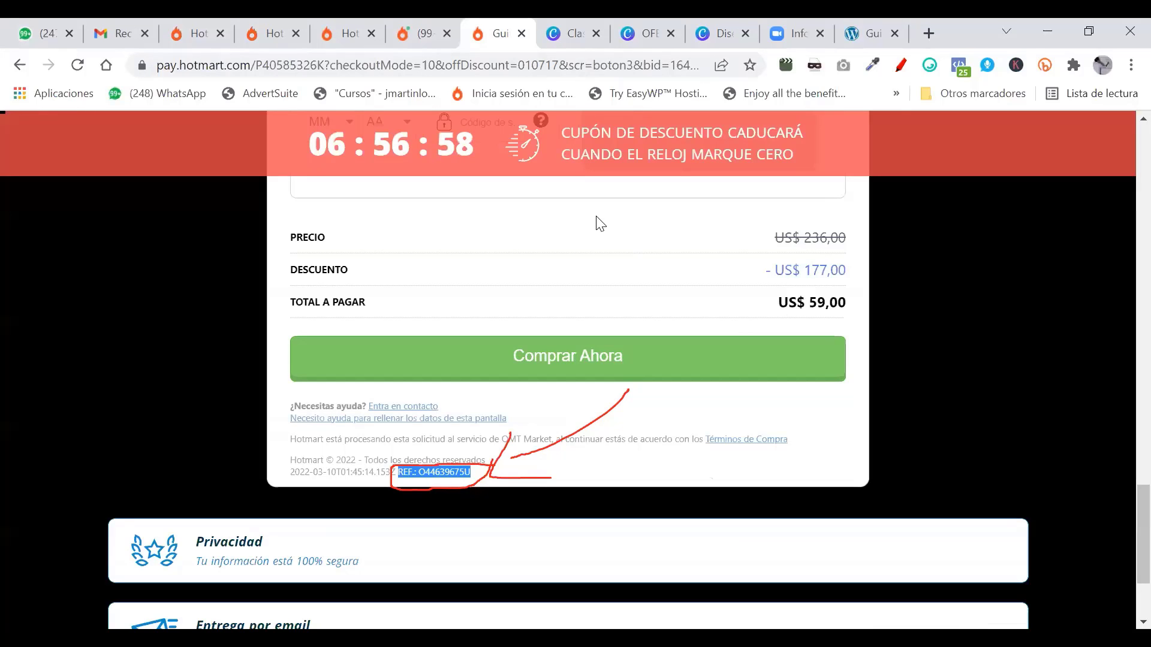
Step: Return to the promotion links page and highlight the entire Página de Ventas link
click(437, 19)
click(521, 354)
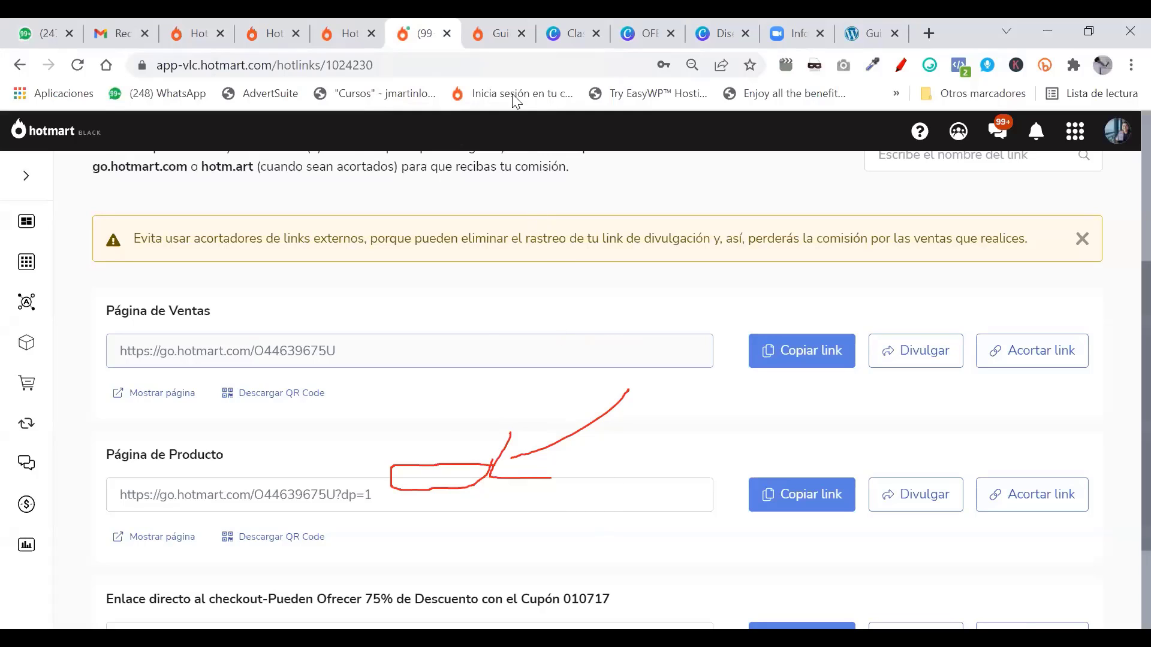
drag(346, 352, 66, 359)
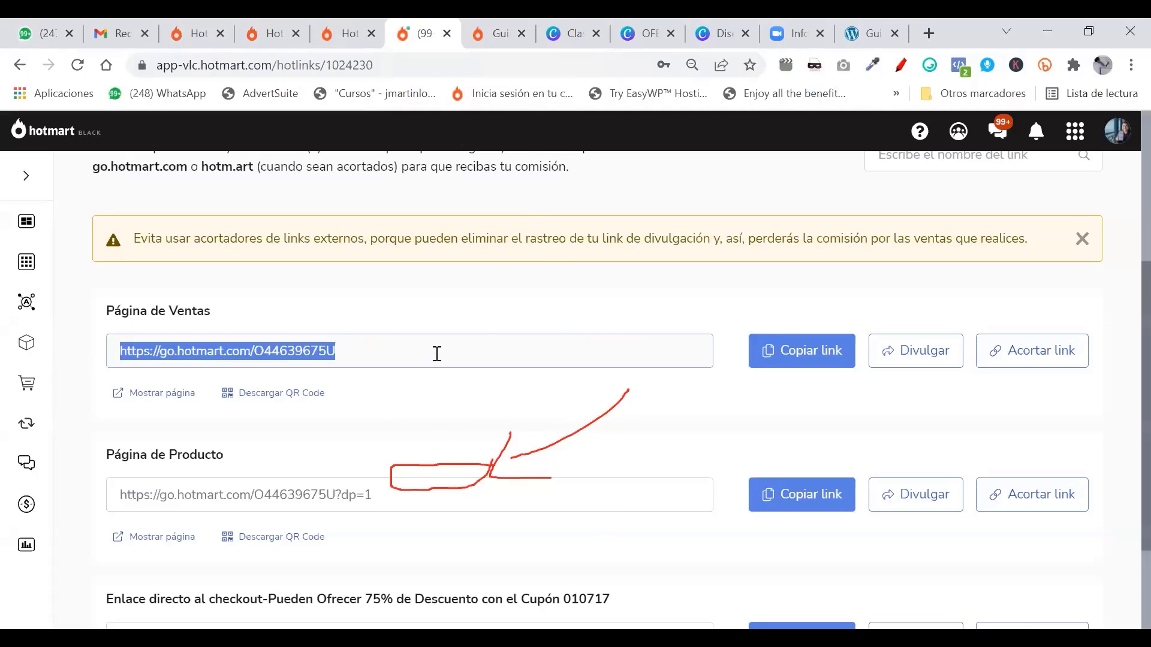
Step: Switch to the checkout, clear the red annotations, and review the payment form down to the REF code
click(499, 36)
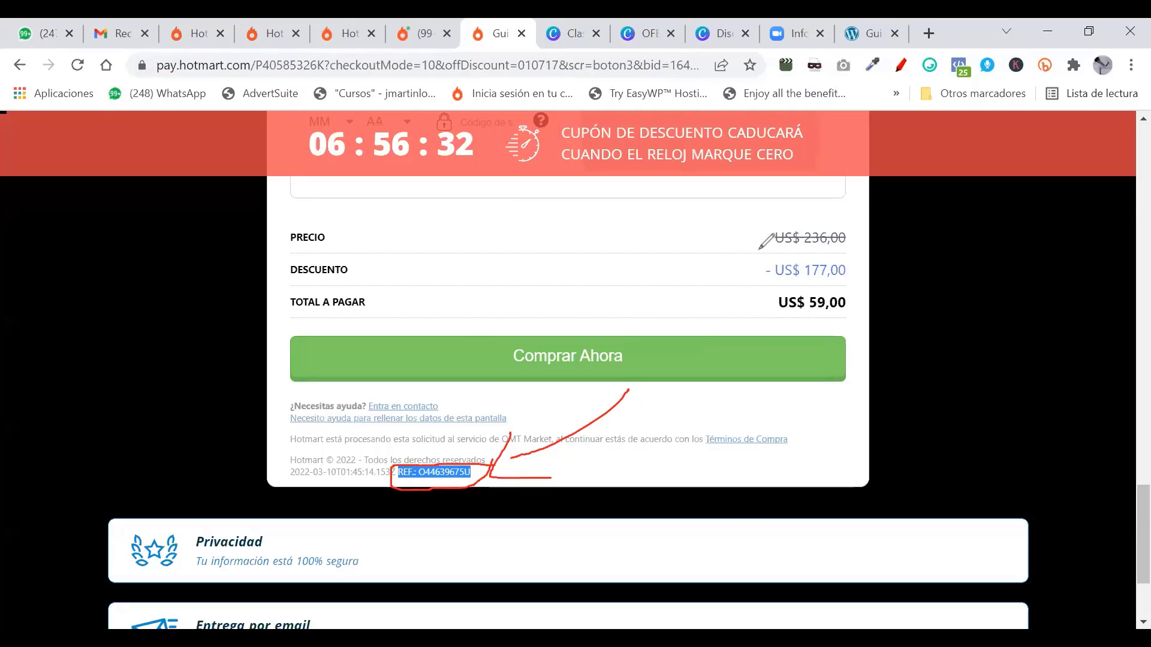
key(Escape)
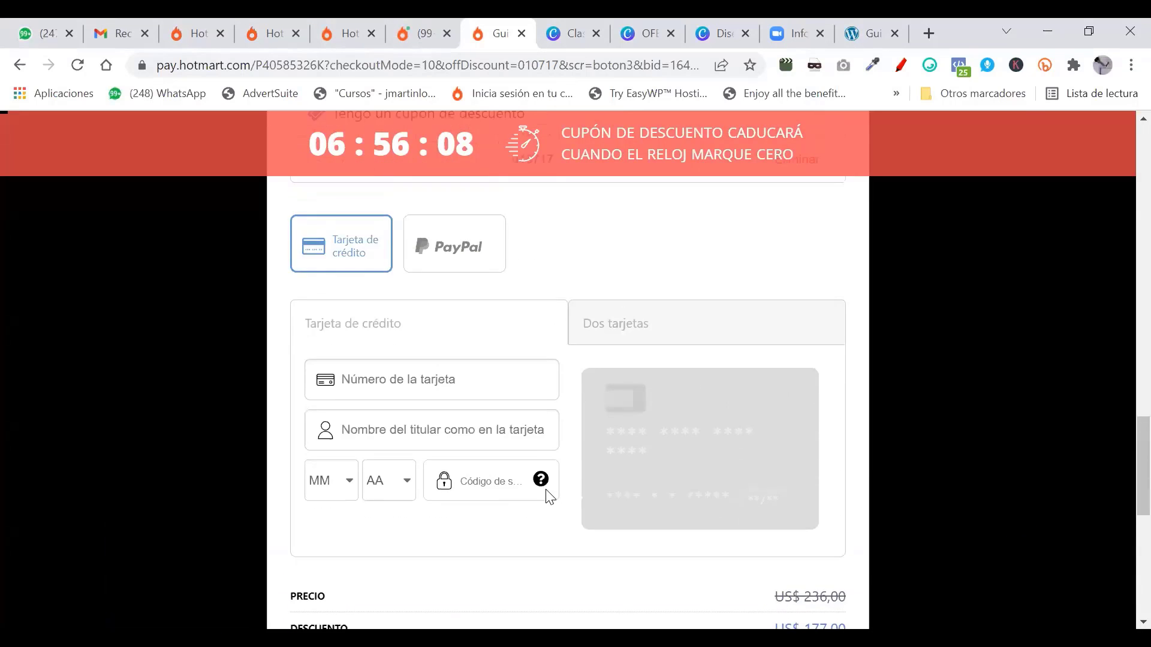
scroll(531, 114, down, 4)
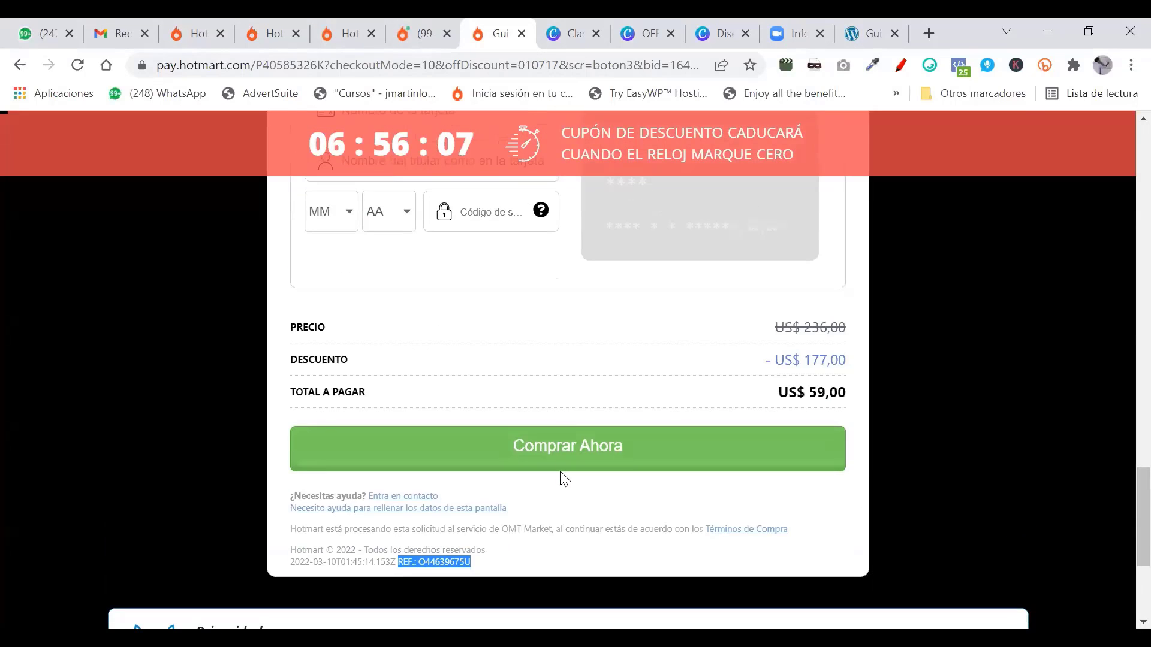
Step: Review the sales page, product page and direct checkout links on the promotion links page and clear the link highlight
click(421, 21)
scroll(257, 365, down, 2)
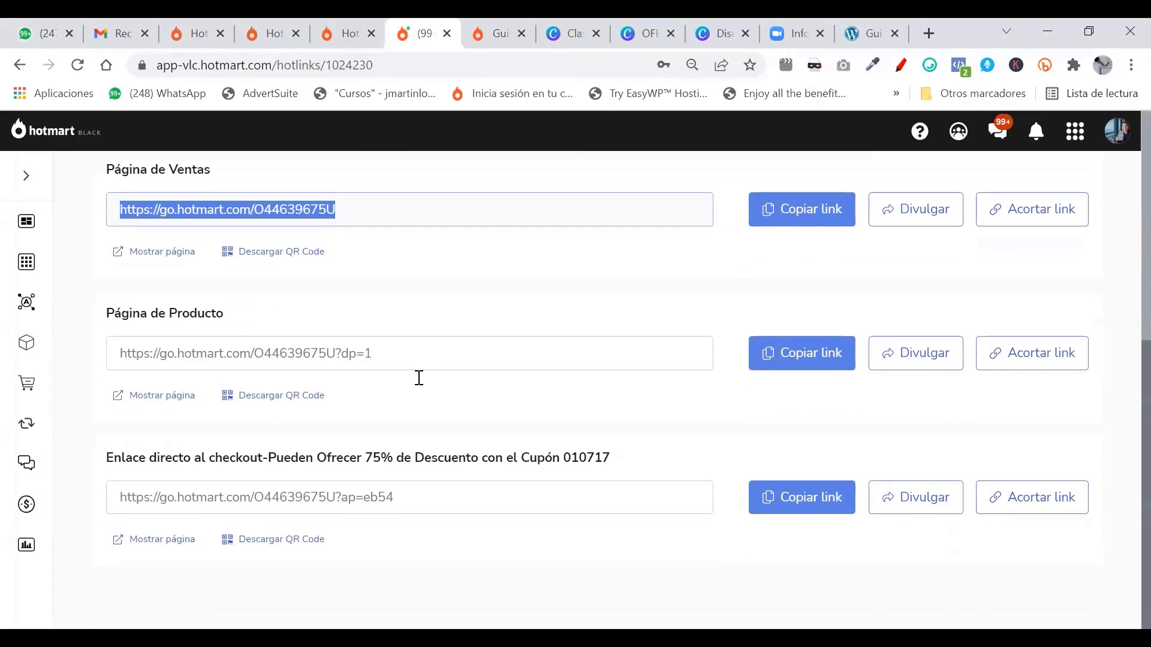
scroll(547, 387, up, 3)
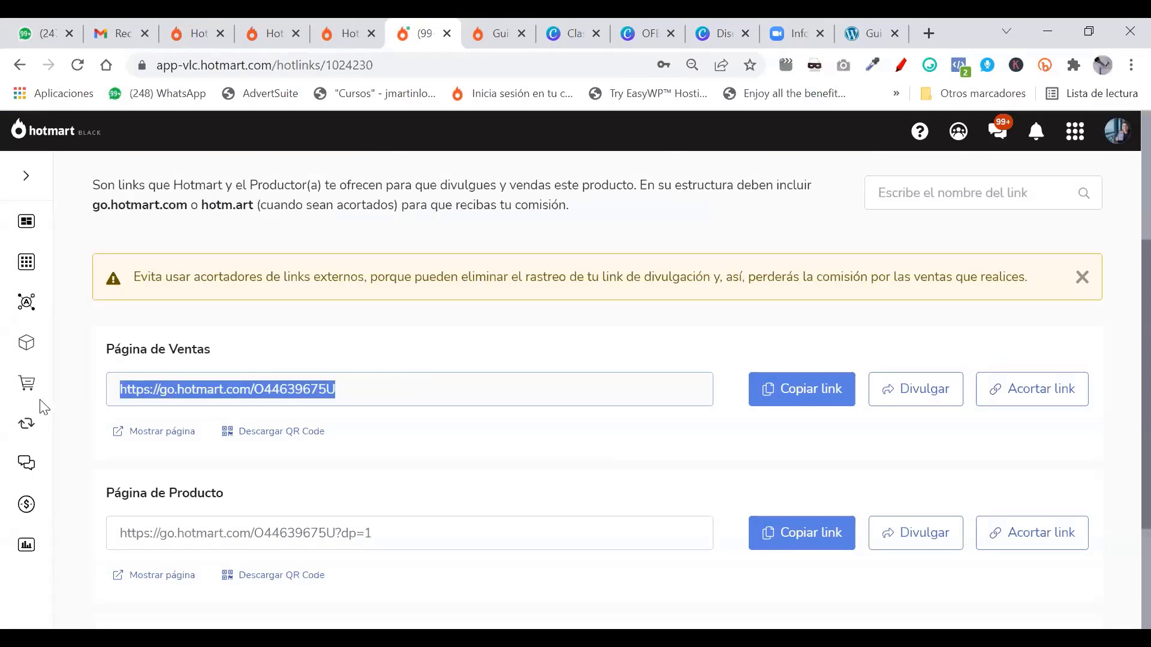
click(455, 331)
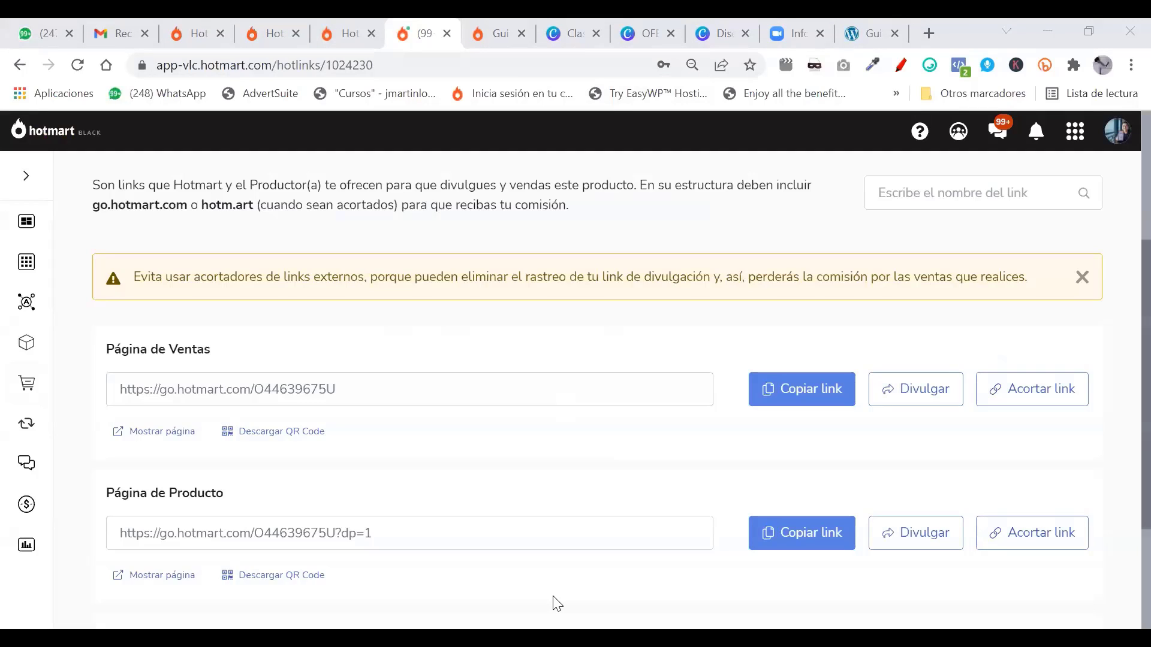
Step: Open the Mercado de Afiliación and search it for "jardineria"
click(441, 23)
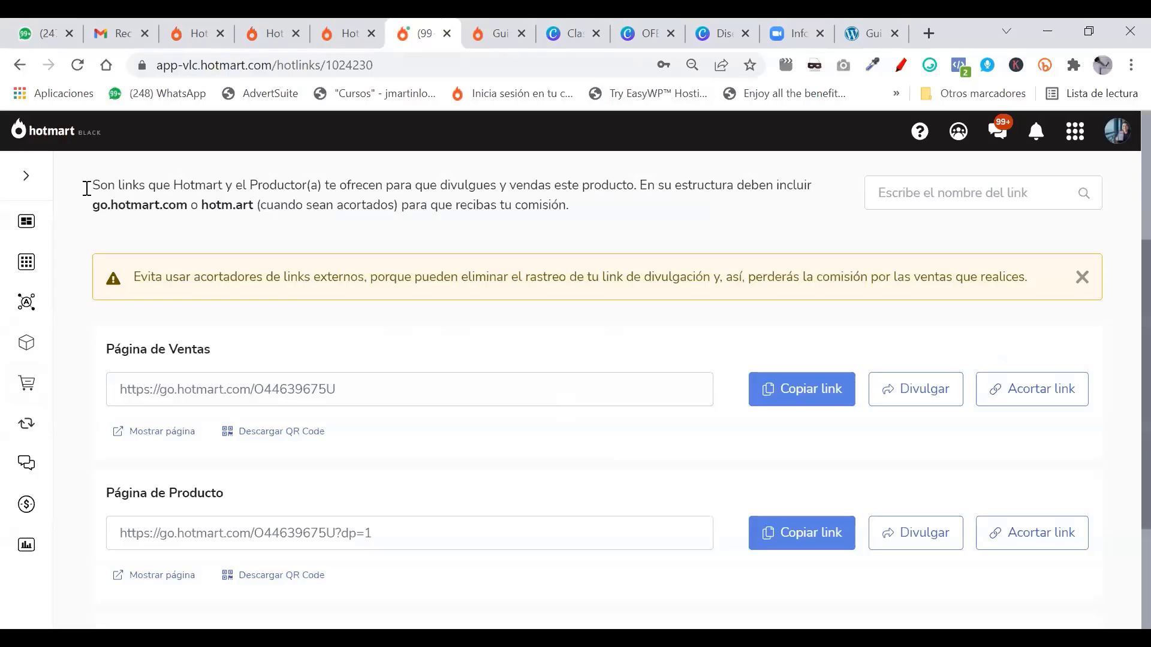
click(119, 271)
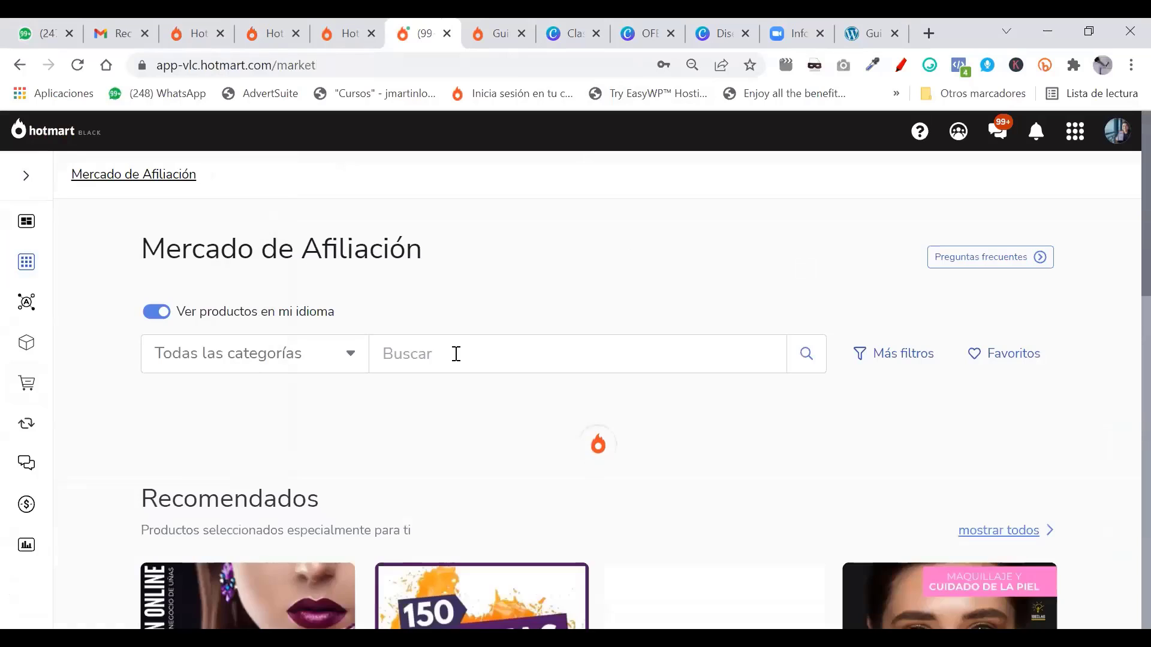
click(473, 345)
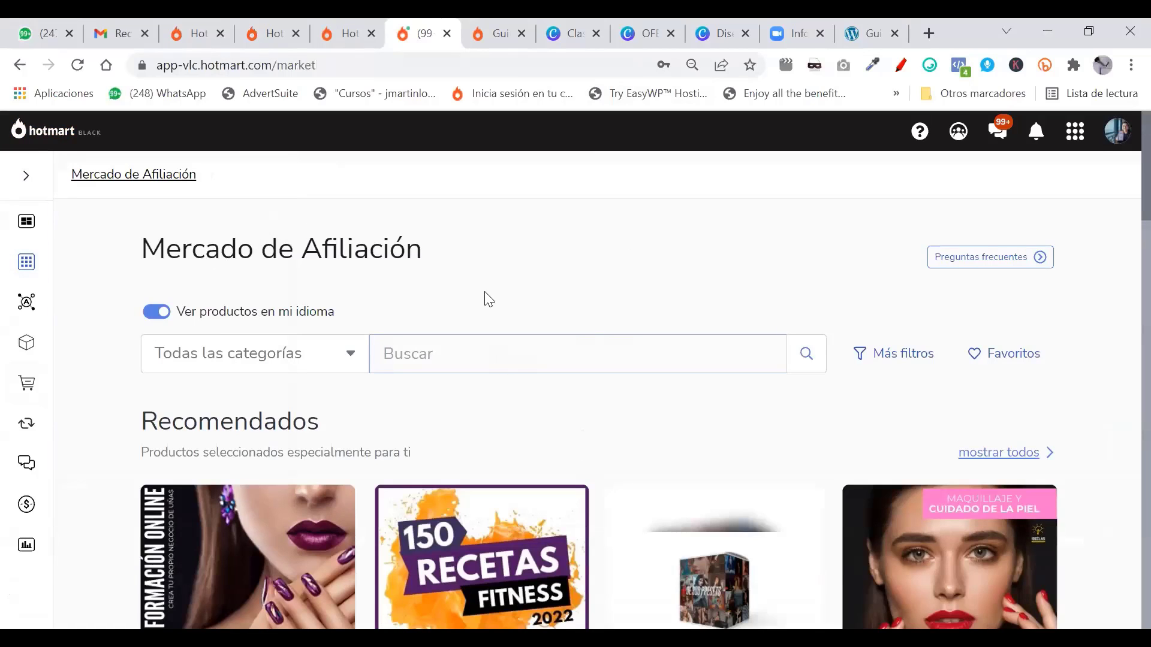
text(jardineria)
key(Return)
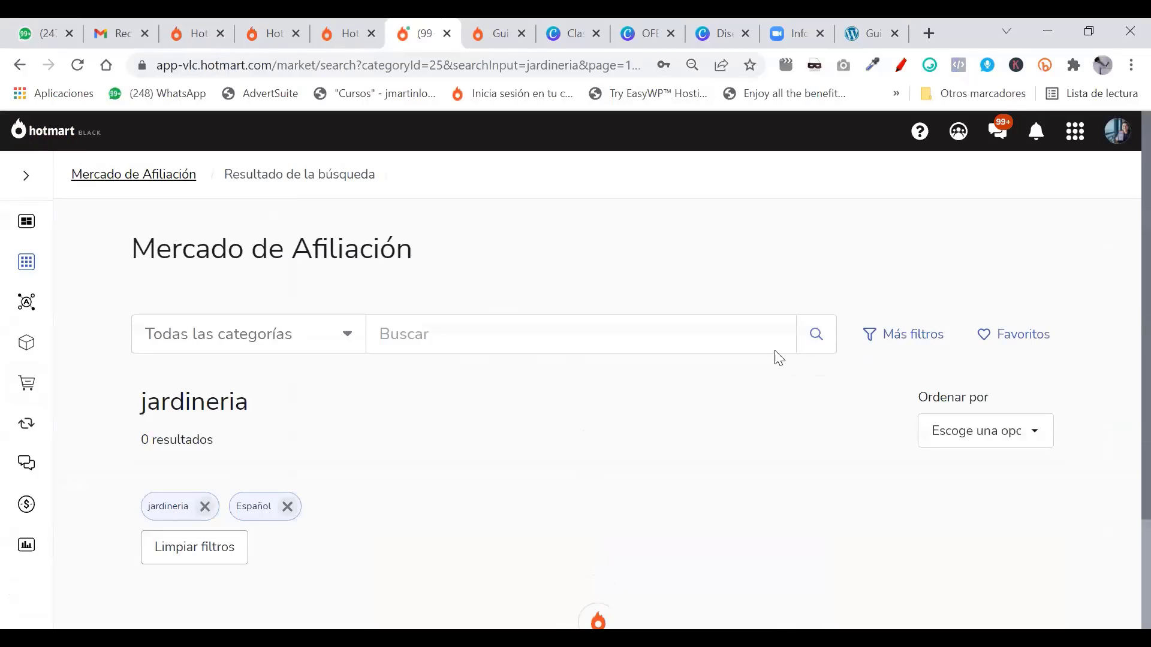
Step: Browse the "jardineria" product results in the Mercado de Afiliación, comparing commissions, prices, ratings and temperature
scroll(610, 266, down, 4)
scroll(406, 250, down, 5)
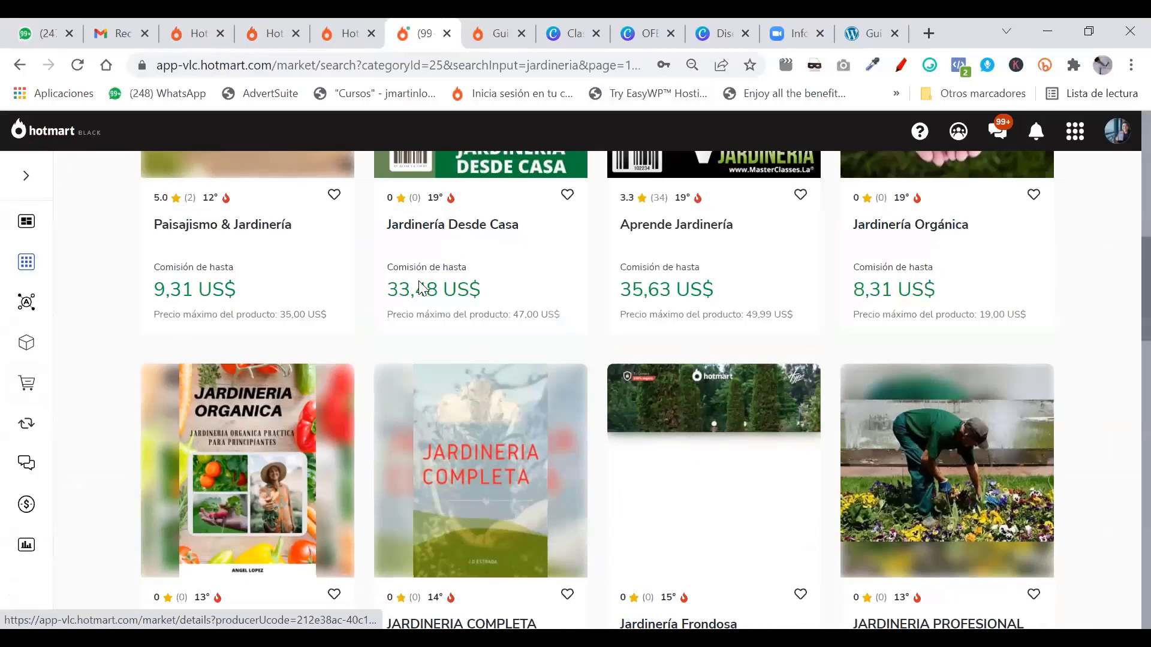
scroll(730, 379, down, 4)
scroll(730, 379, down, 5)
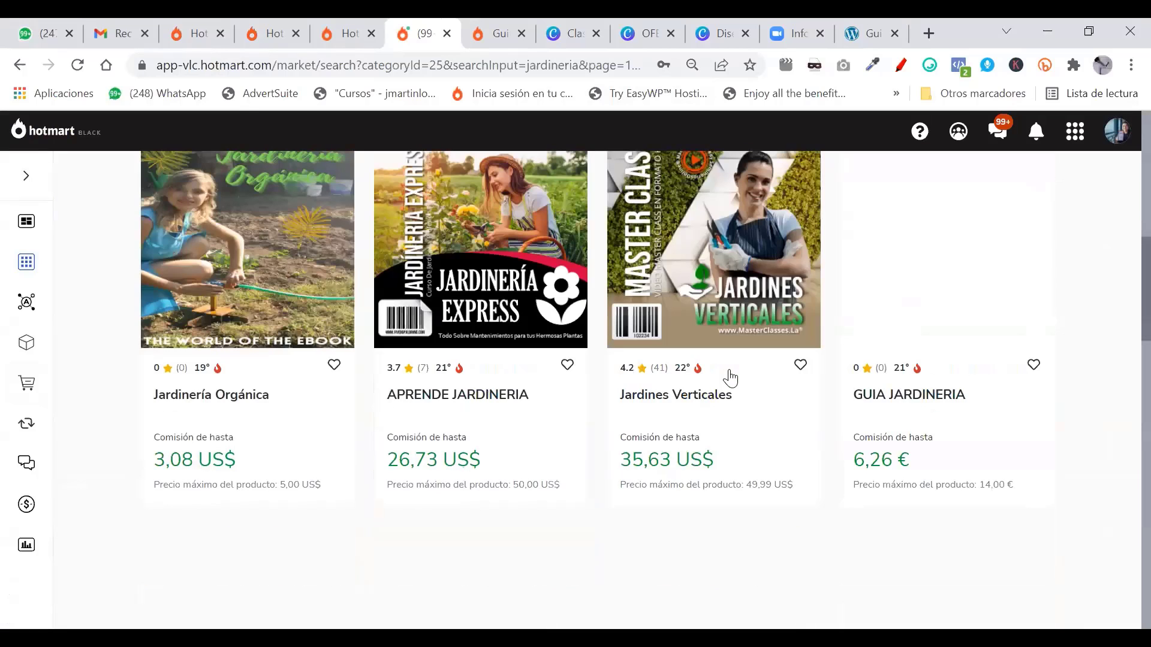
scroll(805, 347, down, 8)
scroll(805, 347, up, 4)
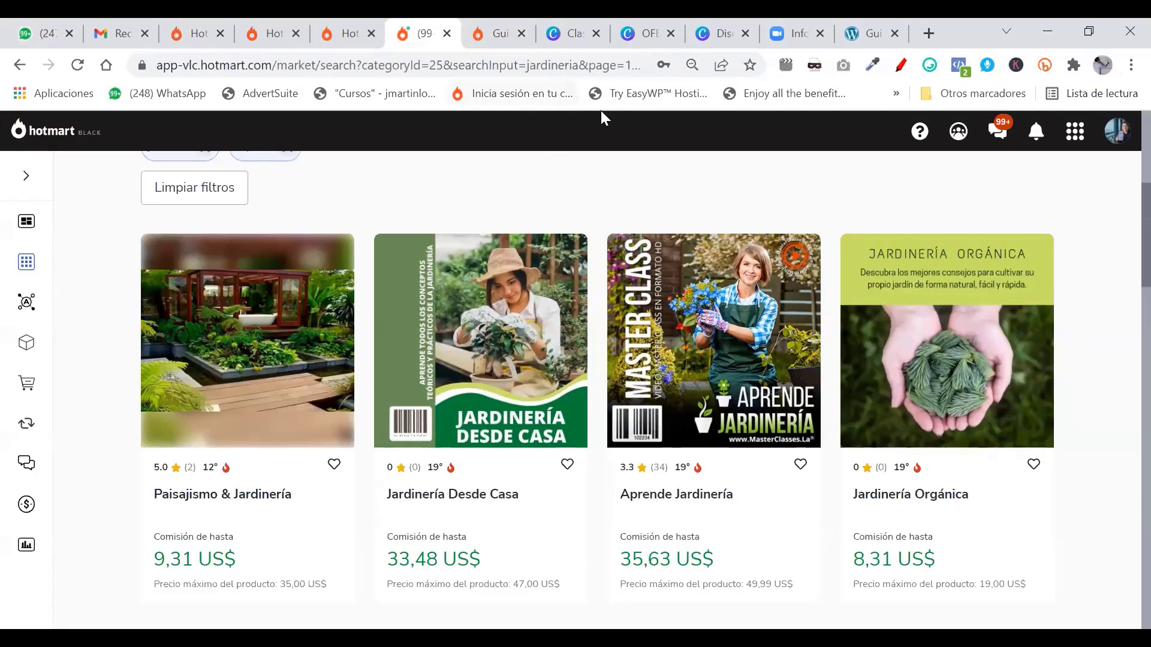
Step: Switch to the Canva class design, present it full screen from page 25 and advance to the Paso 3 slide
key(ctrl+Tab)
key(ctrl+Tab)
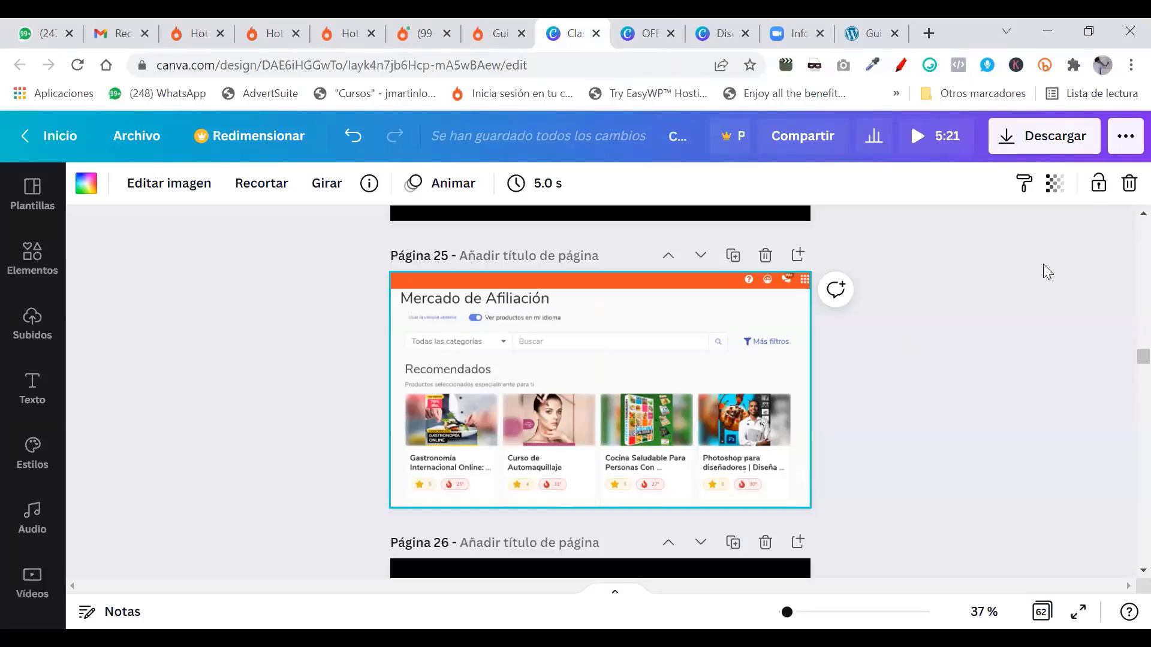
click(1126, 135)
click(947, 280)
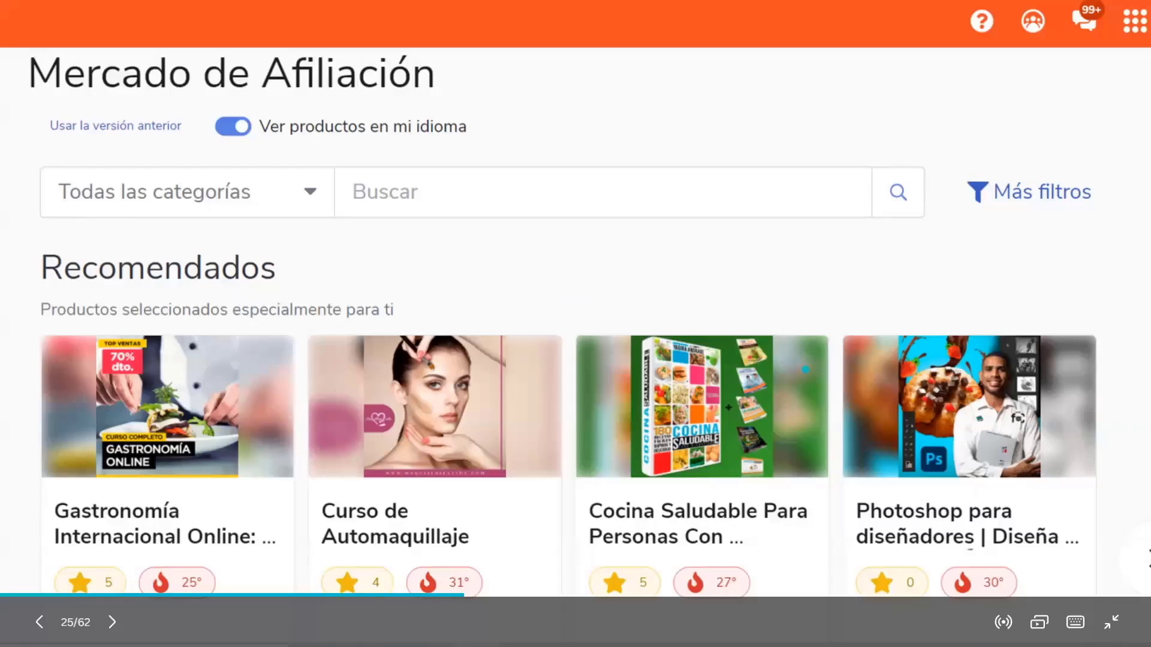
click(1054, 285)
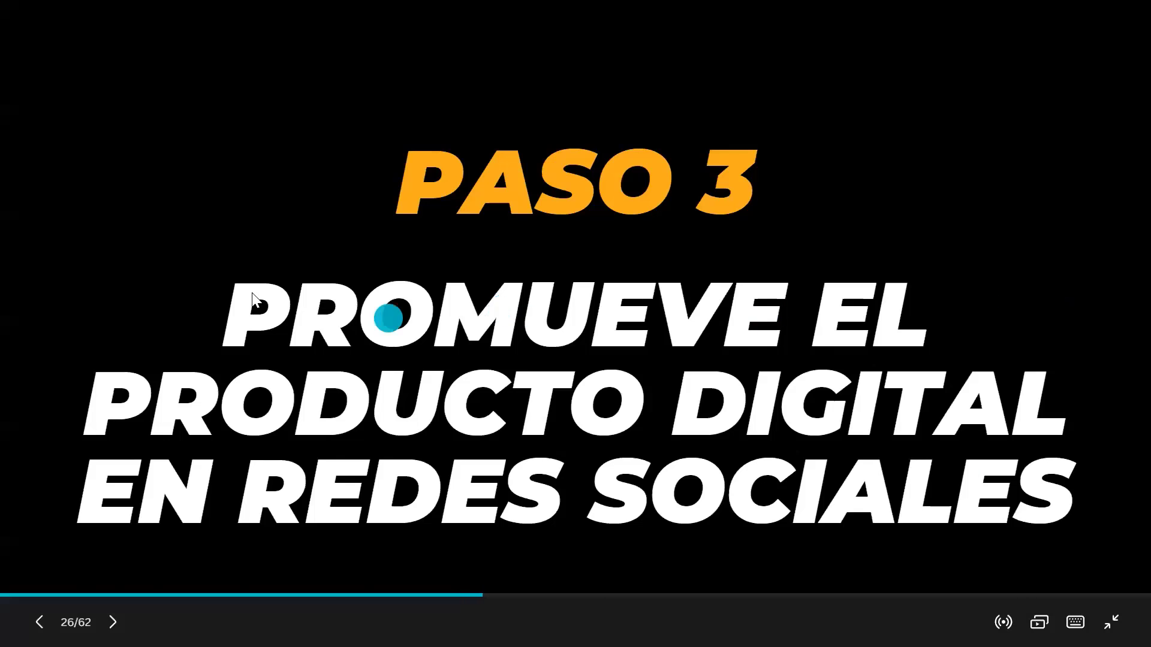
click(64, 265)
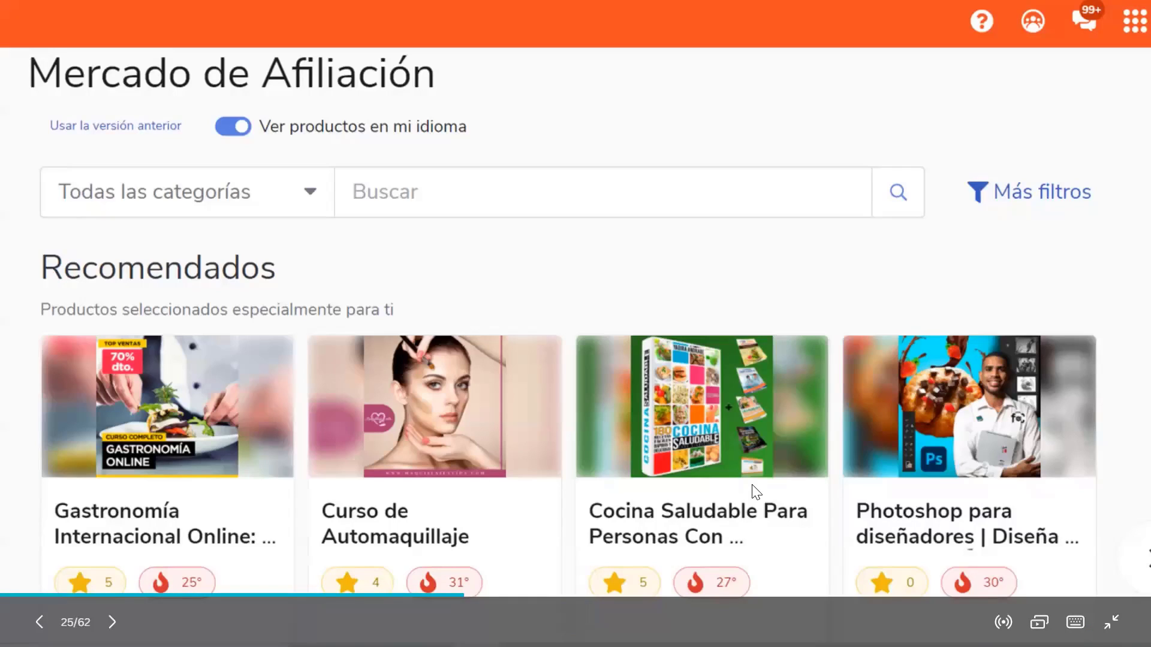
click(1064, 308)
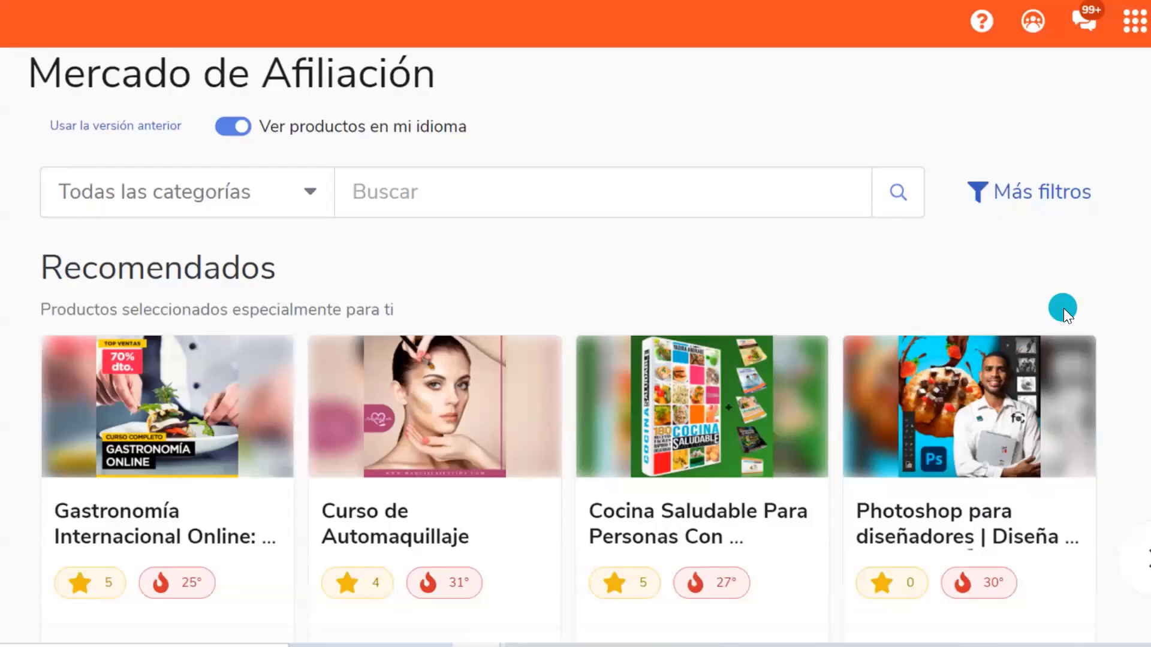
click(686, 471)
click(722, 488)
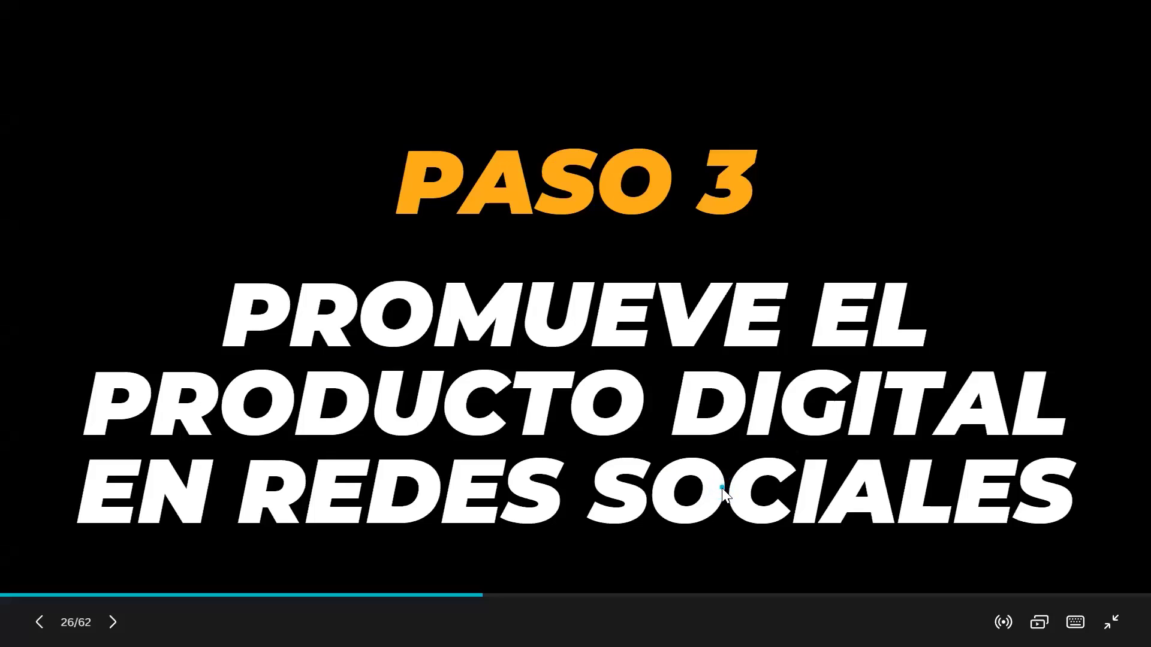
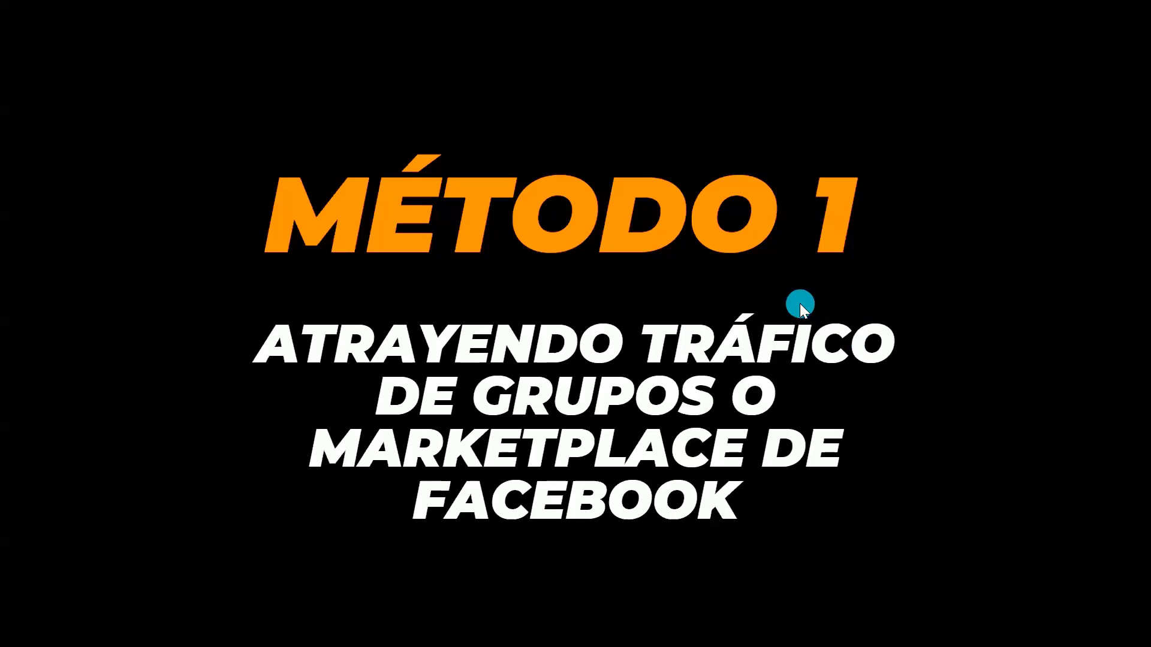
Step: Exit the full-screen presentation at Método 1 and look through the following slides up to Método 2 and its two techniques
key(Escape)
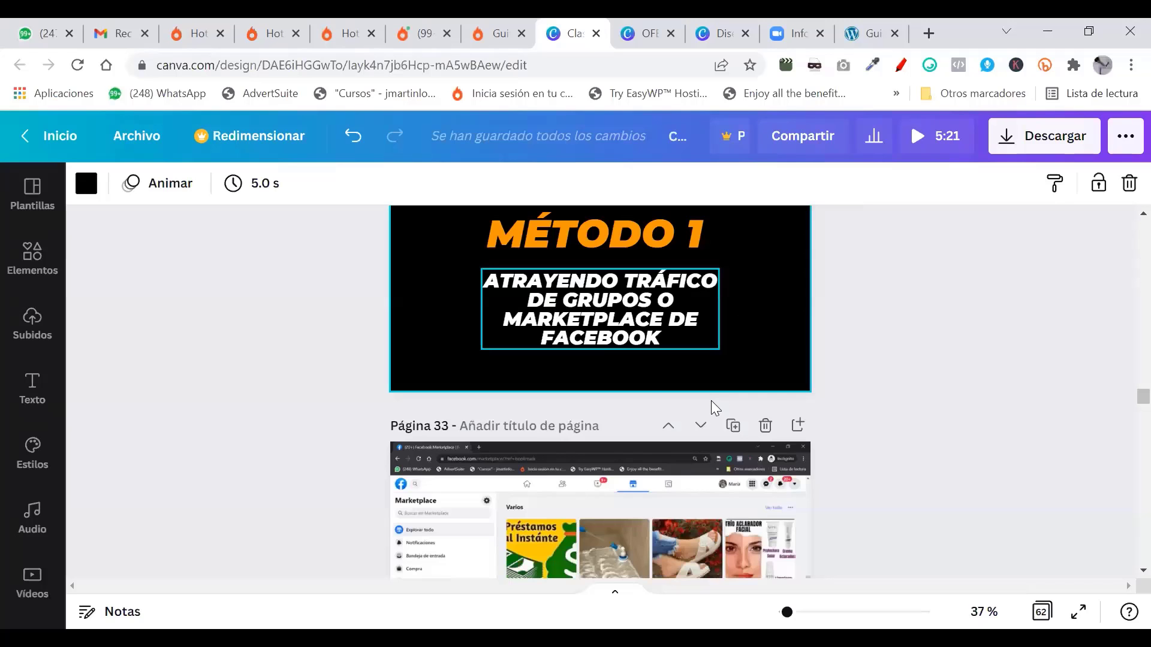
scroll(711, 400, down, 8)
scroll(695, 323, down, 5)
scroll(696, 303, up, 5)
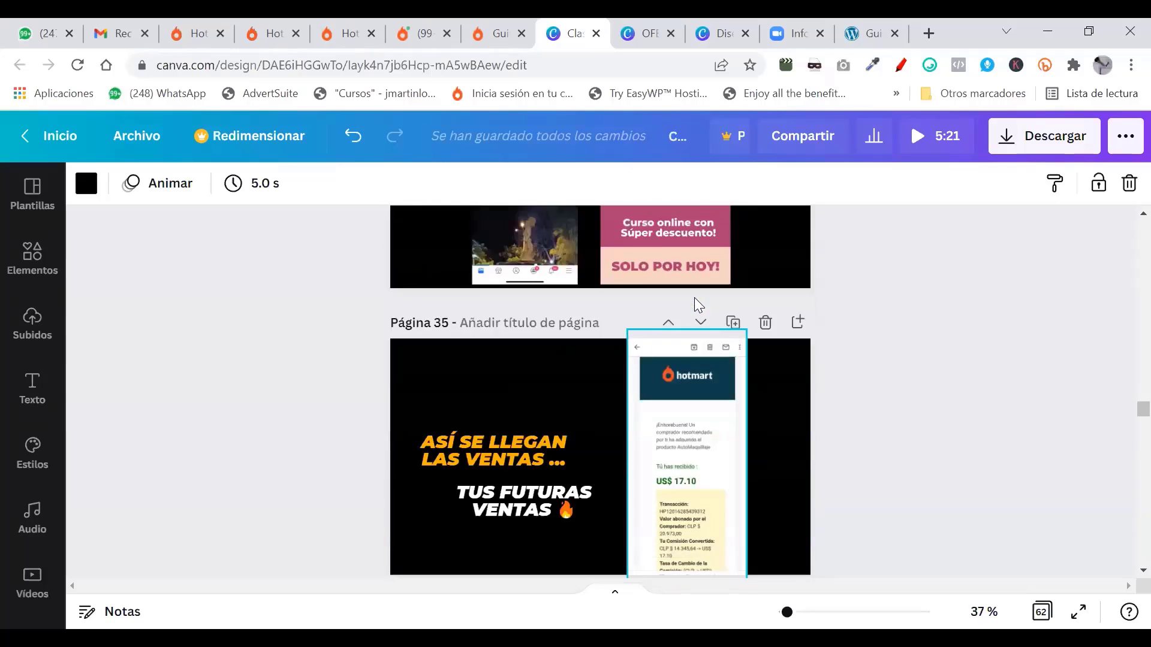
scroll(694, 297, down, 9)
scroll(697, 303, down, 5)
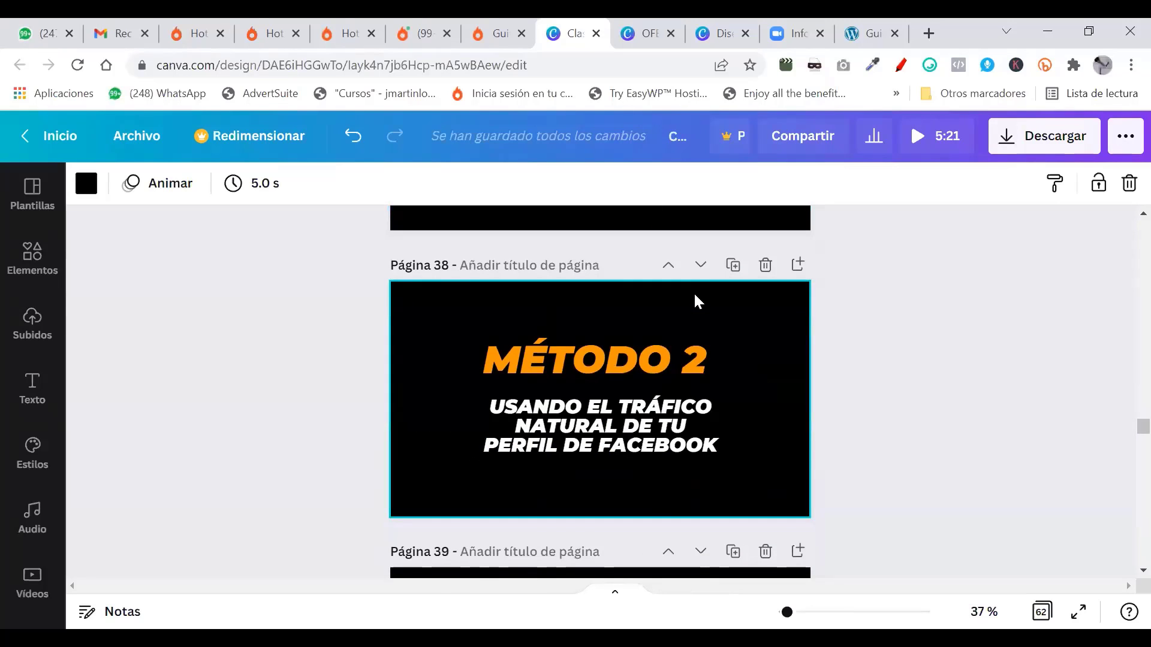
scroll(695, 295, down, 5)
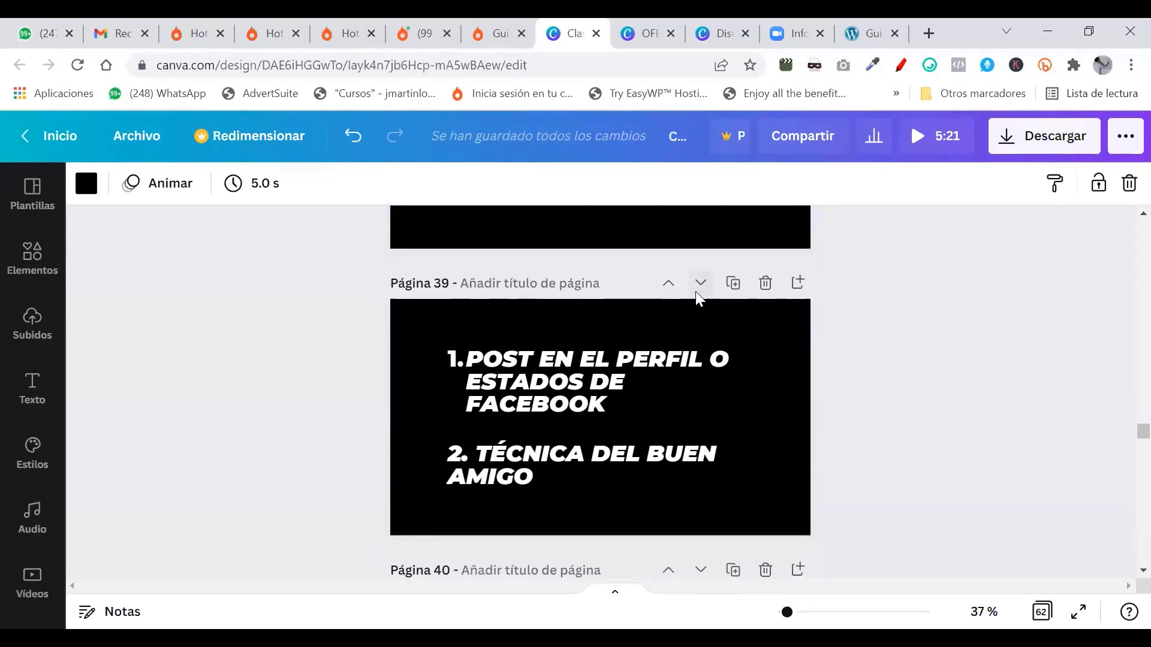
scroll(695, 292, up, 5)
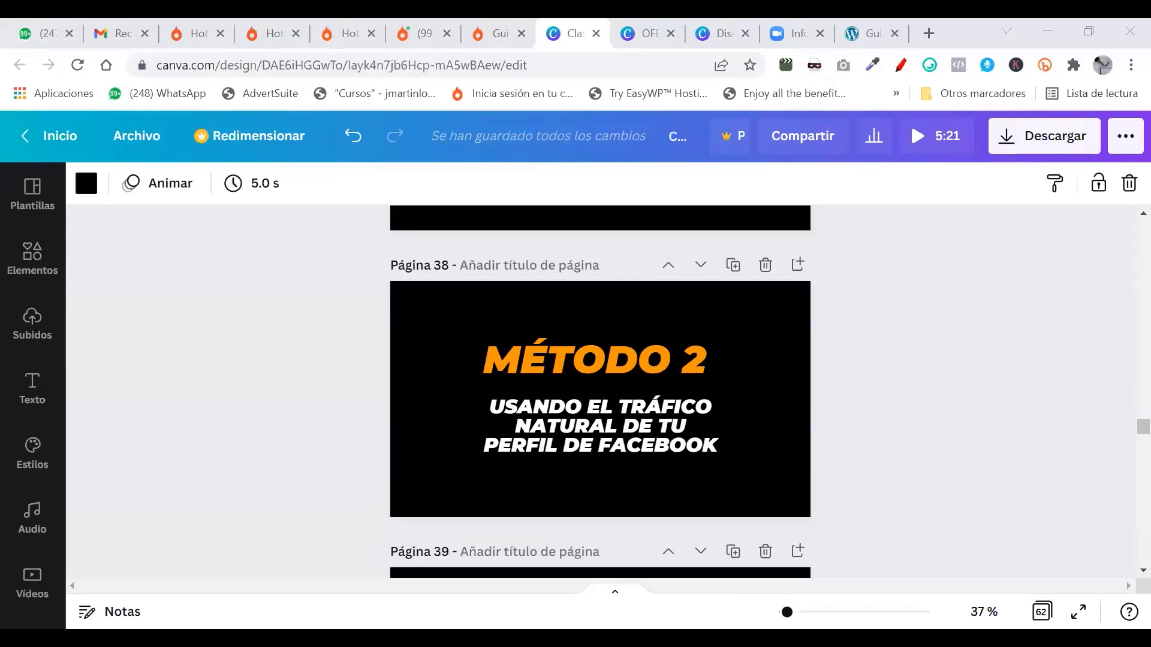
Step: Switch to the incognito Facebook window, open Facebook's Grupos section in a new tab and look through its feed
click(928, 385)
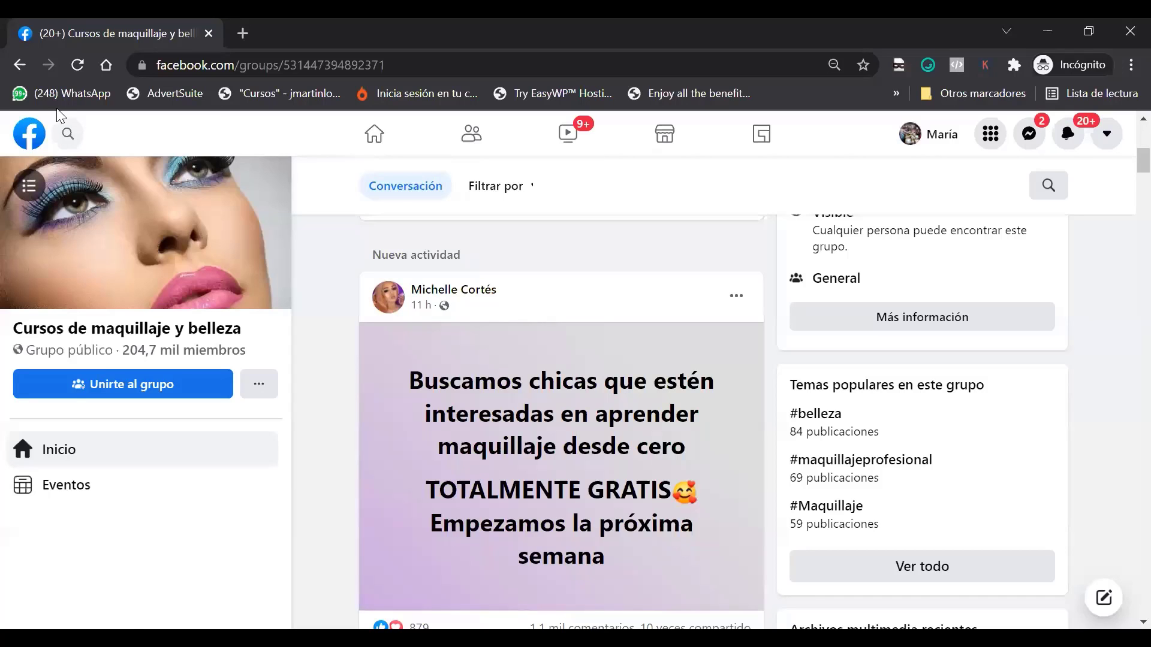
right_click(25, 145)
click(90, 151)
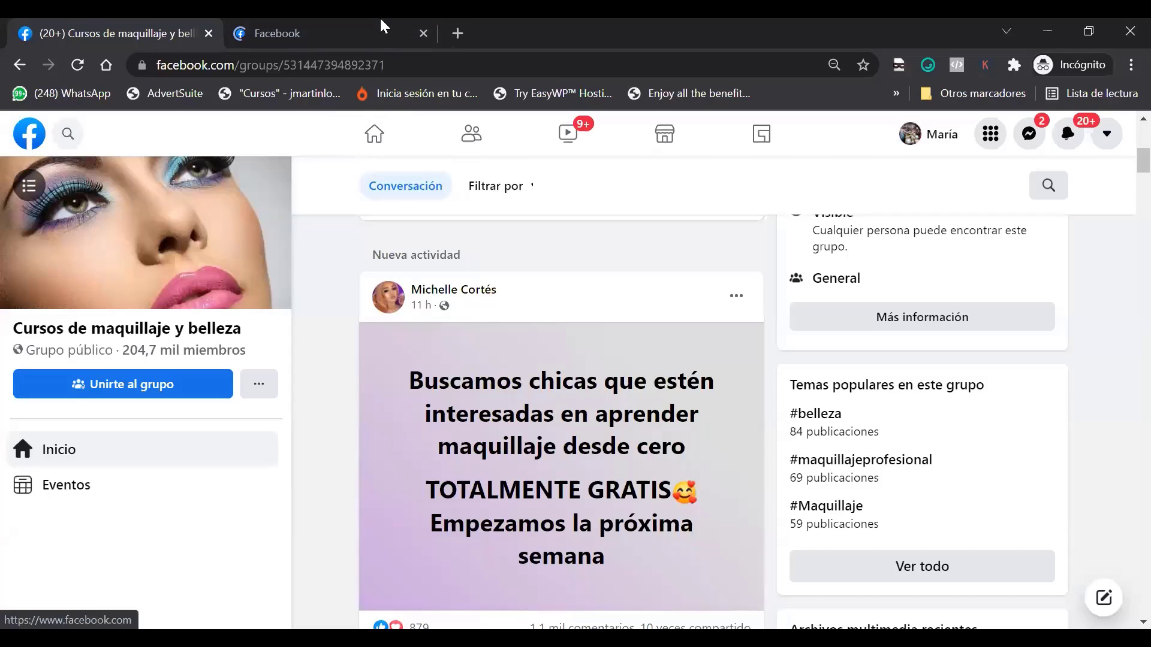
key(ctrl+Tab)
scroll(655, 359, down, 9)
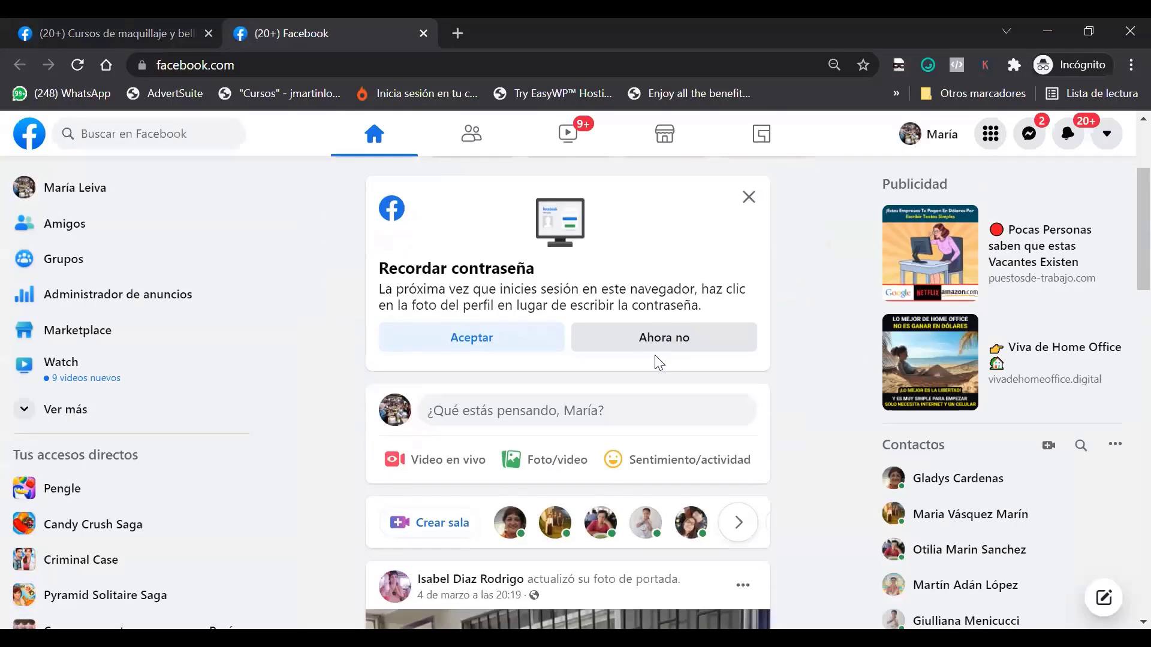
scroll(739, 427, up, 3)
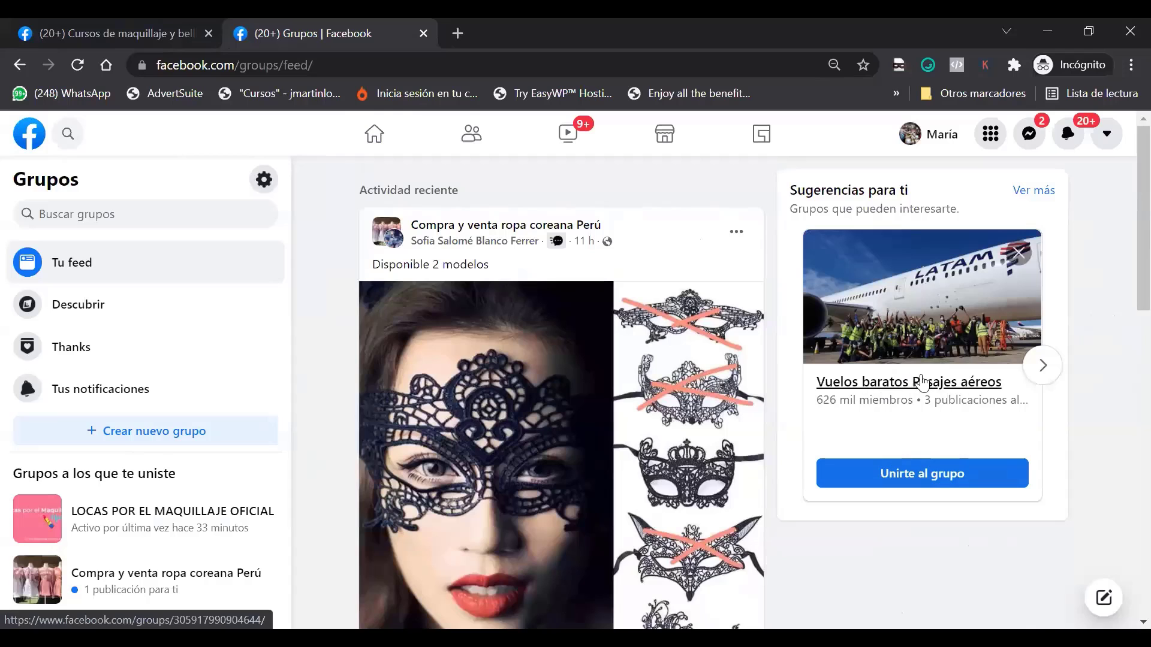
scroll(623, 428, down, 10)
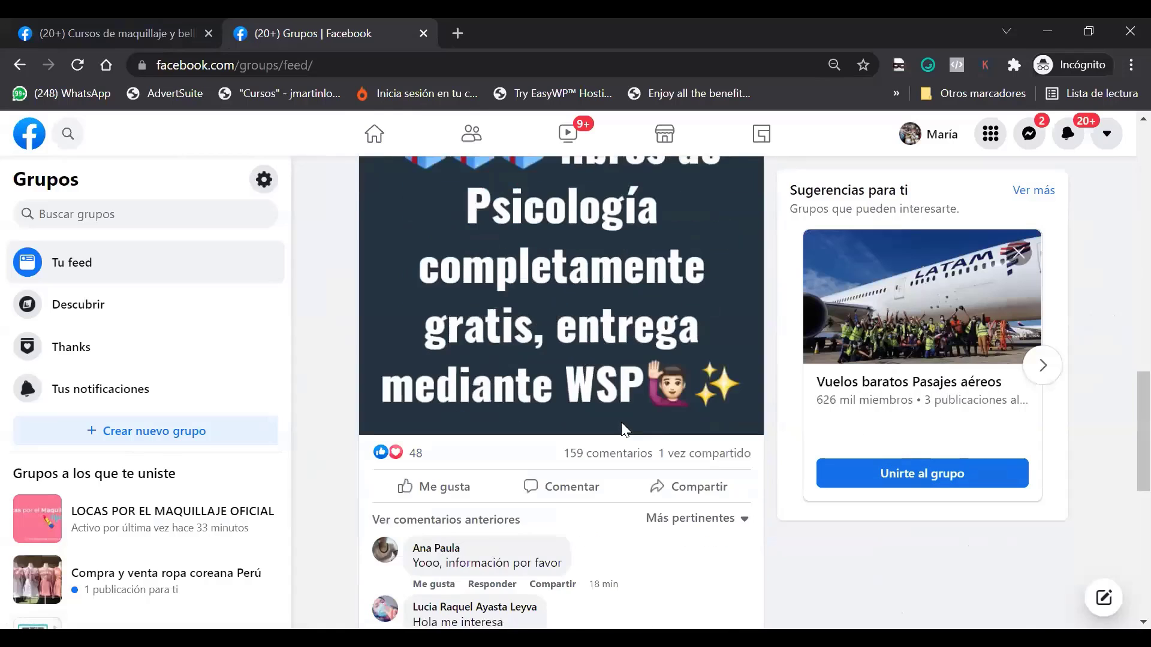
scroll(650, 381, up, 10)
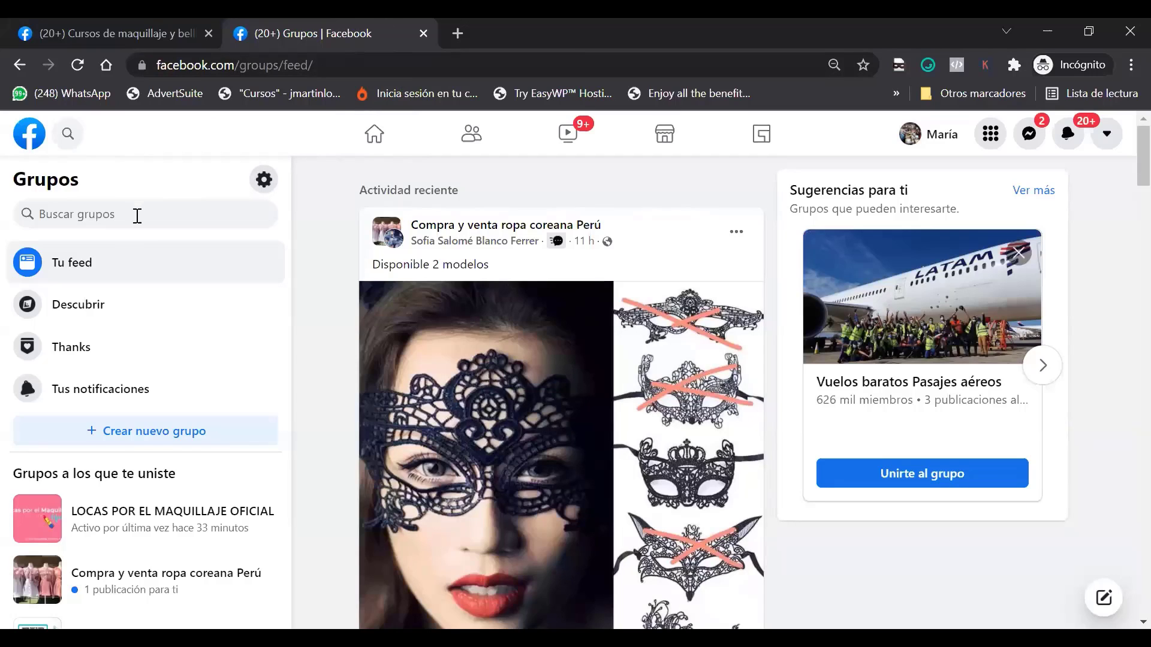
Step: Search the Facebook groups for "maquillaje"
click(99, 214)
text(ma)
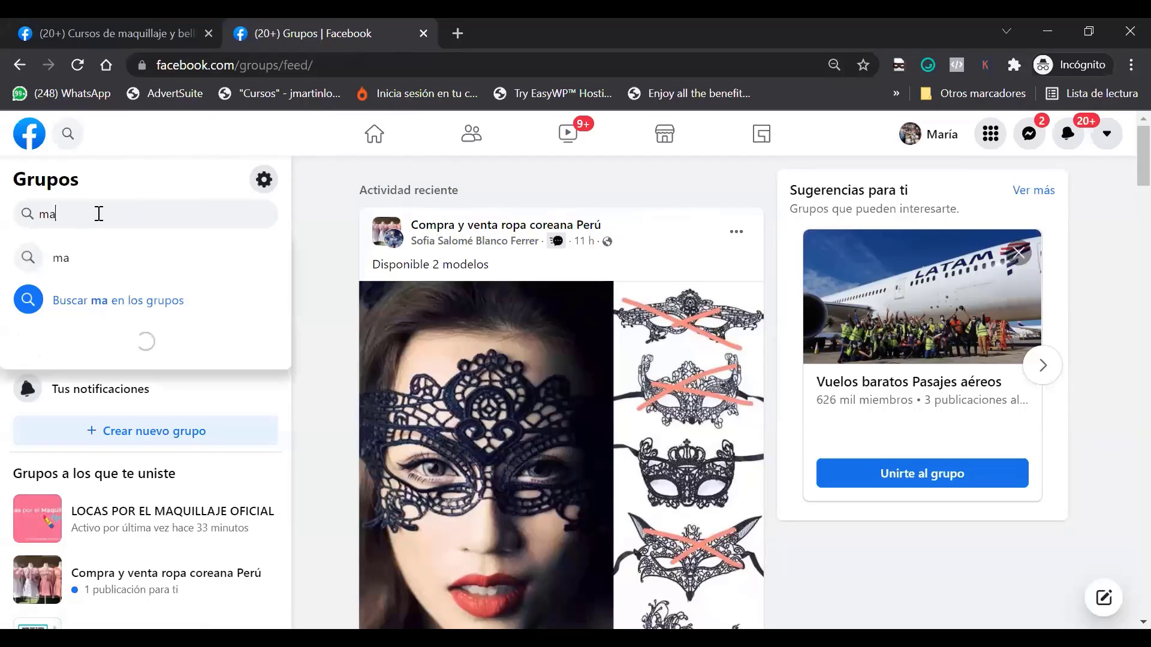
text(quillak)
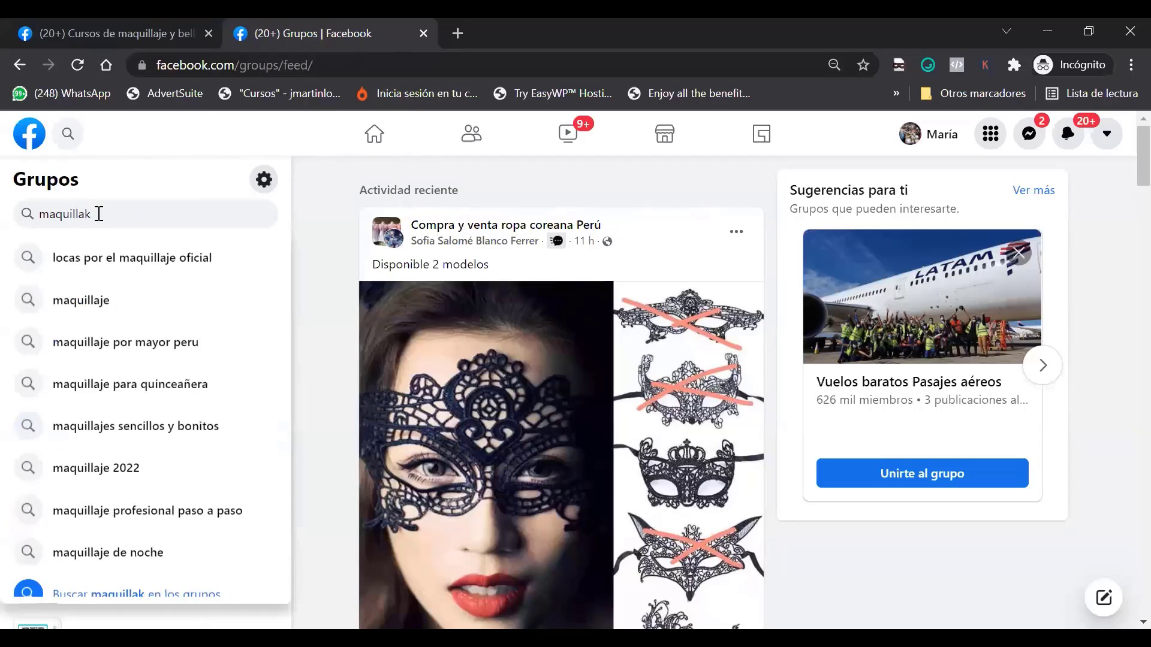
key(BackSpace)
text(je)
key(Return)
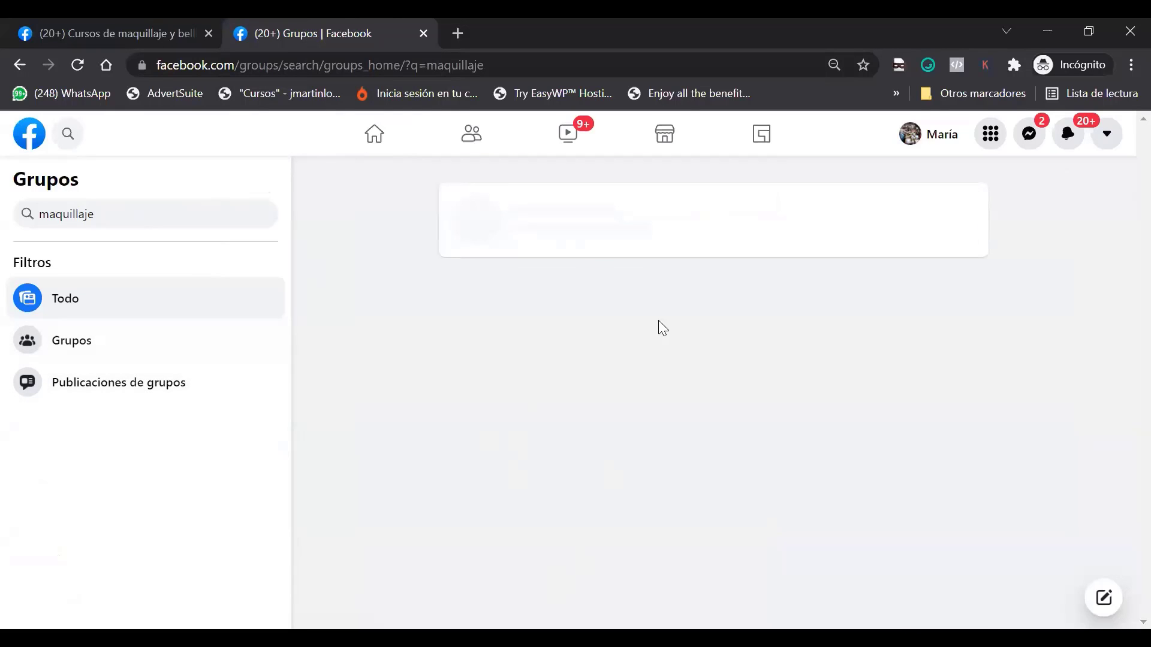
Step: Look over the mixed "maquillaje" results and show the full list of matching groups
scroll(658, 326, down, 10)
scroll(683, 339, down, 5)
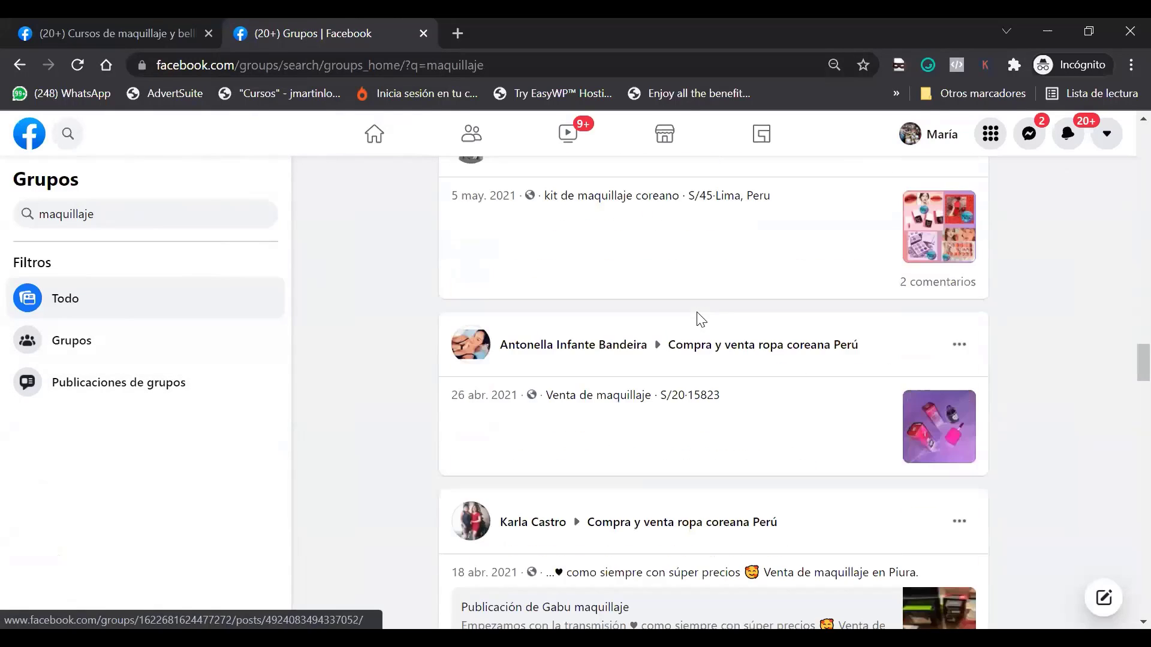
scroll(697, 320, down, 3)
scroll(705, 312, down, 5)
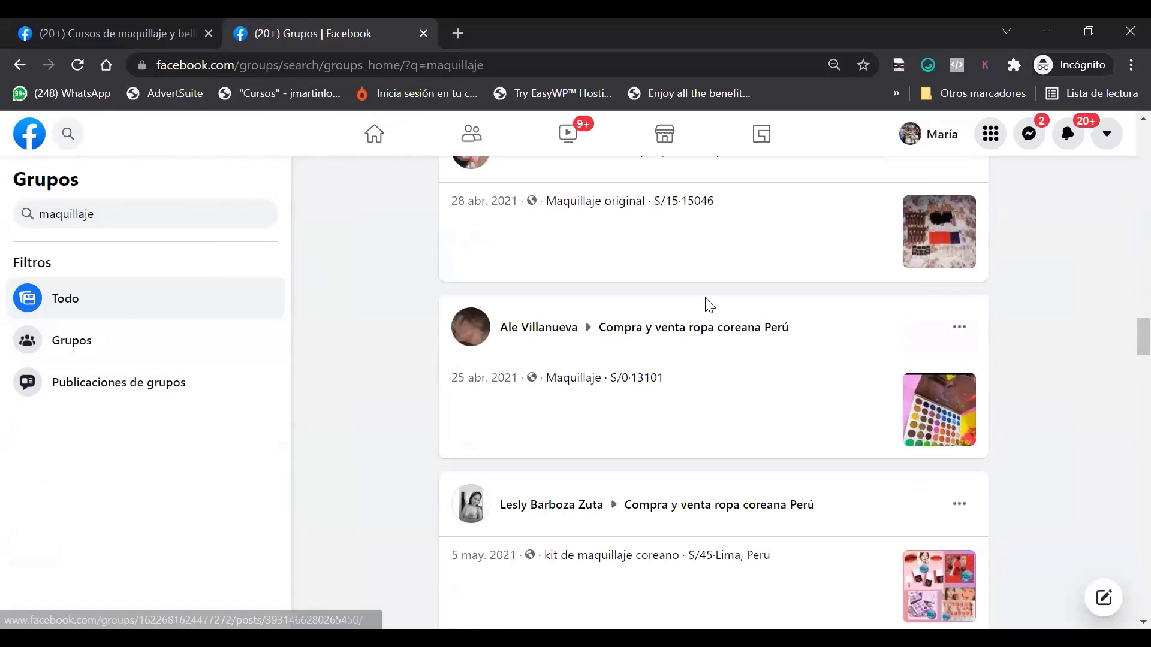
scroll(545, 218, up, 20)
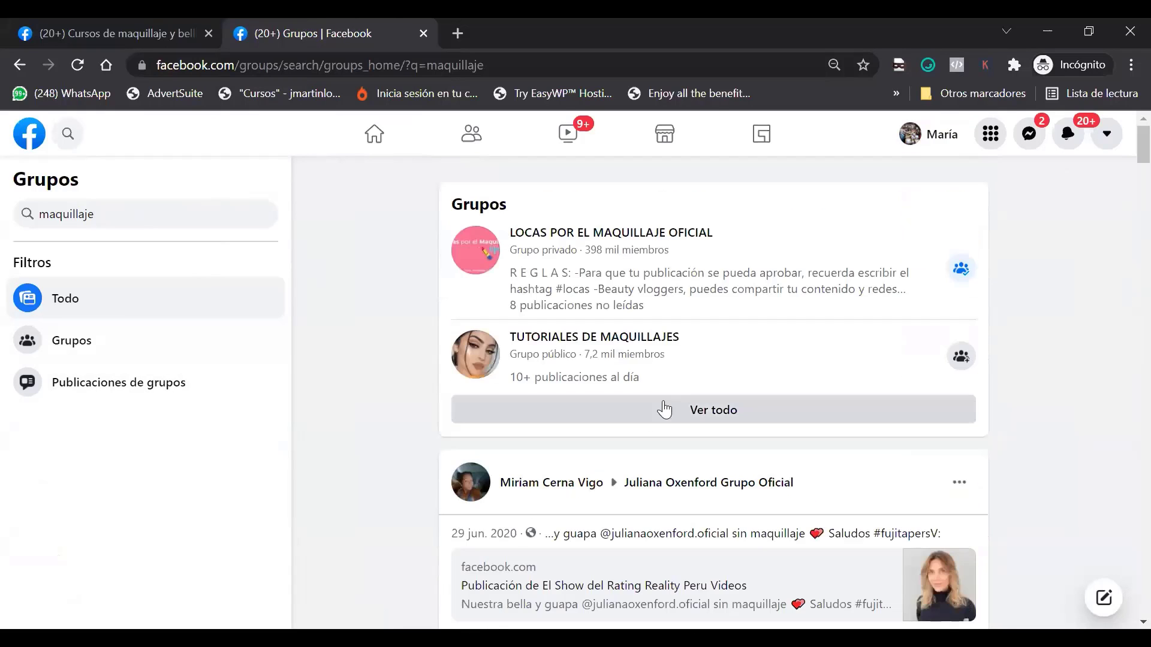
click(706, 412)
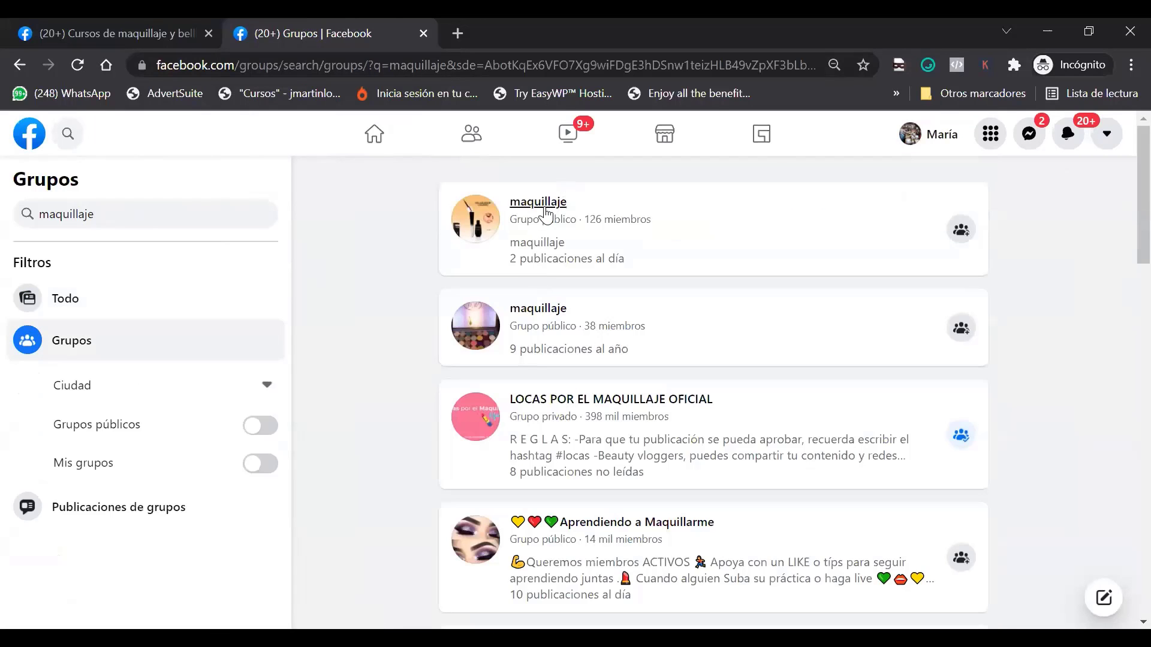
Step: Compare the listed makeup groups by type and member count, and open the Cursos de maquillaje y belleza group
mouse_move(541, 258)
scroll(592, 324, down, 3)
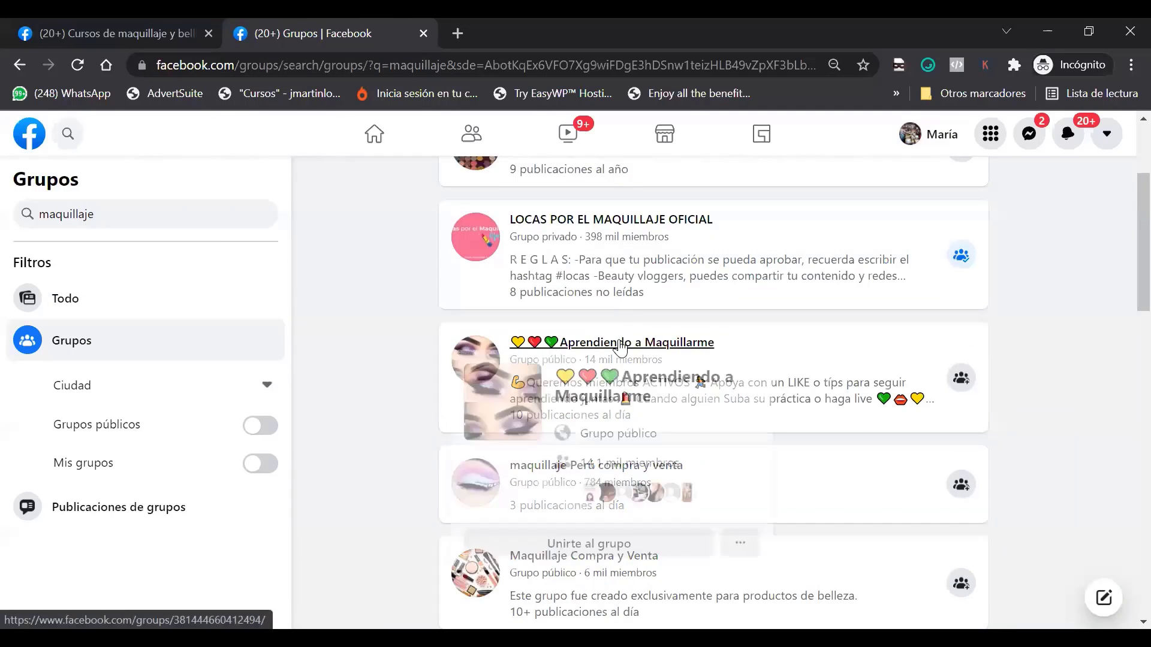
scroll(864, 367, down, 4)
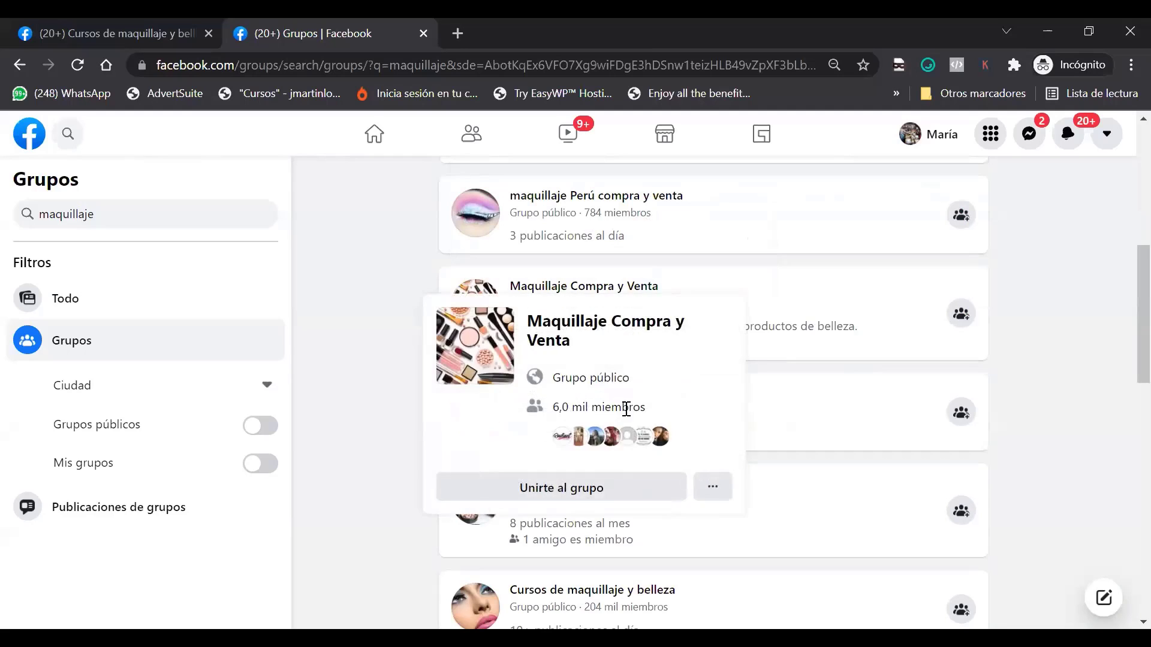
scroll(807, 387, down, 3)
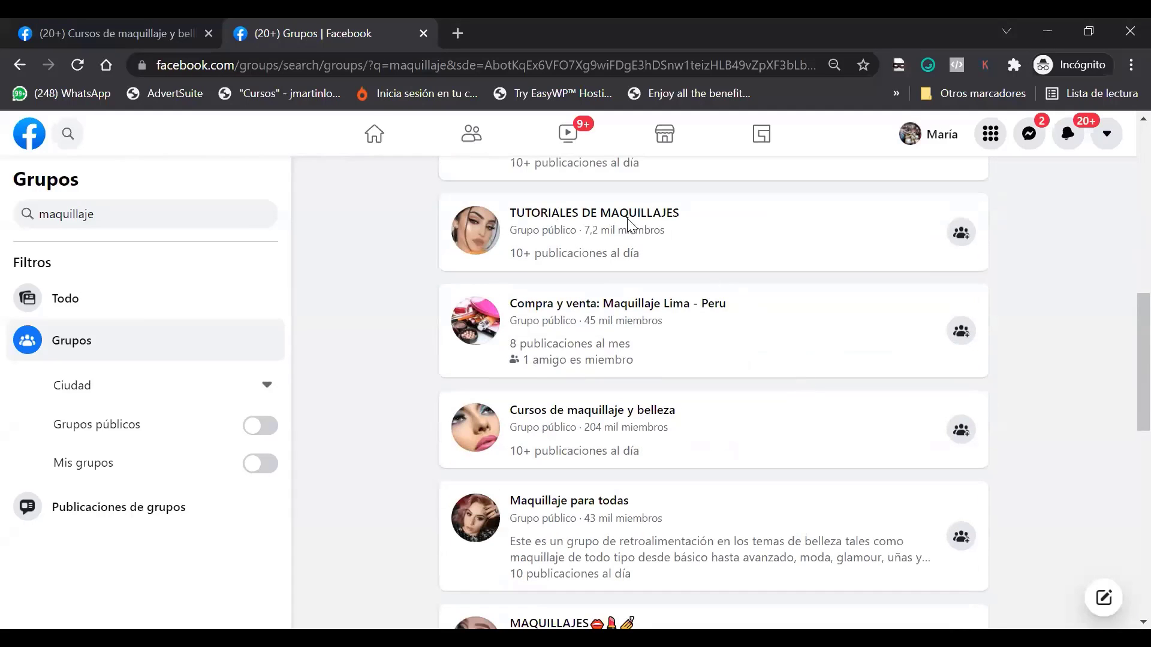
scroll(637, 411, down, 3)
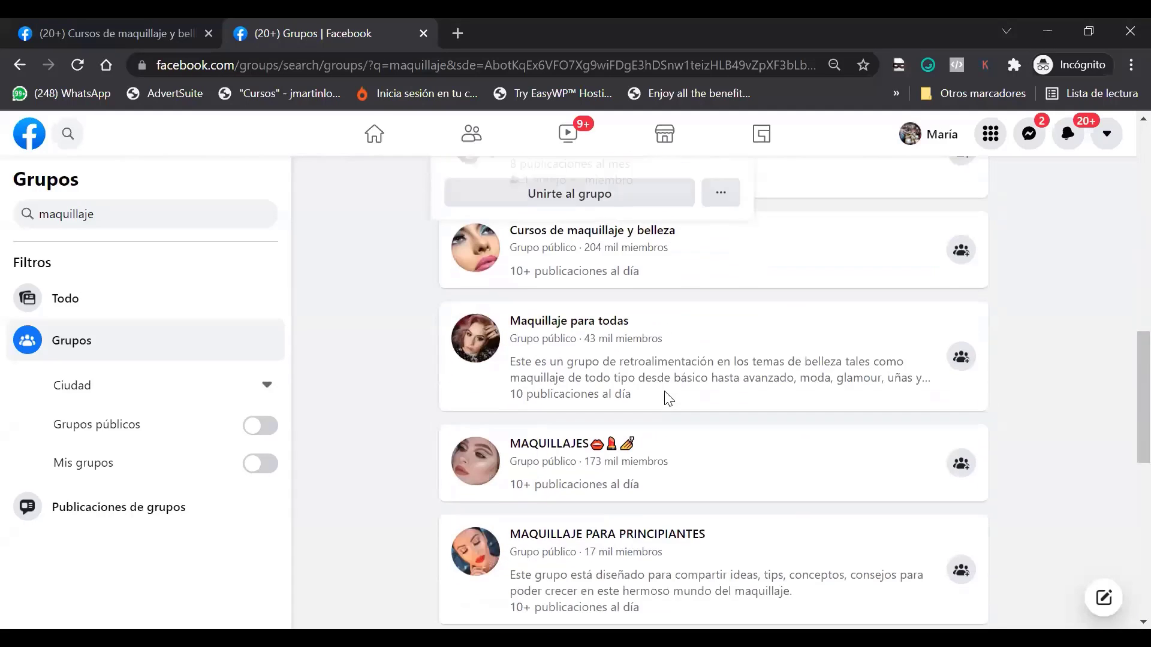
mouse_move(642, 243)
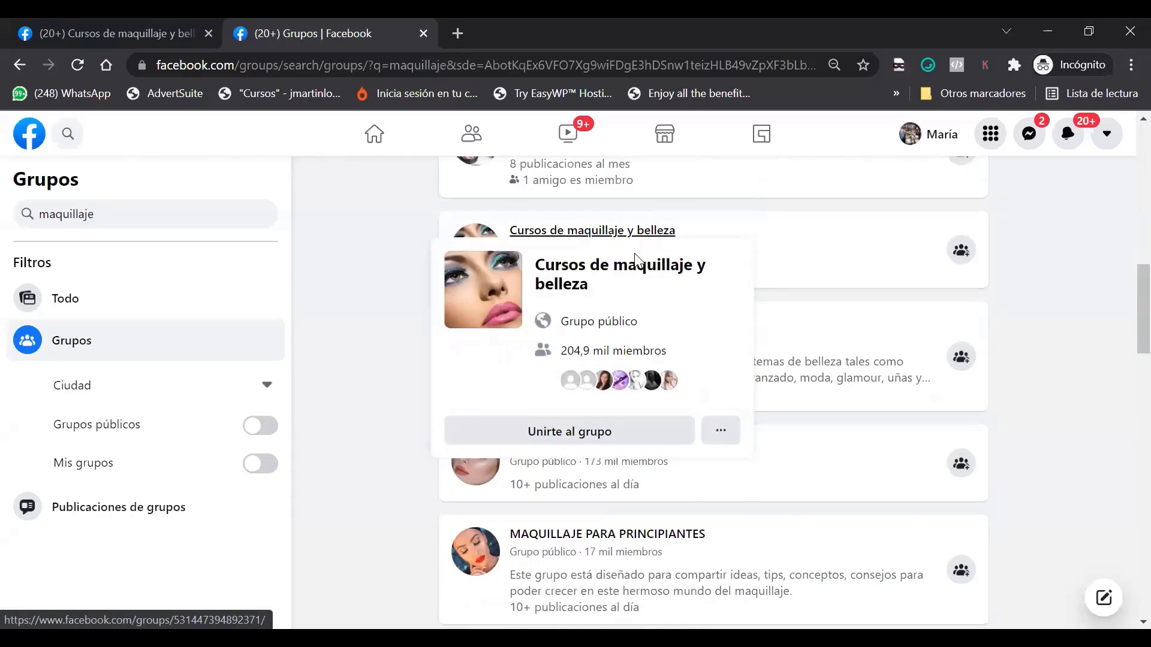
scroll(630, 333, up, 2)
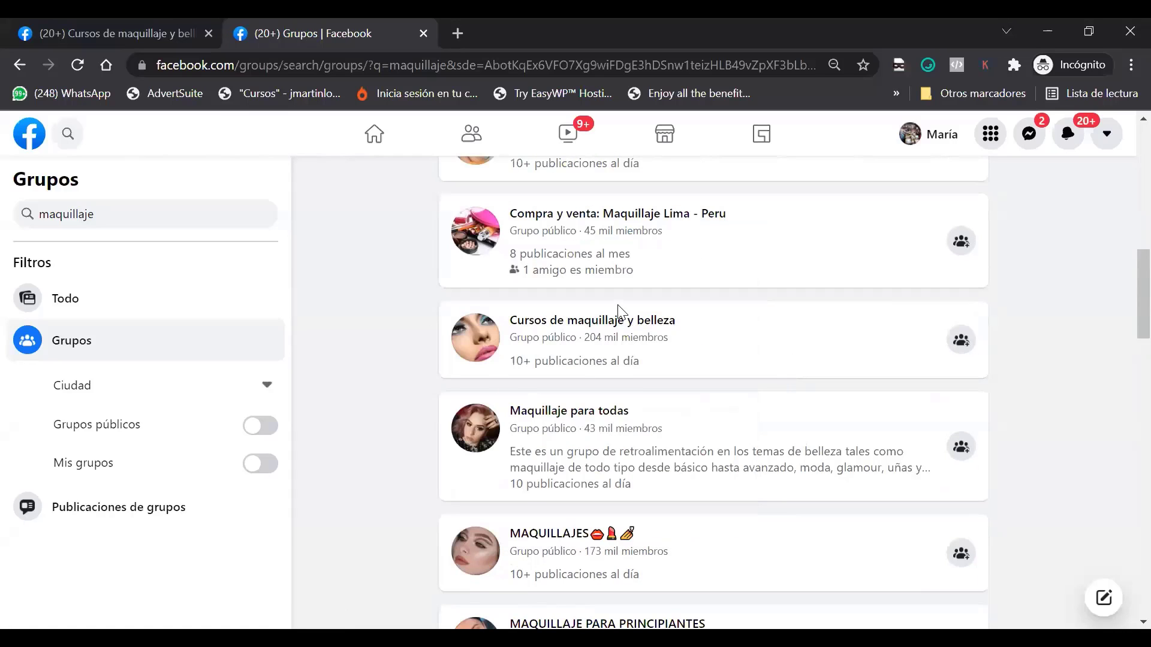
click(584, 324)
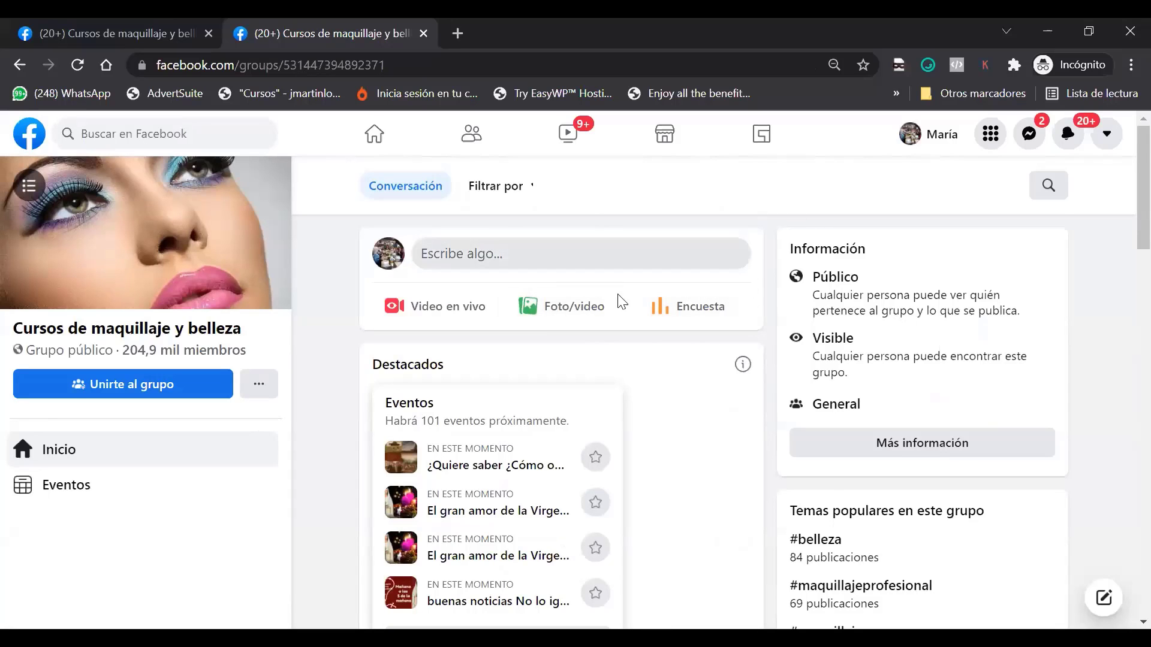
Step: Look over the newest posts in the Cursos de maquillaje y belleza group and check their reactions and comments
scroll(304, 442, down, 5)
scroll(520, 392, down, 4)
scroll(588, 359, up, 3)
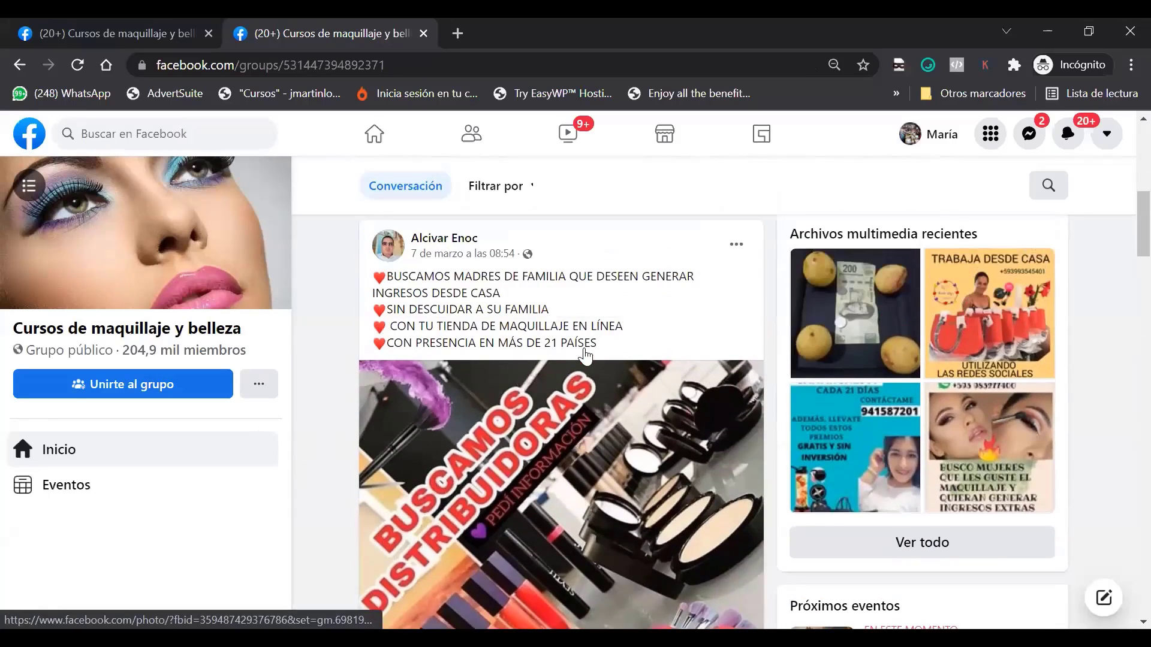
scroll(599, 360, down, 9)
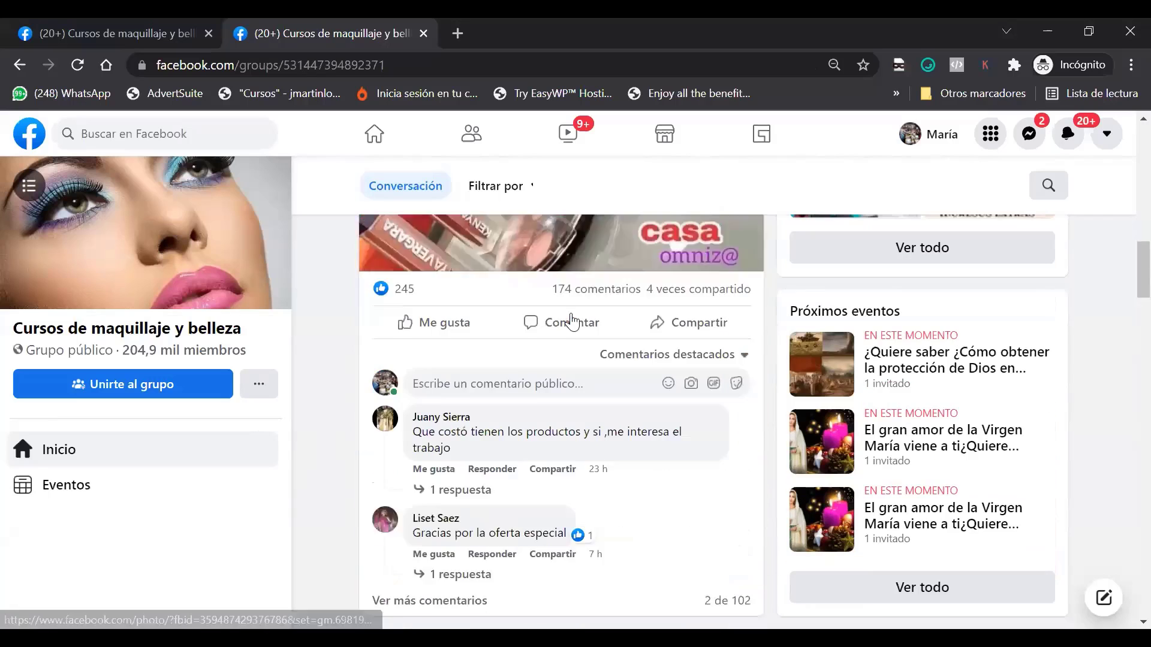
scroll(584, 378, down, 4)
scroll(584, 365, up, 12)
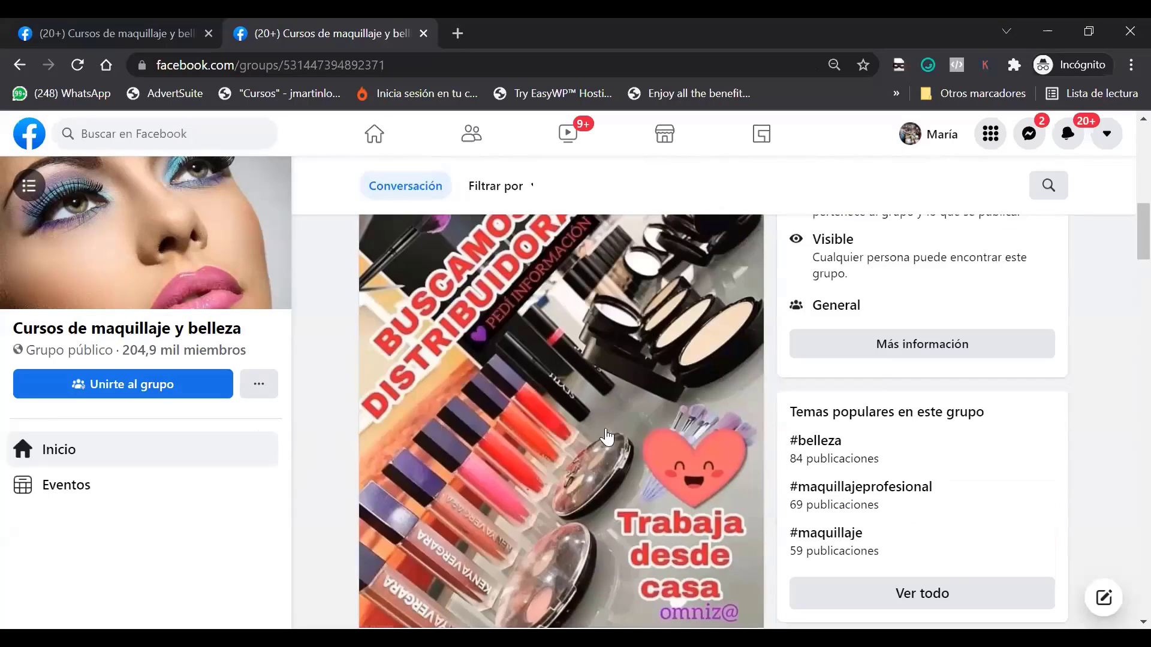
scroll(618, 443, down, 2)
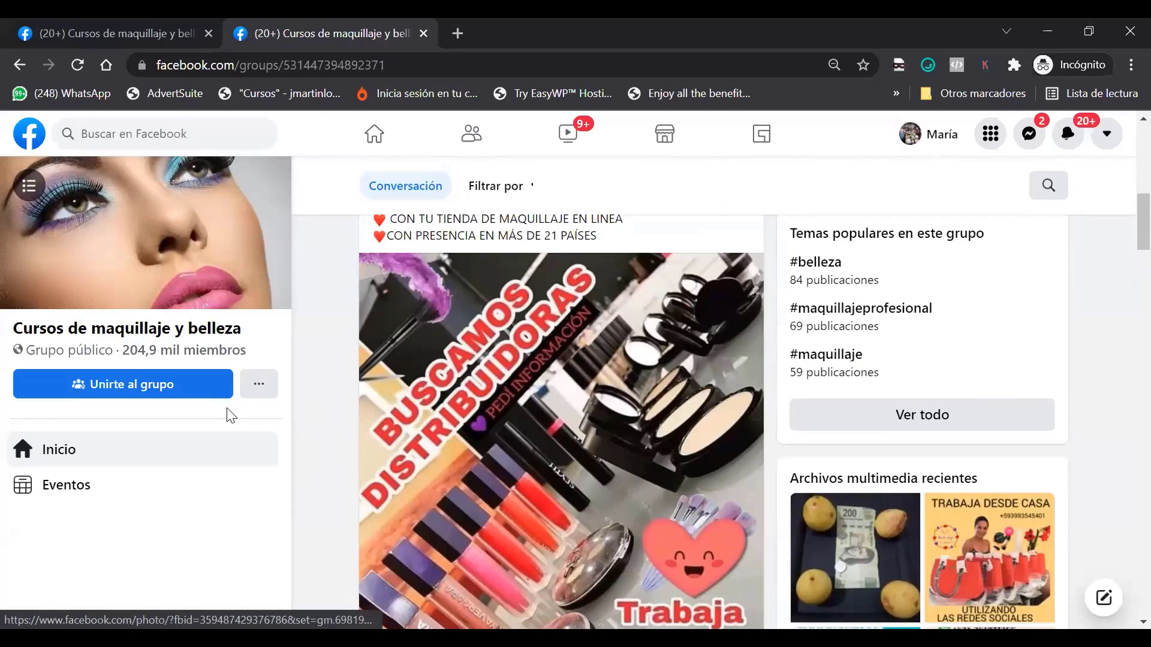
scroll(677, 432, up, 5)
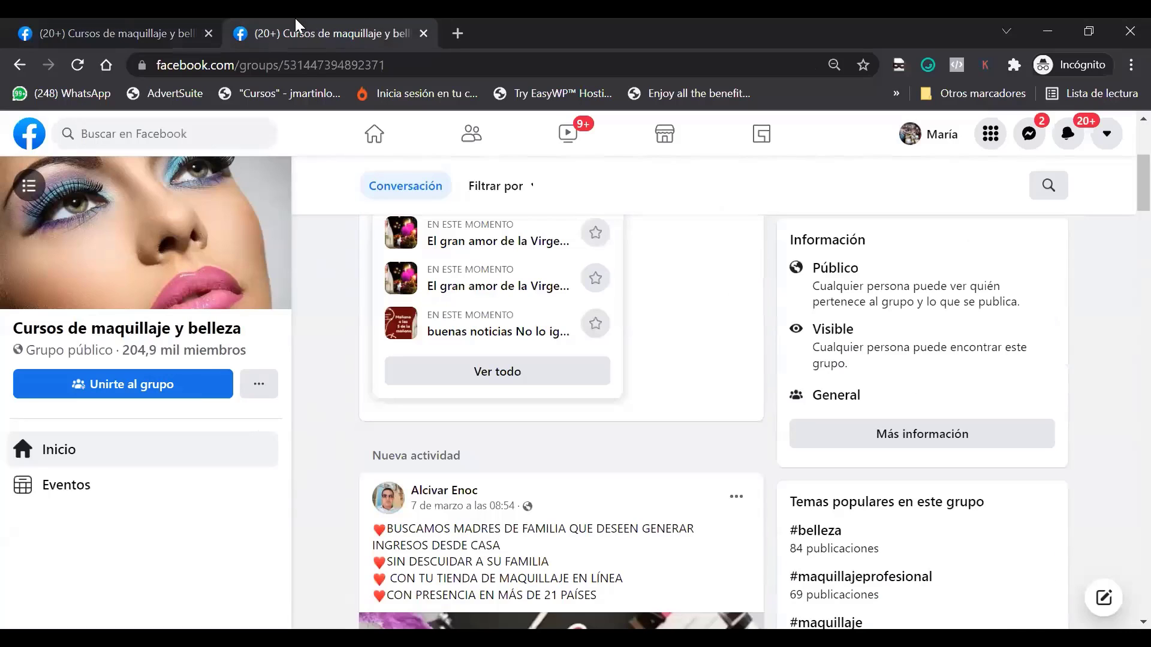
Step: Switch to the group's other open page and examine the post offering free makeup lessons and the posts below it
click(195, 27)
scroll(569, 300, down, 2)
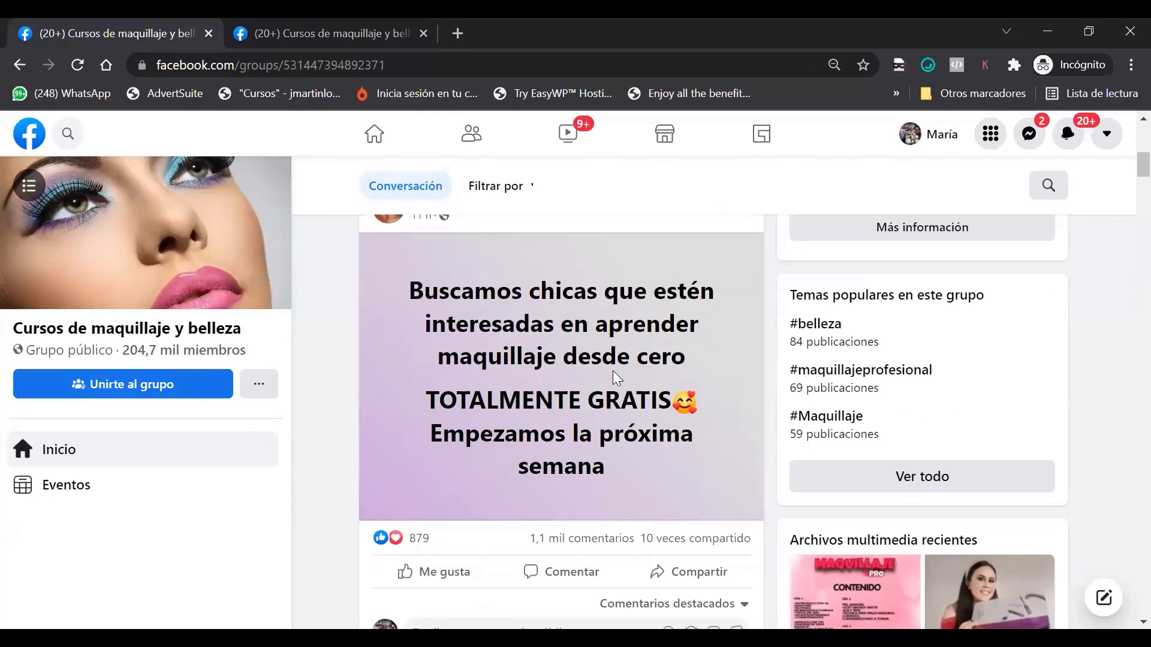
scroll(550, 372, up, 1)
scroll(549, 372, up, 1)
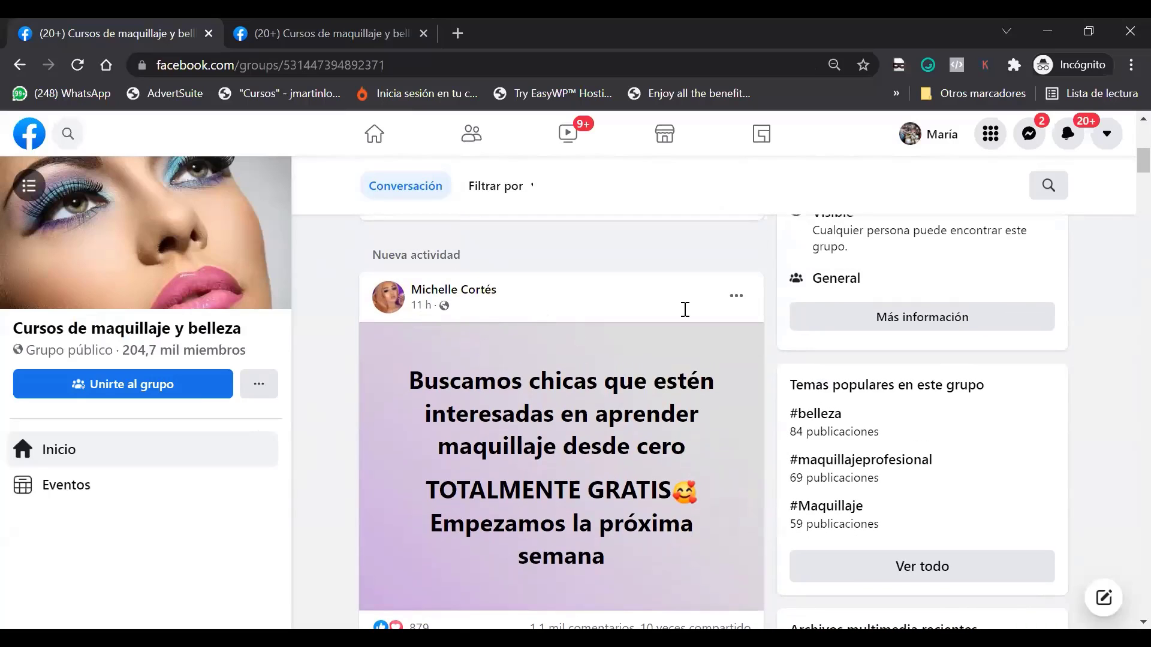
scroll(685, 309, down, 1)
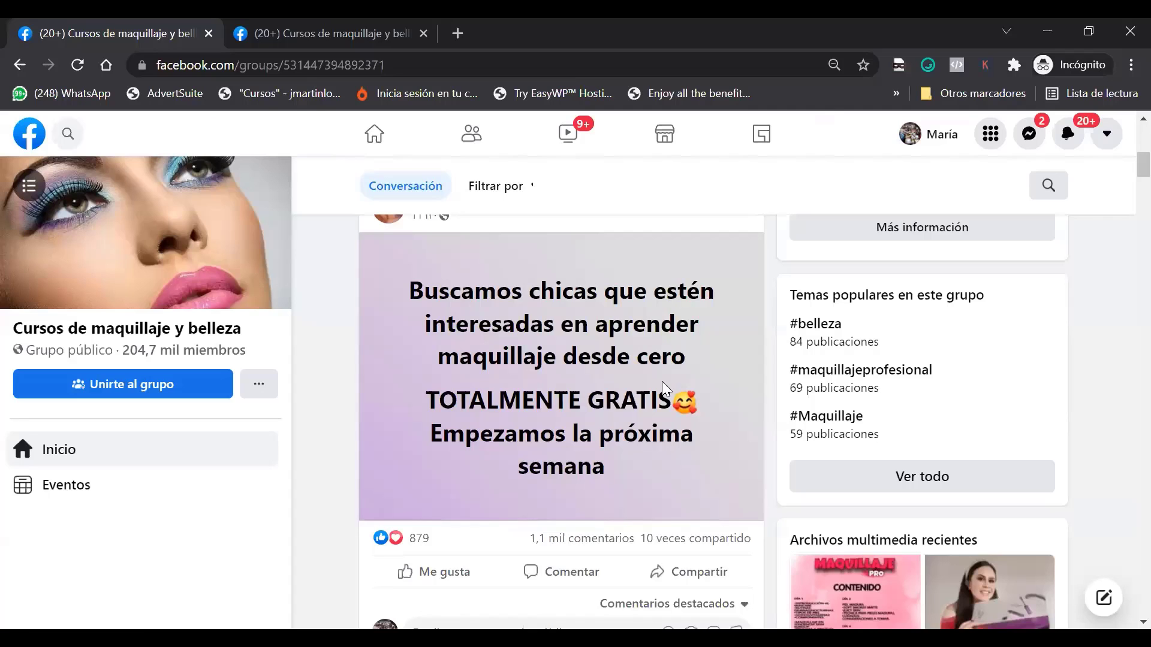
scroll(601, 378, down, 12)
scroll(620, 368, down, 3)
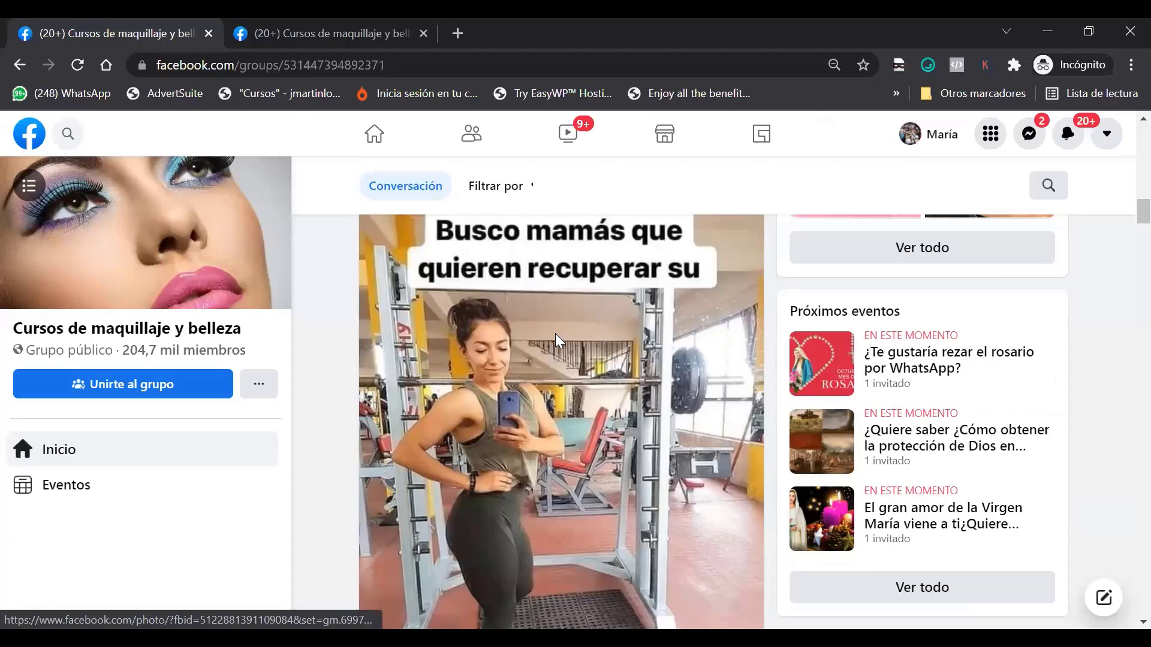
scroll(649, 373, up, 5)
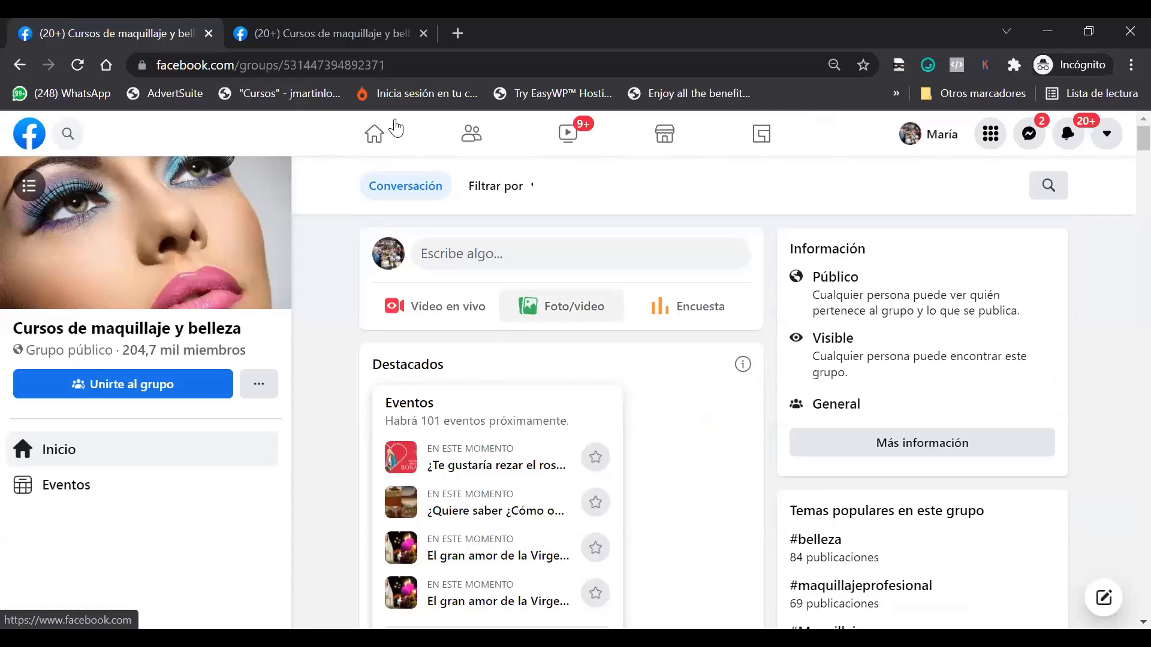
Step: Review the free makeup lessons post again, including its reactions and comments, and compare it with the following fitness post
scroll(651, 401, down, 6)
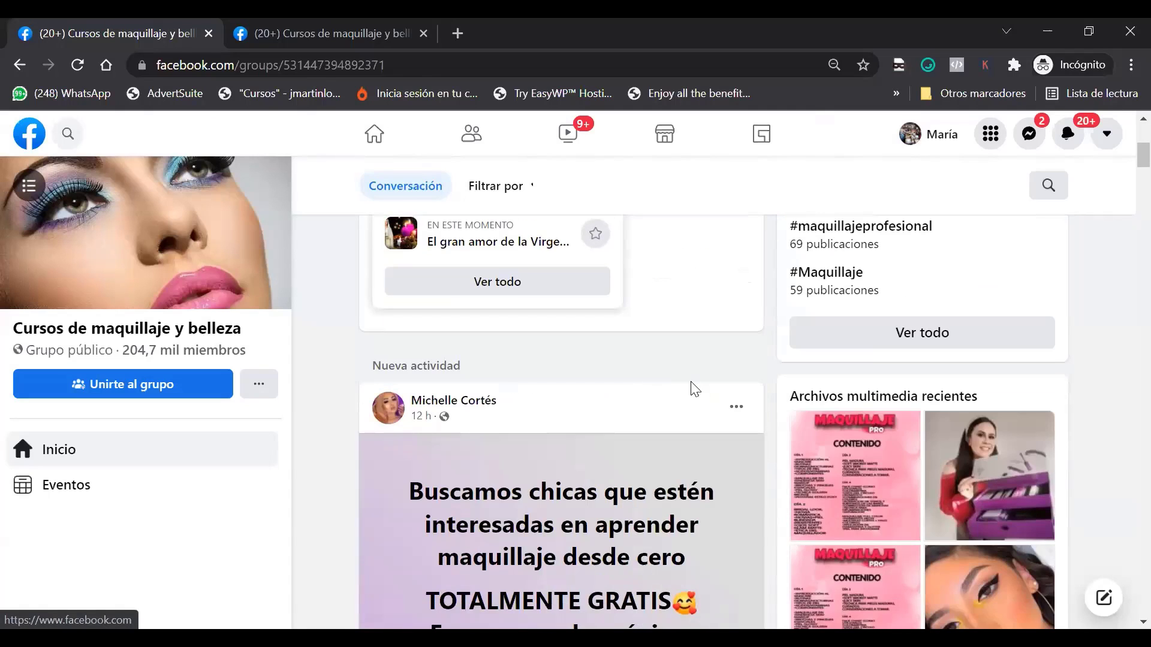
scroll(793, 374, down, 3)
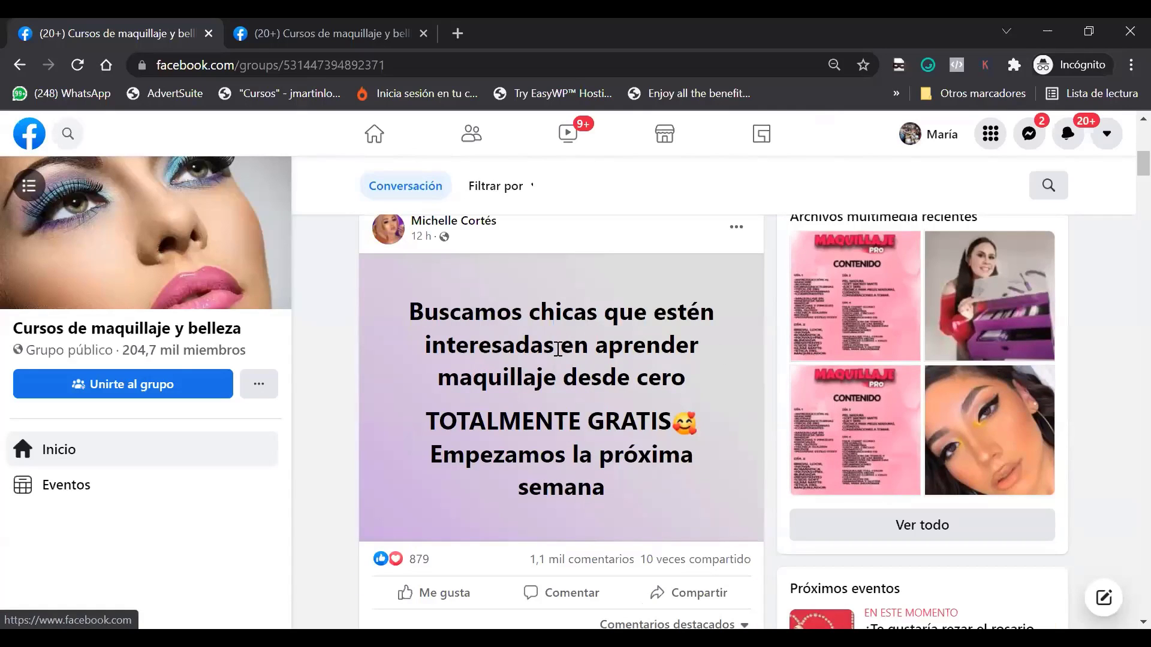
scroll(563, 328, down, 3)
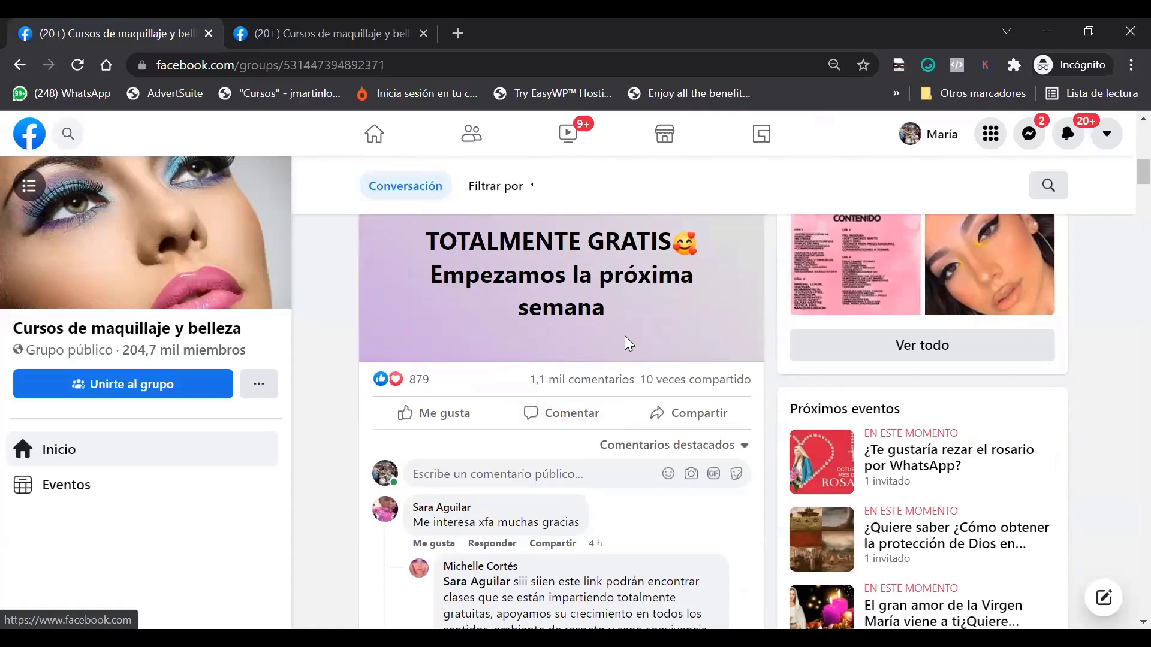
scroll(613, 327, down, 5)
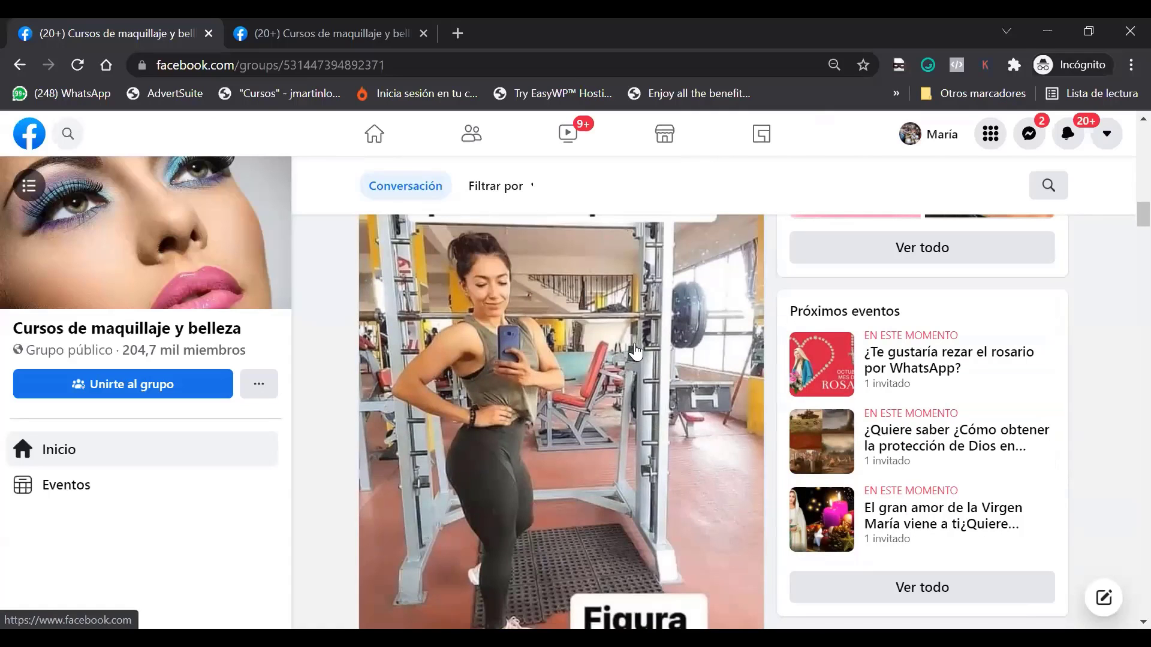
scroll(616, 342, up, 5)
scroll(616, 342, up, 10)
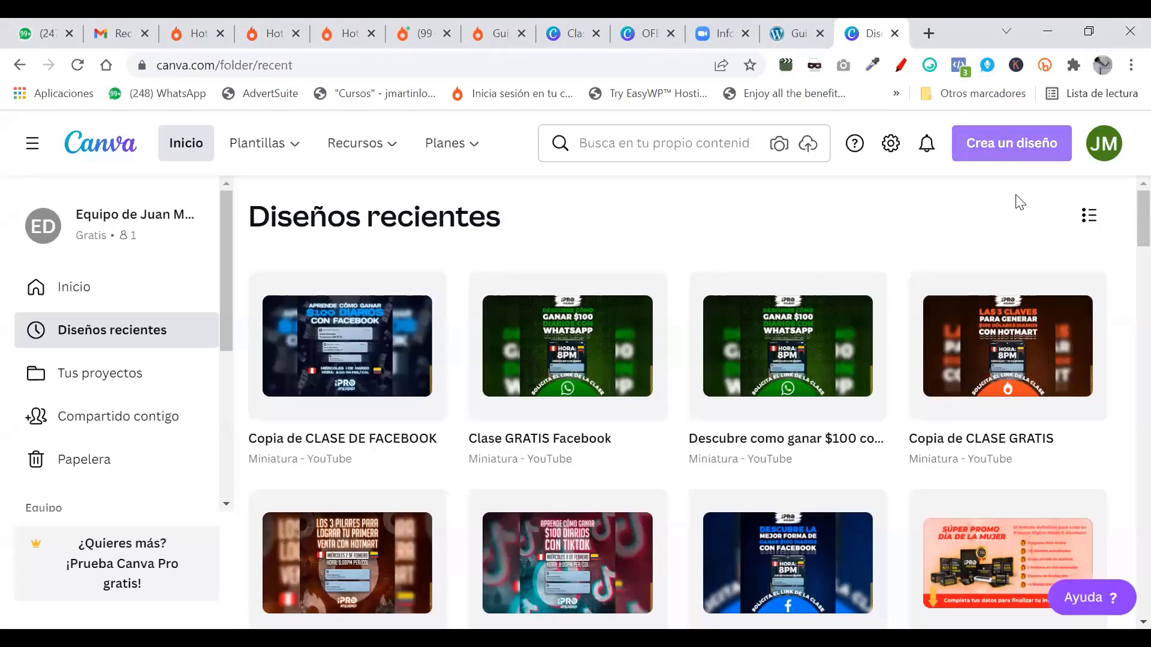
Step: Create a blank Facebook post design in Canva and check its format against the list of design types
click(1000, 147)
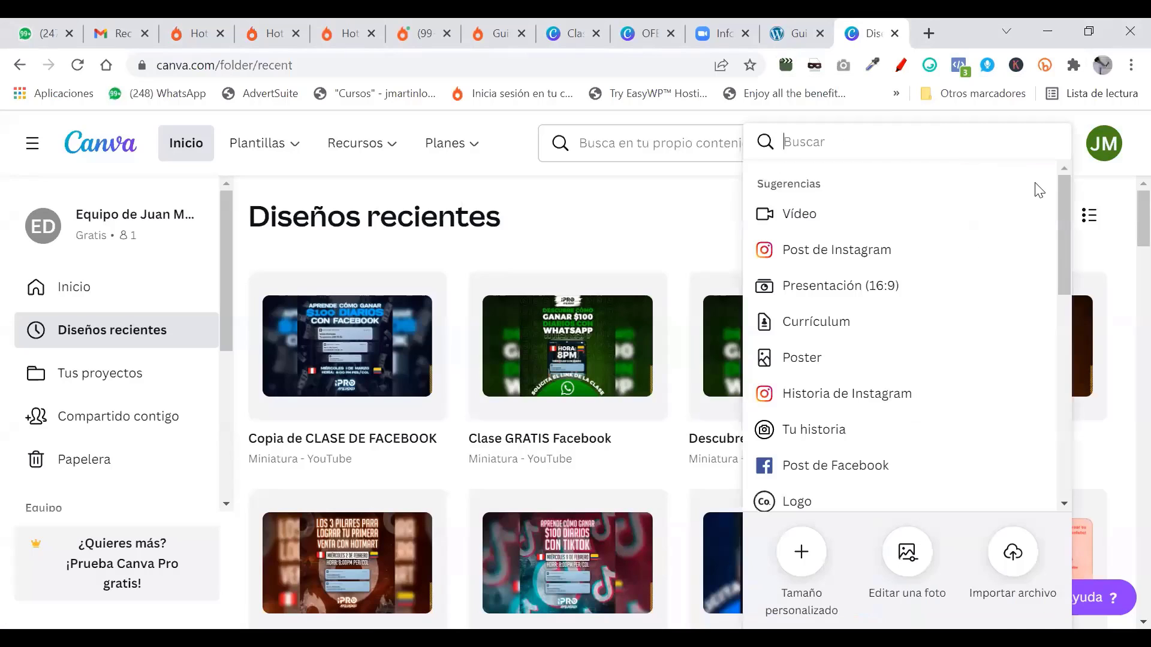
click(853, 480)
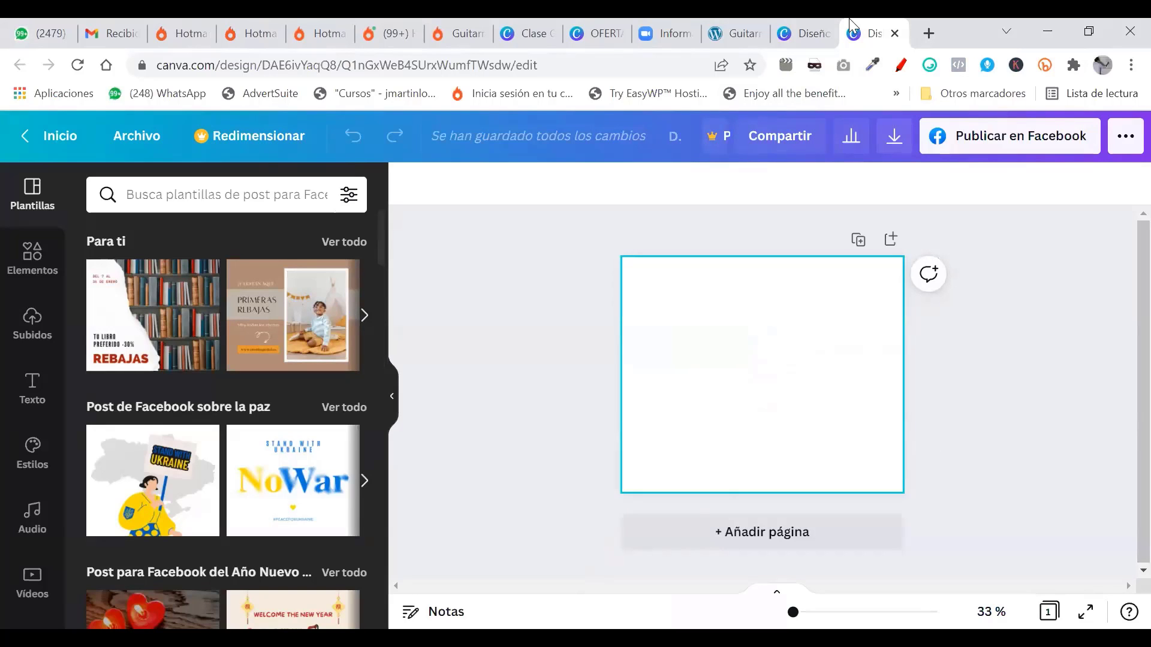
click(803, 33)
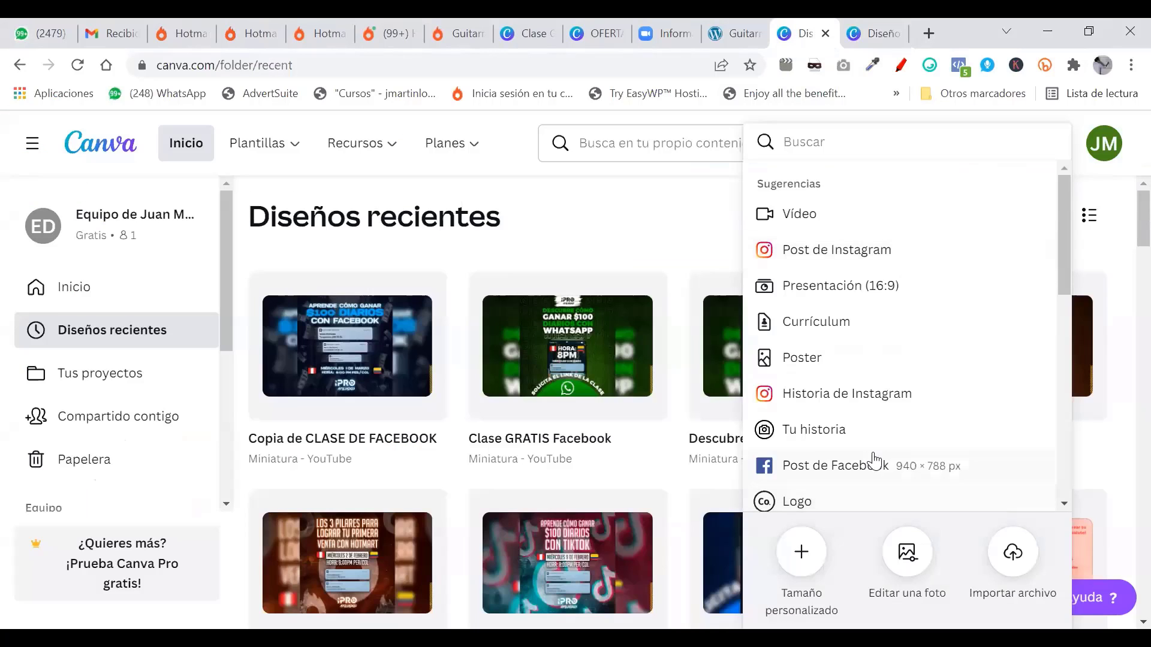
click(874, 30)
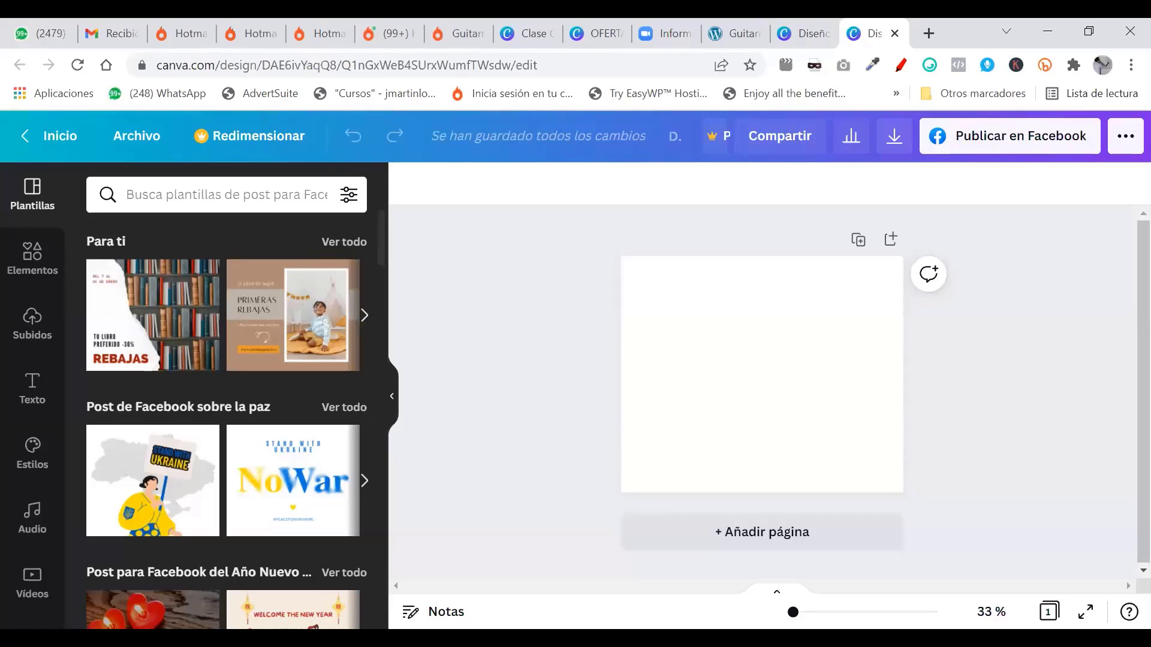
Step: Search Google Images for "automaquillaje" in a new tab
click(928, 33)
text(ay)
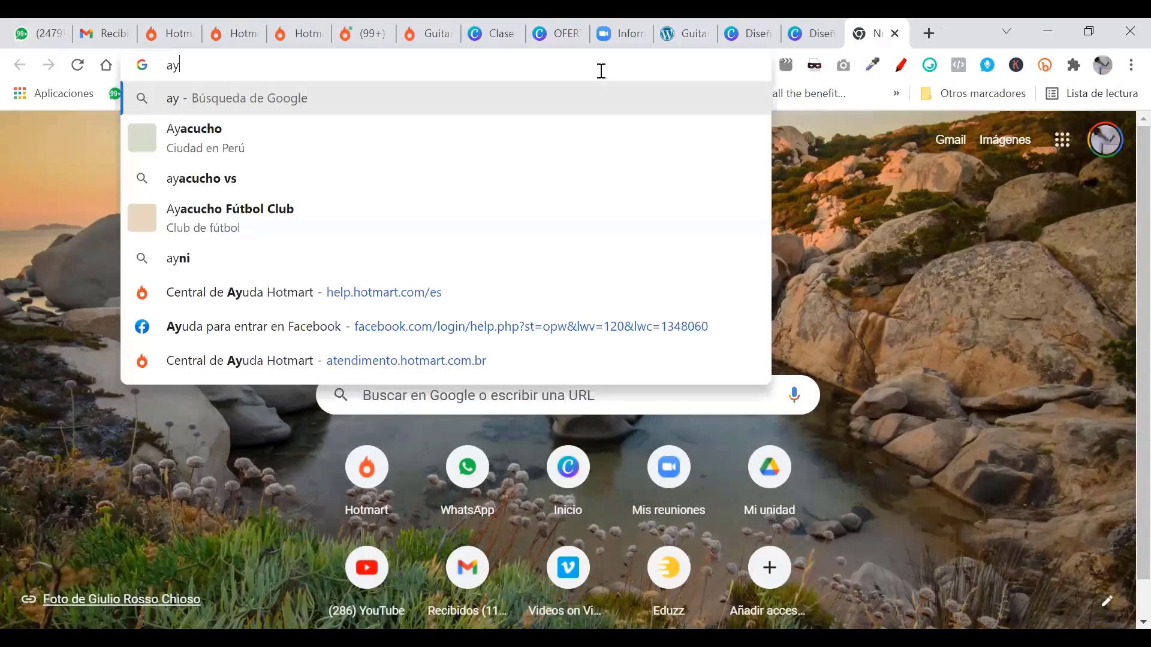
key(BackSpace)
text(utomaquillaje)
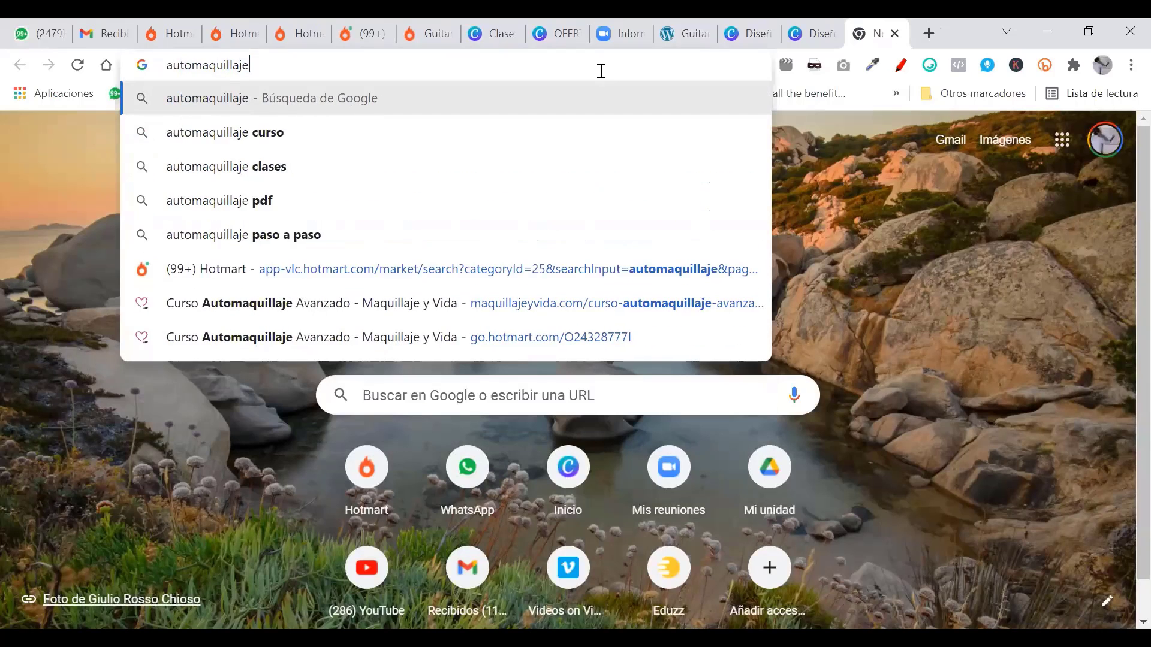
key(Return)
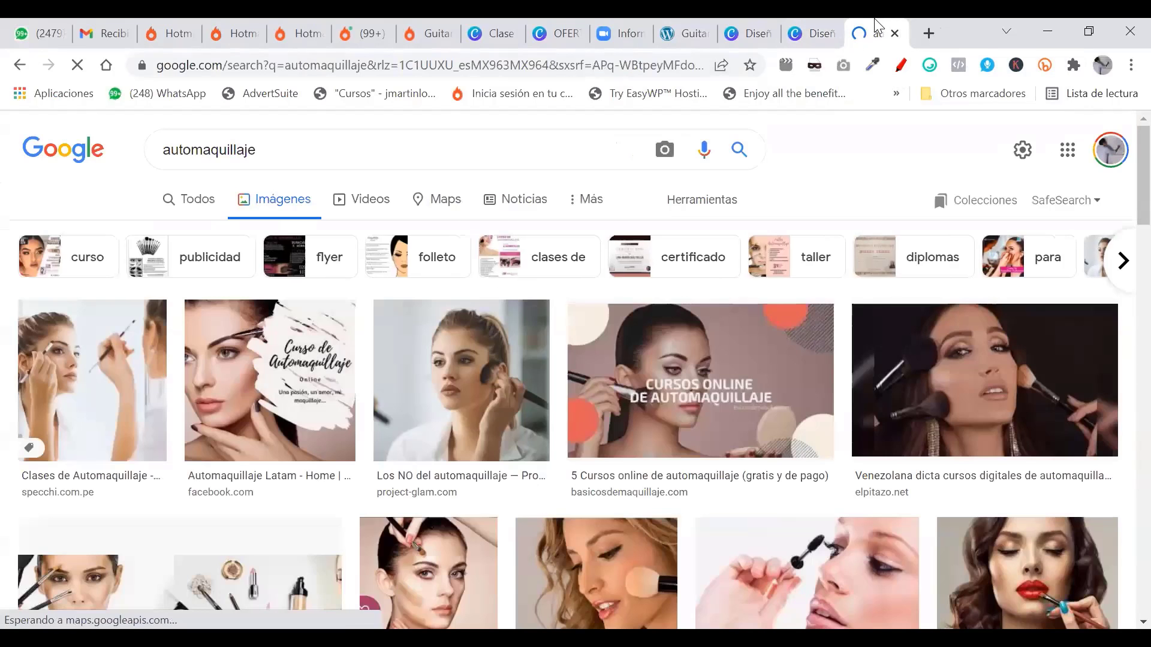
Step: Look through the "automaquillaje" image results for a picture suitable for the Facebook post
scroll(610, 441, down, 2)
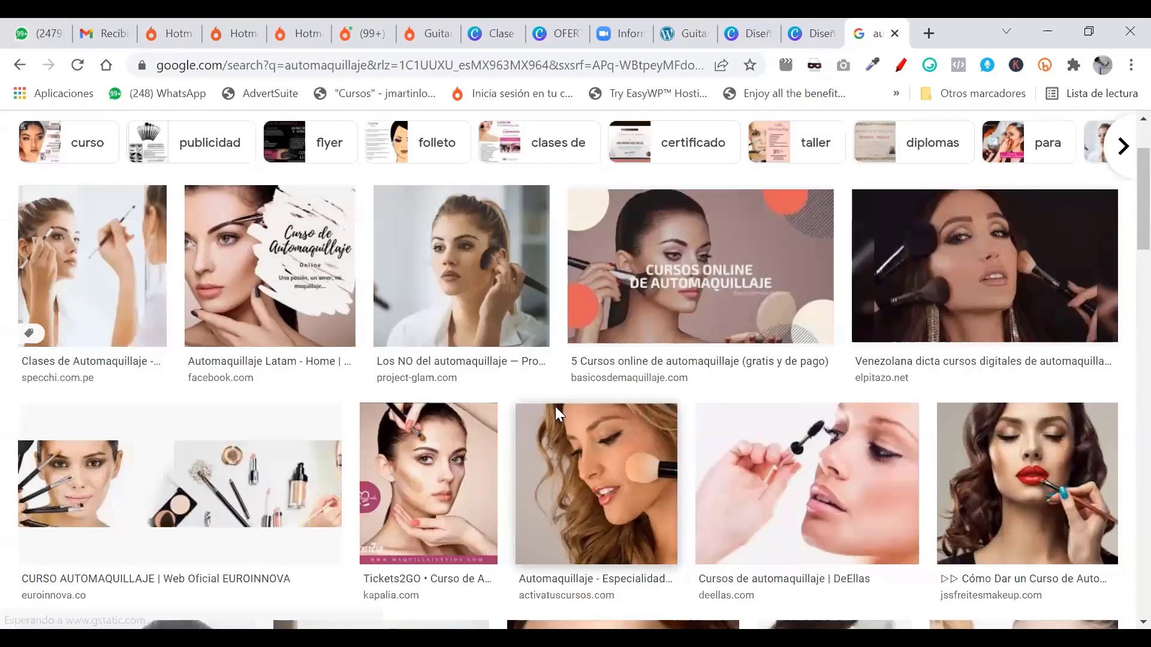
scroll(645, 353, down, 10)
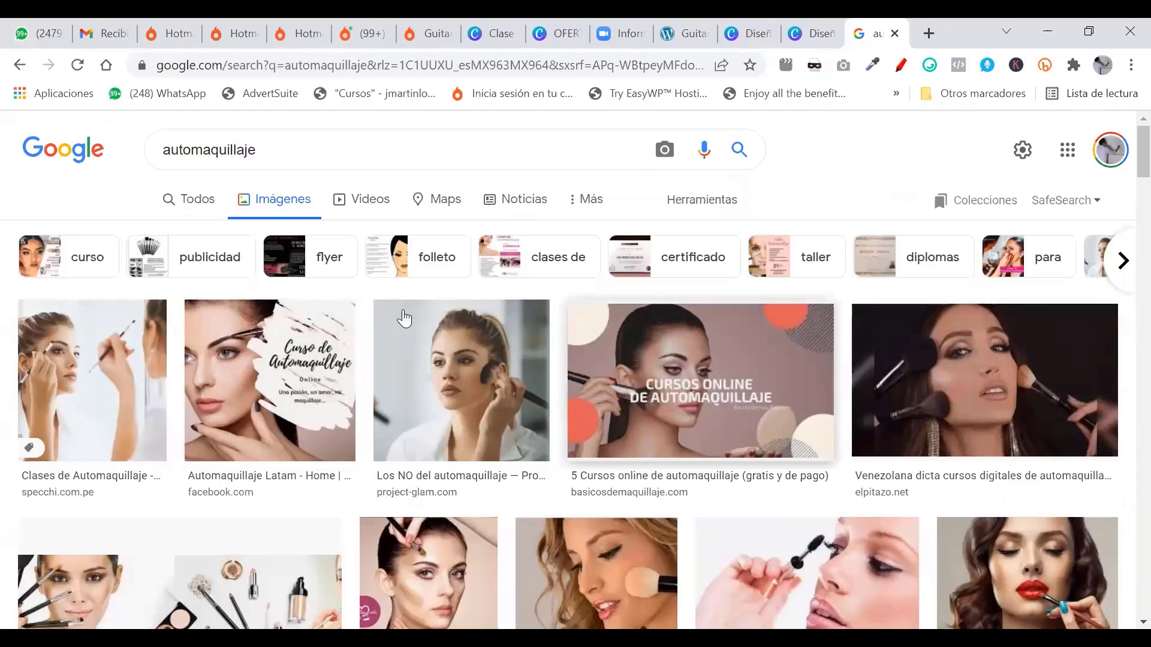
scroll(574, 367, down, 8)
scroll(574, 366, down, 10)
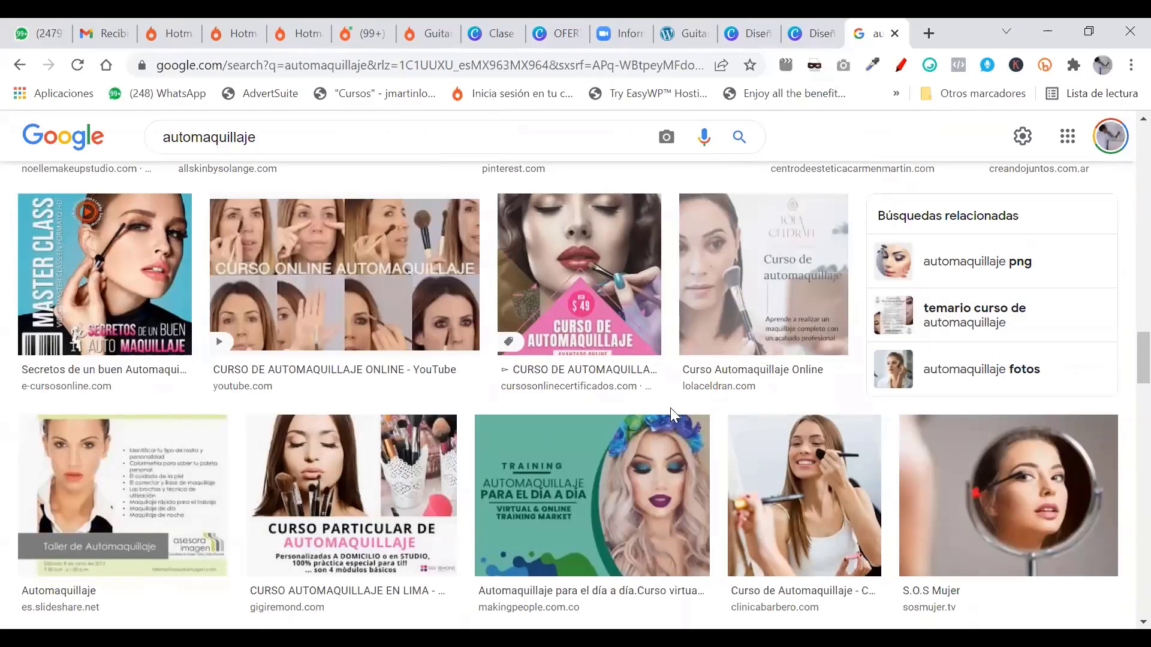
scroll(709, 464, down, 8)
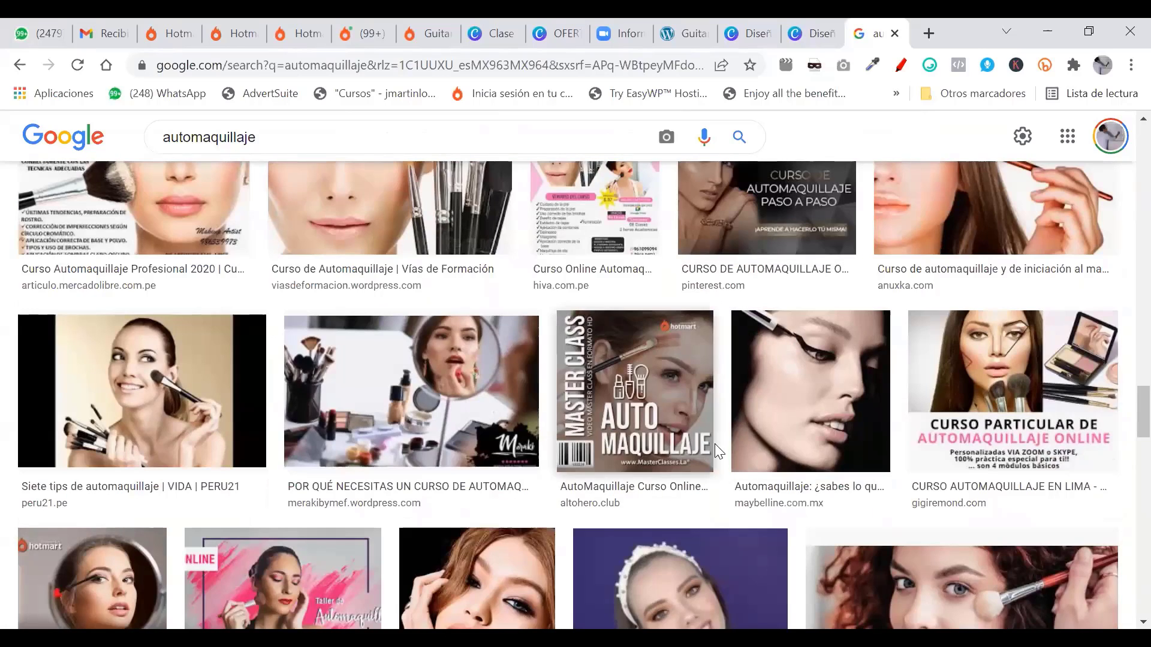
scroll(763, 380, down, 10)
scroll(609, 375, up, 1)
scroll(609, 375, up, 2)
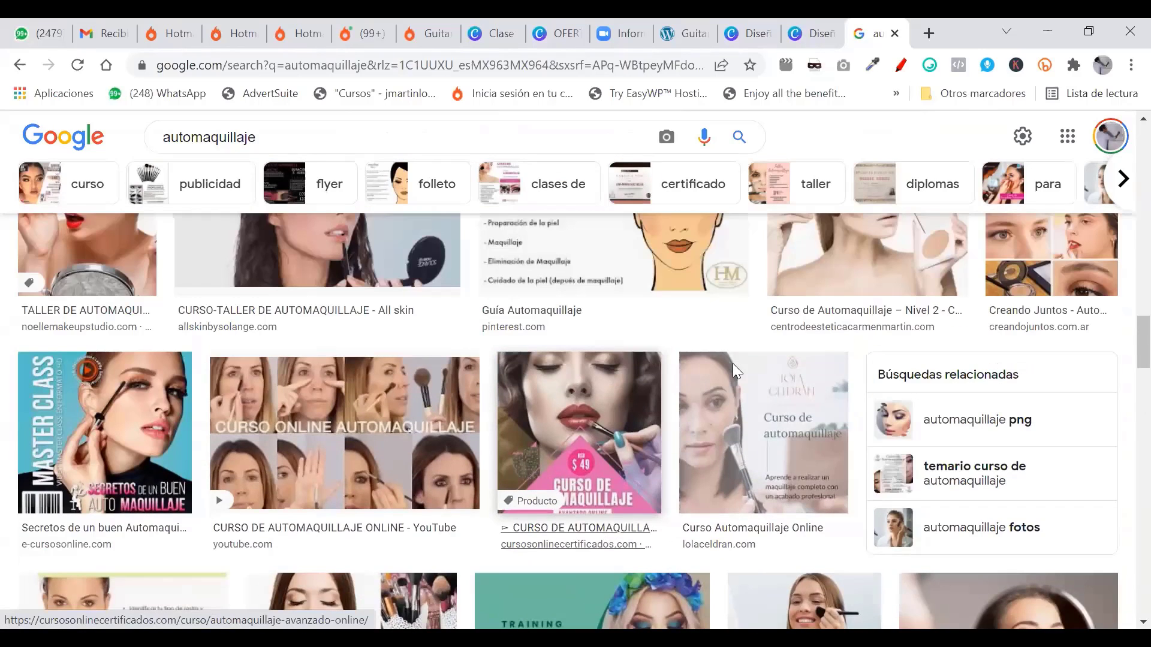
scroll(578, 373, up, 15)
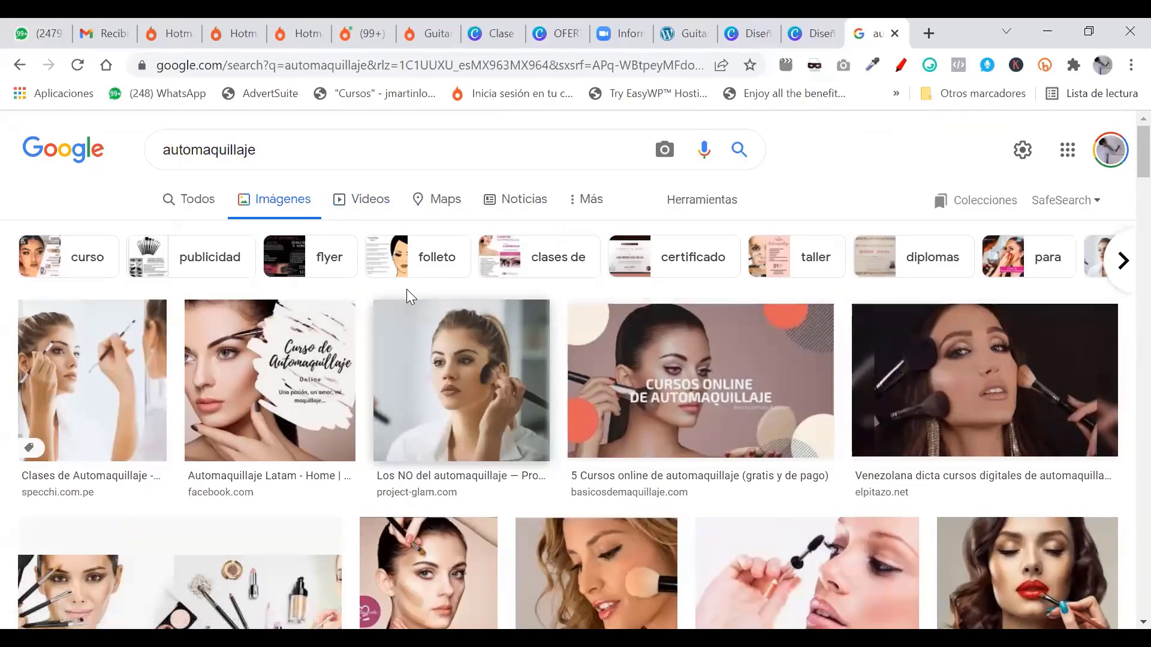
Step: Refine the image search to "automaquillaje de calidad"
click(322, 147)
text(de calidad)
key(Return)
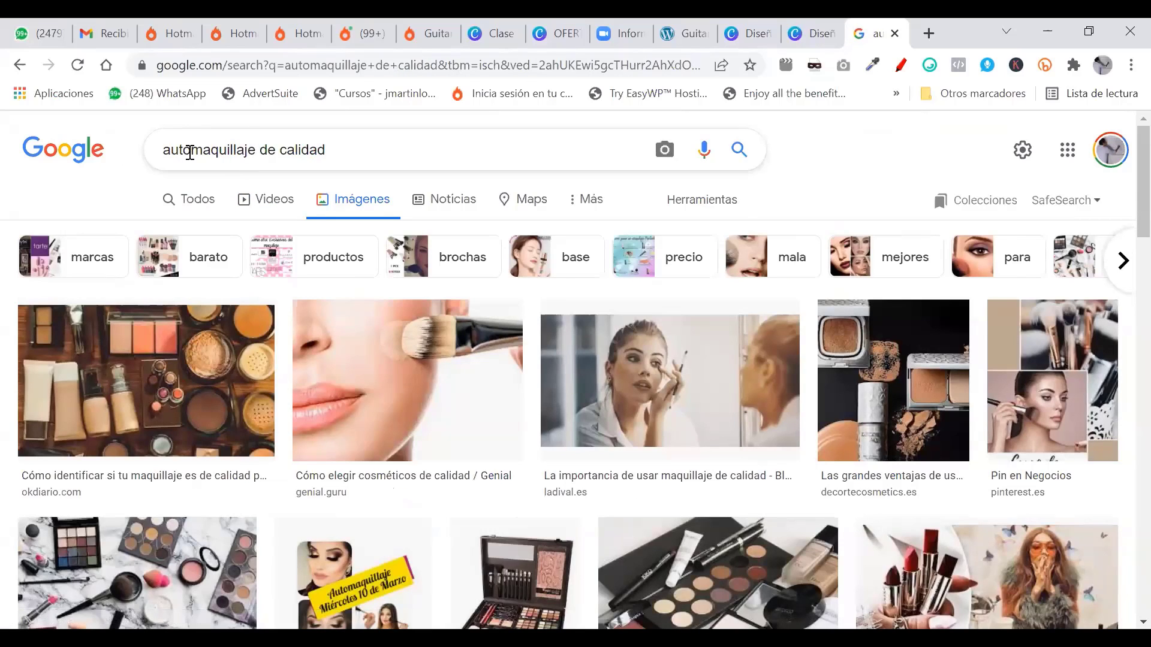
Step: Search for "maquillaje de calidad" images instead and look through the results
drag(190, 152, 159, 152)
key(BackSpace)
key(Return)
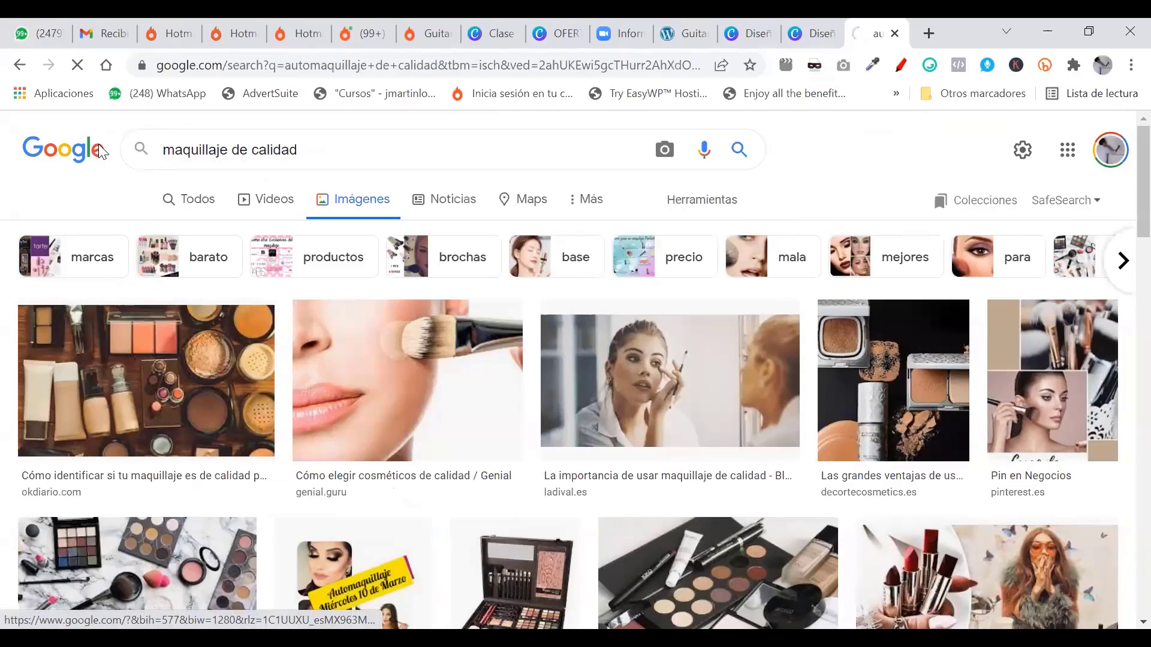
scroll(548, 355, down, 7)
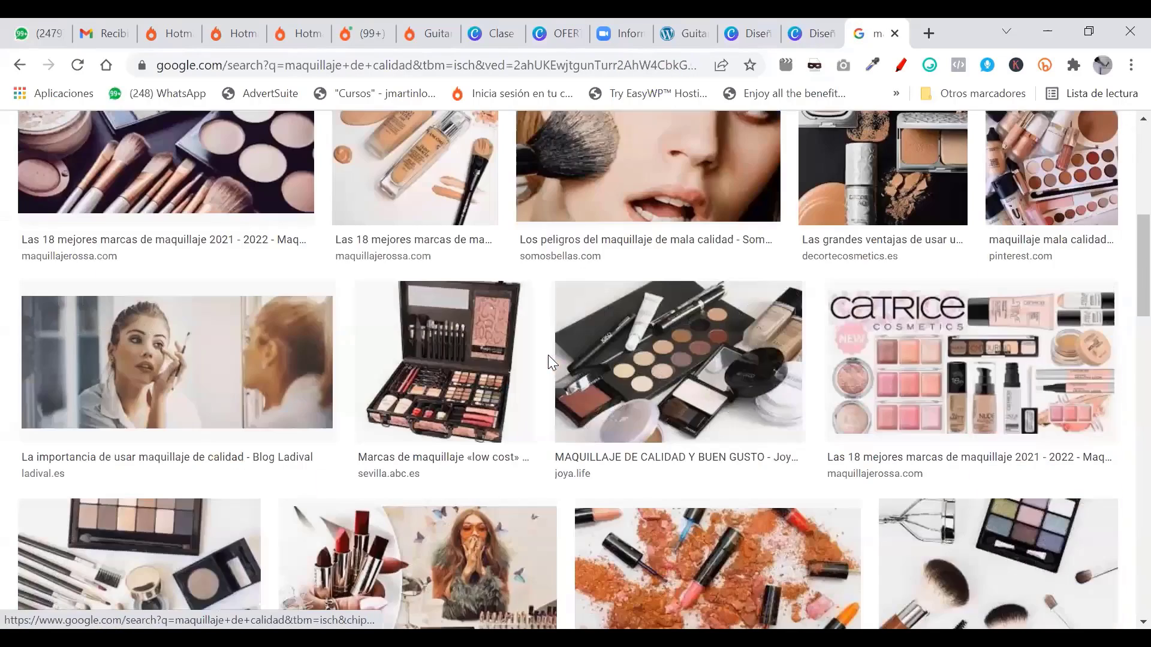
scroll(568, 384, down, 6)
scroll(455, 381, up, 4)
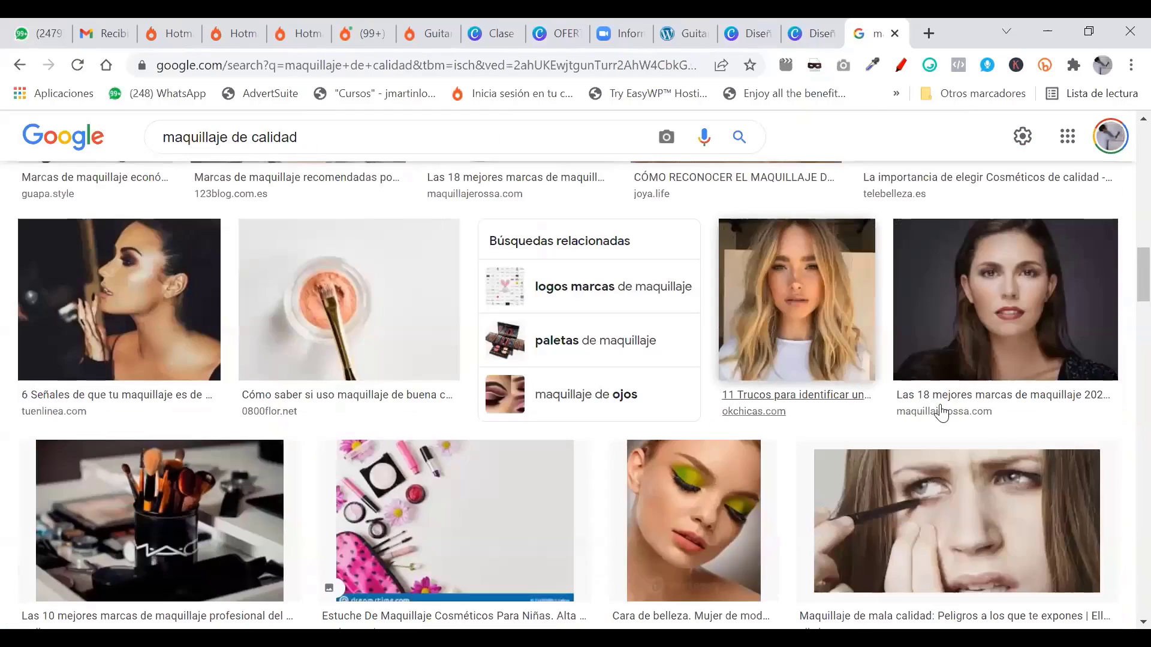
scroll(455, 380, up, 5)
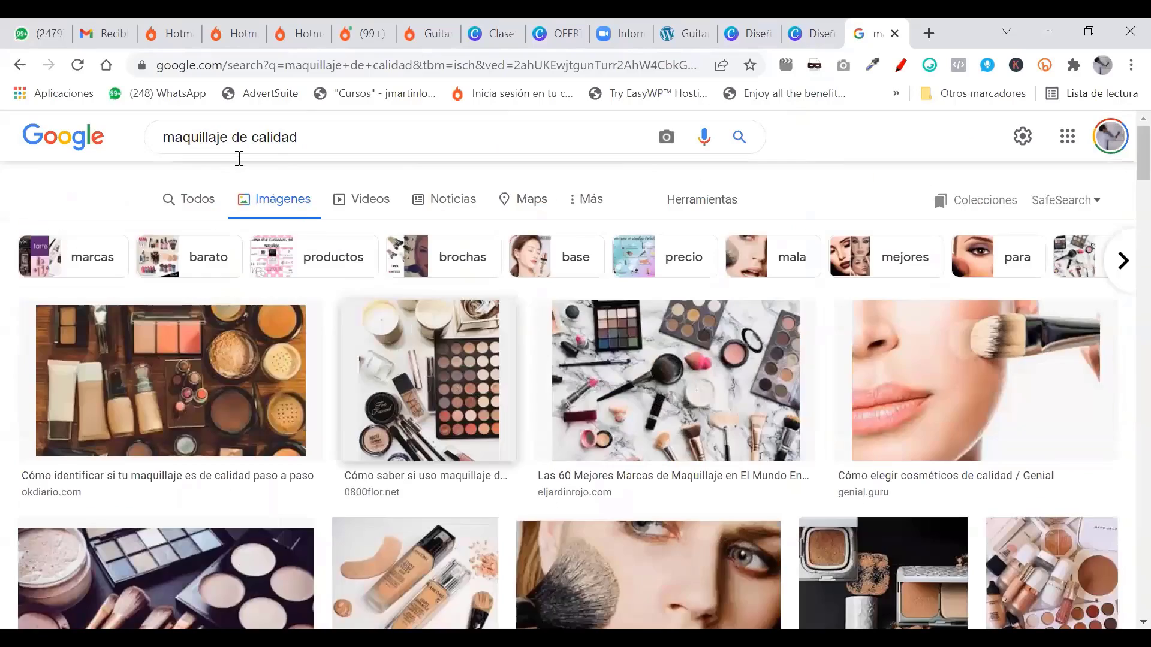
Step: Change the image search back to "automaquillaje de calidad"
click(167, 147)
text(auto)
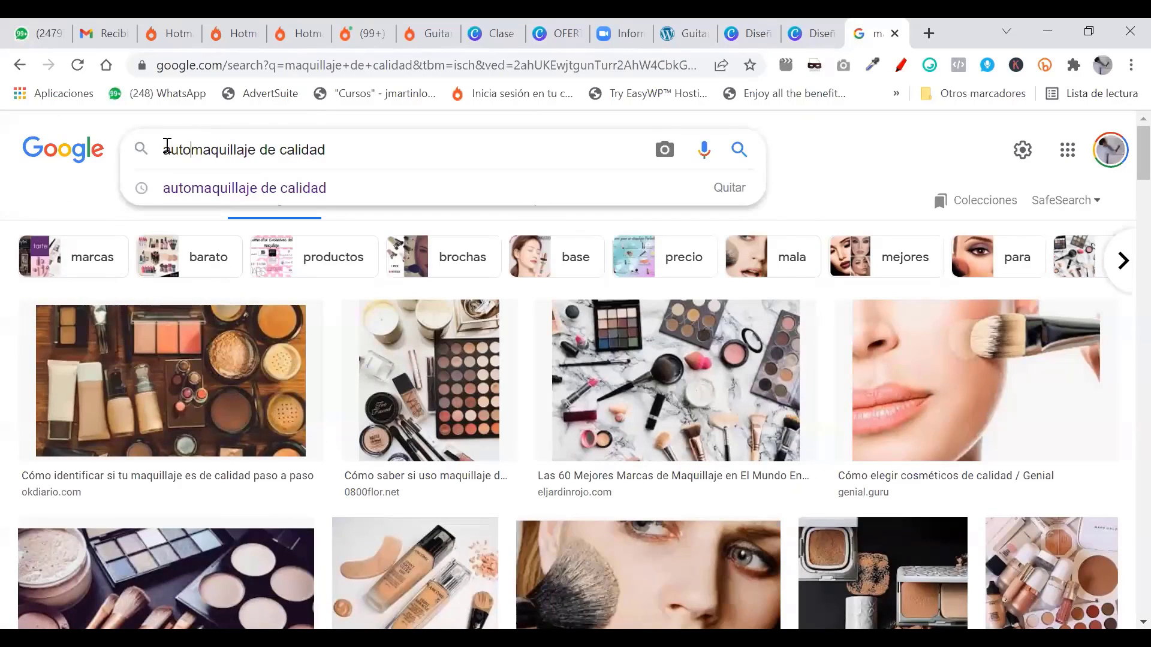
key(Return)
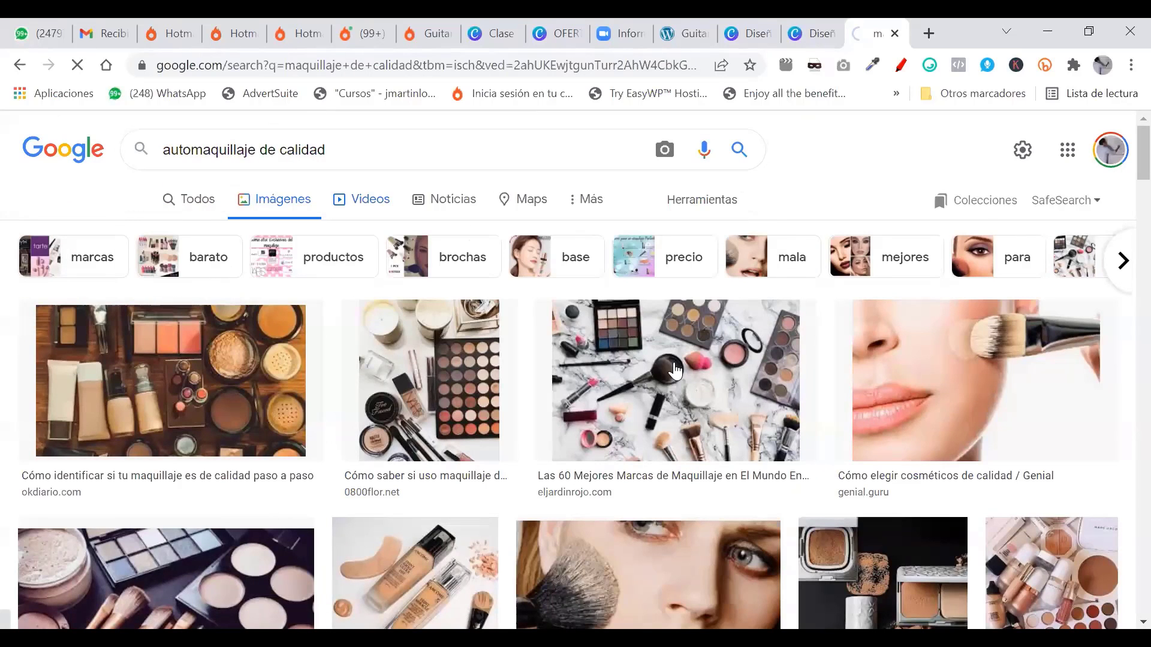
Step: Preview the Facebook makeup workshop image and the Unycos lip gloss portrait among the "automaquillaje de calidad" results
scroll(334, 342, down, 5)
click(704, 386)
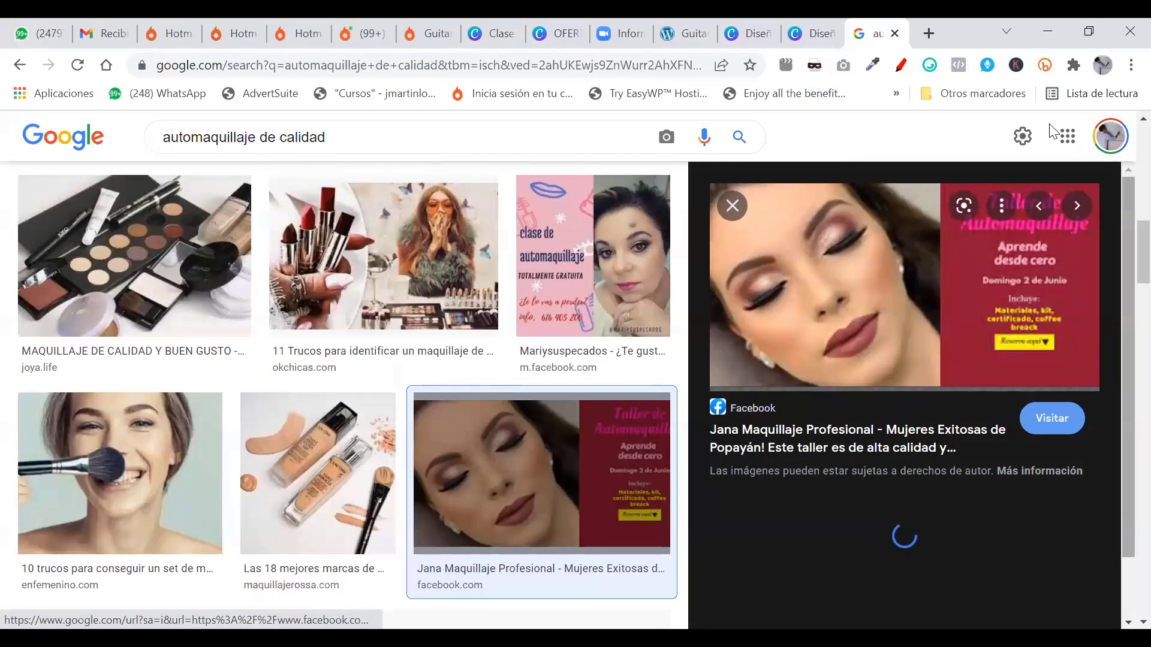
click(733, 206)
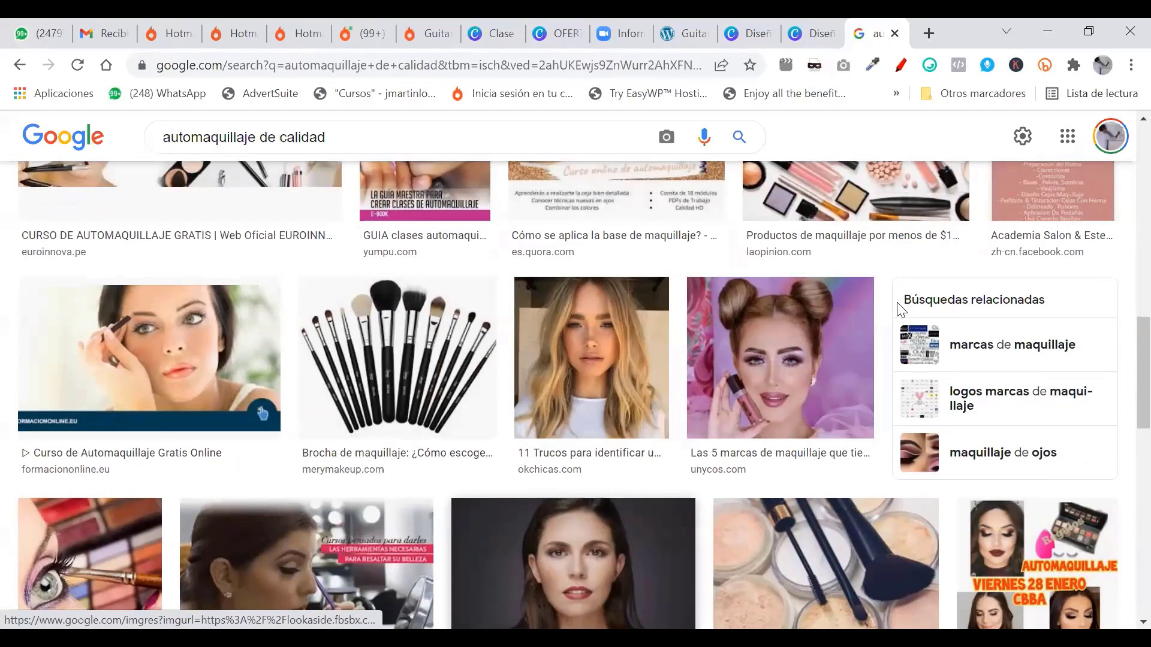
click(798, 377)
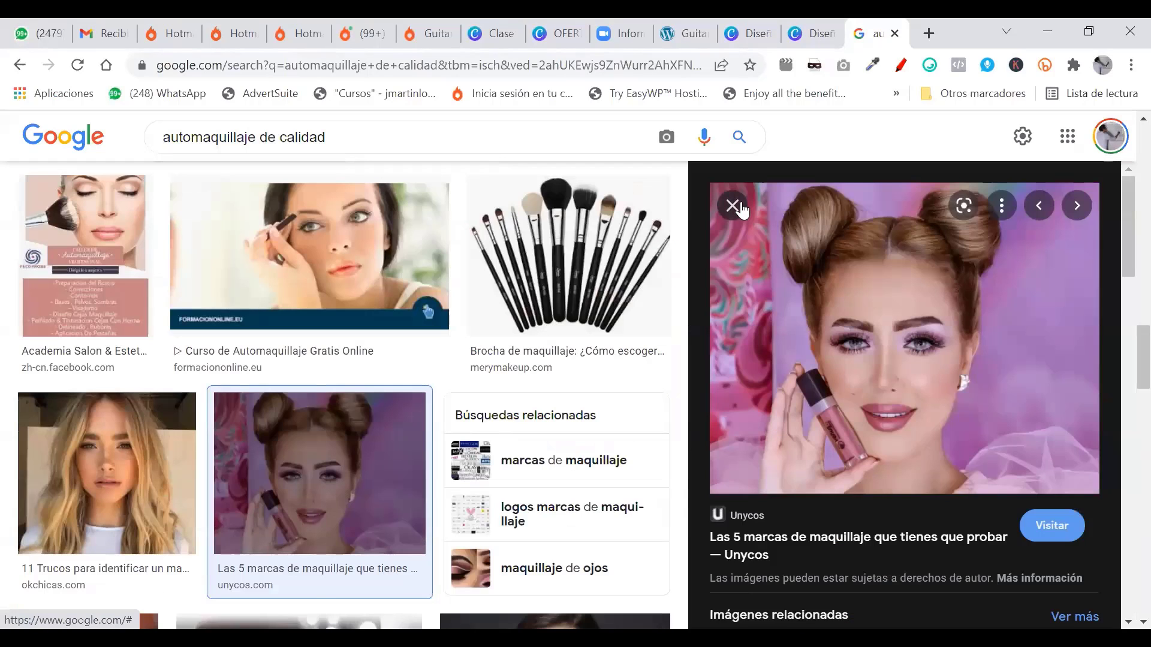
click(734, 207)
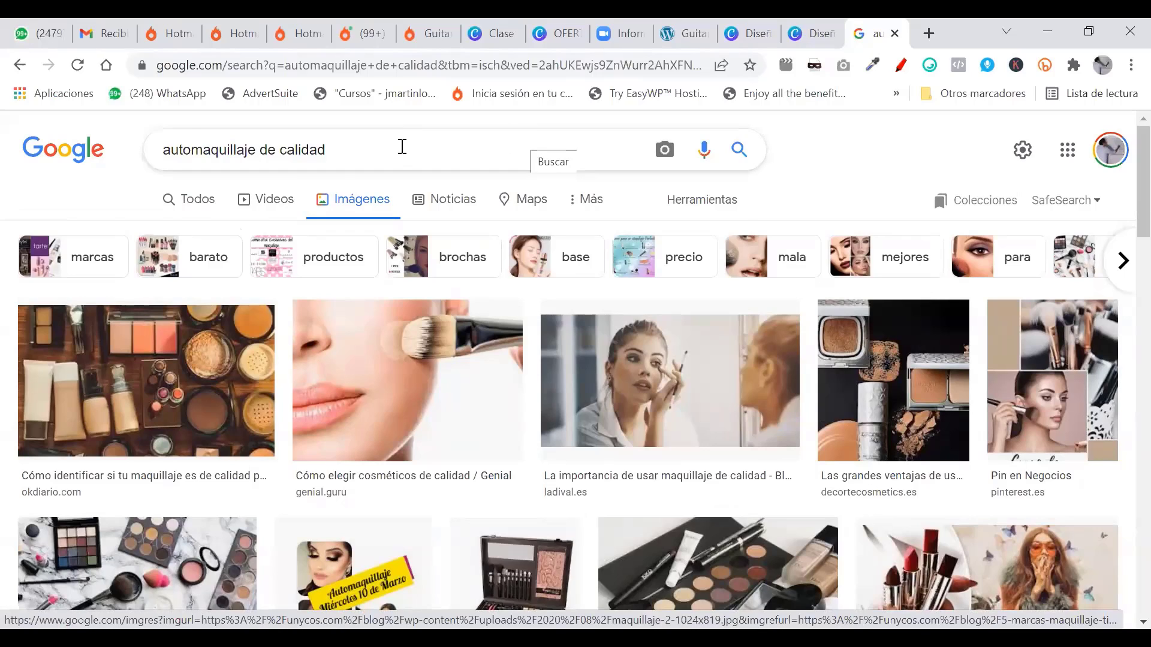
Step: Change the image search to "automaquillaje amateur"
drag(402, 147, 260, 144)
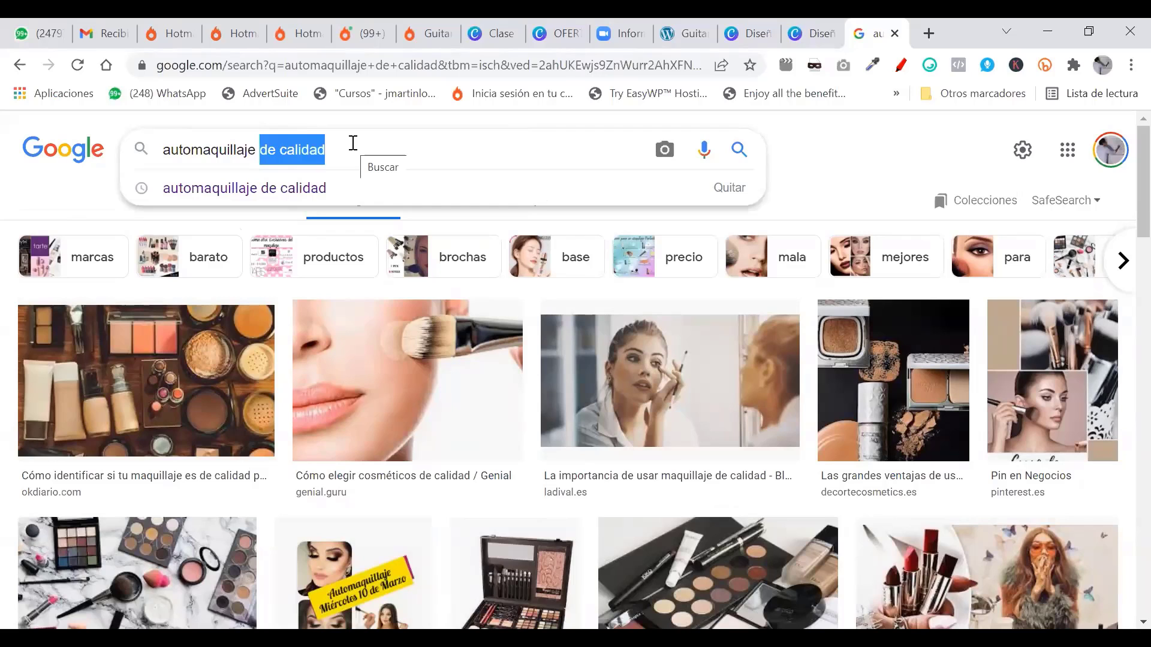
text(amateur)
key(Return)
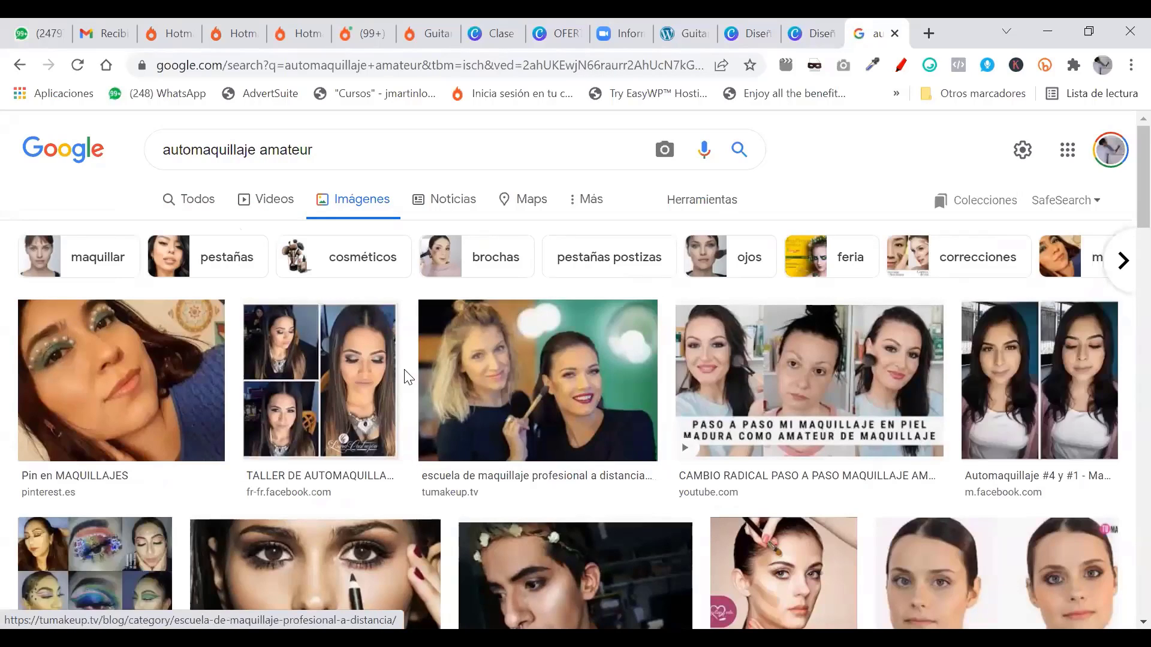
Step: Look through the "automaquillaje amateur" image results for a picture of amateur makeup suitable for the post
scroll(662, 324, down, 5)
scroll(684, 313, up, 3)
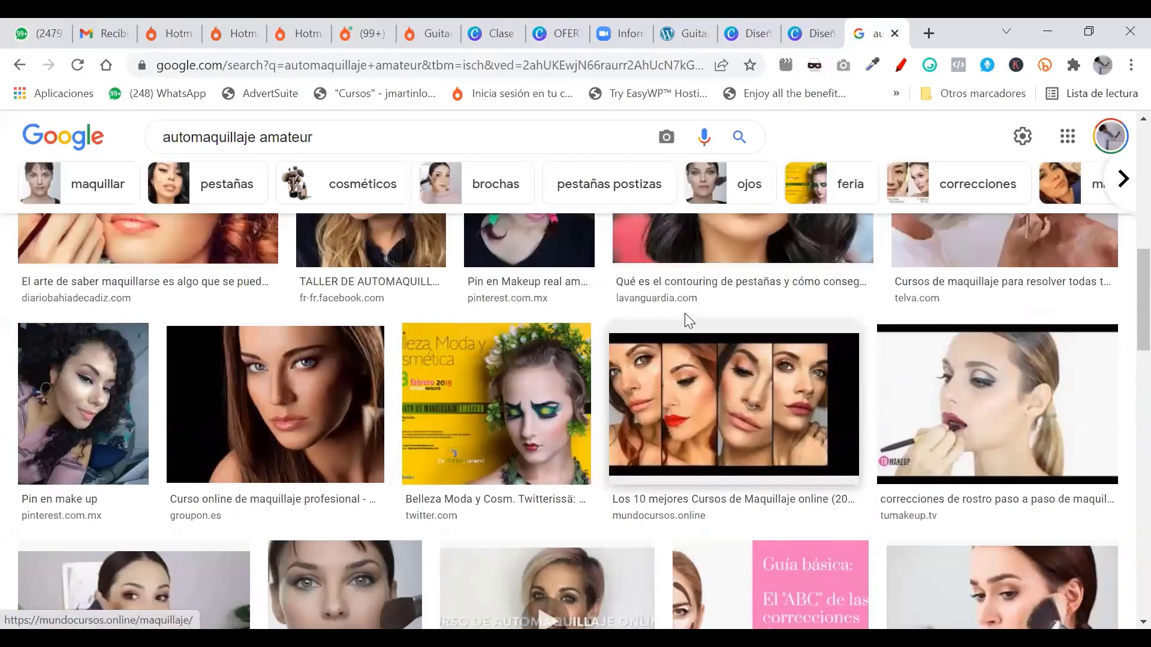
scroll(685, 318, down, 10)
scroll(605, 324, down, 2)
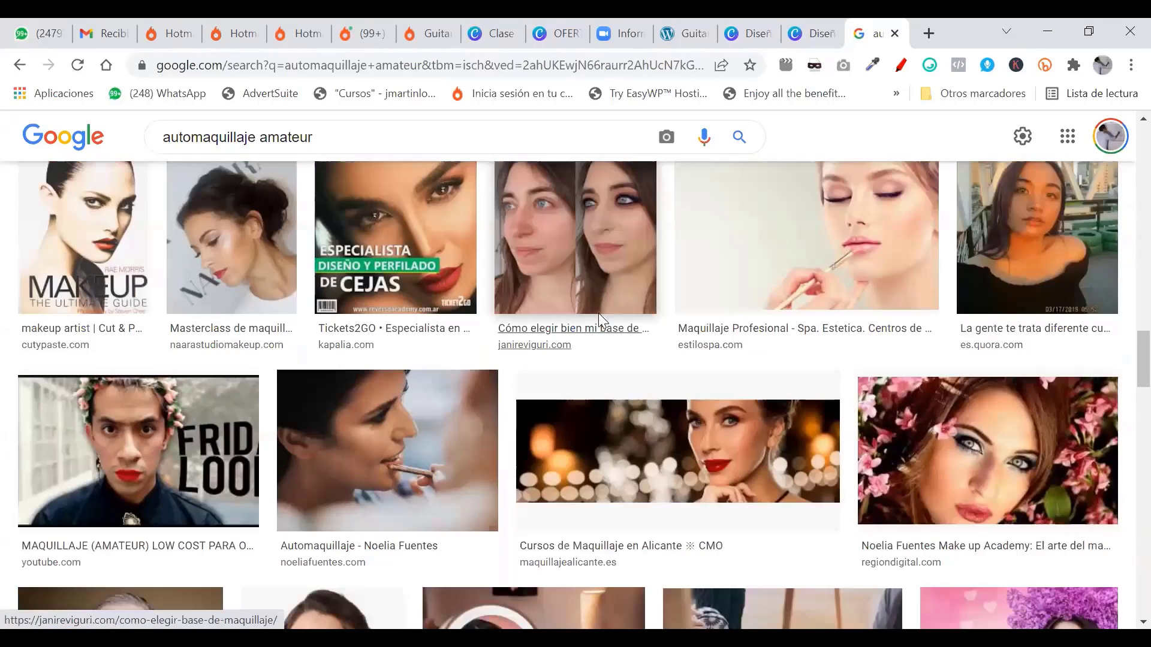
scroll(624, 335, down, 8)
scroll(644, 376, up, 3)
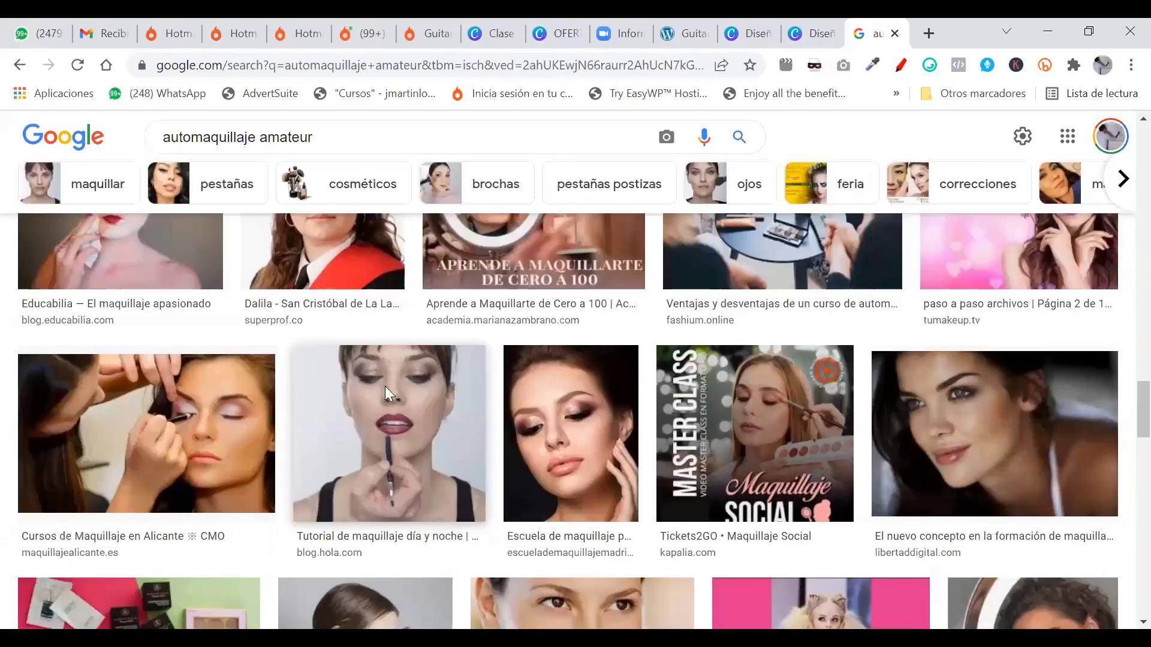
scroll(567, 336, down, 10)
scroll(567, 336, up, 15)
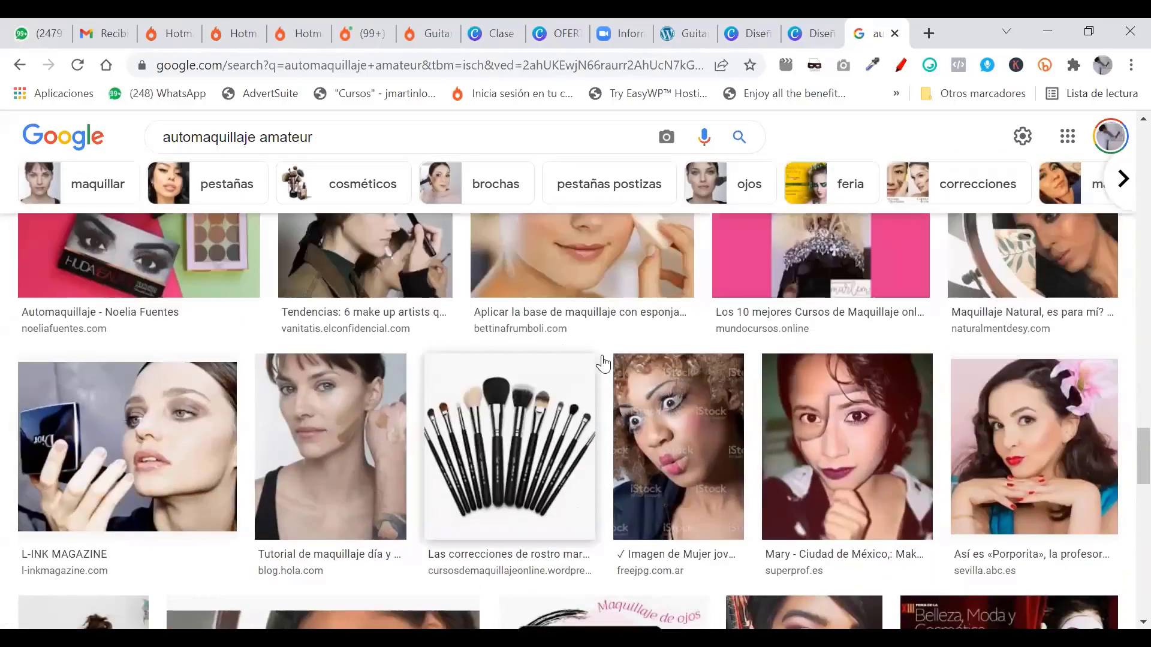
scroll(688, 328, up, 2)
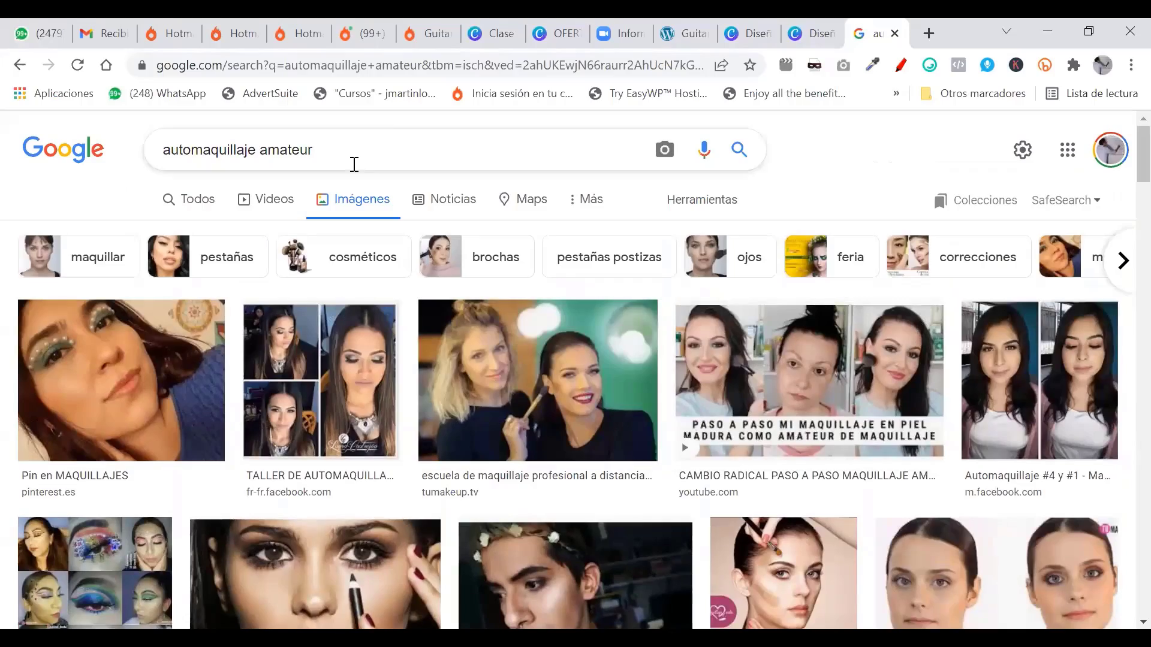
Step: Search for "automaquillaje malo" images instead, preview the first result and look through the others
drag(398, 144, 262, 146)
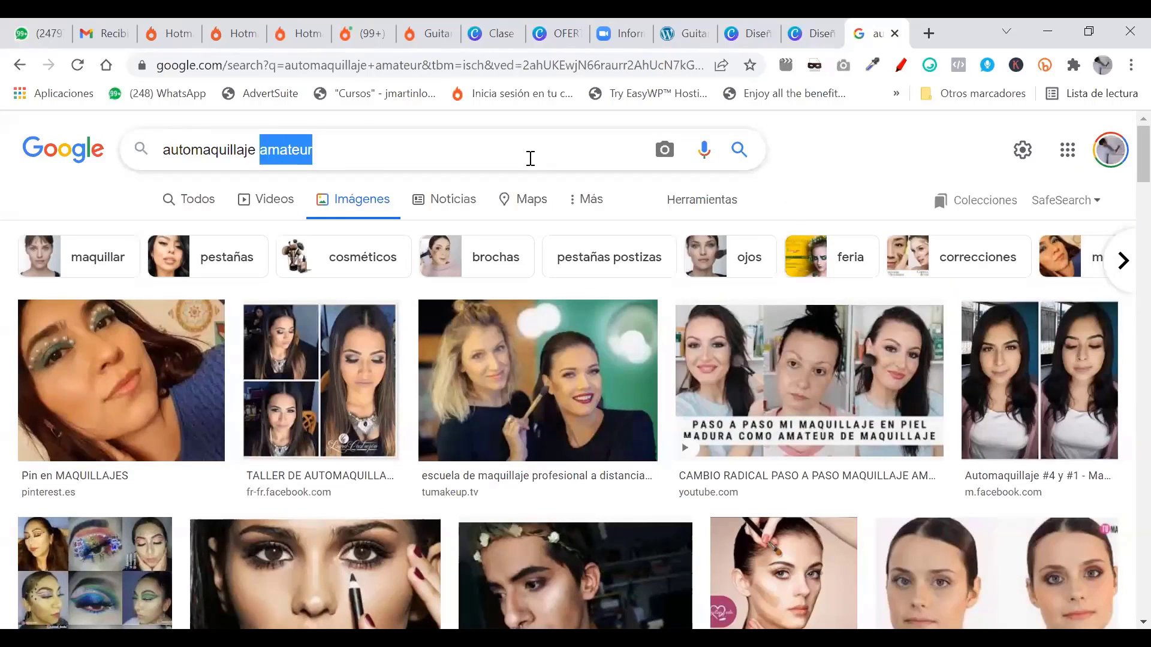
text(malo)
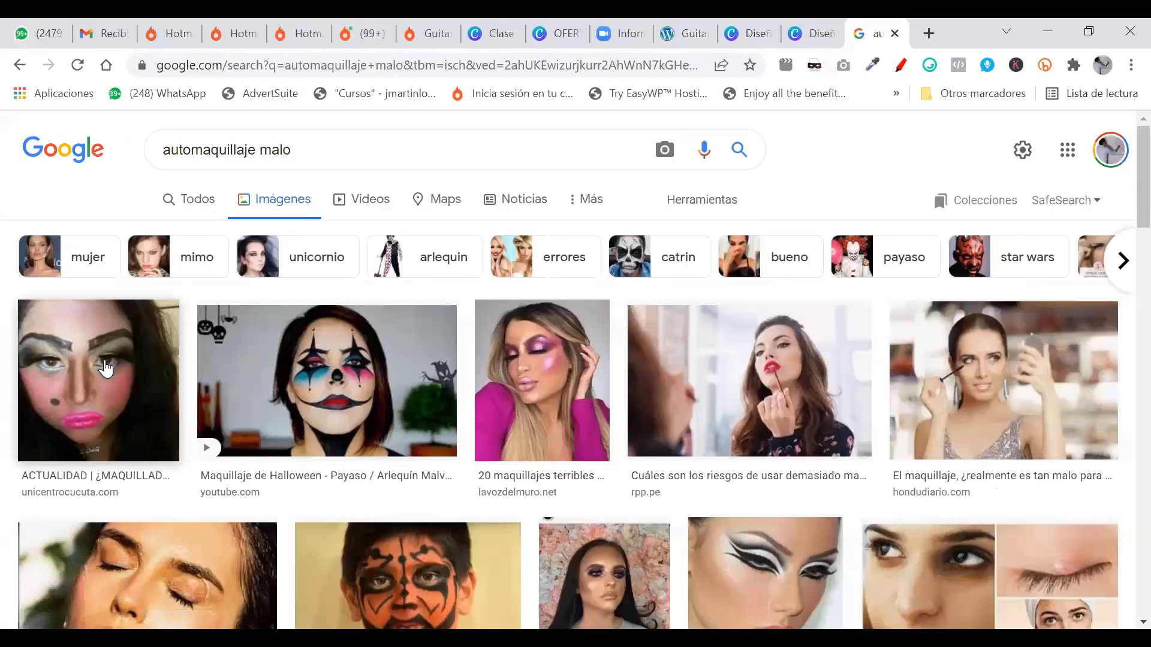
click(174, 362)
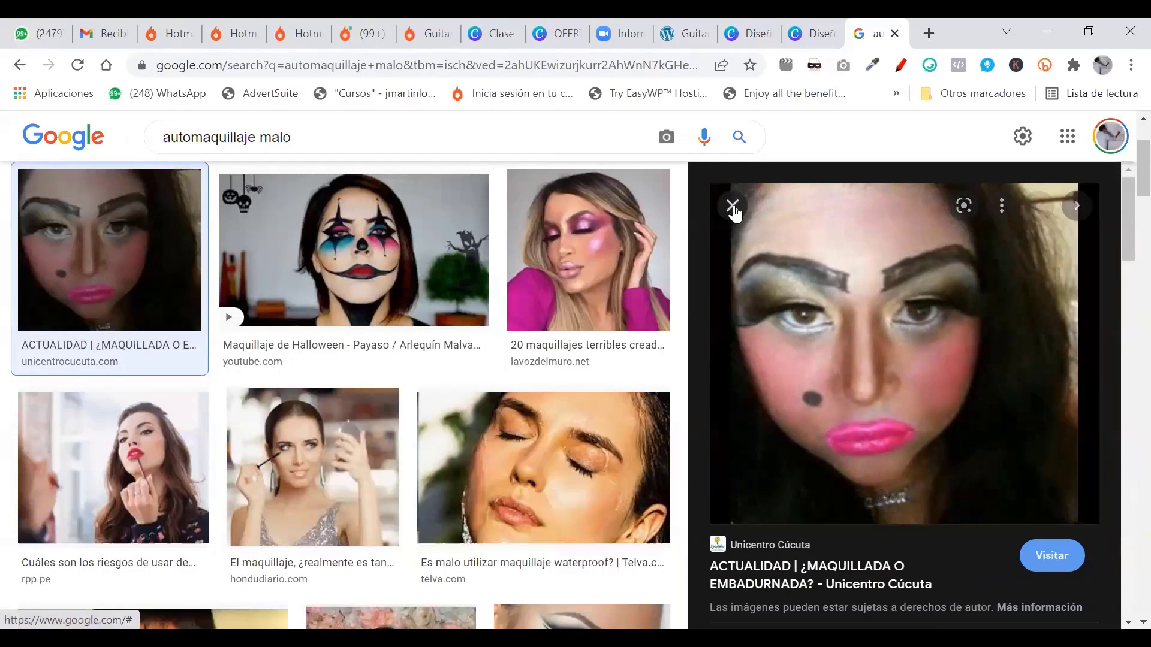
click(732, 206)
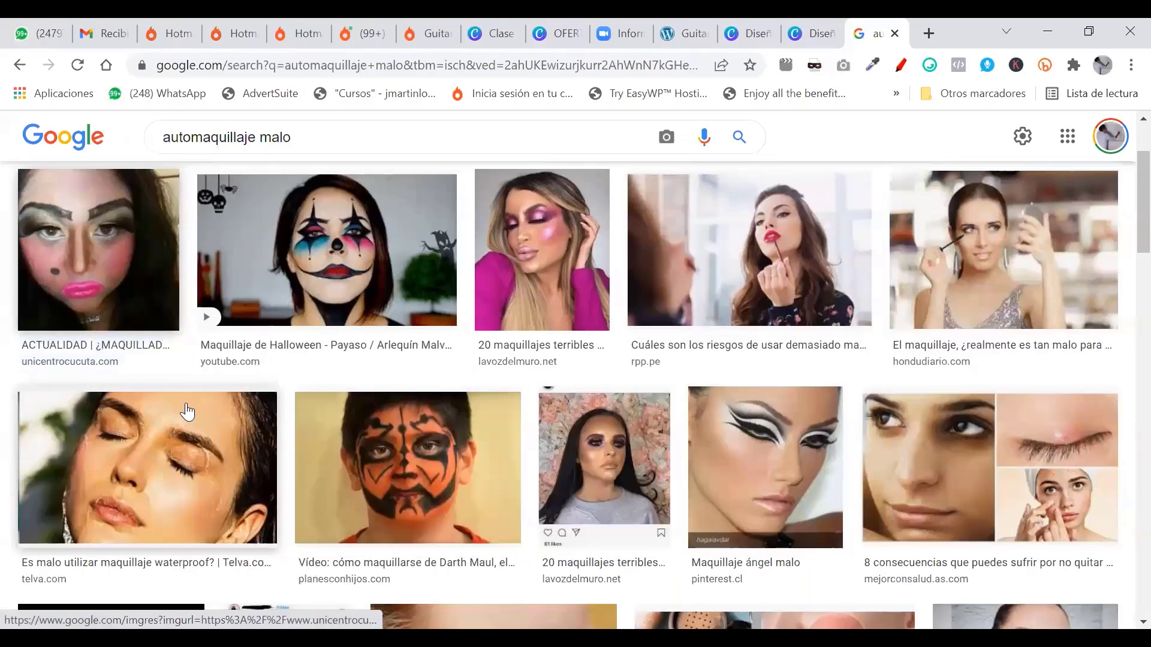
scroll(188, 412, up, 2)
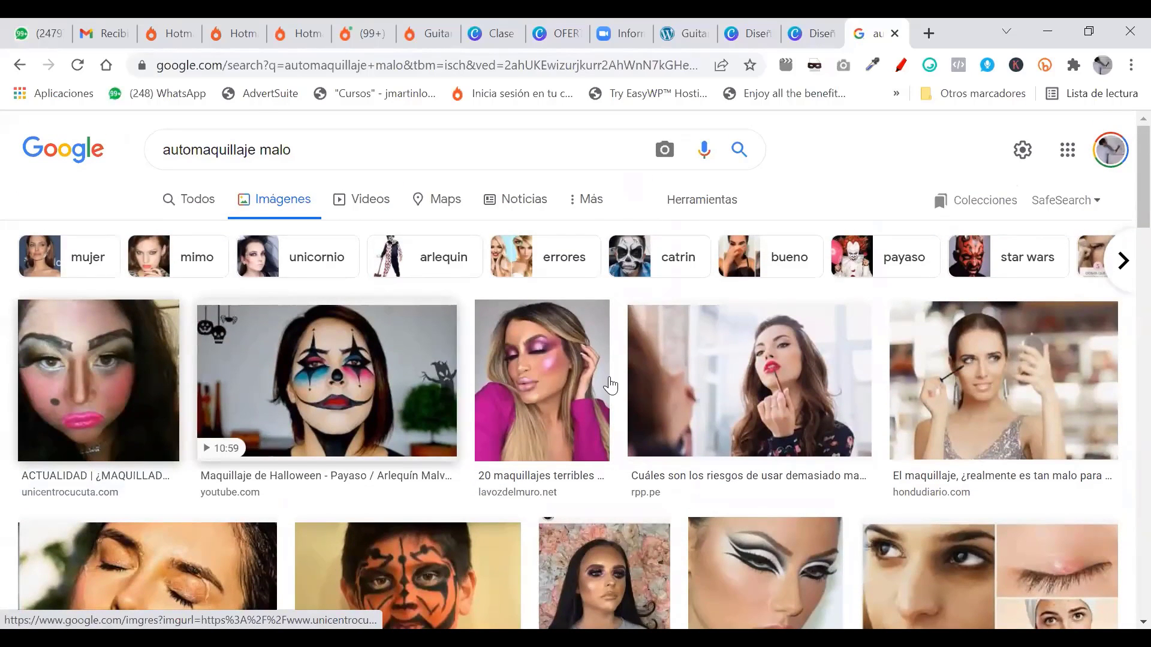
scroll(605, 384, down, 10)
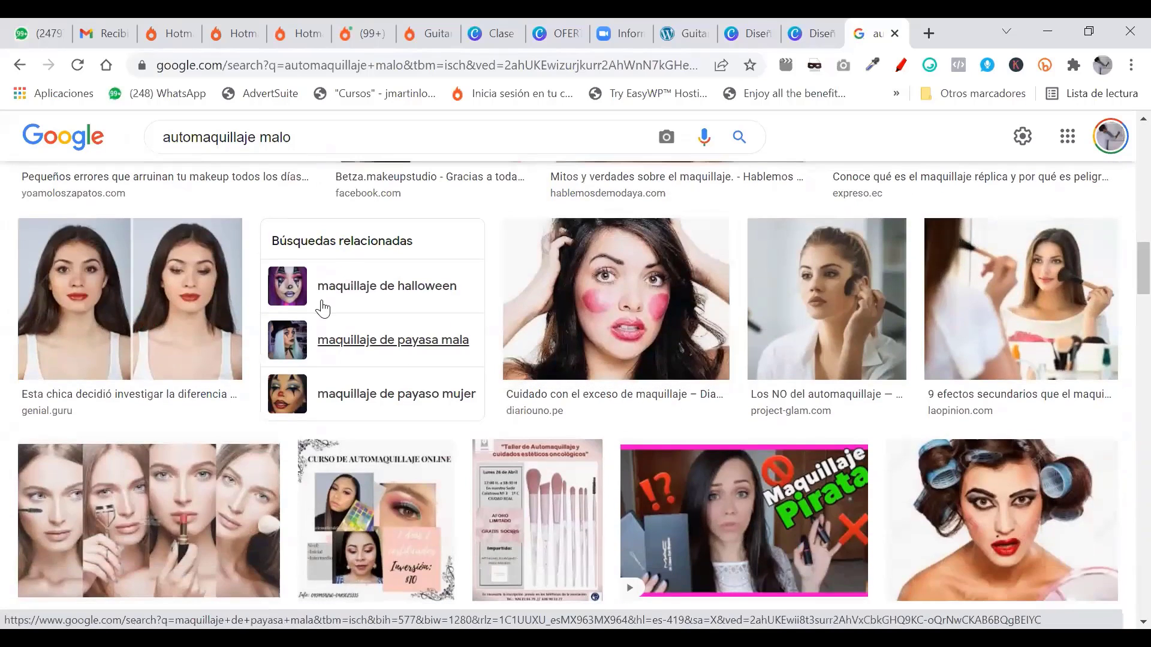
scroll(305, 324, up, 10)
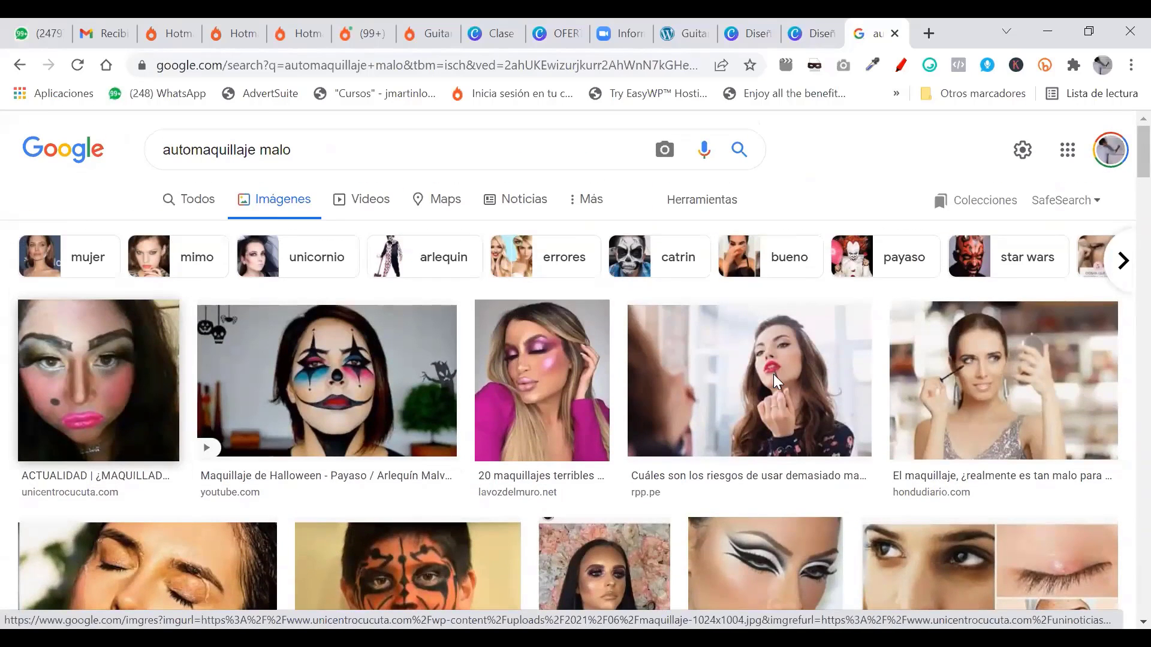
Step: Reopen the preview of the Unicentro Cúcuta bad-makeup image and examine its related images
key(Return)
scroll(992, 462, down, 5)
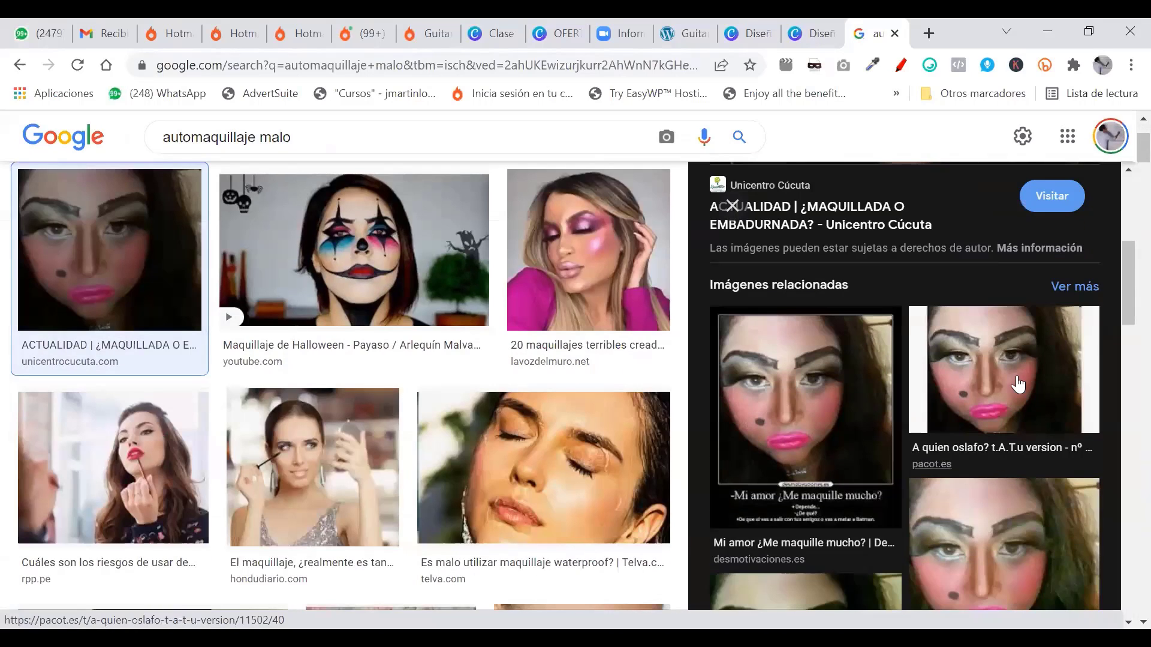
scroll(1051, 387, down, 6)
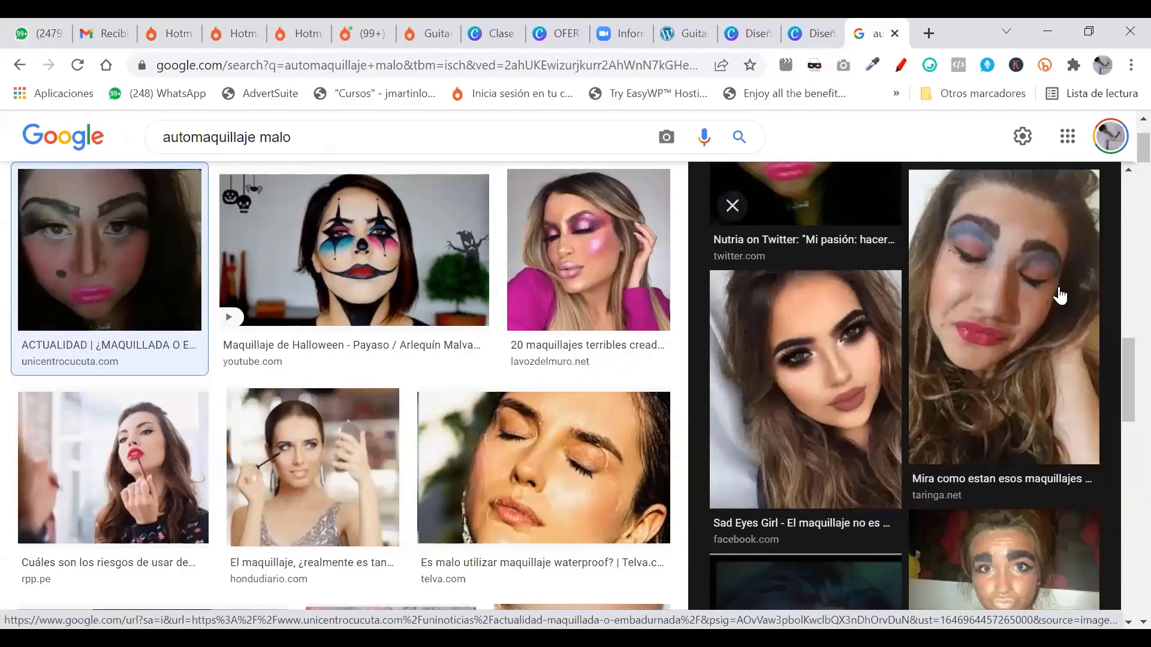
scroll(1082, 374, up, 3)
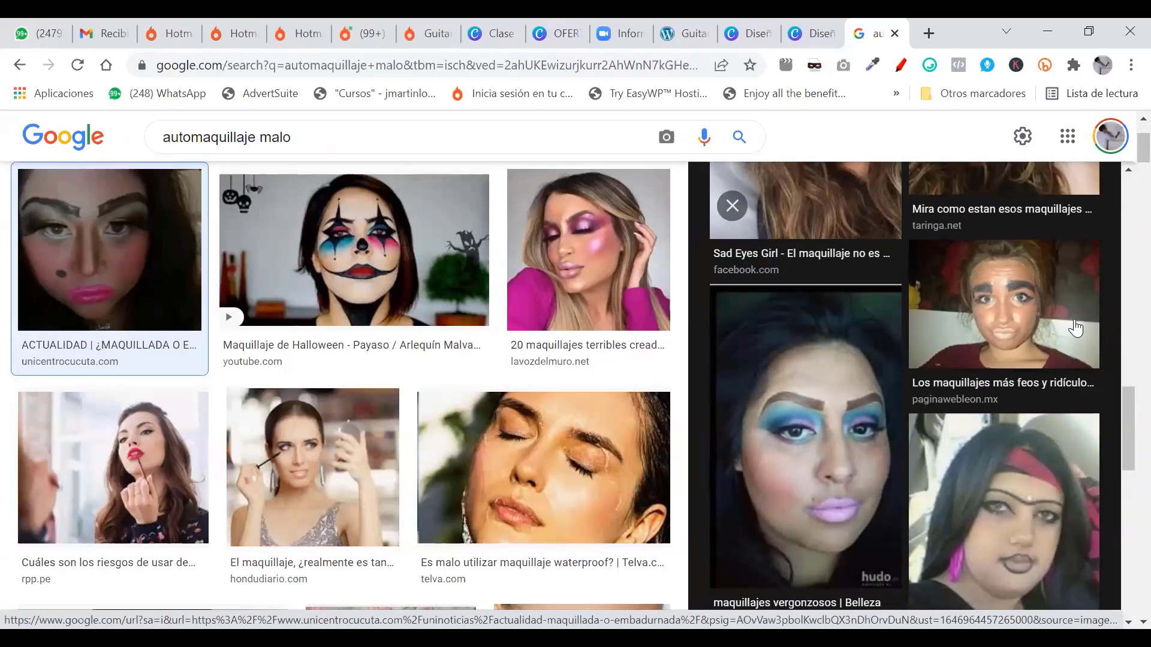
scroll(1070, 327, down, 6)
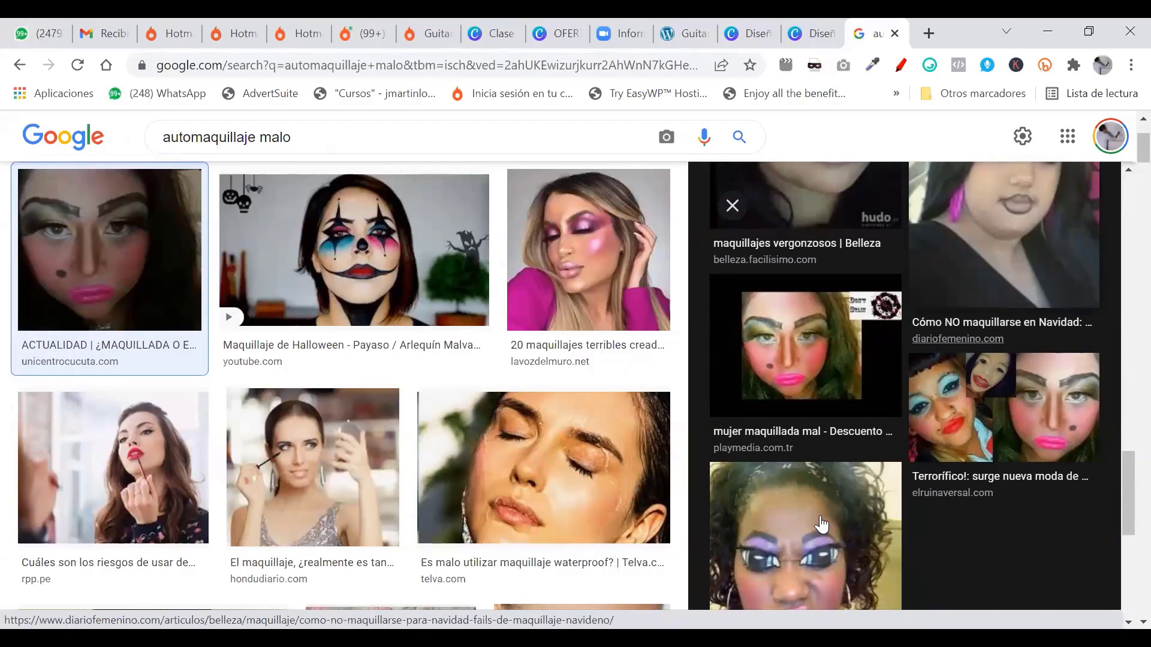
Step: Replace the image search with "maquillajes vergonzosos"
click(252, 138)
key(ctrl+a)
text(ma)
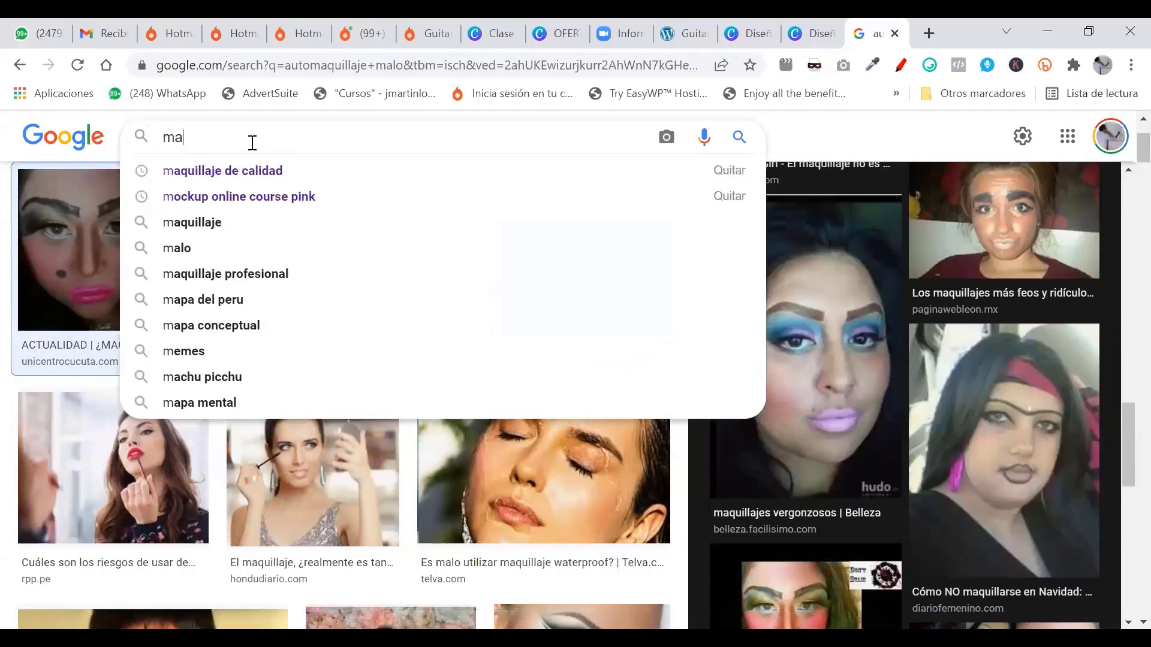
text(quilla)
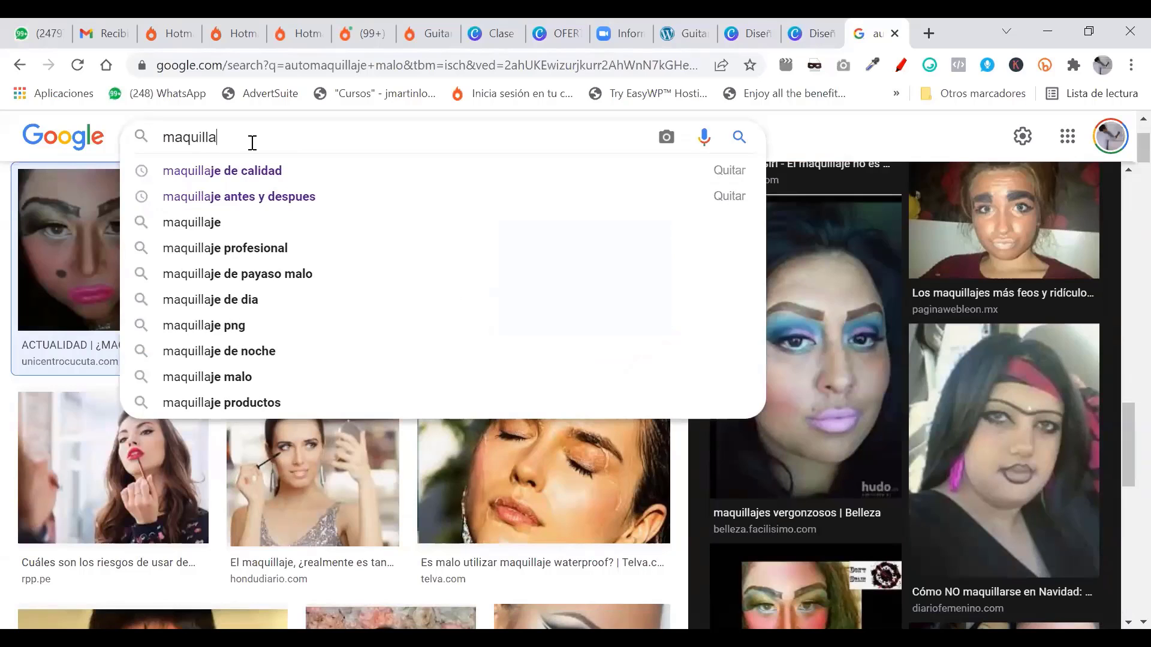
text(je ve)
key(BackSpace)
key(BackSpace)
key(BackSpace)
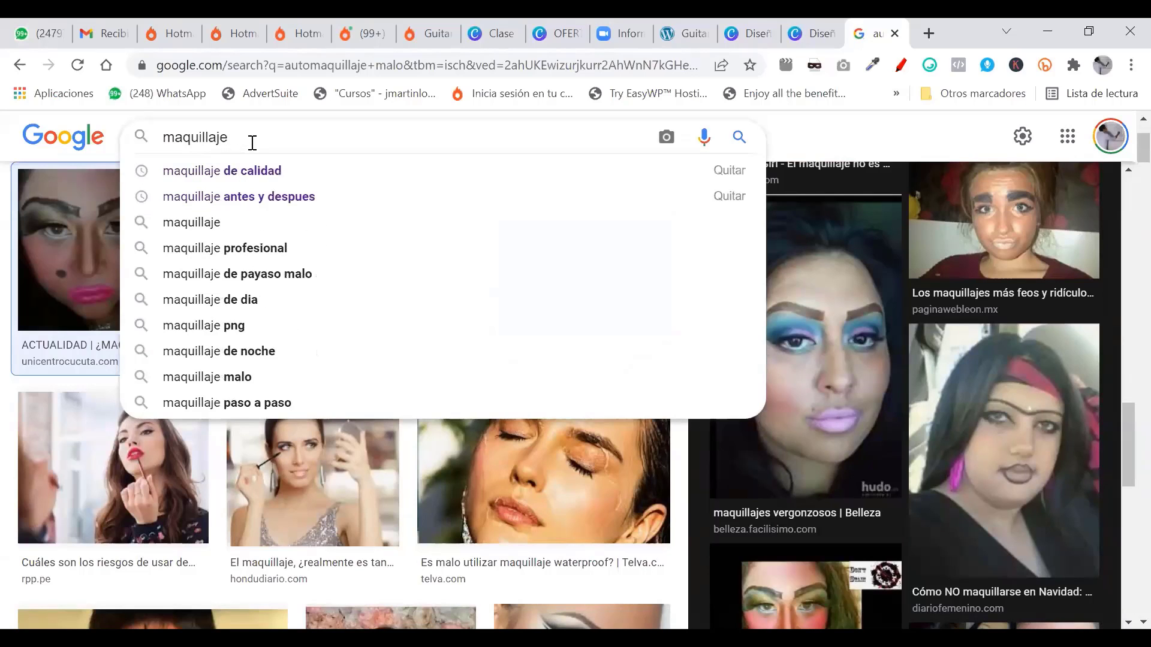
text(s vergonza)
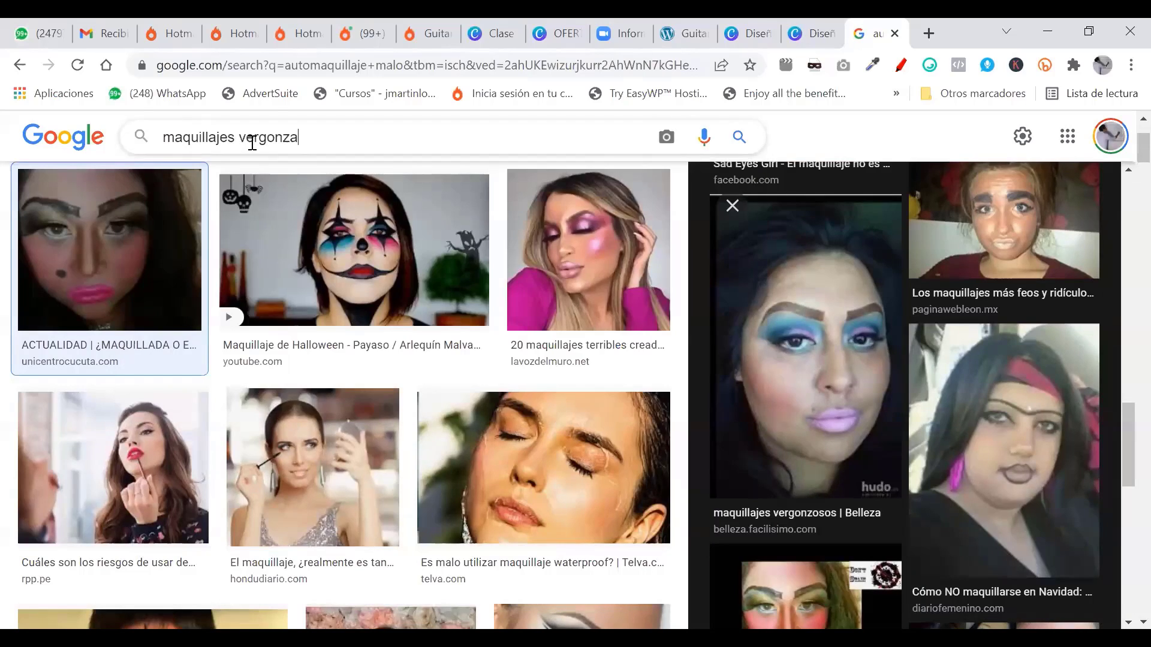
text(sos)
key(Return)
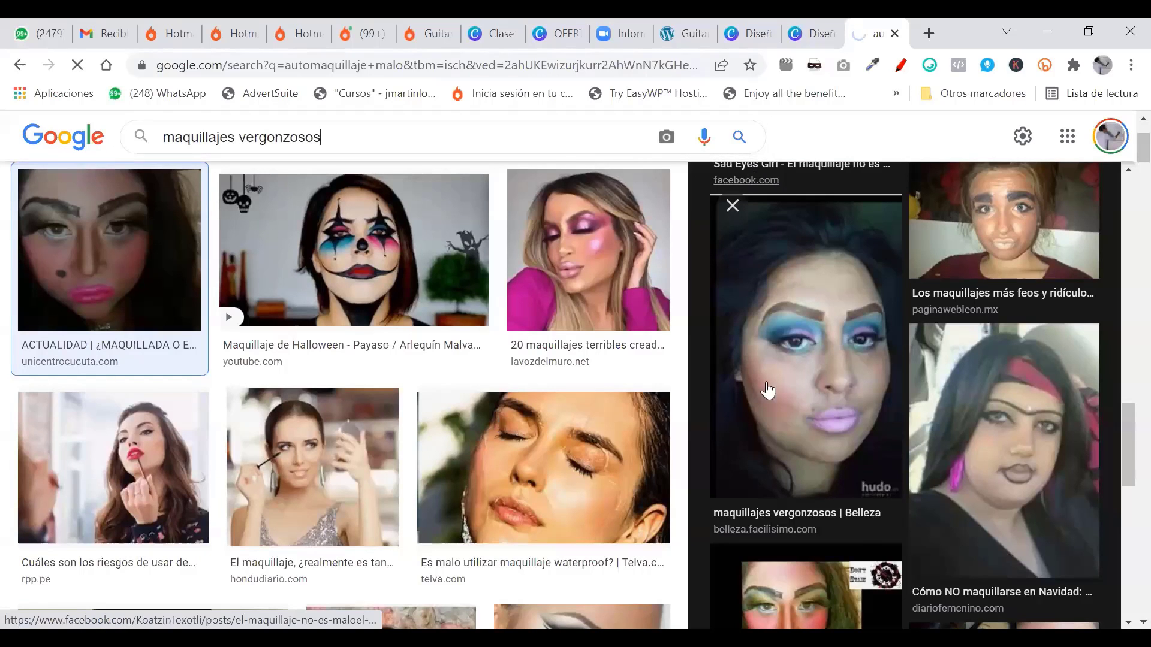
Step: Look through the "maquillajes vergonzosos" image results for a badly done makeup photo
scroll(765, 387, down, 7)
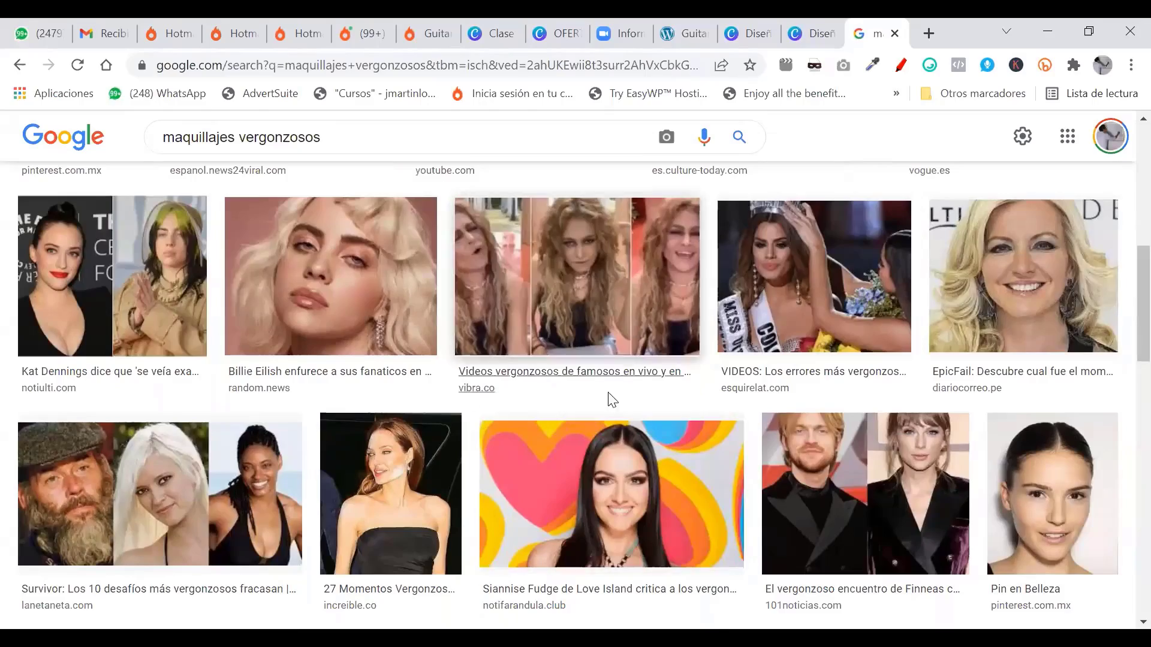
scroll(734, 405, down, 5)
scroll(782, 336, down, 5)
scroll(779, 332, up, 5)
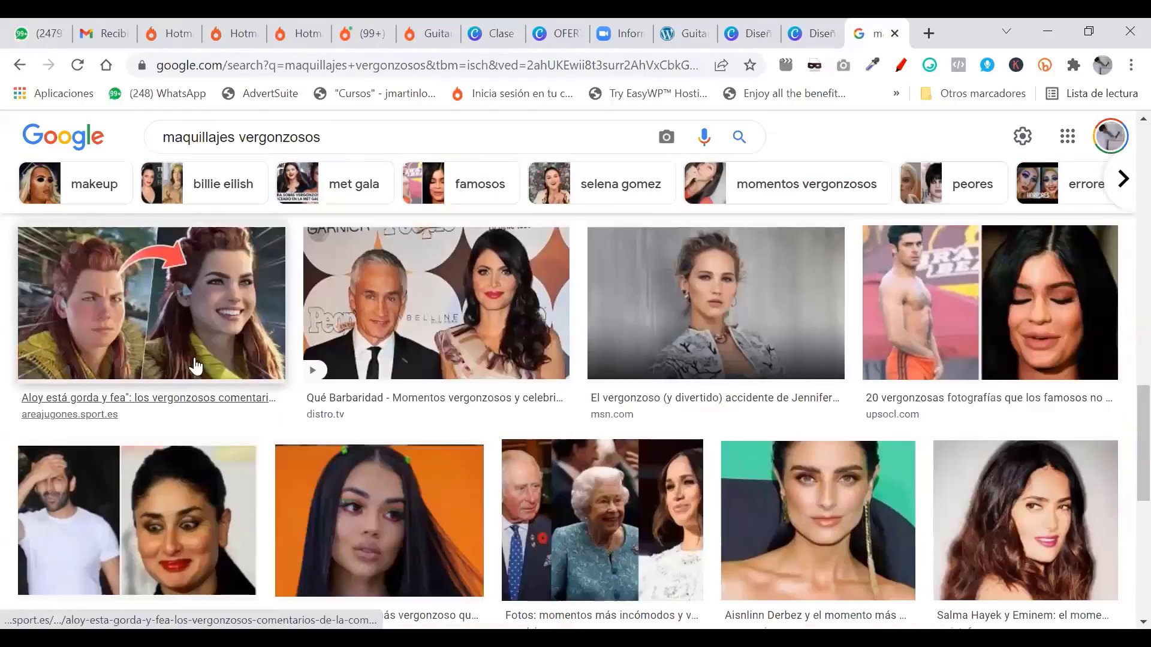
scroll(791, 333, down, 7)
scroll(719, 330, up, 6)
scroll(632, 320, up, 10)
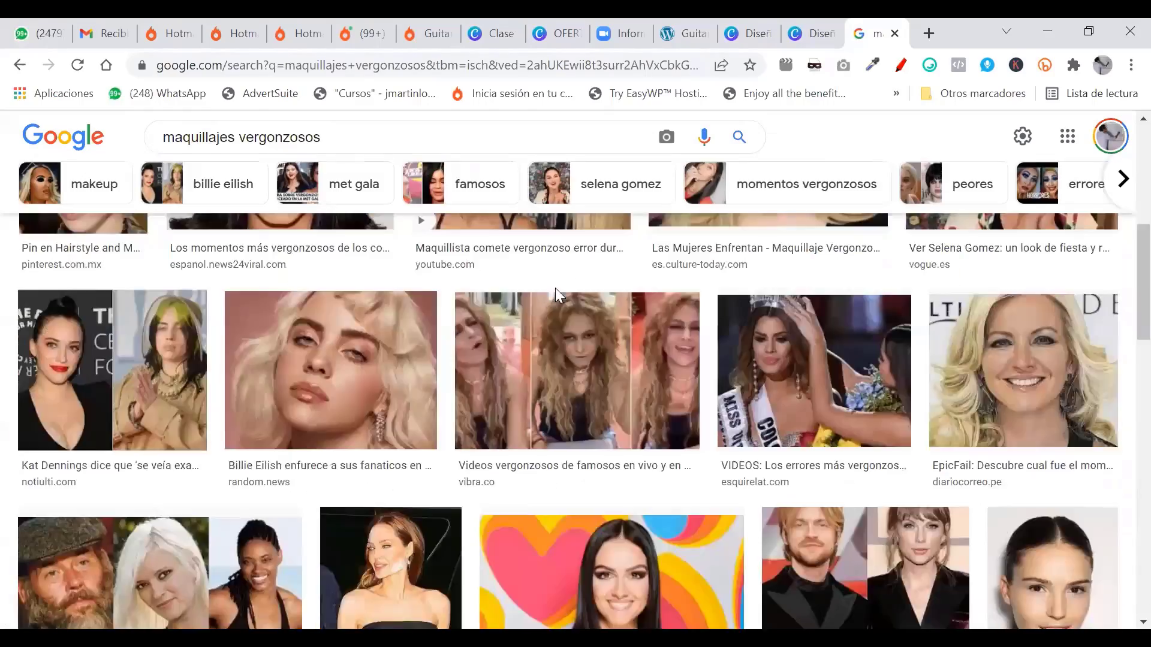
Step: Preview the first "maquillajes vergonzosos" result, with blue eyeshadow, and examine its related images for bad-makeup pictures
click(104, 392)
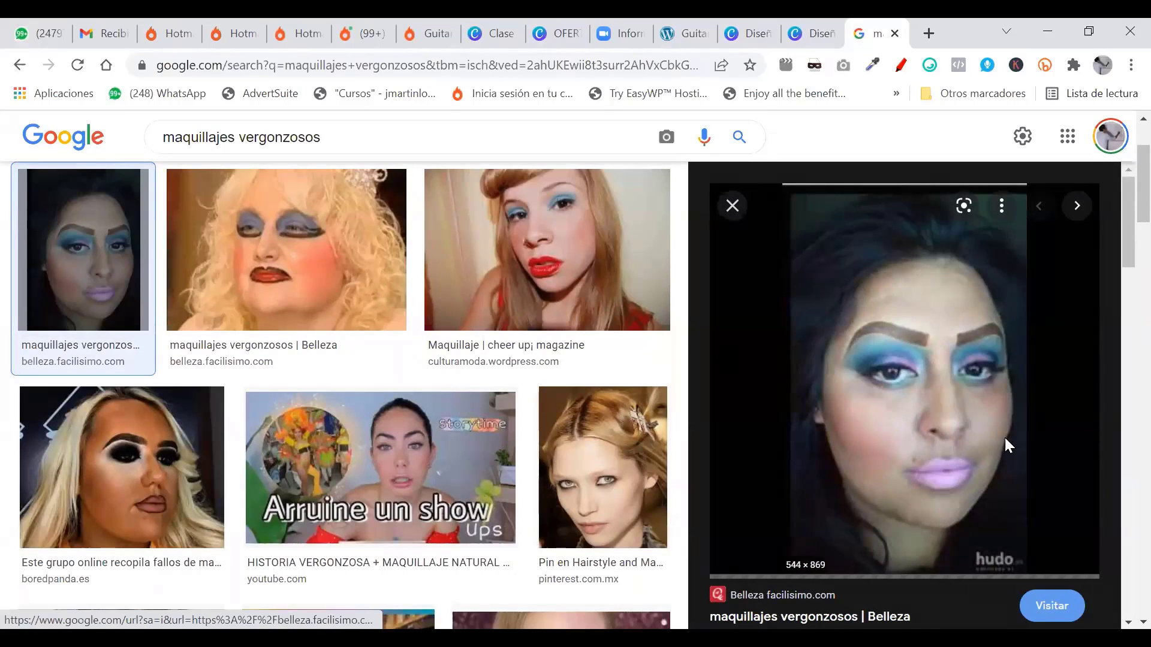
scroll(1005, 439, down, 6)
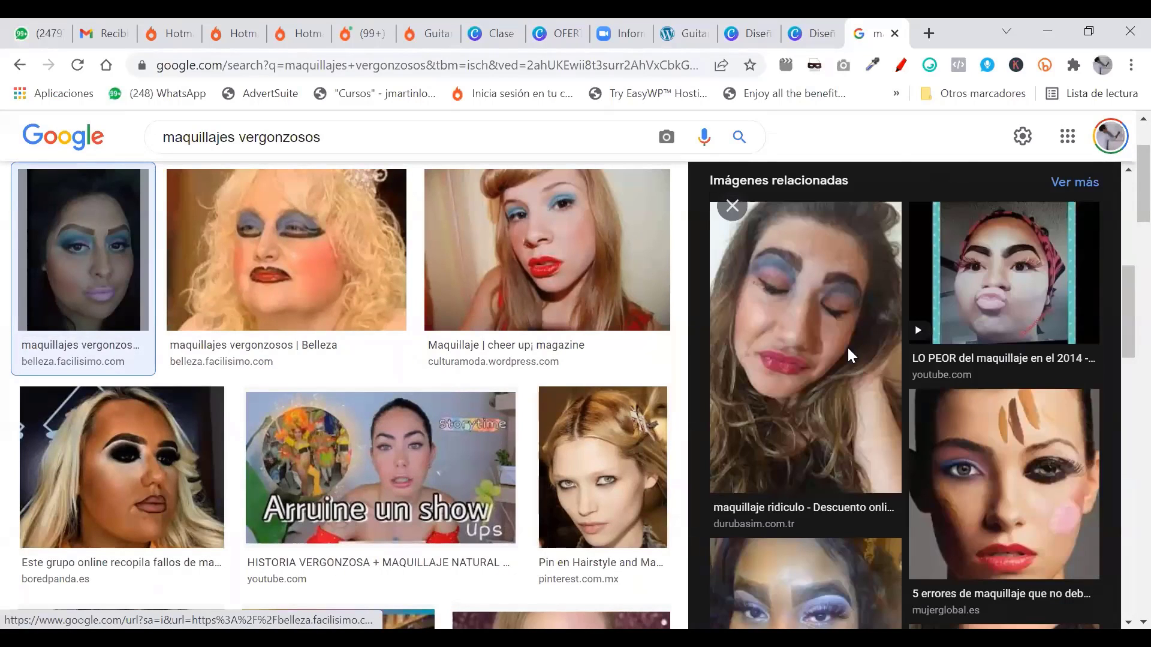
scroll(847, 347, down, 8)
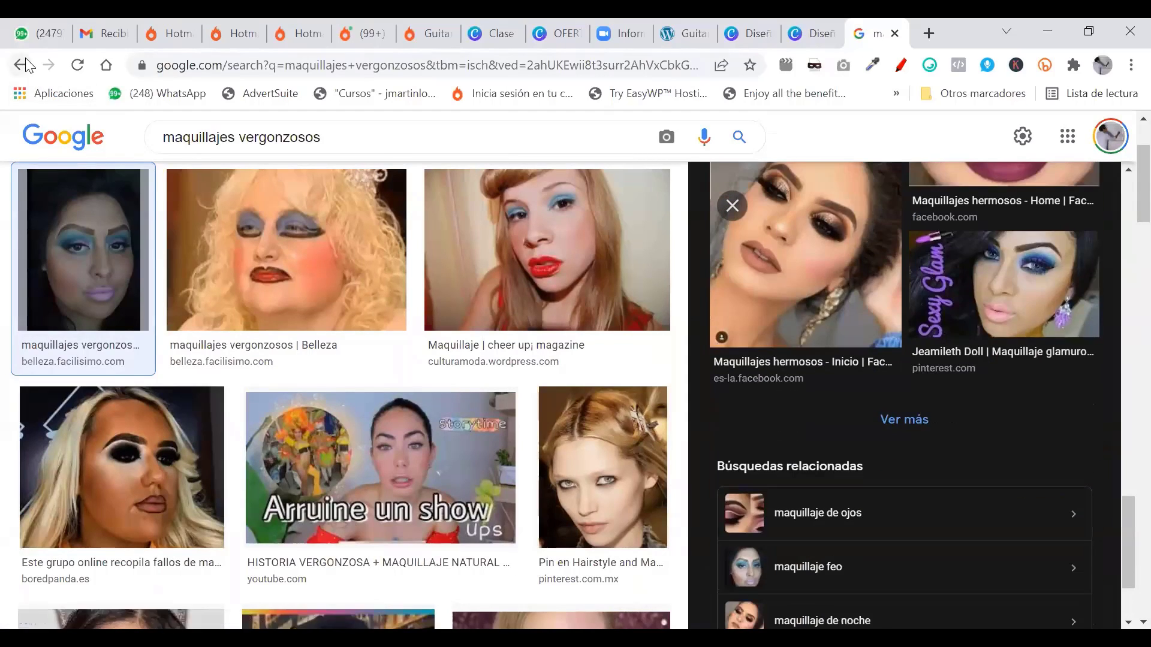
key(Escape)
click(107, 262)
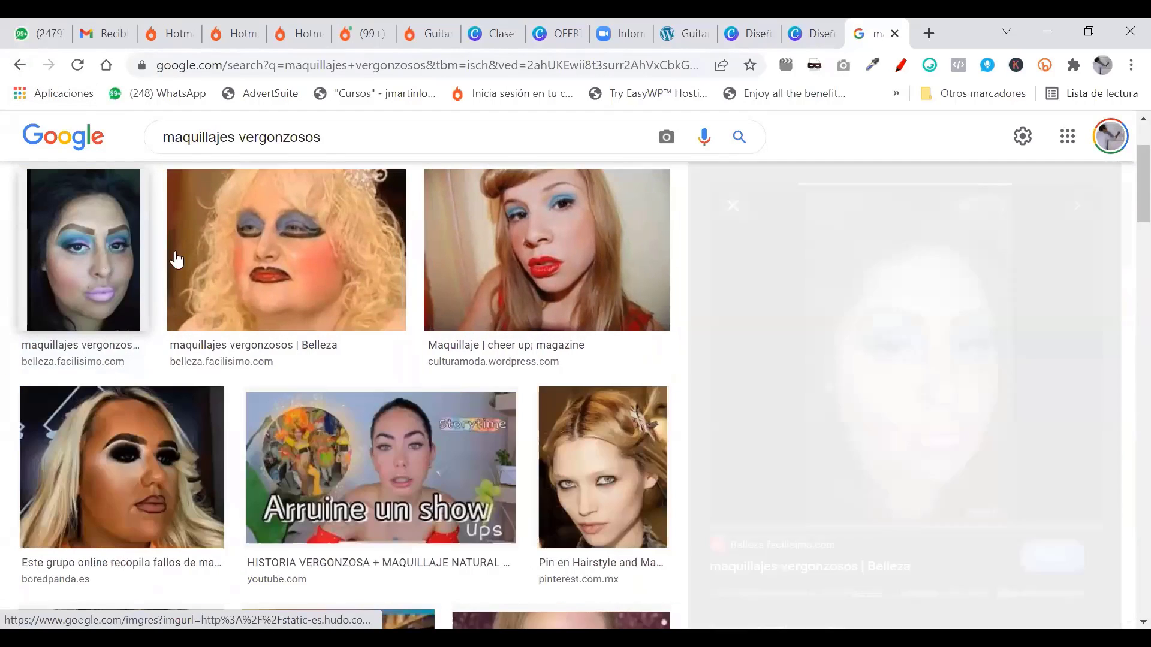
scroll(1006, 431, down, 3)
scroll(1006, 431, down, 5)
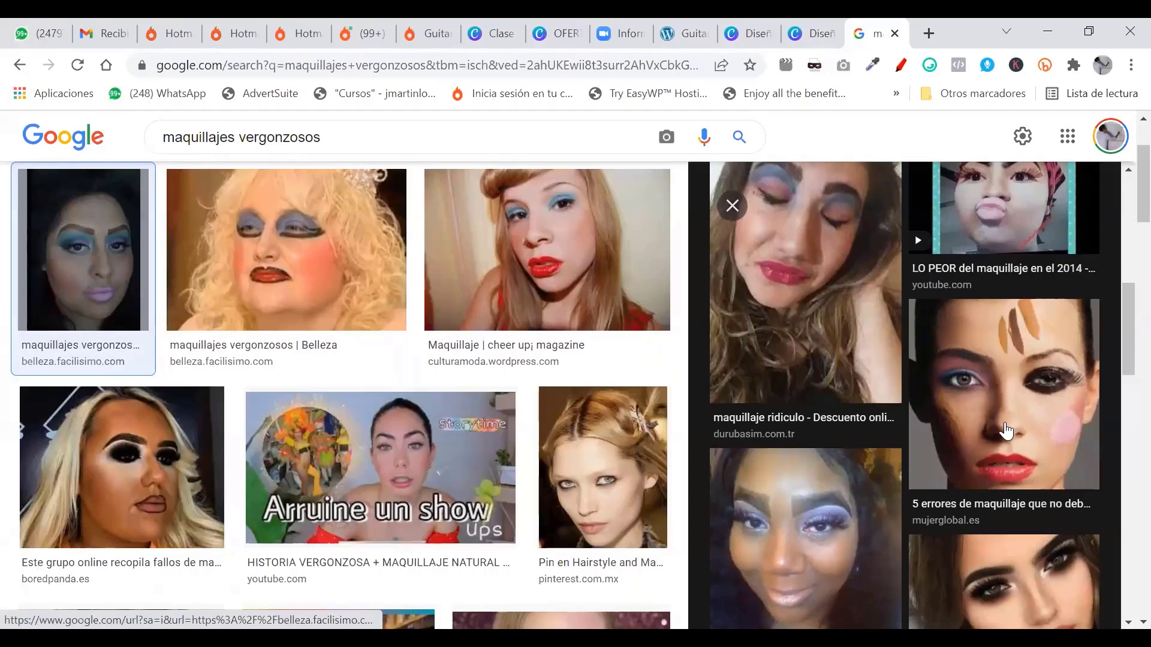
Step: Copy the blue-eyeshadow image from its Google preview and paste it into the Facebook post in Canva
scroll(1013, 465, down, 3)
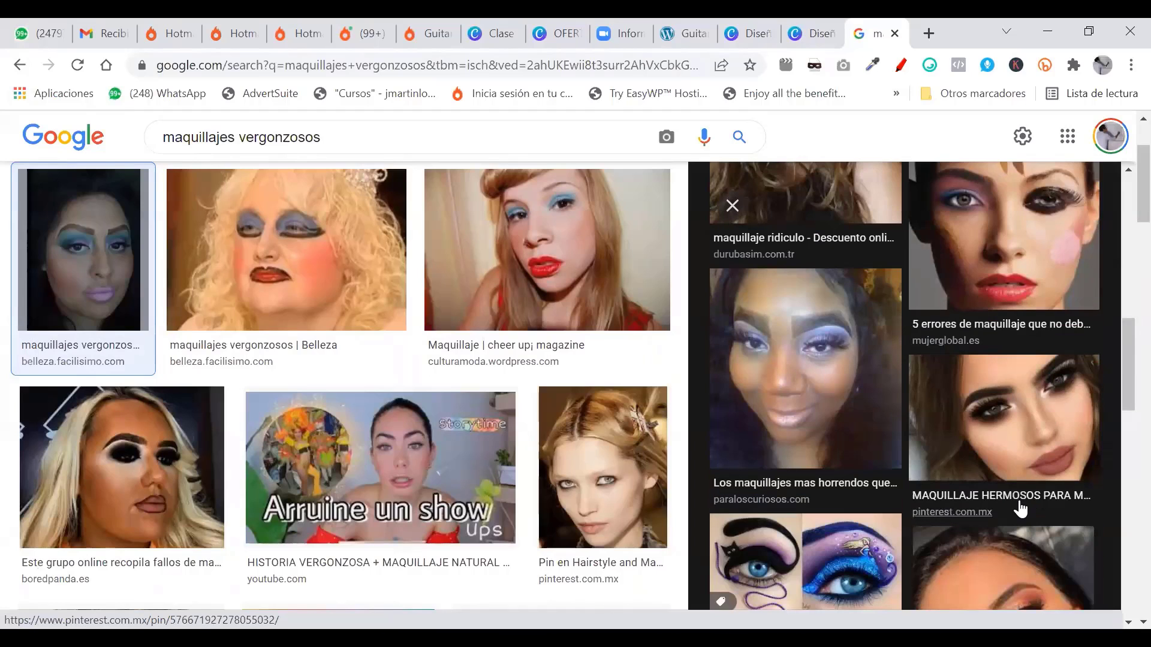
scroll(893, 264, up, 5)
right_click(892, 262)
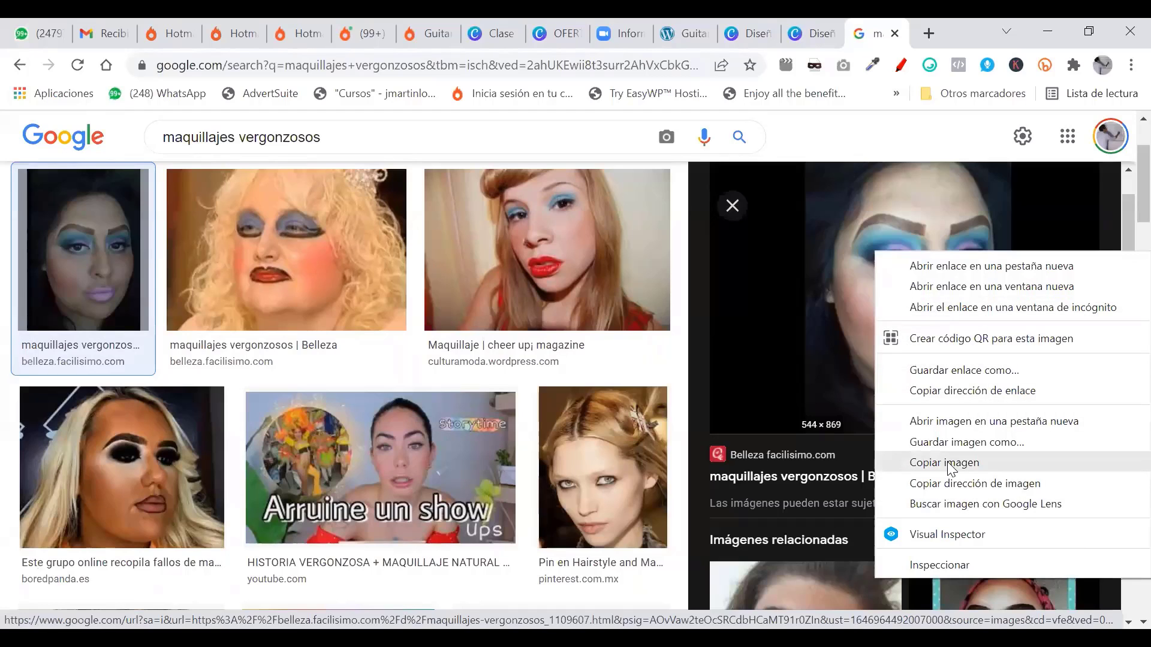
click(759, 375)
scroll(757, 262, up, 3)
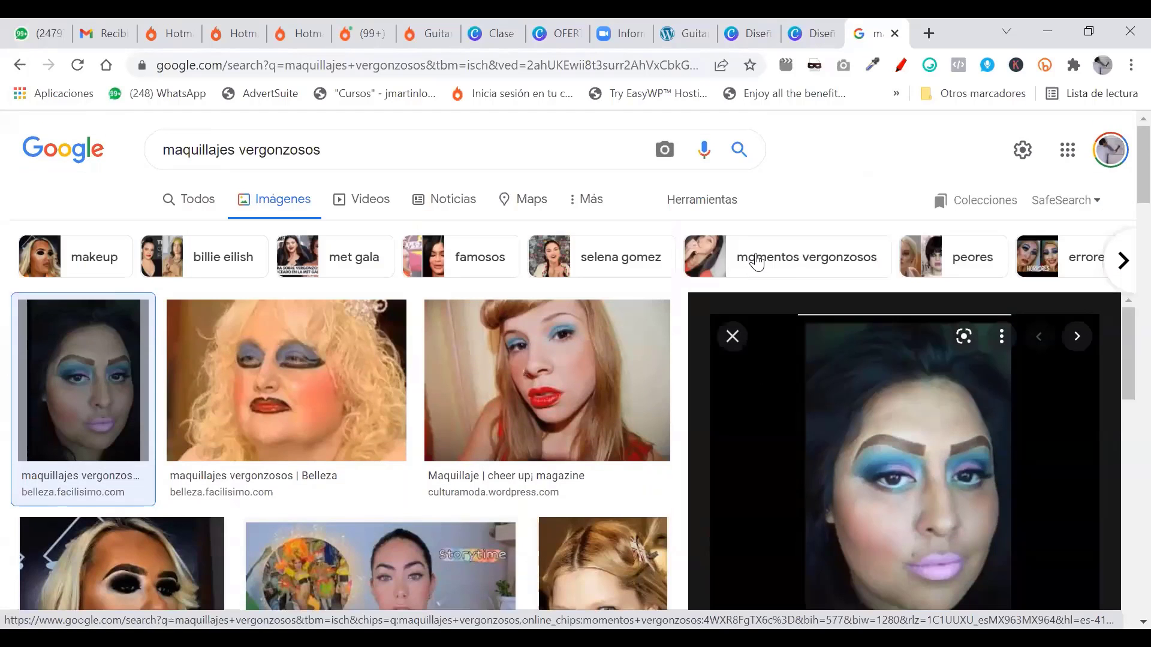
click(824, 30)
right_click(685, 317)
click(763, 390)
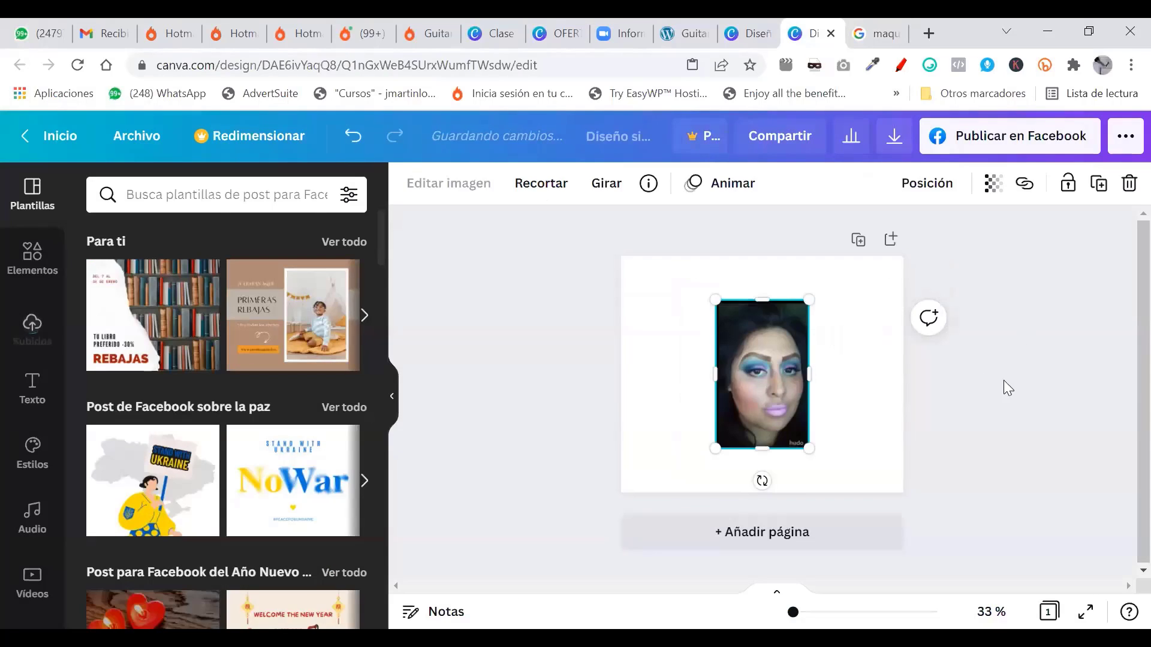
Step: Move the blue-eyeshadow photo to the page's upper-left corner and enlarge it to cover the left half at full height
drag(739, 365, 645, 323)
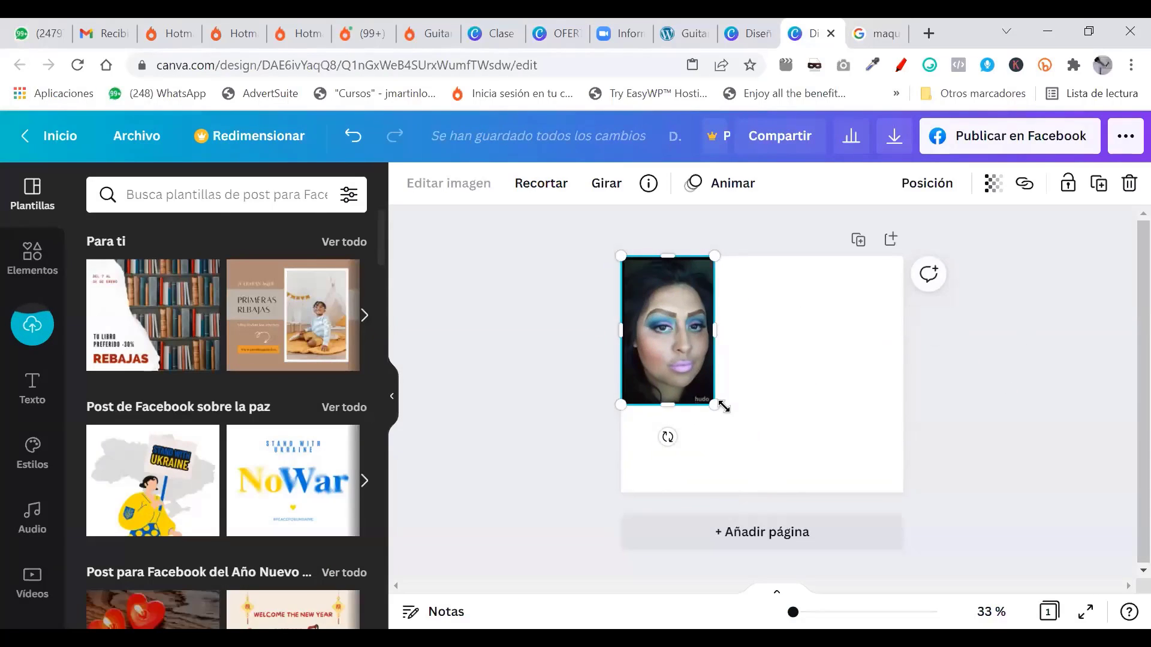
drag(714, 405, 771, 505)
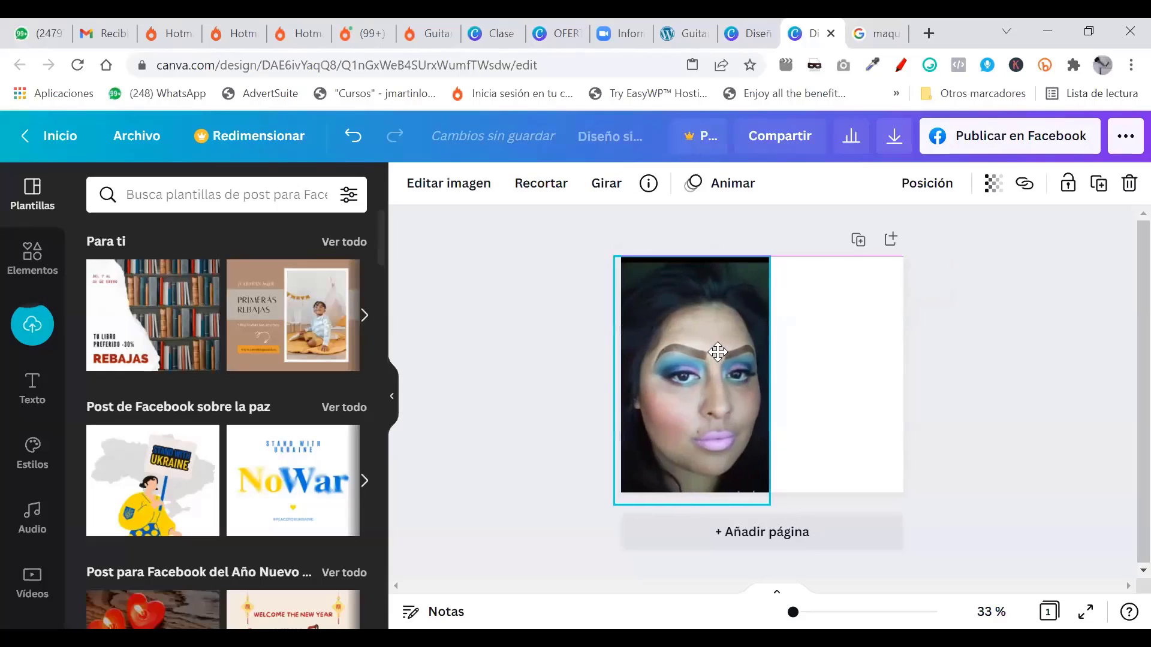
click(822, 367)
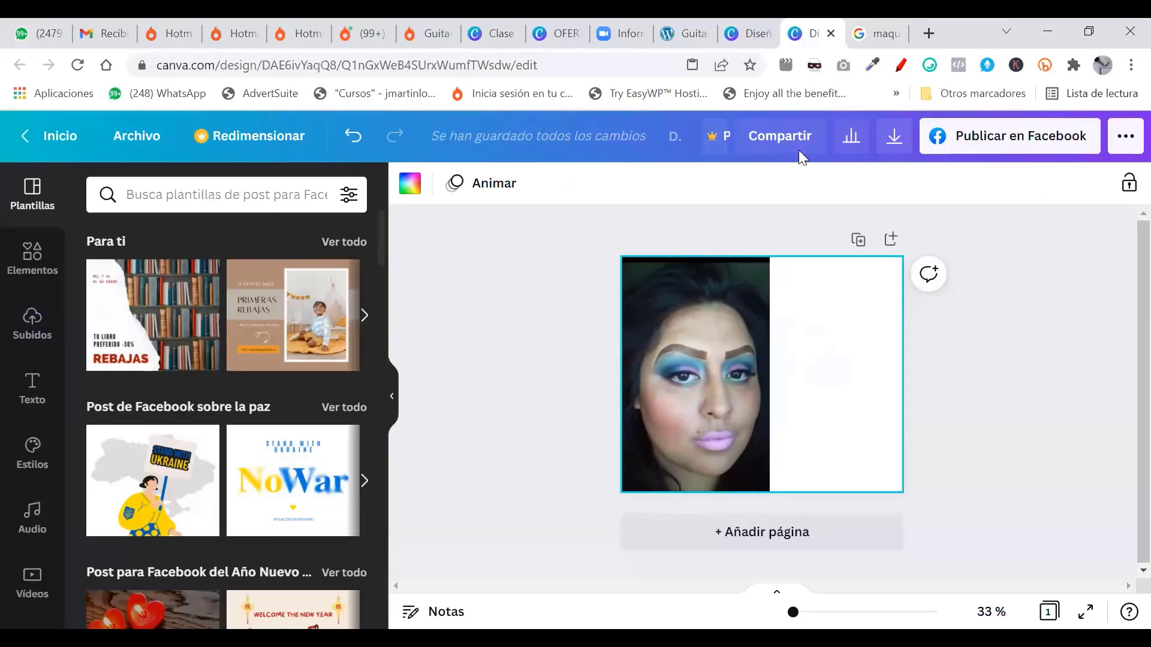
Step: Return to Google Images and change the search text to "automaquillajes perfecto"
click(876, 22)
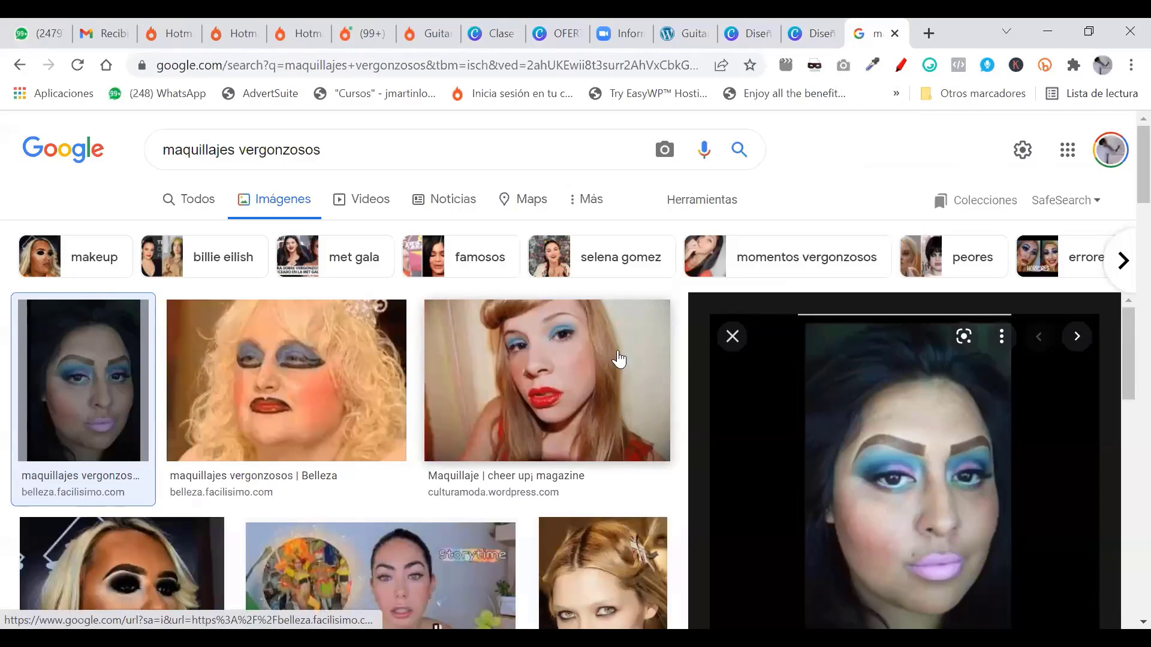
double_click(330, 149)
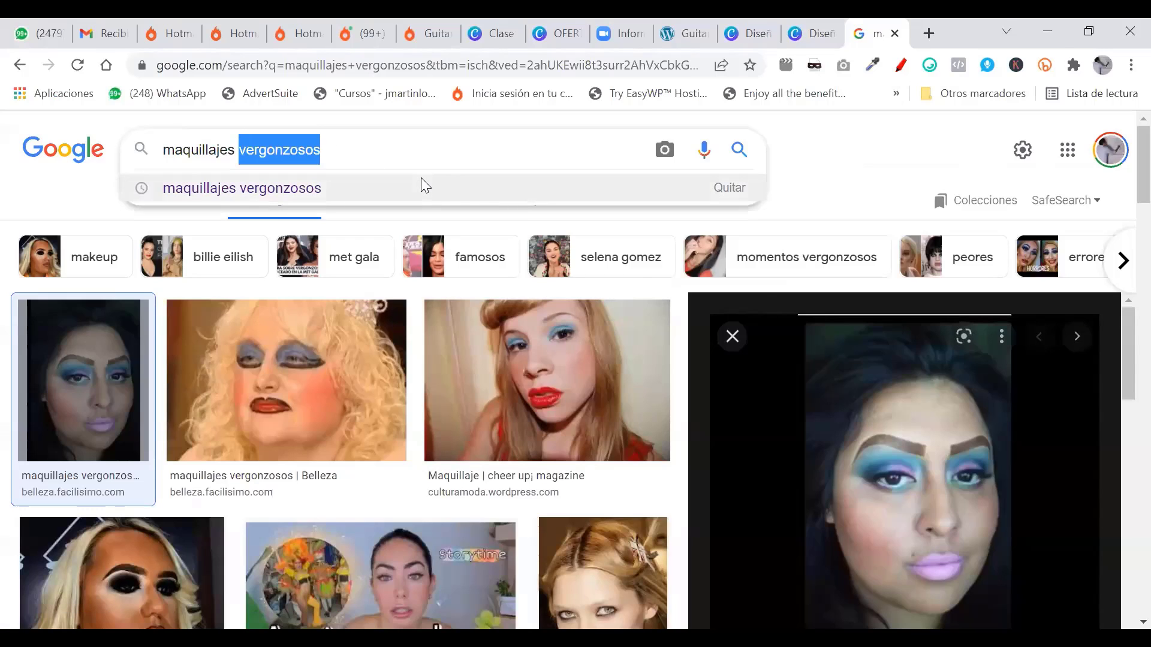
text(perfeccto)
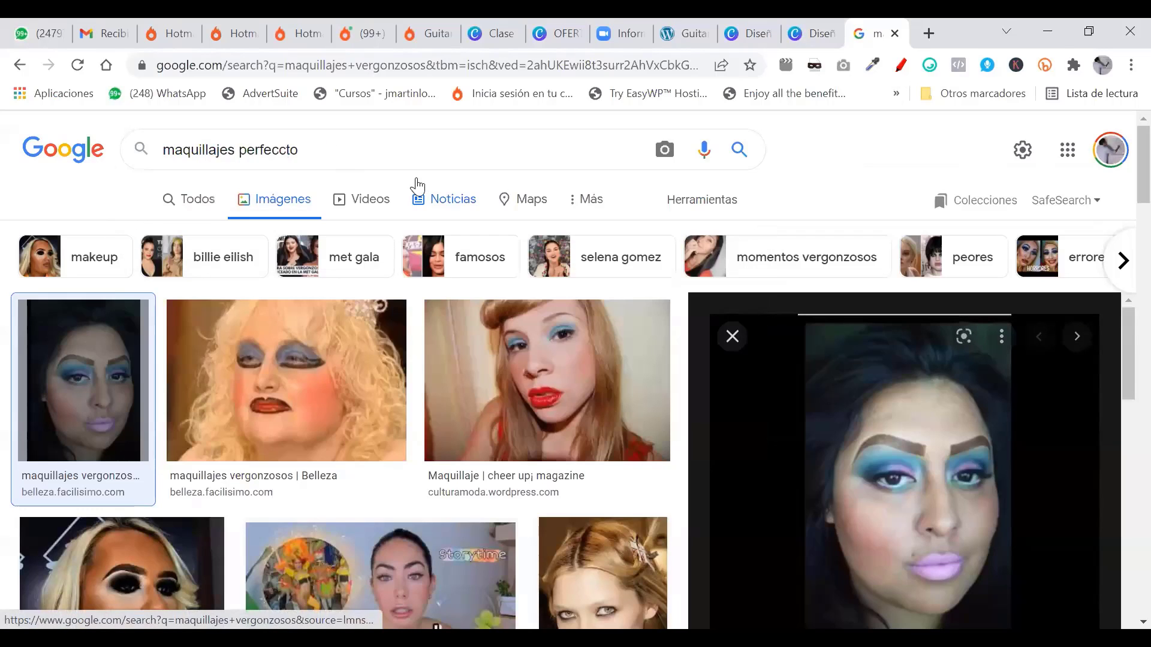
text(auto)
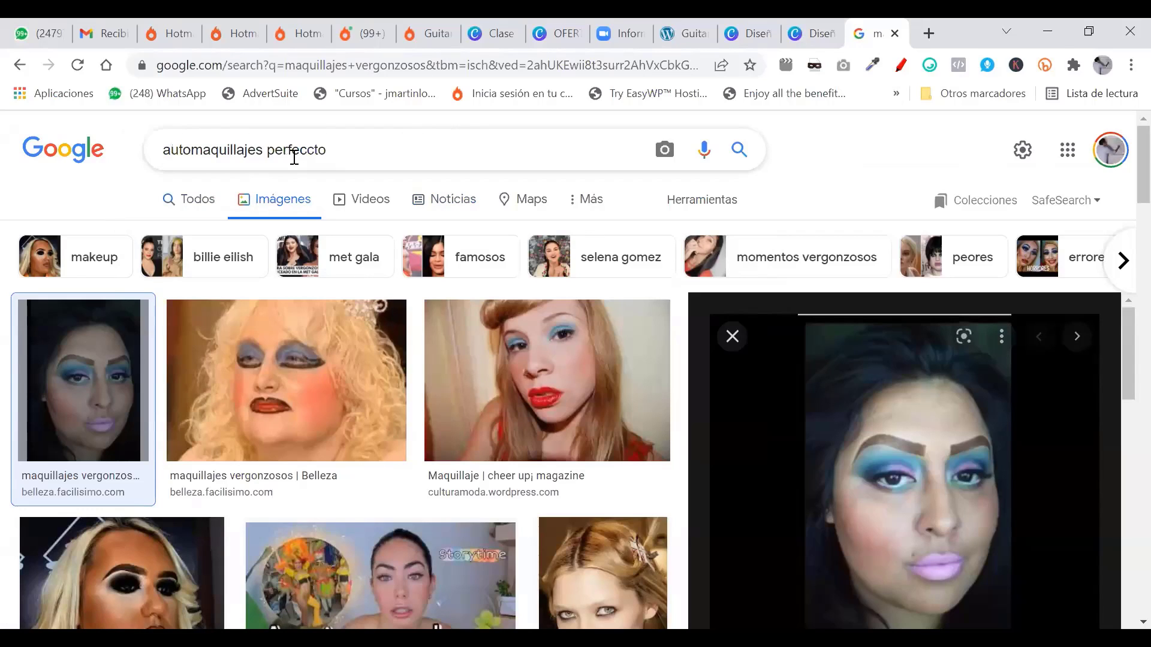
drag(328, 149, 316, 147)
text(to)
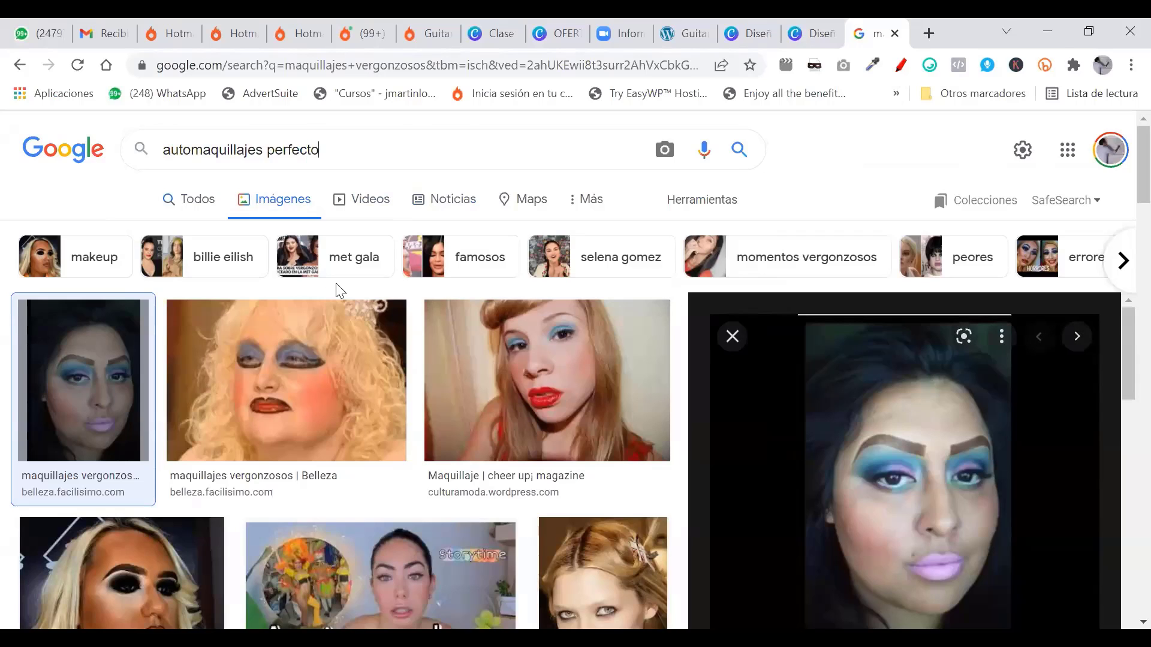
Step: Go back to the "automaquillaje malo" image results and preview the Unicentro Cúcuta bad-makeup image
click(21, 67)
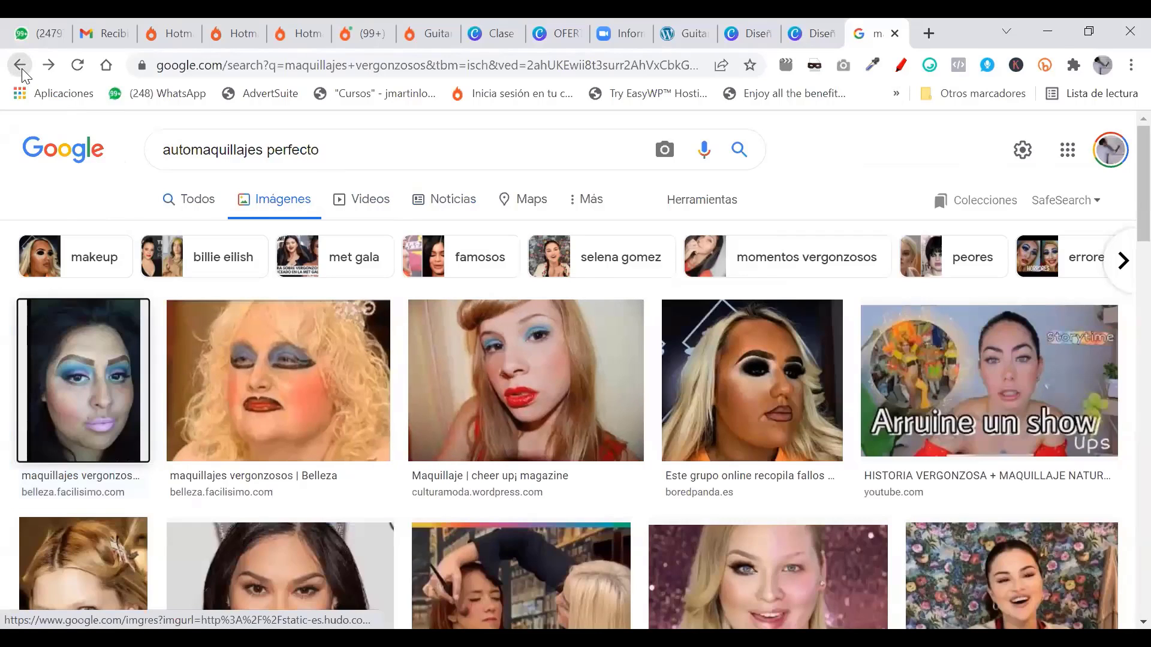
right_click(21, 67)
click(463, 155)
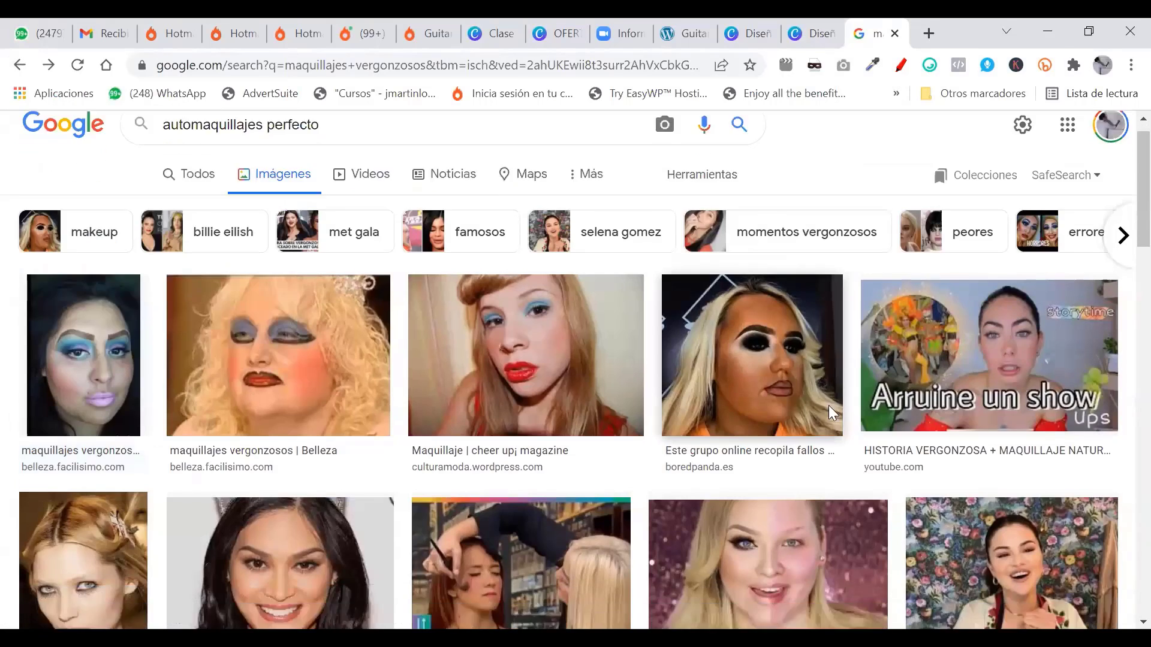
scroll(829, 406, down, 5)
scroll(610, 332, up, 5)
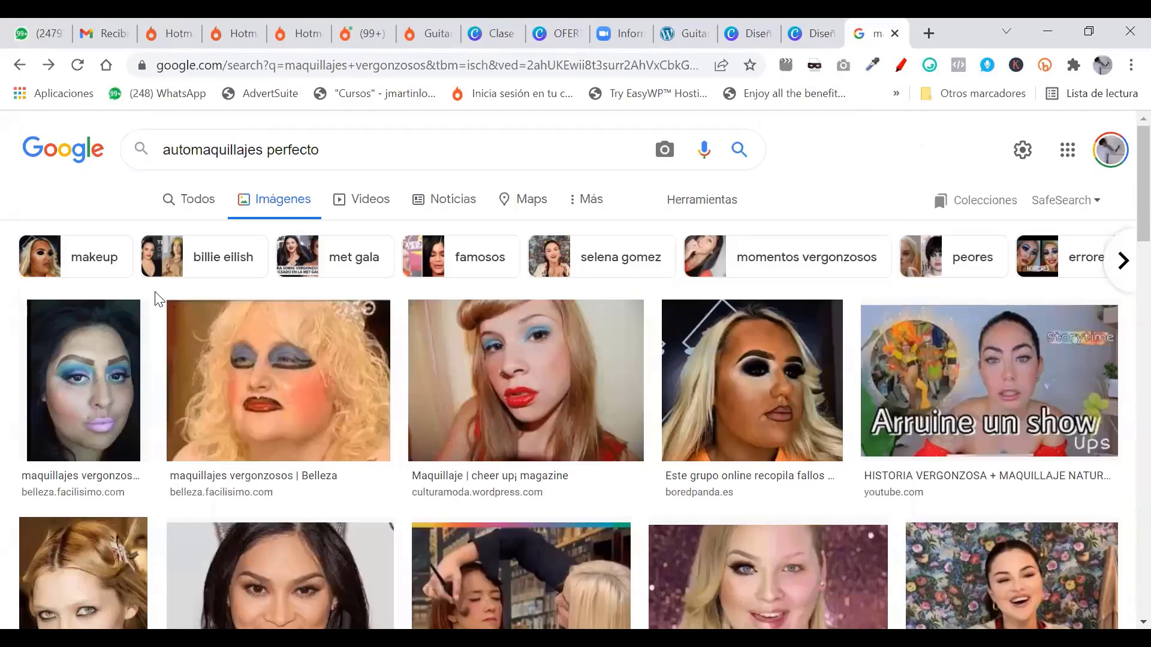
click(19, 65)
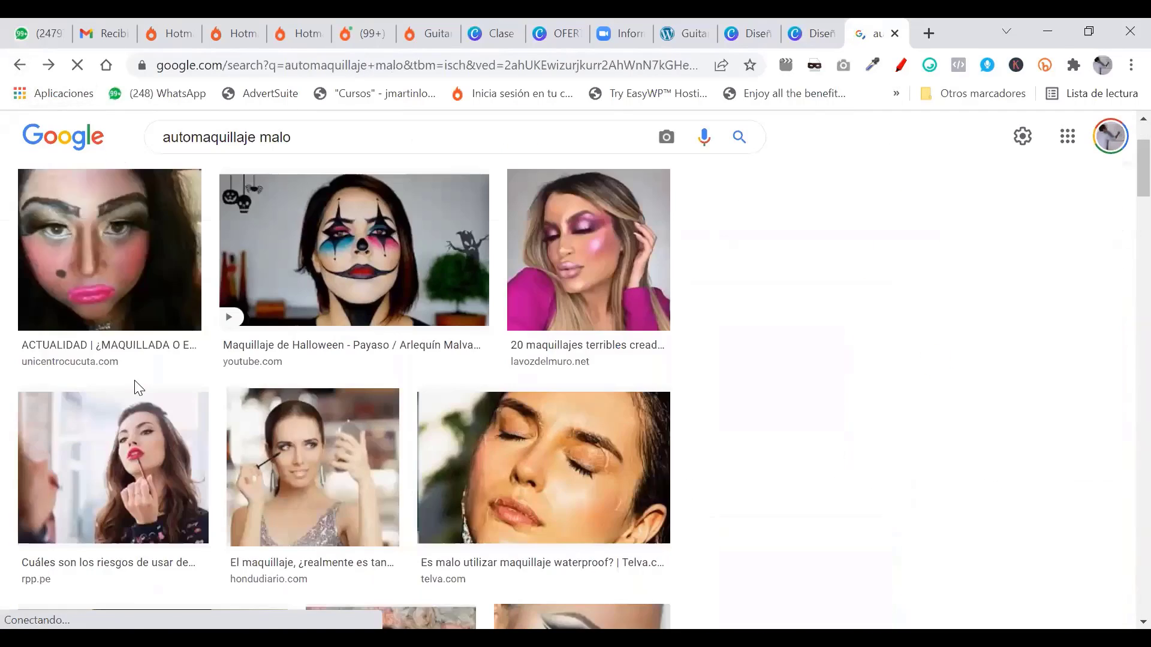
click(137, 360)
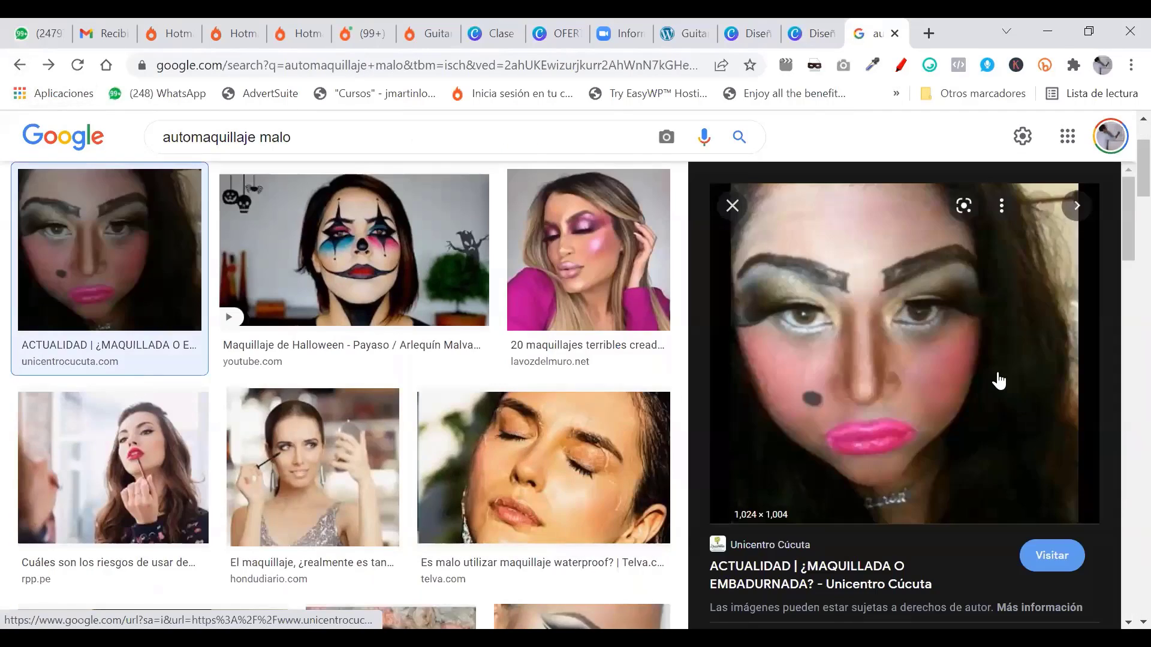
Step: Copy the previewed Unicentro Cúcuta bad-makeup image to the clipboard
right_click(863, 305)
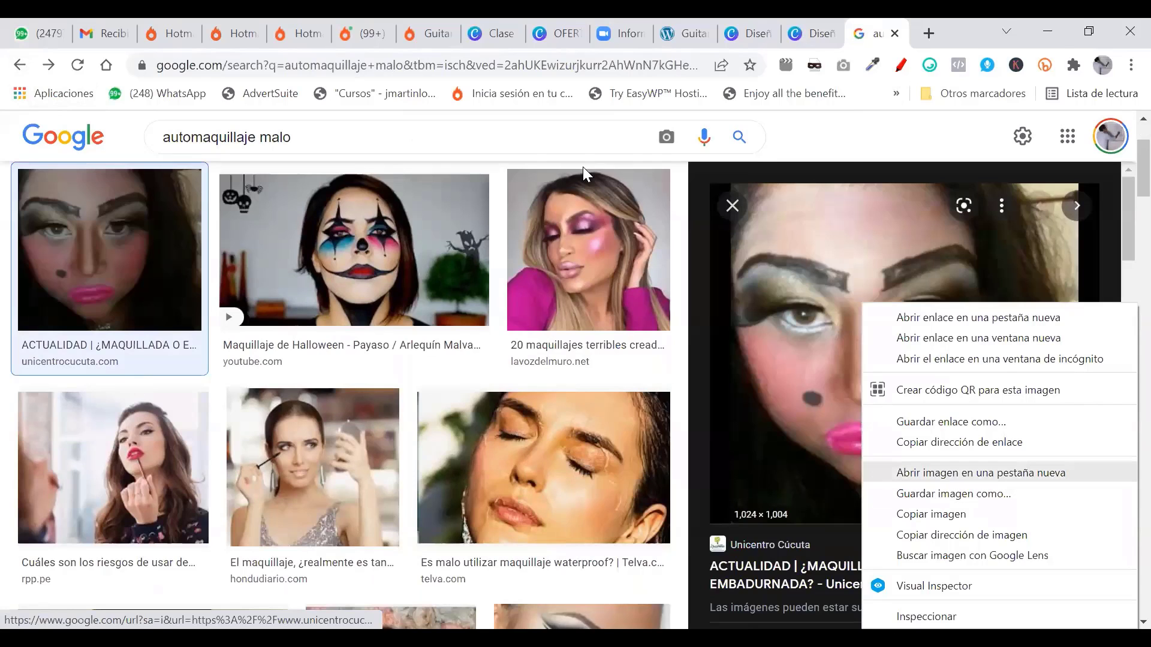
scroll(1017, 463, down, 10)
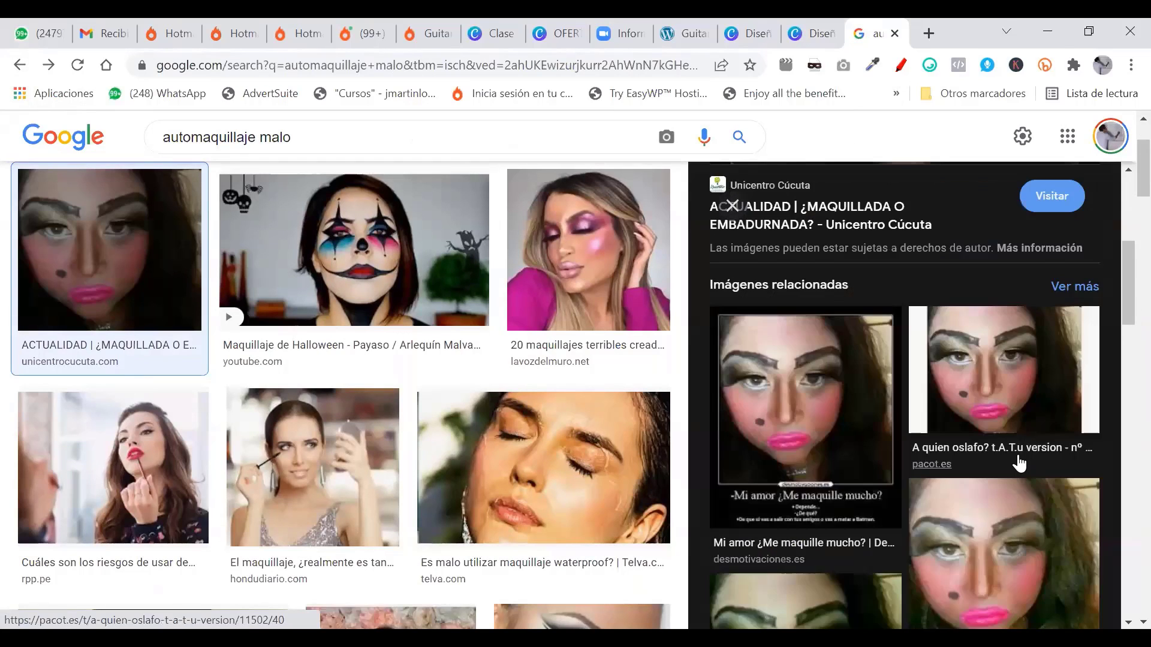
scroll(952, 319, up, 10)
right_click(879, 241)
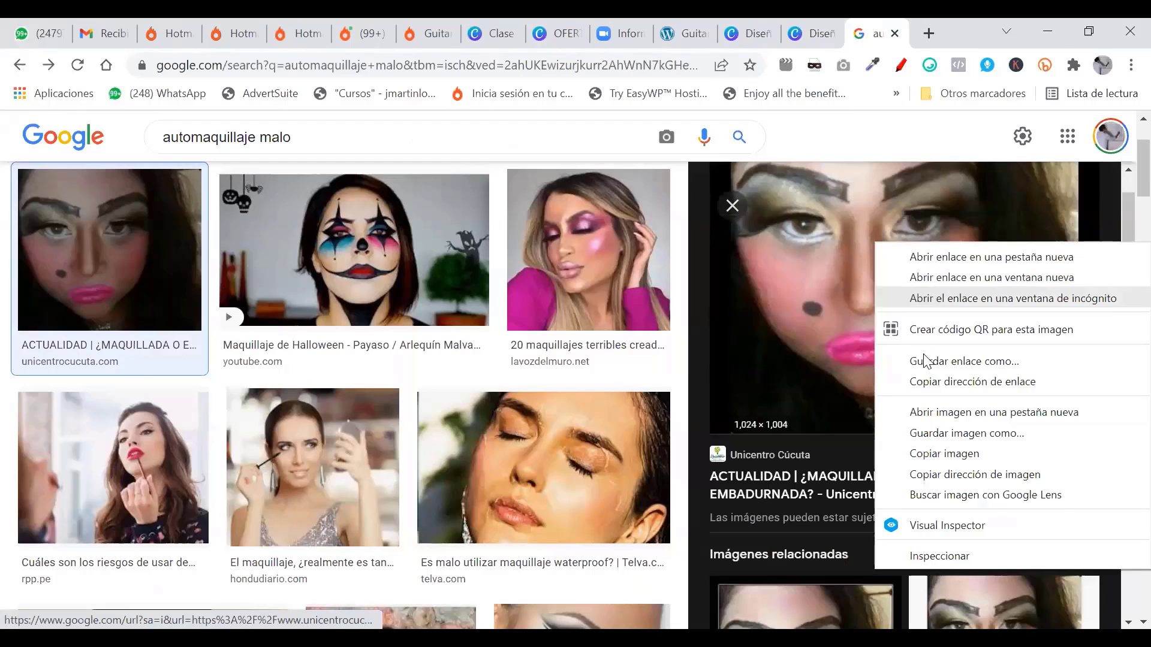
click(938, 451)
Step: In the Canva post, delete the blue-eyeshadow photo and paste the copied bad-makeup image in its place
click(812, 33)
click(696, 313)
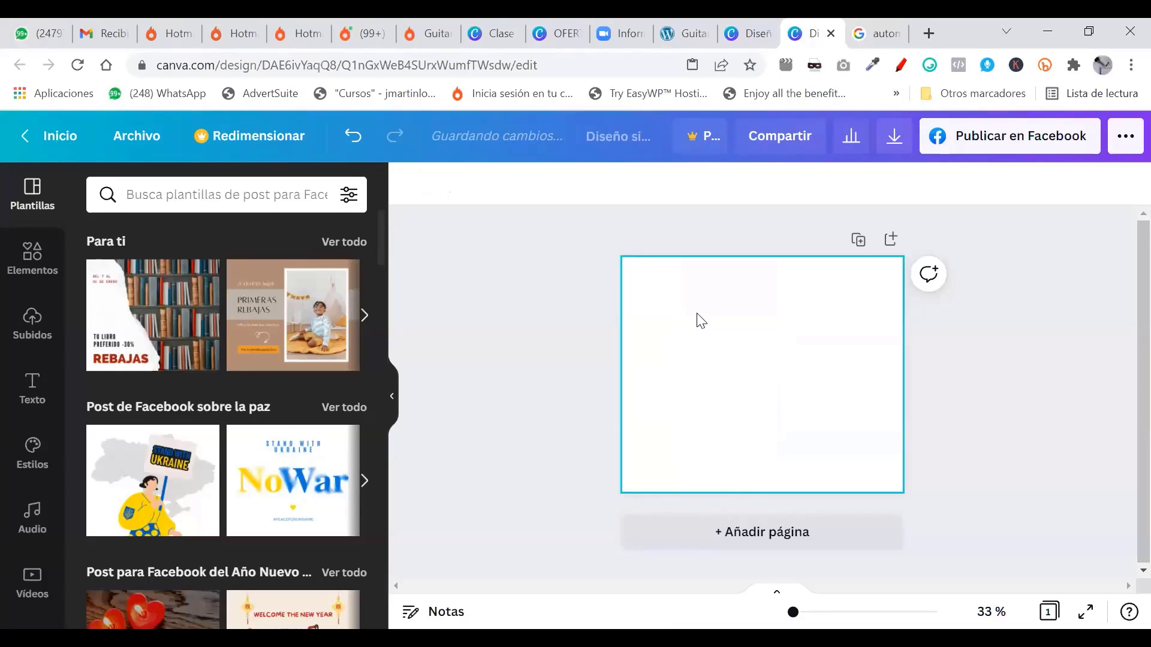
key(Delete)
key(ctrl+v)
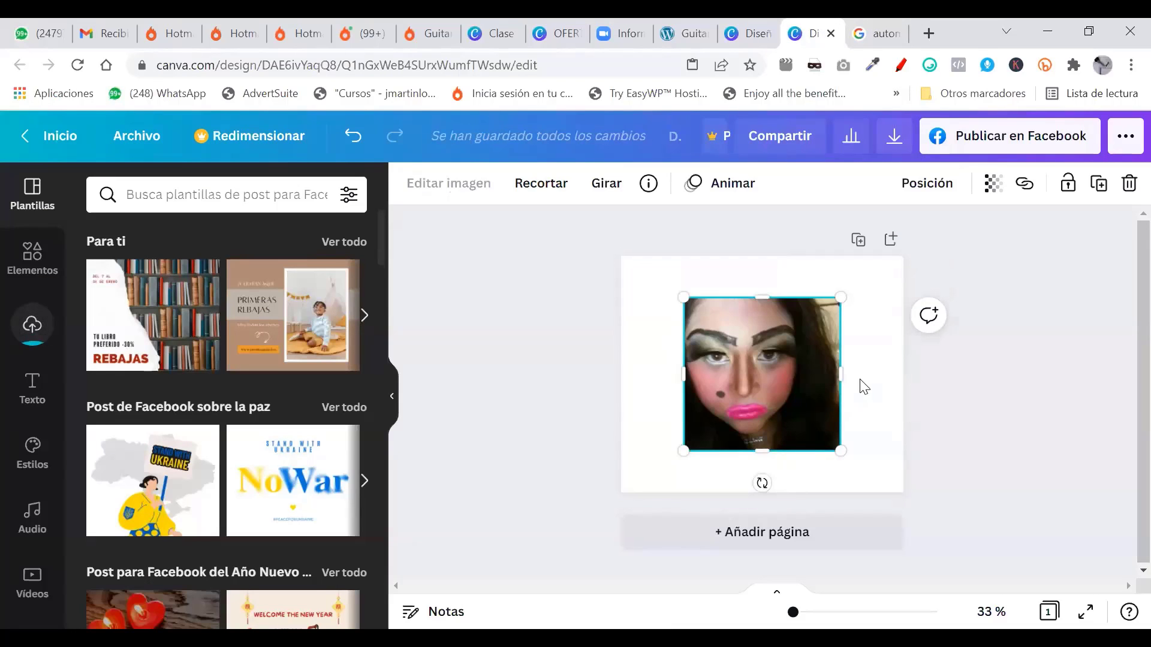
Step: Crop the pasted photo slightly narrower, enlarge it, and move it to the page's left side so it spans the full height
drag(842, 373, 828, 369)
drag(819, 450, 851, 532)
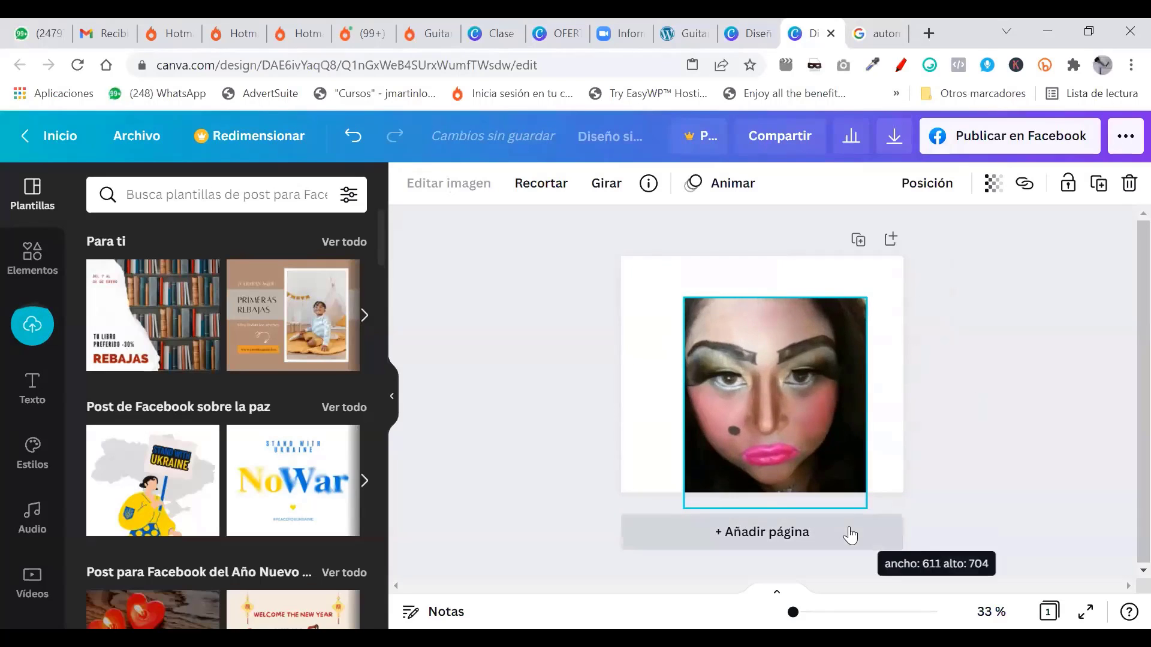
drag(809, 415, 723, 387)
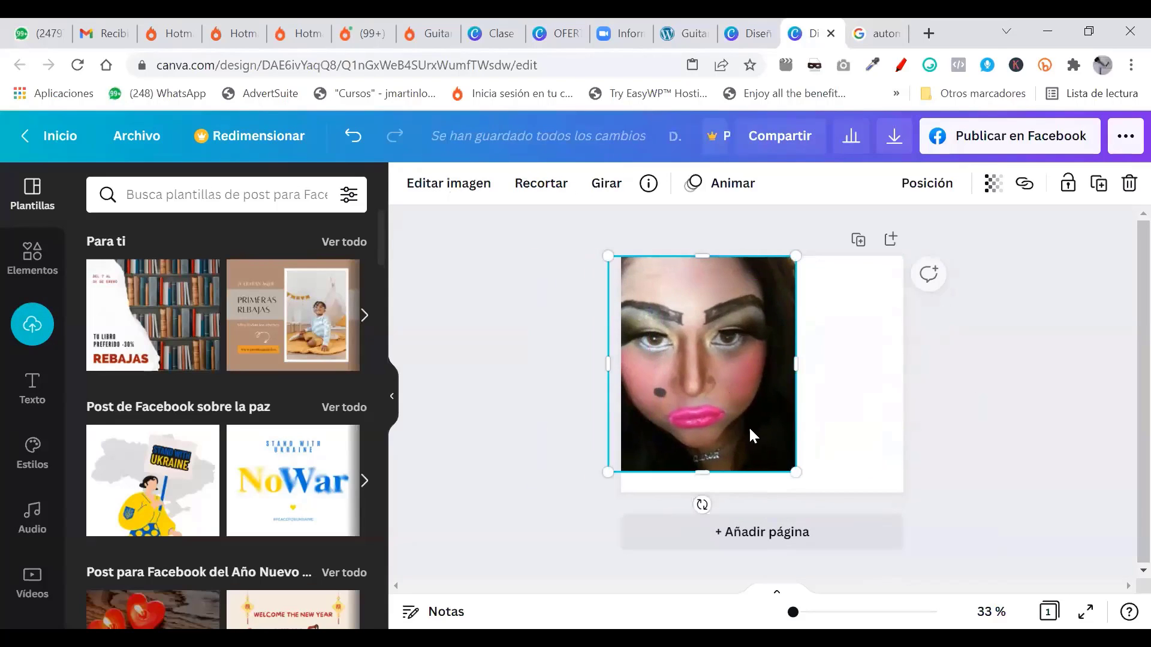
drag(790, 470, 810, 511)
drag(789, 444, 776, 408)
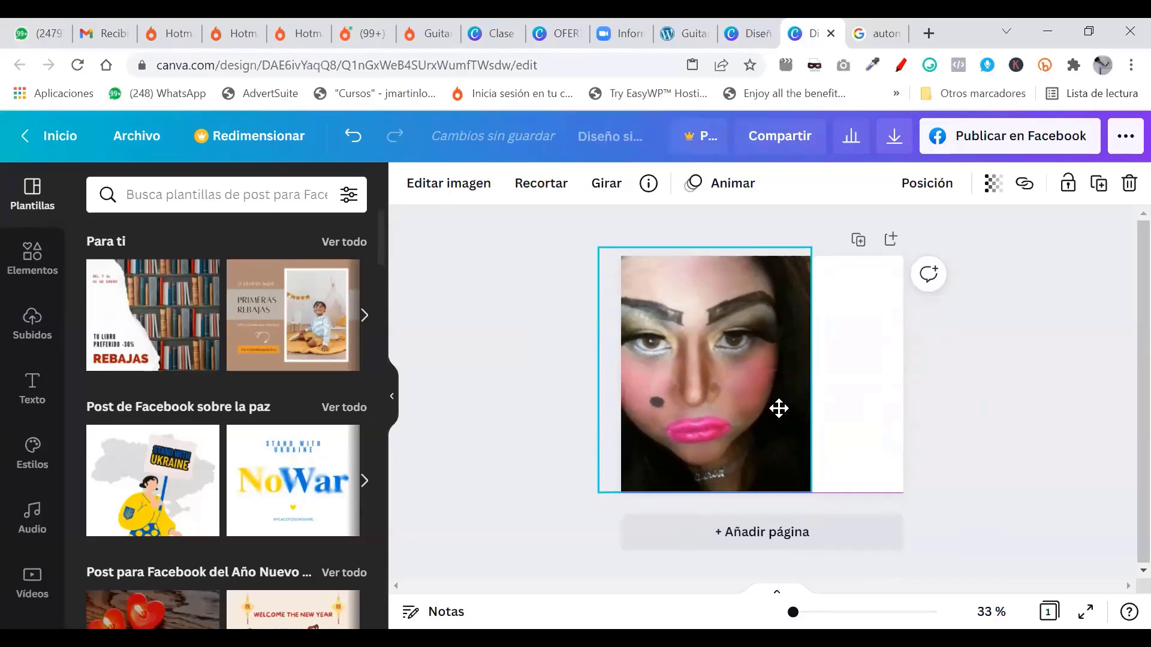
Step: Fit the photo to the page height, trim its right edge near the middle of the page, and shift it slightly left
mouse_move(597, 254)
mouse_down()
mouse_move(602, 271)
mouse_move(605, 256)
mouse_up()
drag(818, 353, 781, 352)
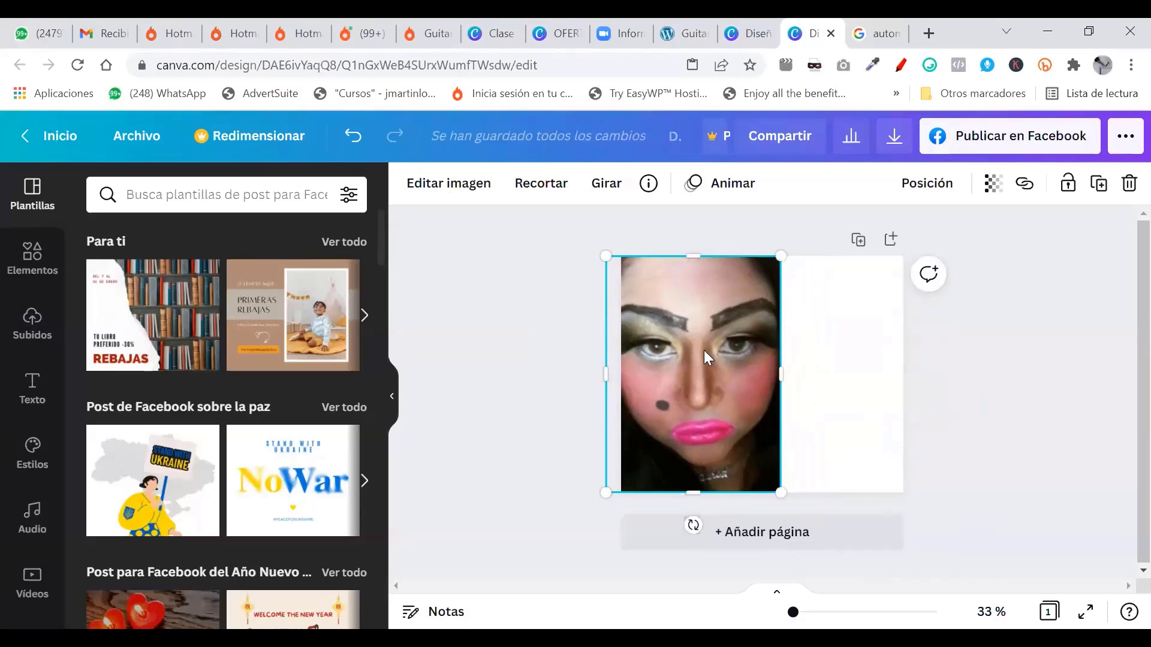
mouse_move(703, 346)
mouse_down()
mouse_move(712, 354)
mouse_move(699, 350)
mouse_up()
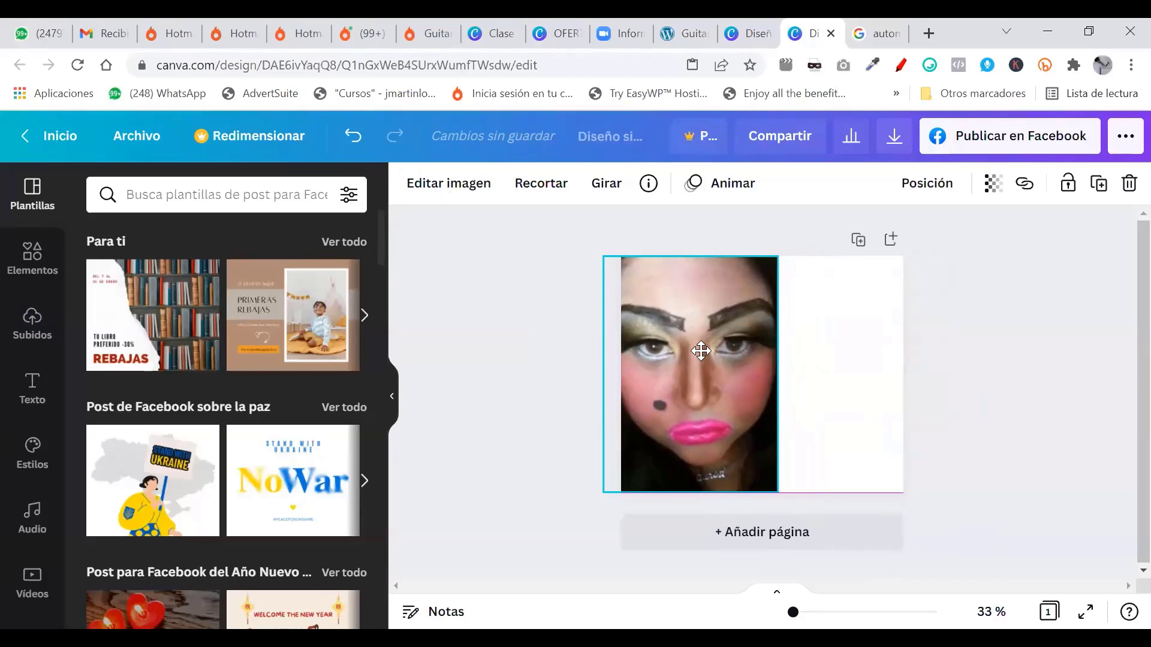
click(827, 385)
Step: Return to Google Images and replace the "automaquillaje malo" search with "automaquillaje perefcto"
click(875, 34)
scroll(531, 406, up, 1)
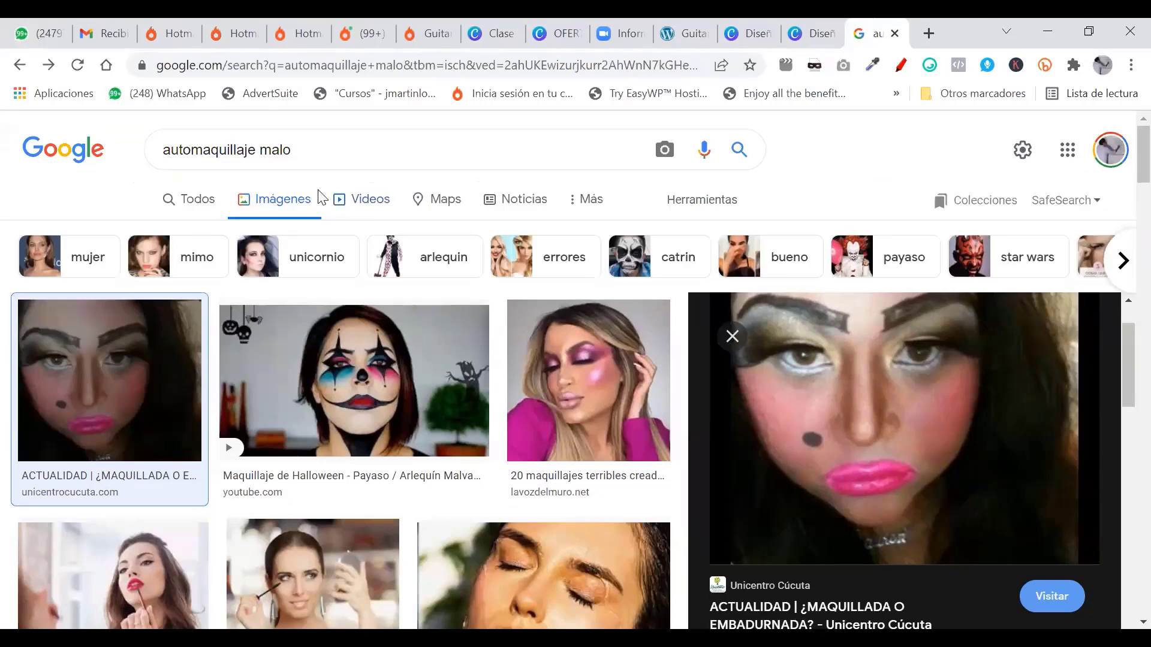
drag(319, 144, 261, 149)
text(perefct)
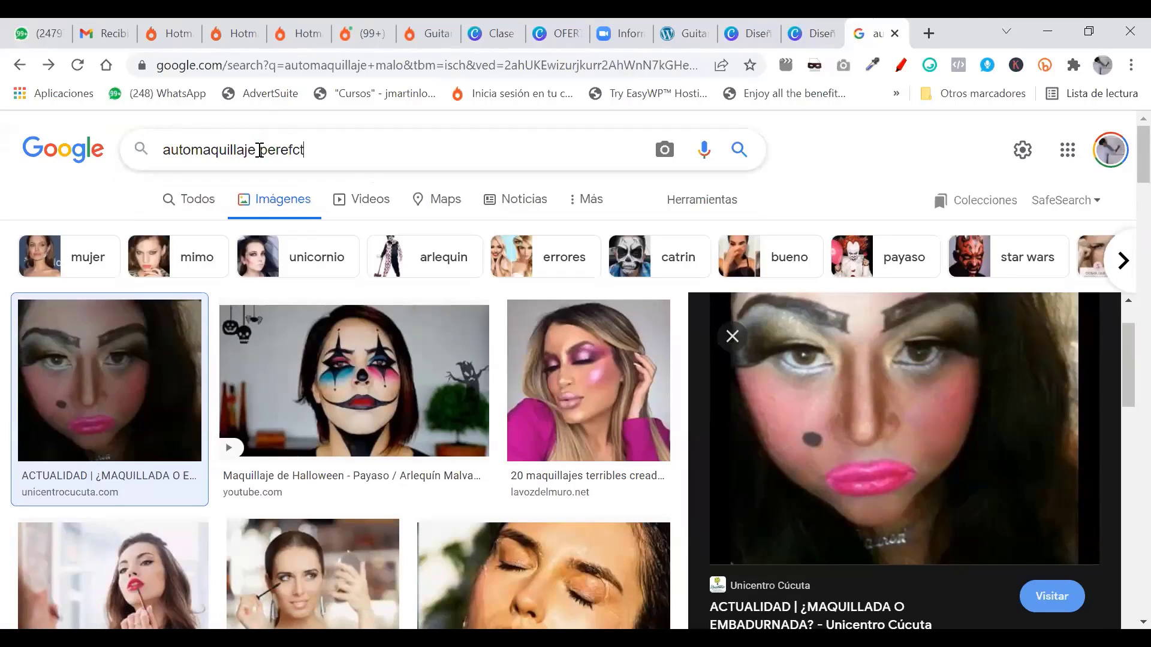
text(o)
key(Return)
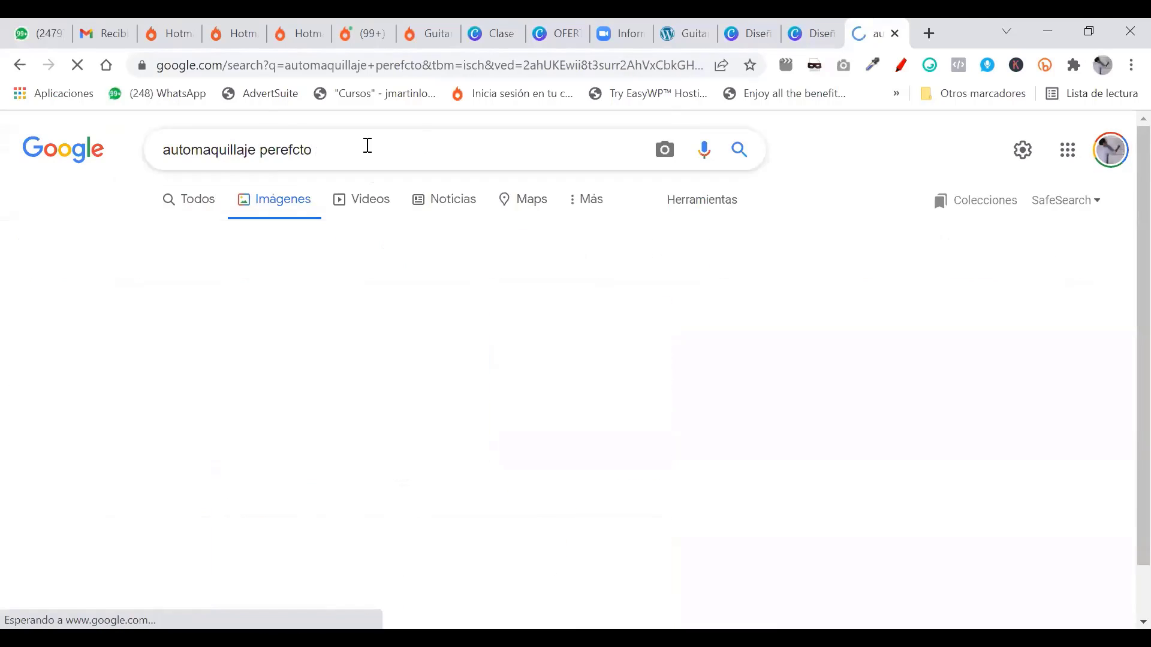
Step: Examine the "maquillaje perfecto" image results for a face photo that suits the bad-makeup picture in the Canva post
click(331, 332)
scroll(659, 324, down, 6)
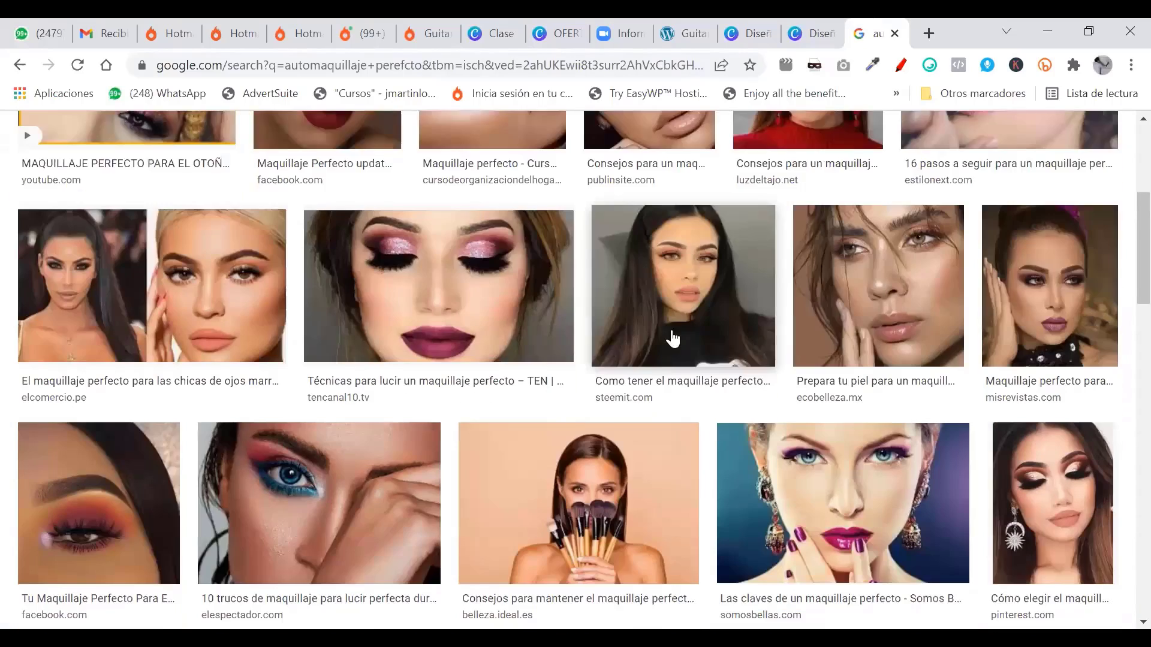
scroll(618, 296, down, 5)
scroll(617, 296, up, 5)
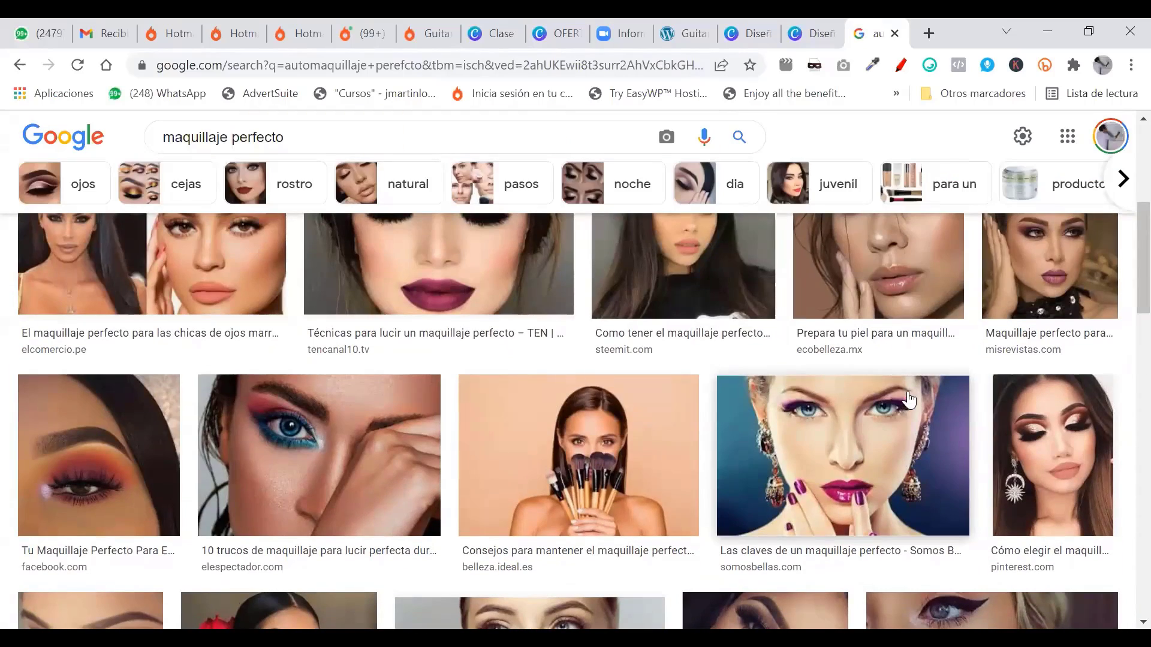
scroll(863, 359, down, 6)
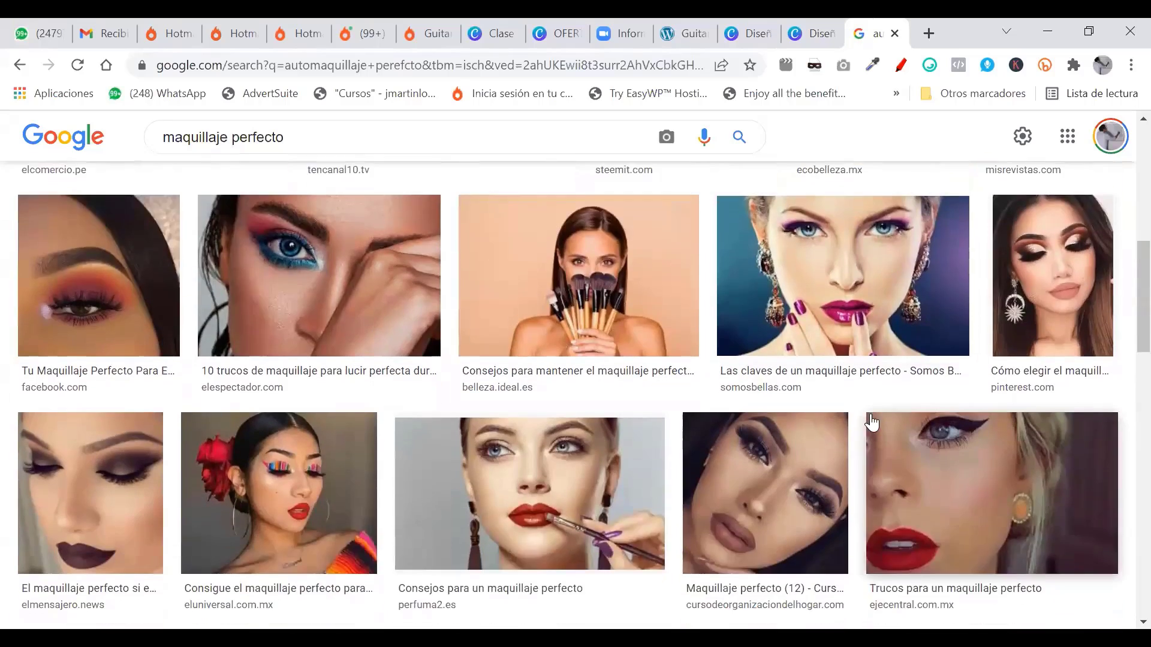
scroll(812, 432, up, 2)
click(836, 30)
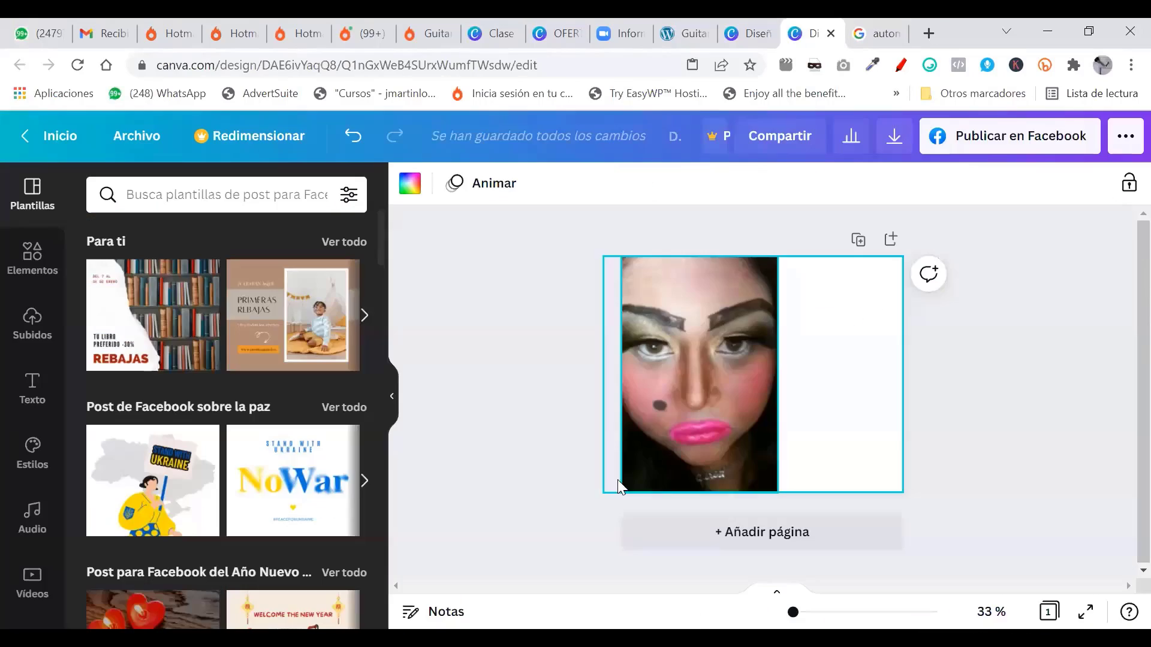
click(864, 24)
scroll(937, 351, up, 3)
scroll(937, 351, up, 7)
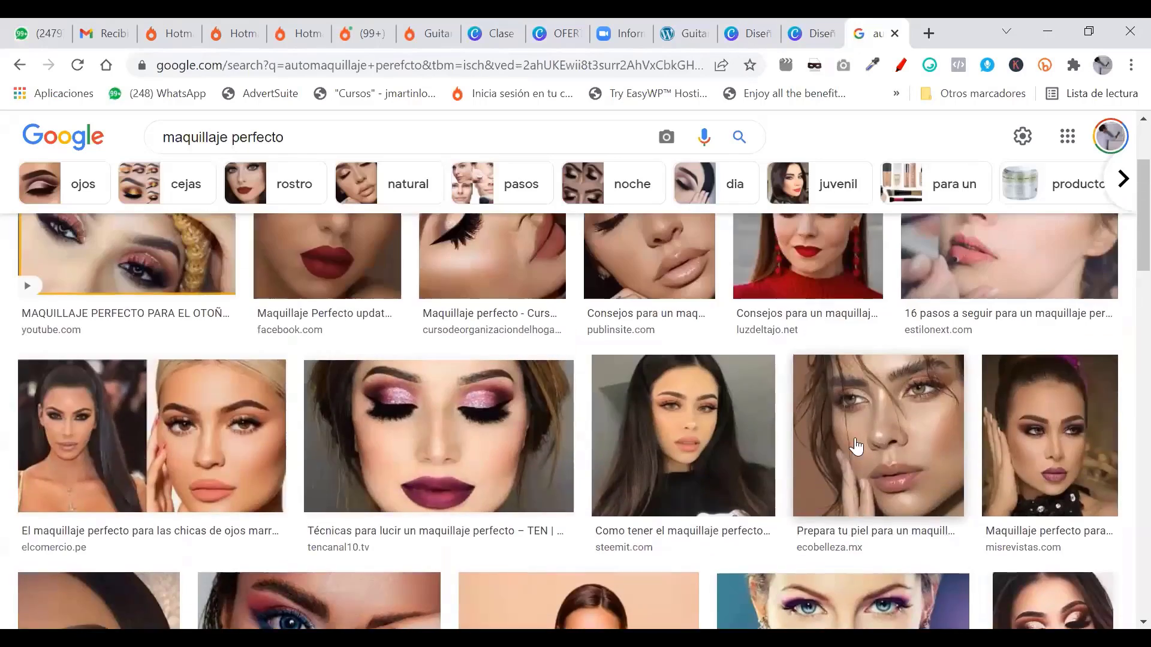
scroll(751, 432, down, 3)
scroll(852, 543, down, 4)
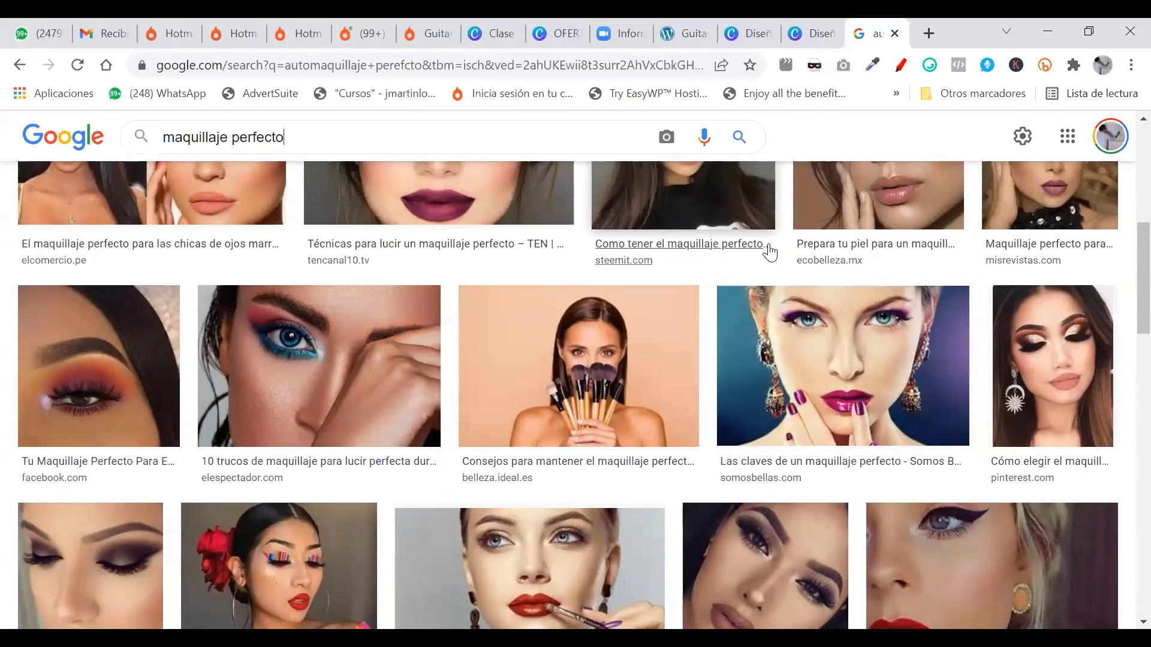
Step: Search Google Images for "maquillaje perfecto labios rosados" and check the photo already in the Canva post for comparison
scroll(766, 250, up, 7)
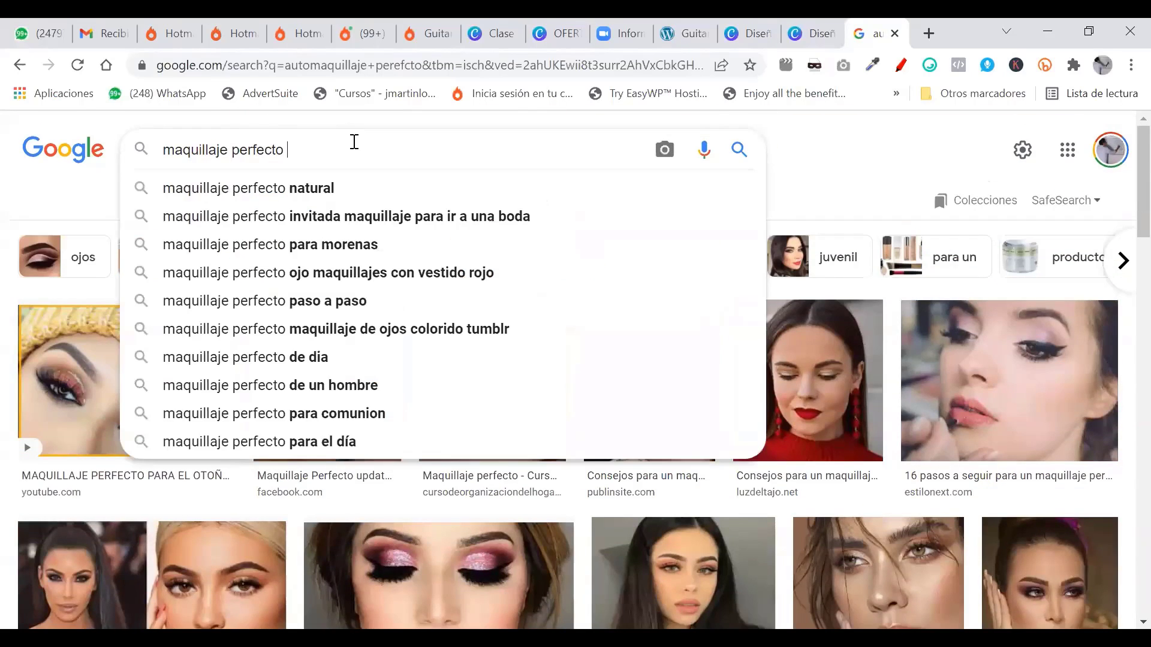
text(labios rosados)
key(Return)
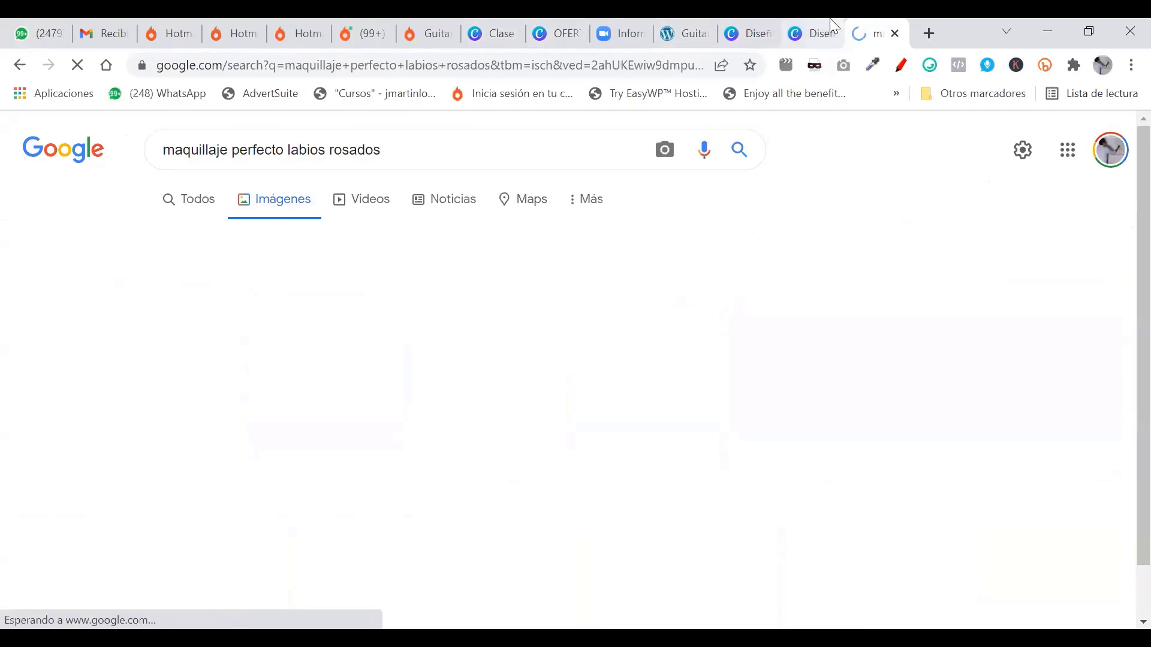
click(828, 27)
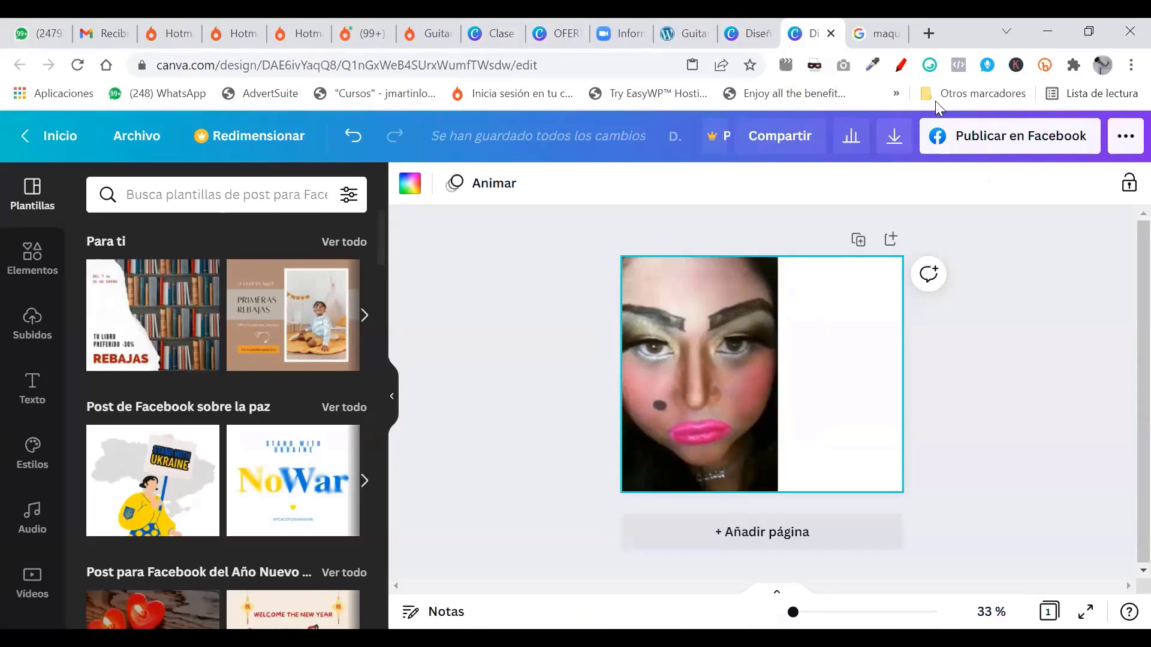
click(883, 18)
Step: Find the dark-haired woman with bright pink lips on a purple background in the results and open that image's preview
scroll(577, 432, down, 5)
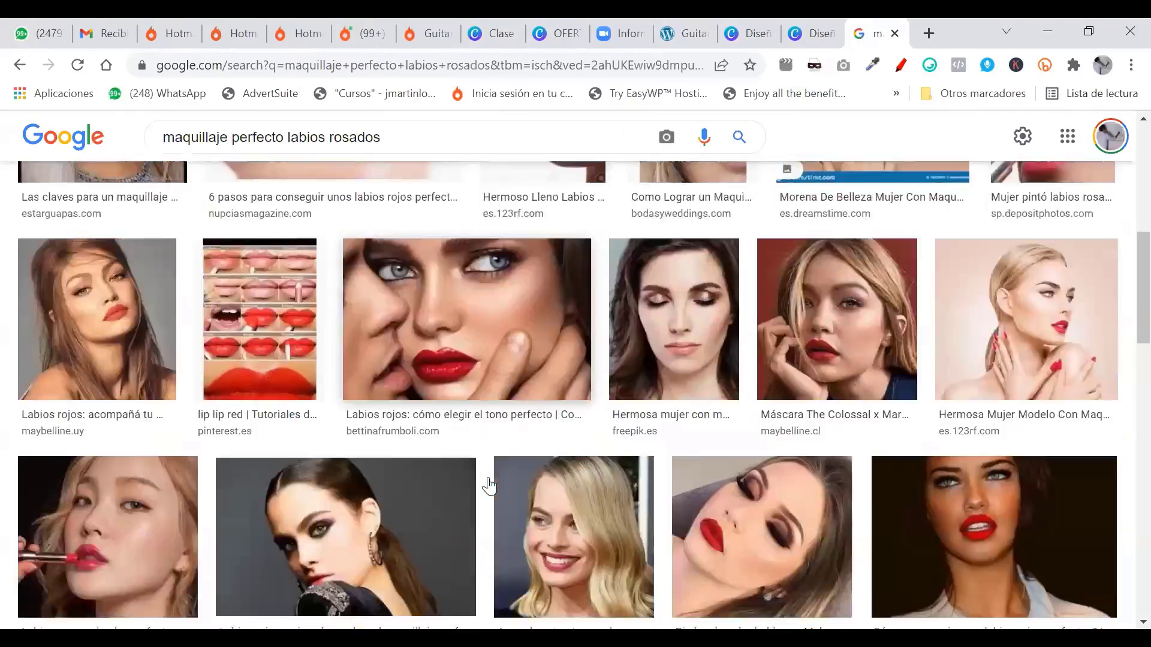
scroll(577, 432, down, 10)
scroll(618, 340, up, 7)
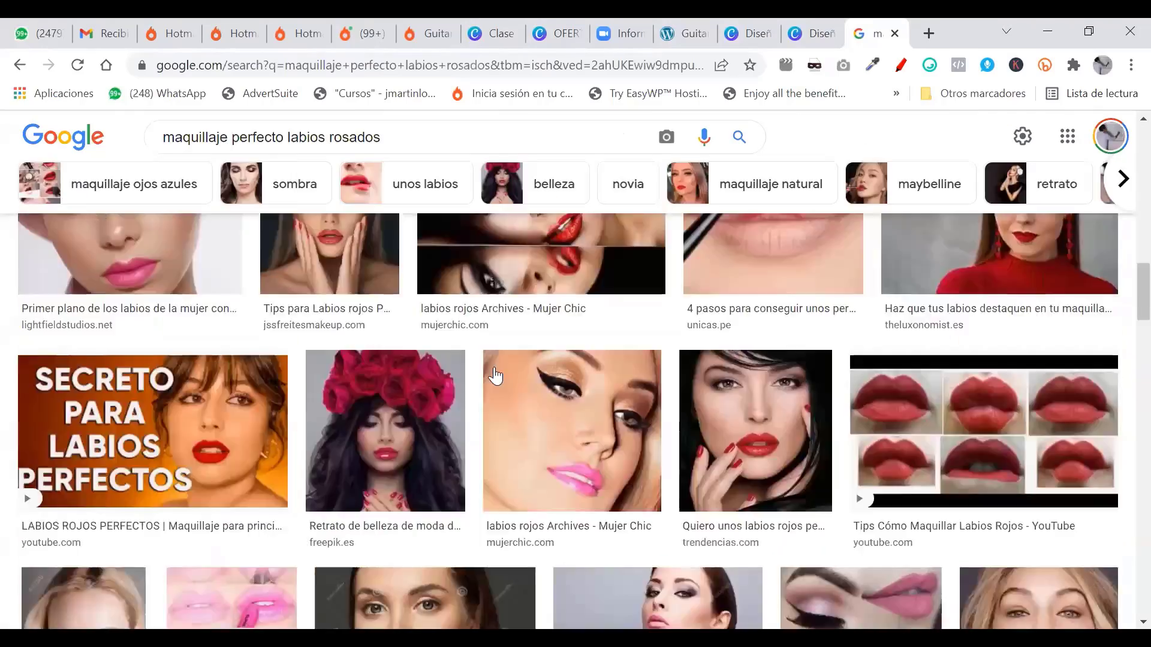
scroll(617, 341, down, 15)
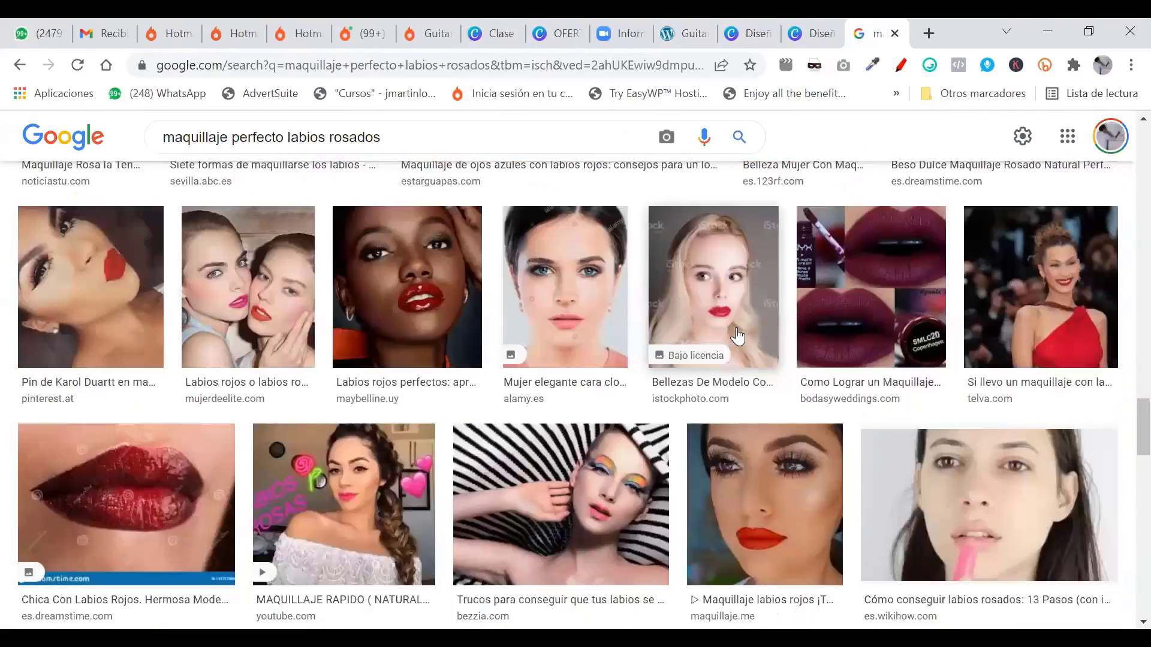
scroll(601, 370, down, 6)
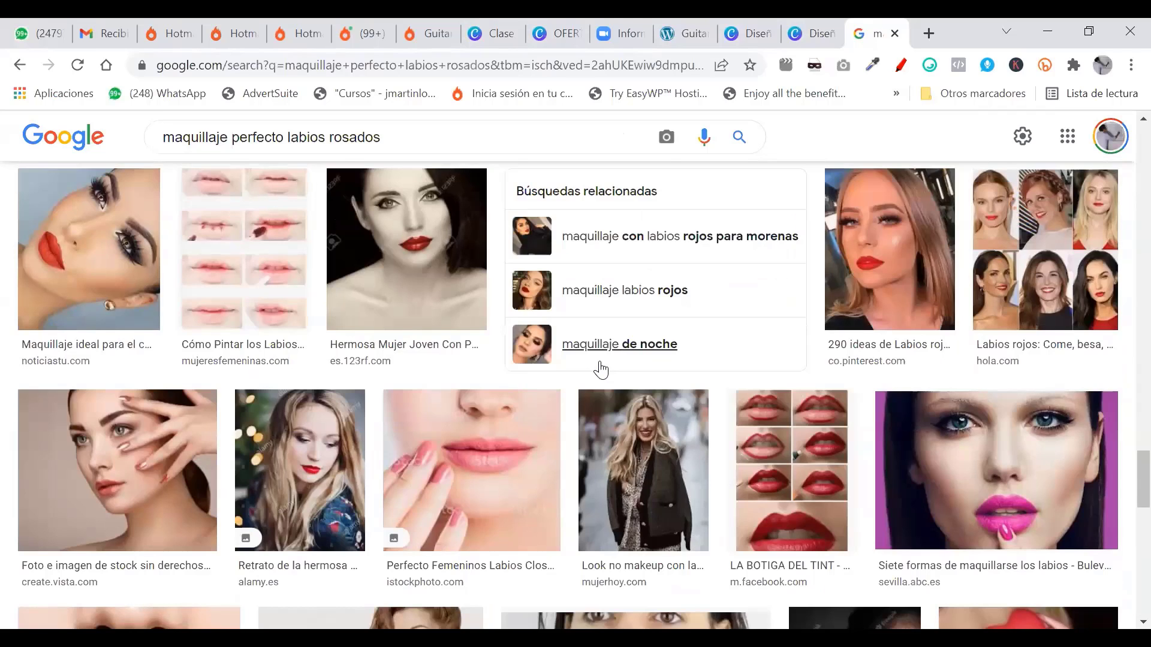
scroll(601, 370, down, 6)
scroll(909, 401, up, 3)
click(1015, 303)
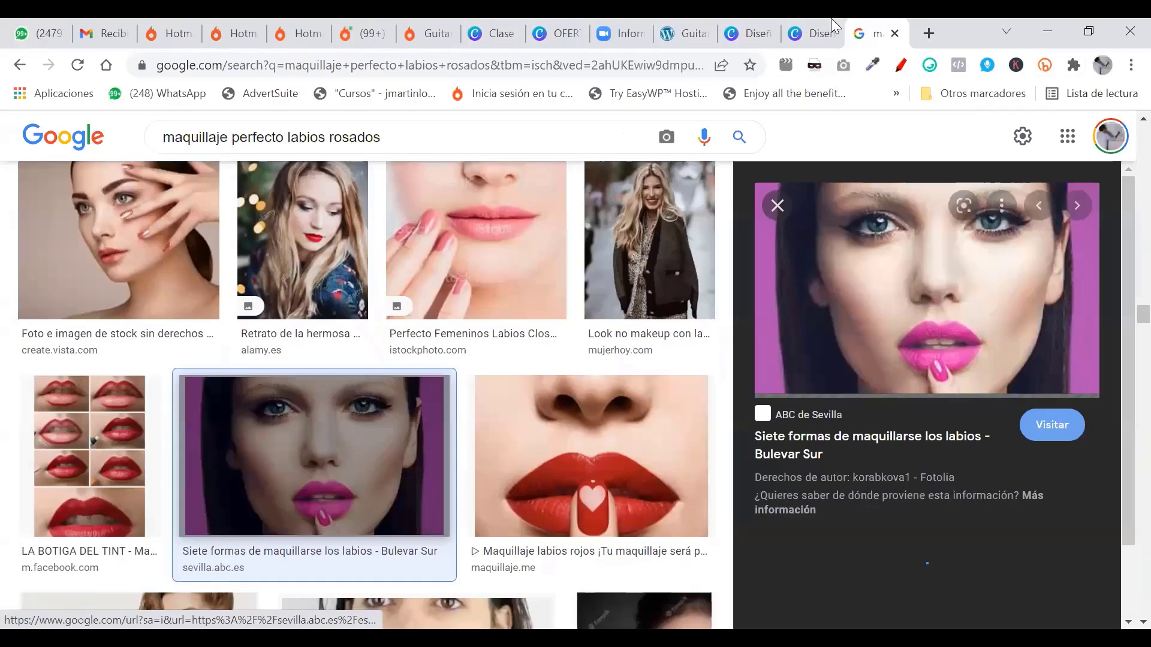
Step: Copy the previewed pink-lips image and paste it into the Canva post
click(831, 18)
click(883, 18)
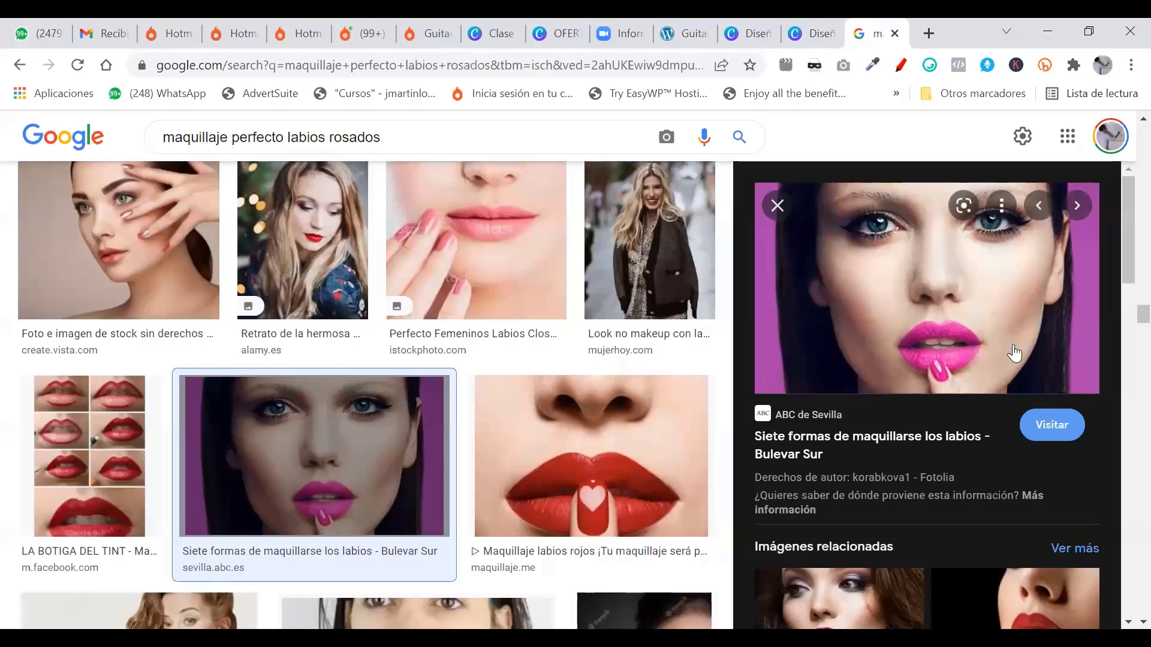
right_click(915, 278)
click(944, 479)
scroll(953, 429, down, 8)
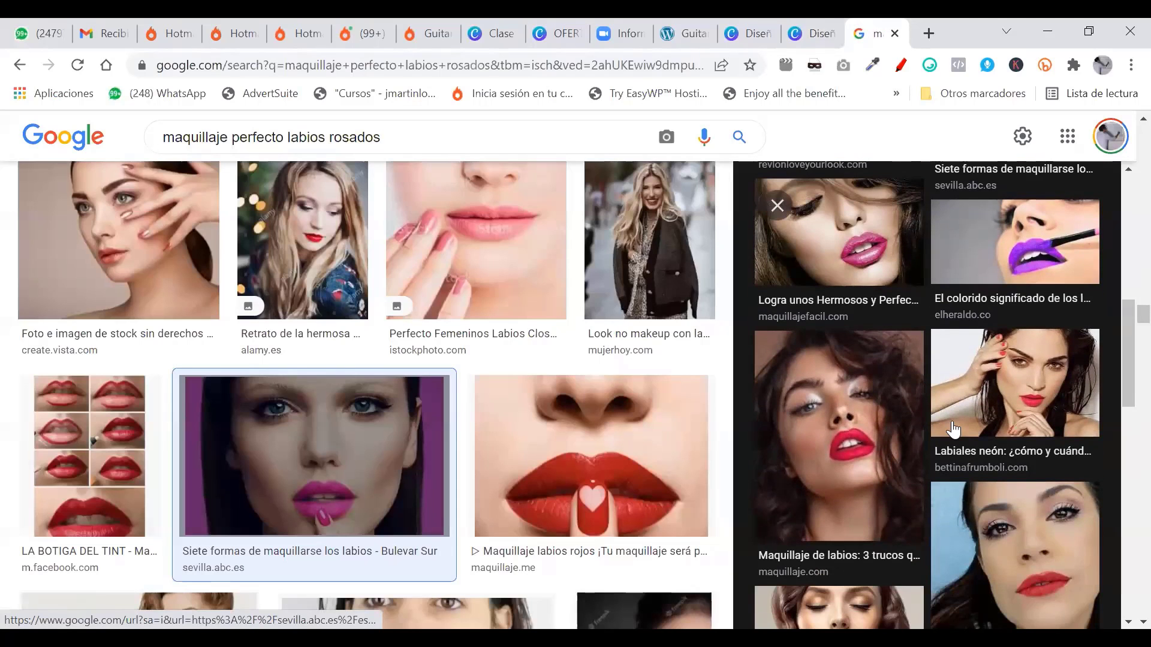
click(824, 18)
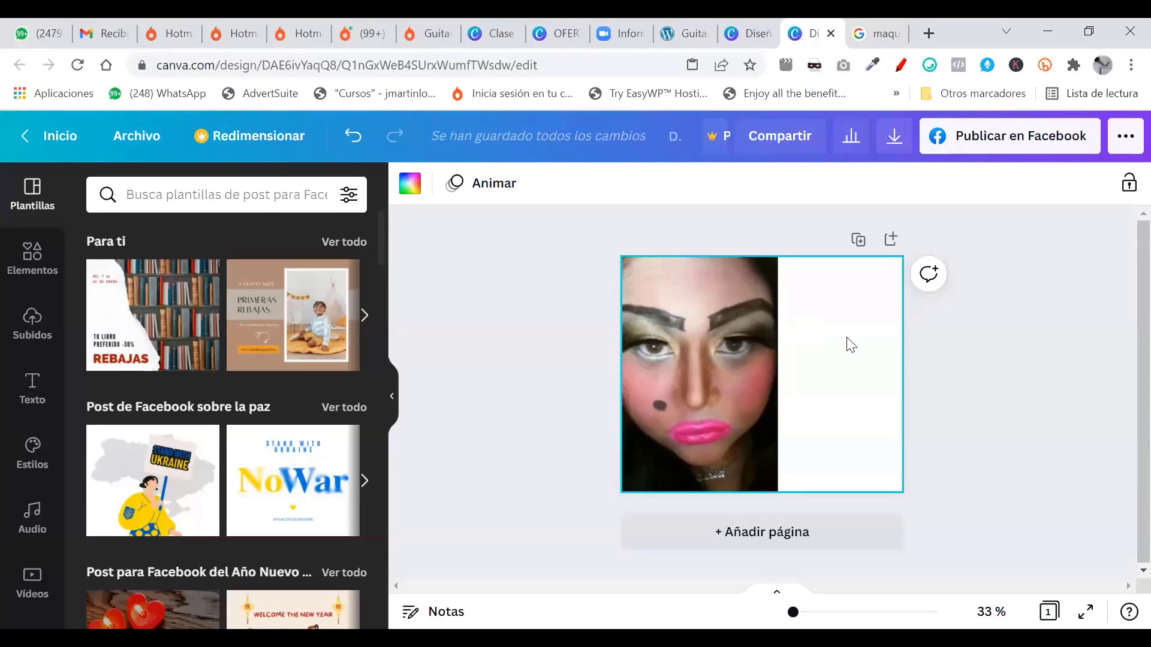
key(ctrl+v)
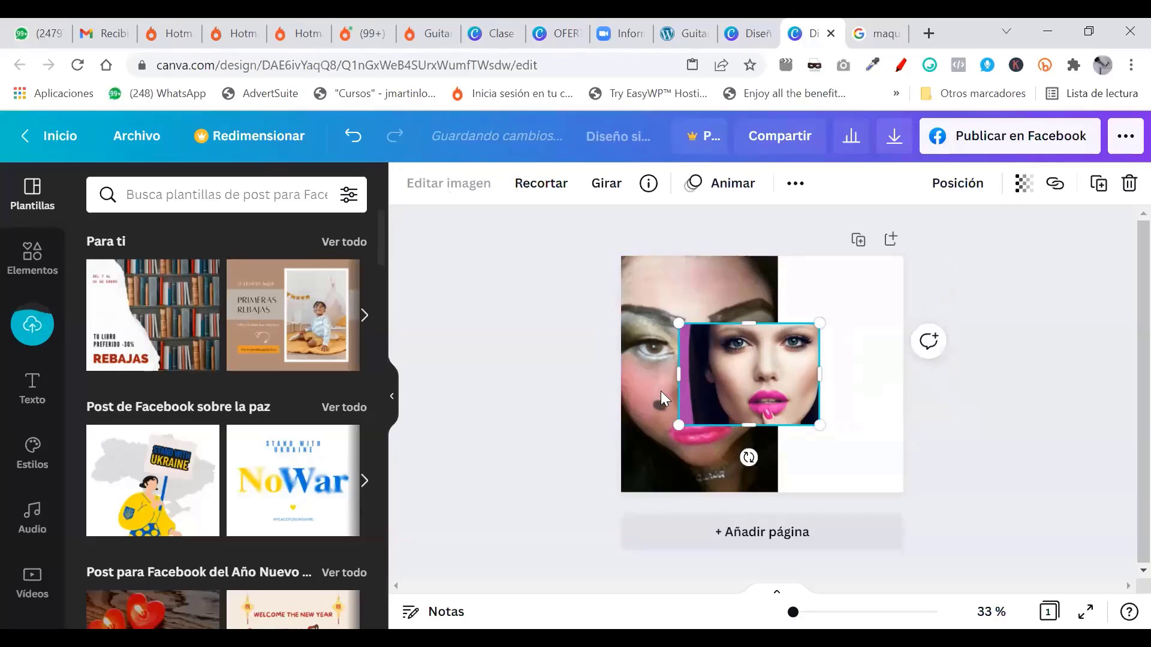
Step: Trim the purple background from the pasted photo's left edge, then enlarge it over the right half of the page
drag(679, 374, 715, 374)
drag(820, 425, 918, 521)
drag(866, 413, 903, 373)
Step: Shrink the bad-makeup photo on the left and slide the pink-lips photo against its right edge
click(725, 300)
drag(773, 254, 760, 280)
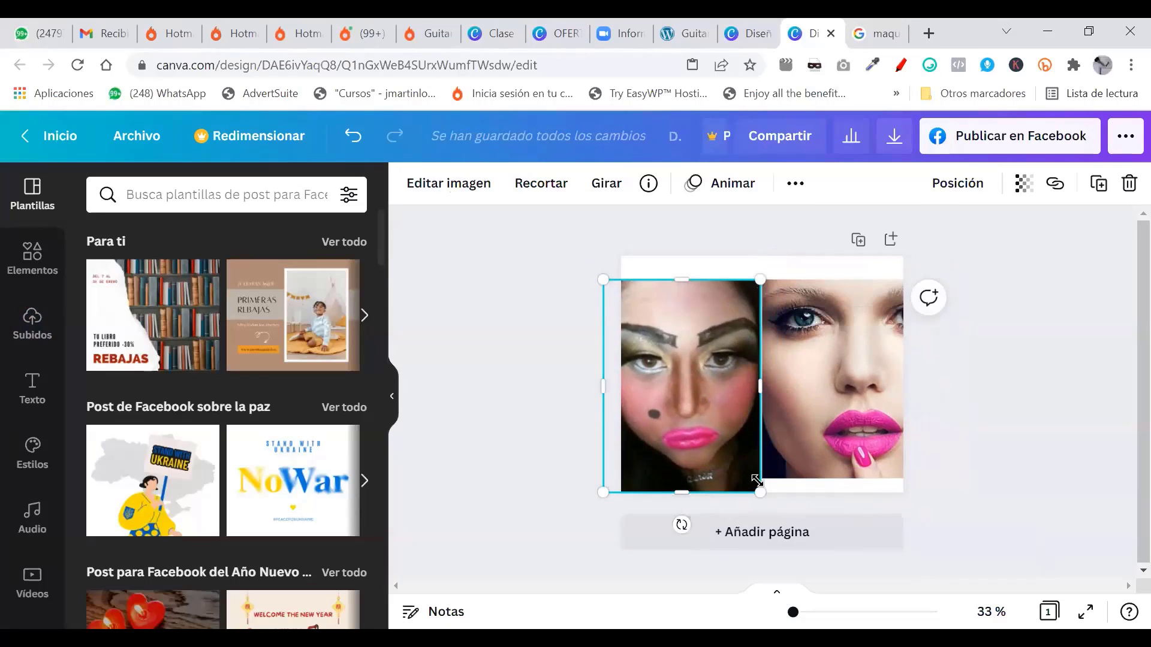
mouse_move(756, 479)
mouse_down()
mouse_move(750, 463)
mouse_move(750, 478)
mouse_up()
drag(722, 385, 736, 388)
drag(817, 368, 802, 368)
Step: Scale the pink-lips photo down slightly and centre it vertically on the page
click(724, 368)
drag(959, 282, 926, 308)
drag(860, 385, 860, 364)
Step: Crop the bad-makeup photo to the pink-lips photo's height and align it with the page's left edge
click(688, 361)
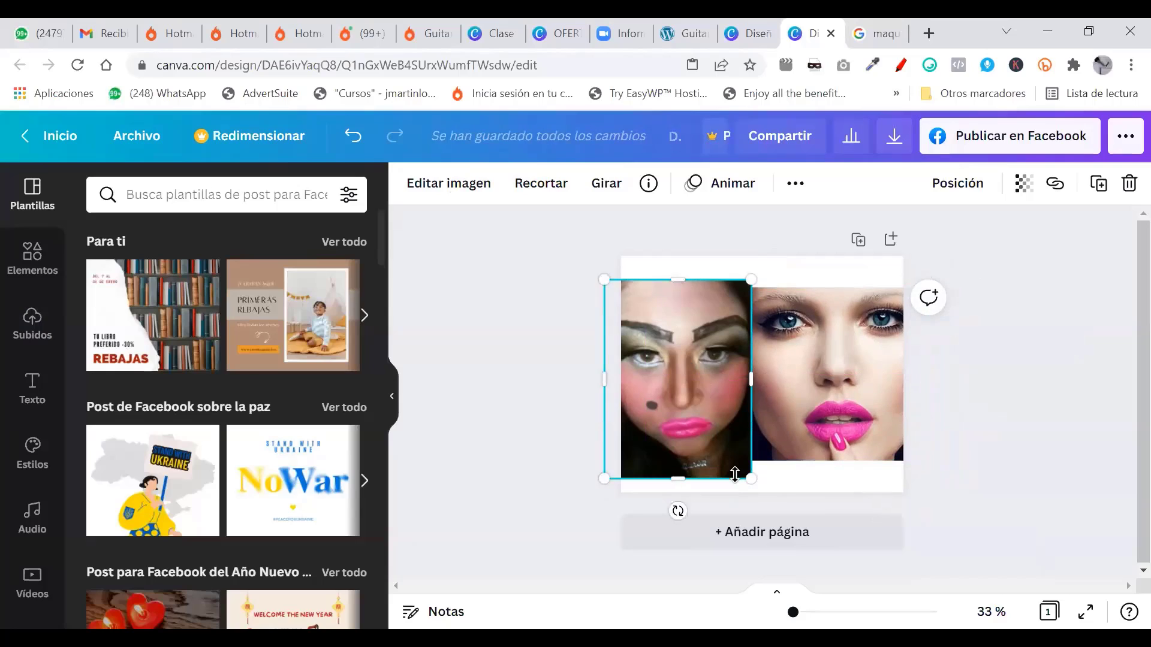
drag(748, 478, 744, 461)
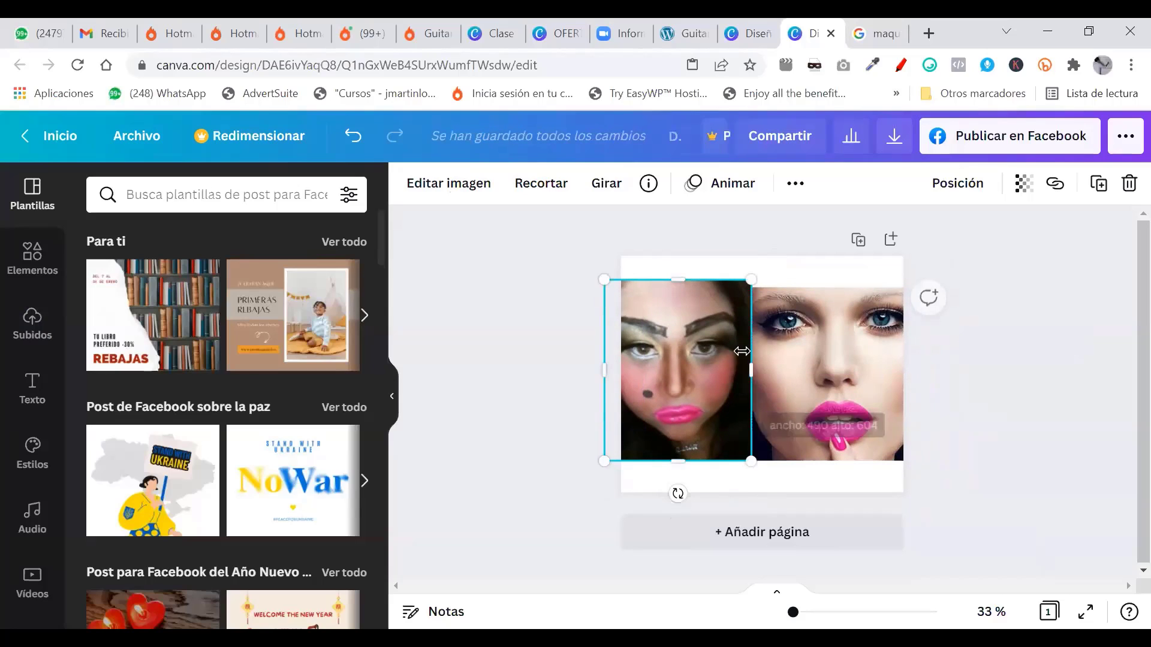
drag(734, 387, 725, 387)
drag(669, 327, 678, 335)
drag(746, 464, 748, 461)
Step: Nudge the pink-lips photo slightly right and enlarge both photos to the same height so their edges meet
click(893, 386)
click(890, 381)
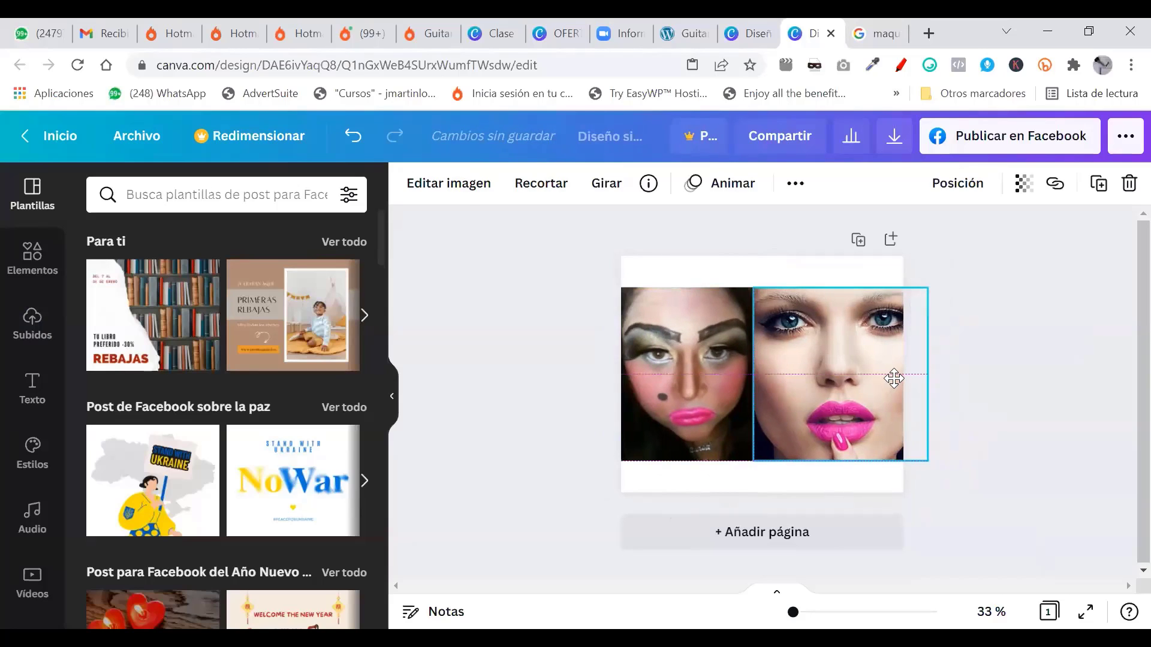
drag(891, 380, 899, 381)
drag(700, 343, 723, 356)
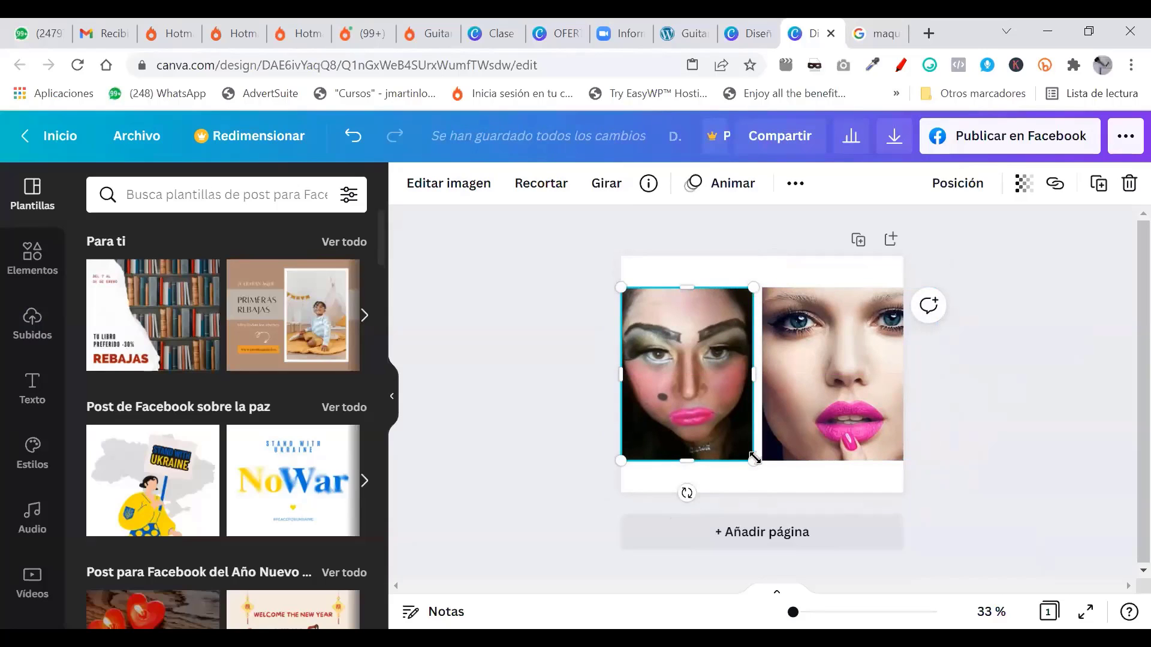
drag(753, 460, 763, 473)
click(818, 414)
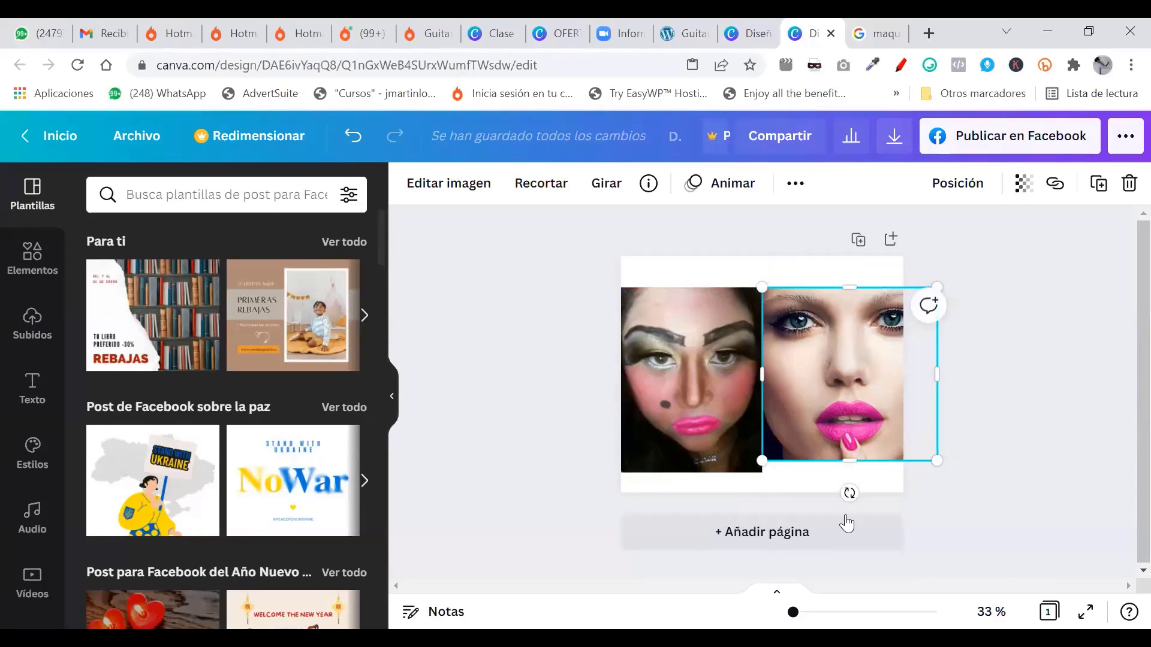
drag(937, 460, 949, 473)
Step: Move both photos together slightly left and down to the page's bottom edge, leaving a white band above them
drag(632, 255, 776, 368)
click(963, 325)
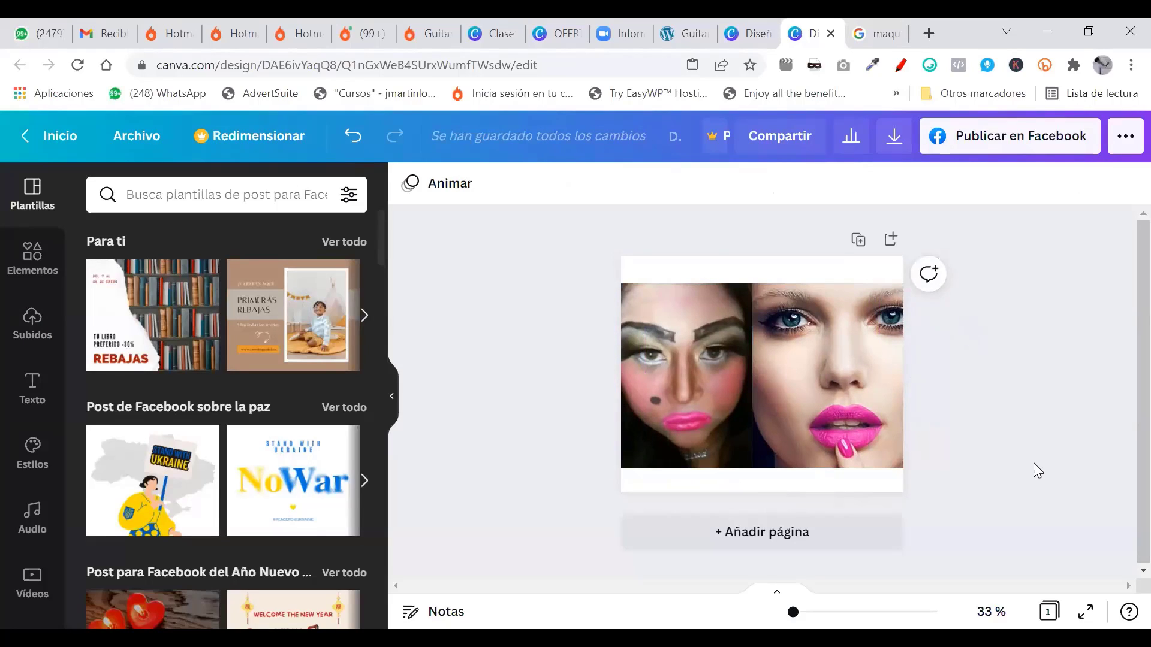
click(692, 402)
click(520, 339)
click(753, 350)
click(996, 392)
drag(534, 356, 968, 439)
drag(863, 377, 855, 390)
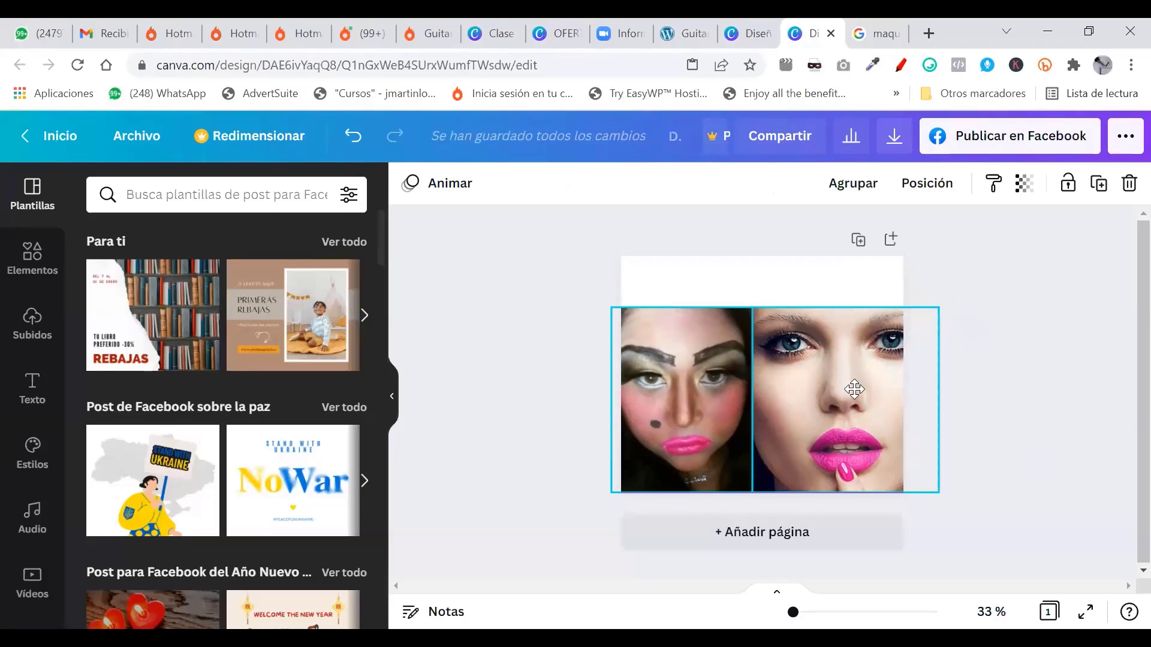
click(981, 329)
Step: Add a title text box and place it in the white band above the photos
click(33, 326)
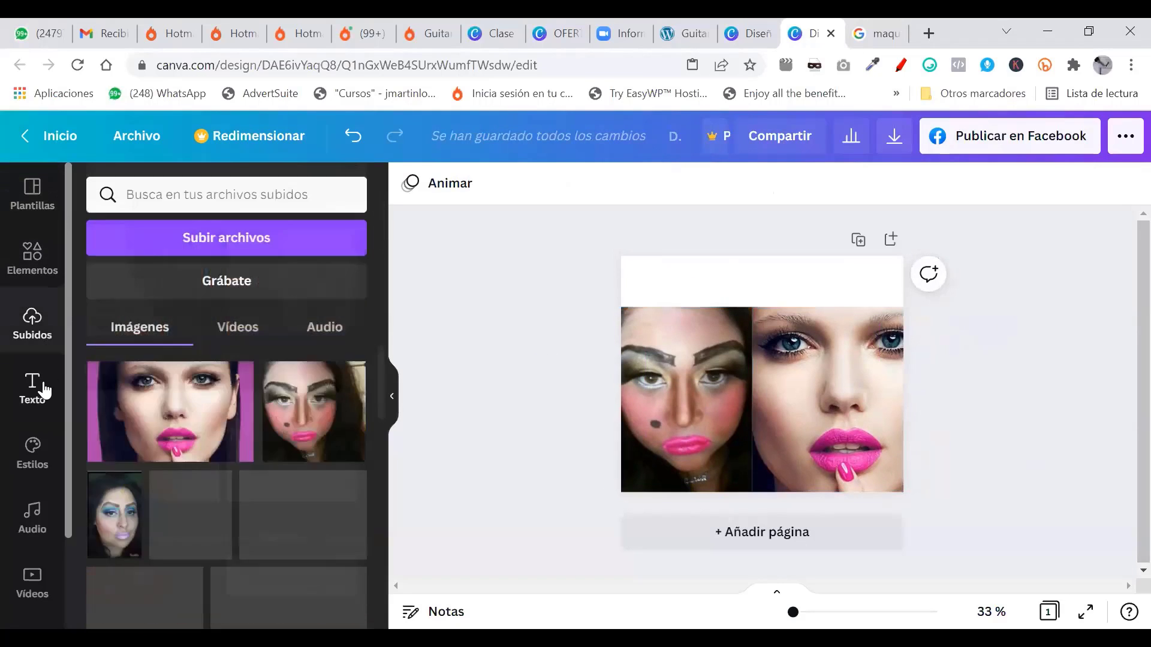
click(32, 387)
click(204, 294)
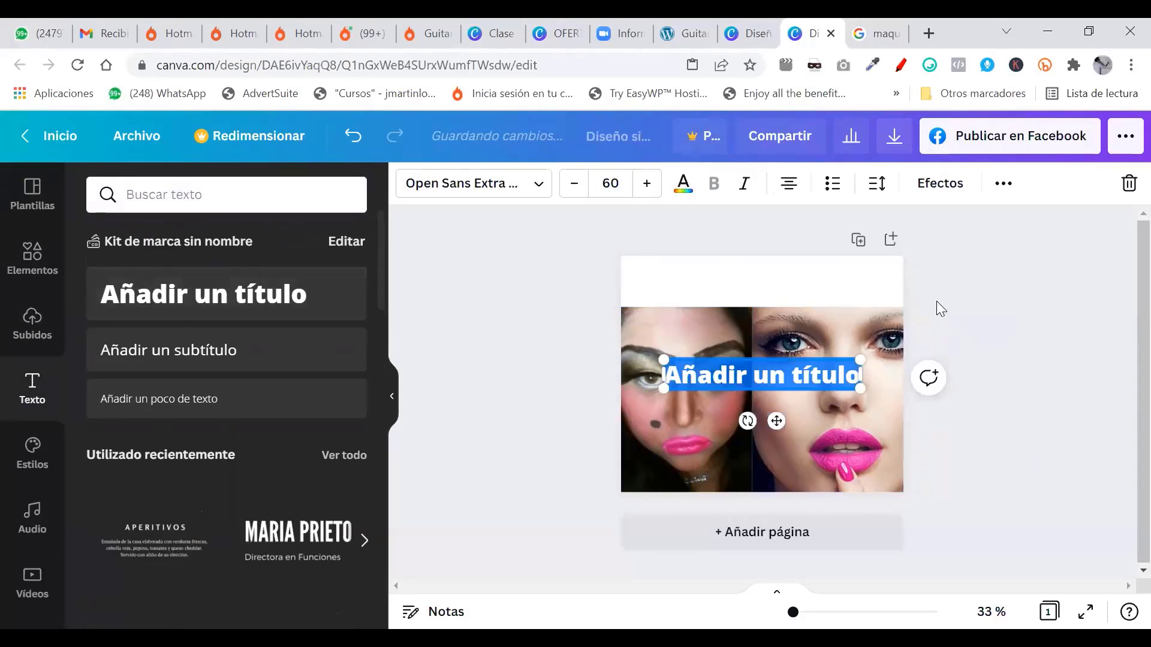
click(979, 426)
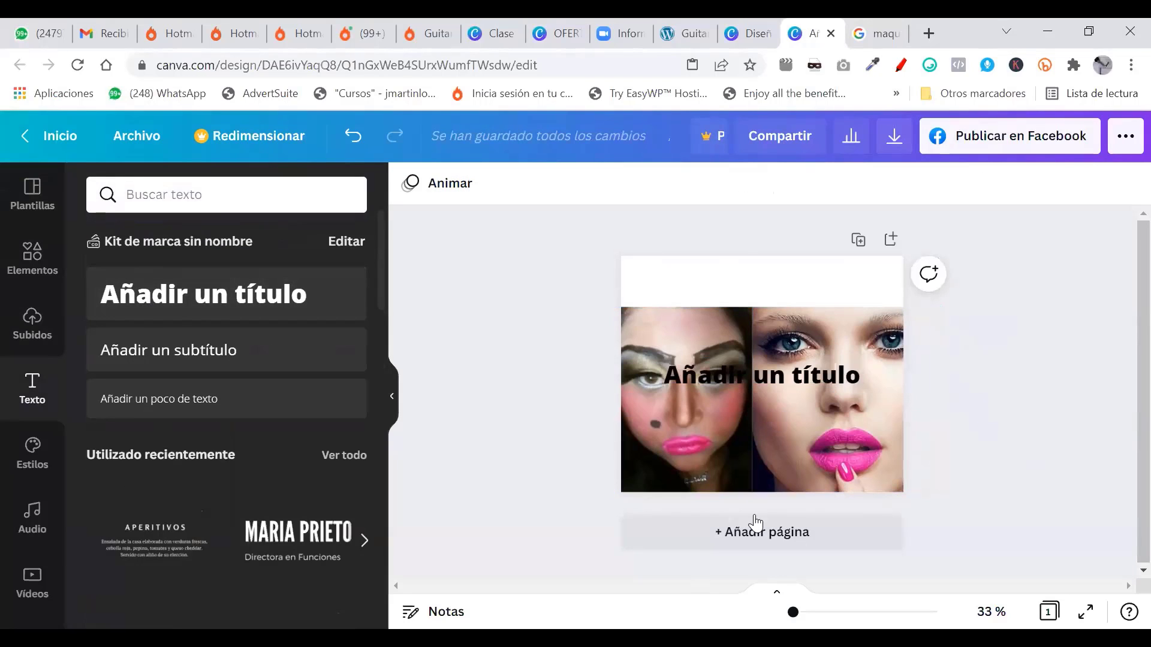
drag(744, 375, 719, 282)
Step: Replace the title's placeholder text with "¿En qué lado estás?" and centre it in the white band
double_click(718, 286)
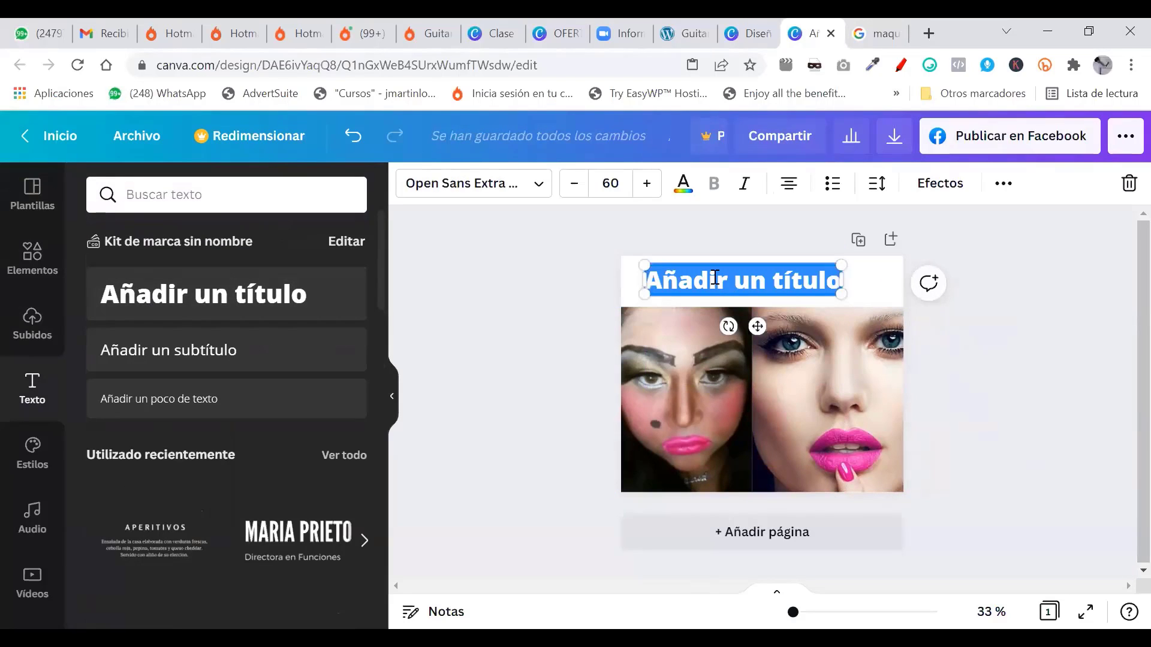
key(BackSpace)
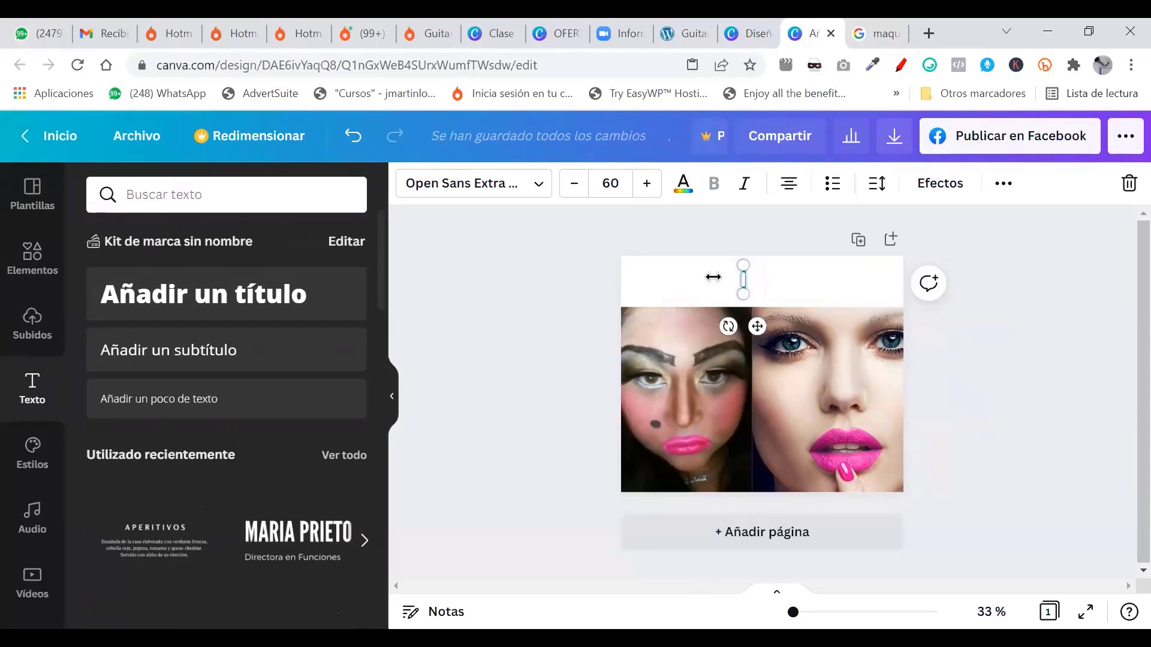
text(¿En quñe)
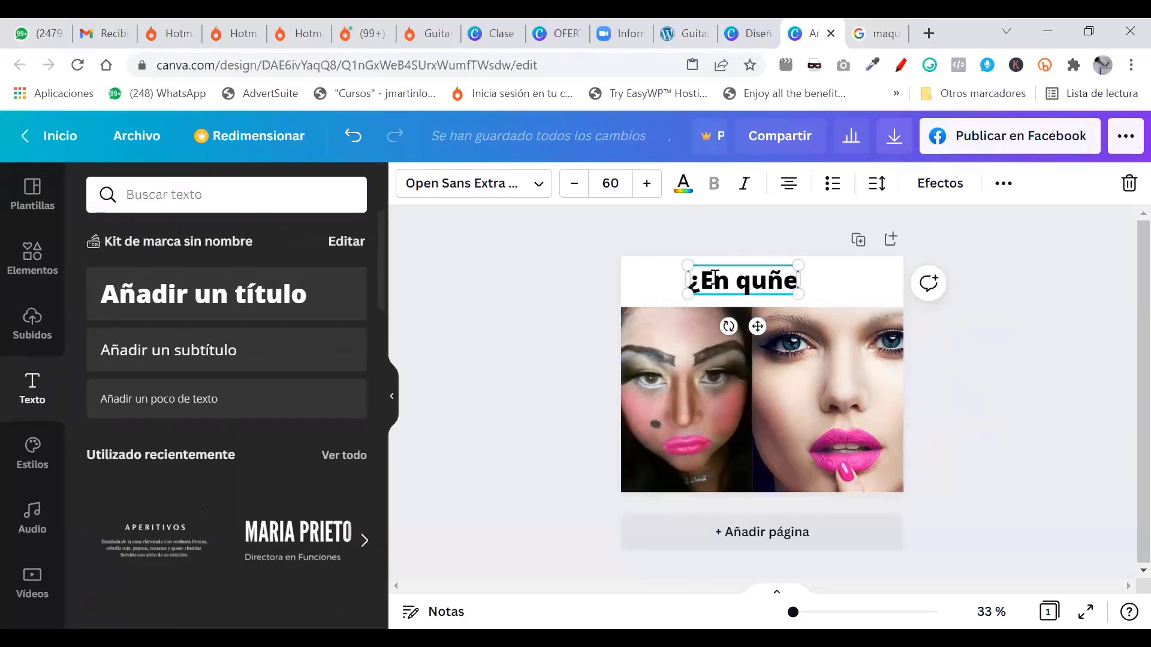
key(BackSpace)
key(BackSpace)
text(é lado est)
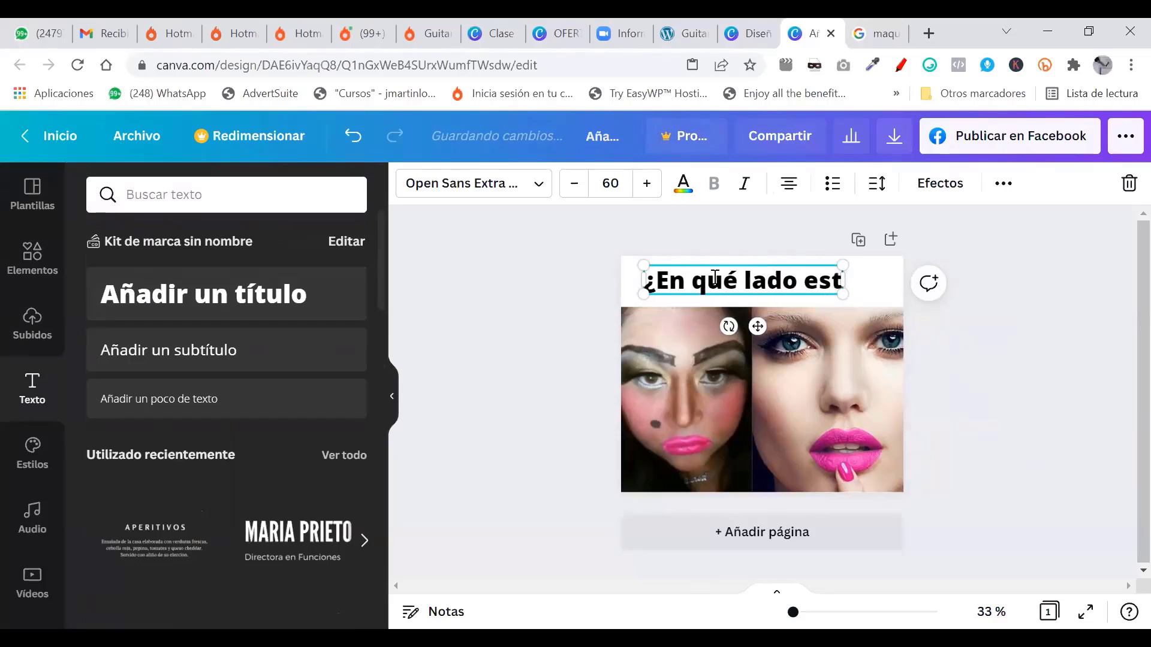
text(ás?)
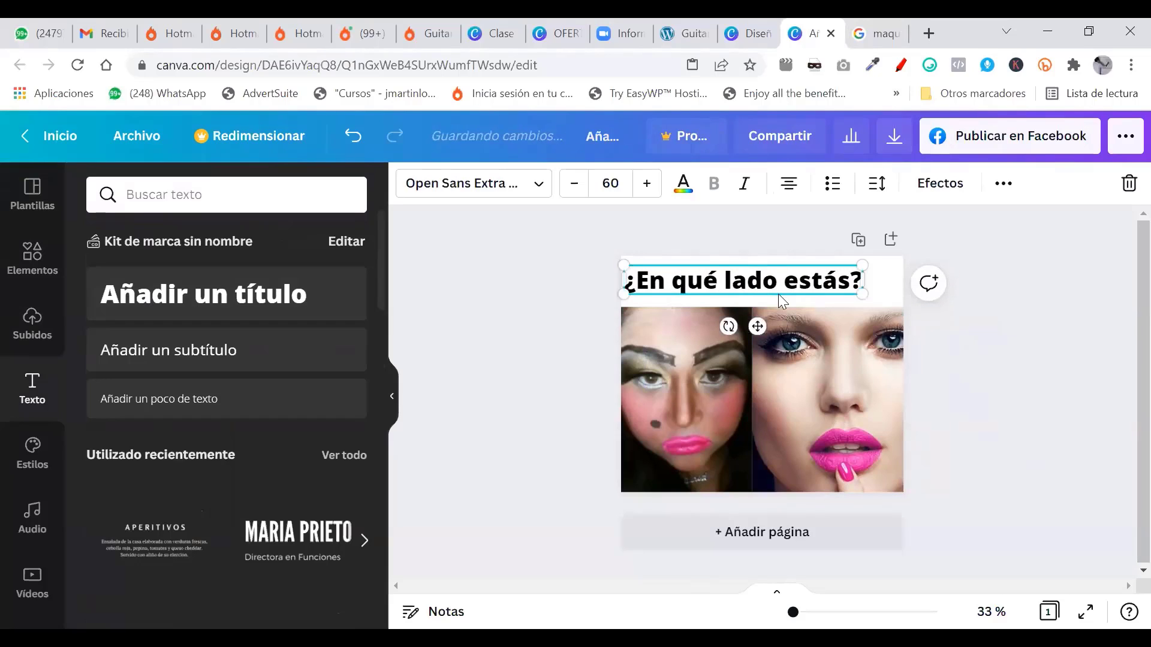
drag(784, 282, 803, 282)
click(993, 363)
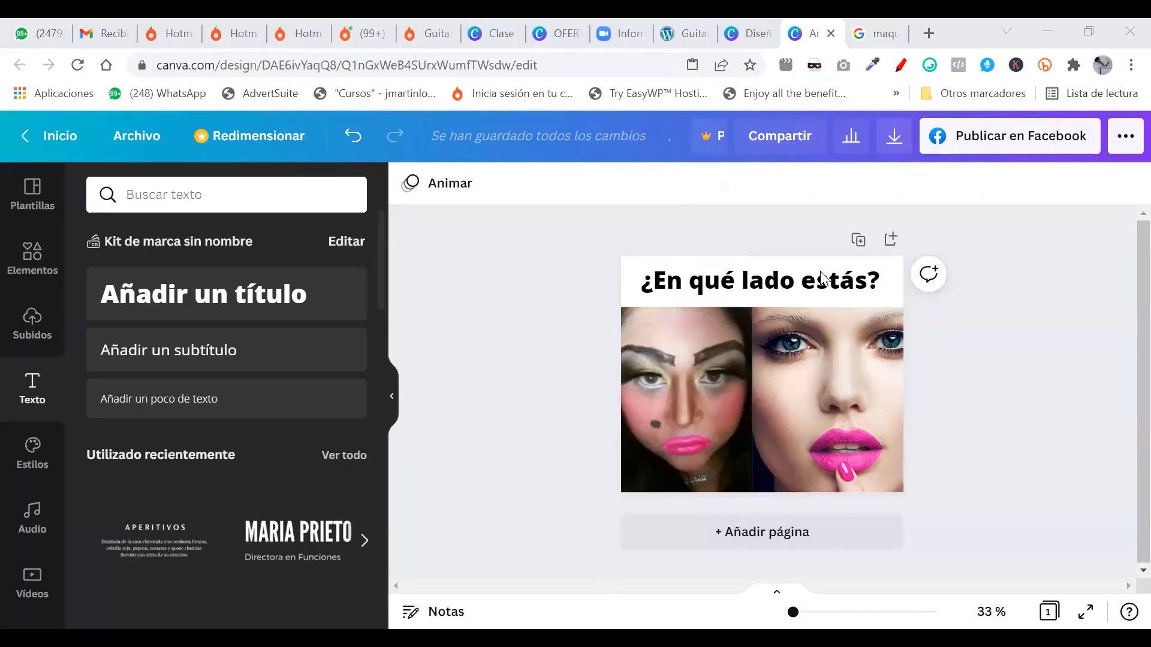
click(983, 362)
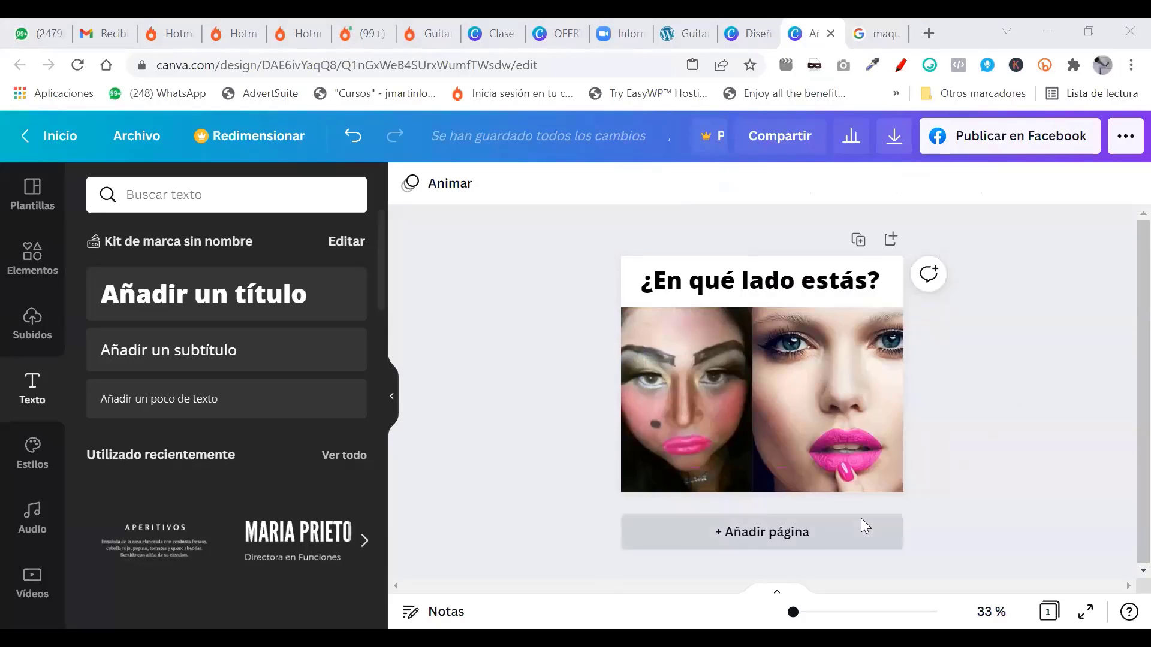
click(779, 280)
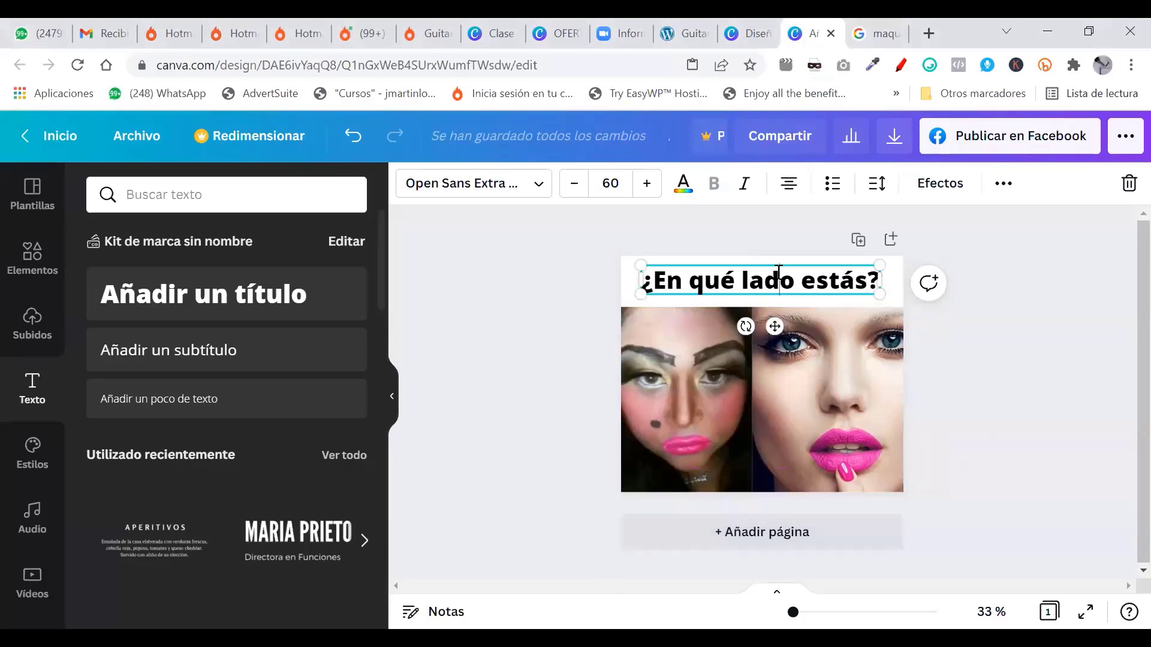
key(ctrl+a)
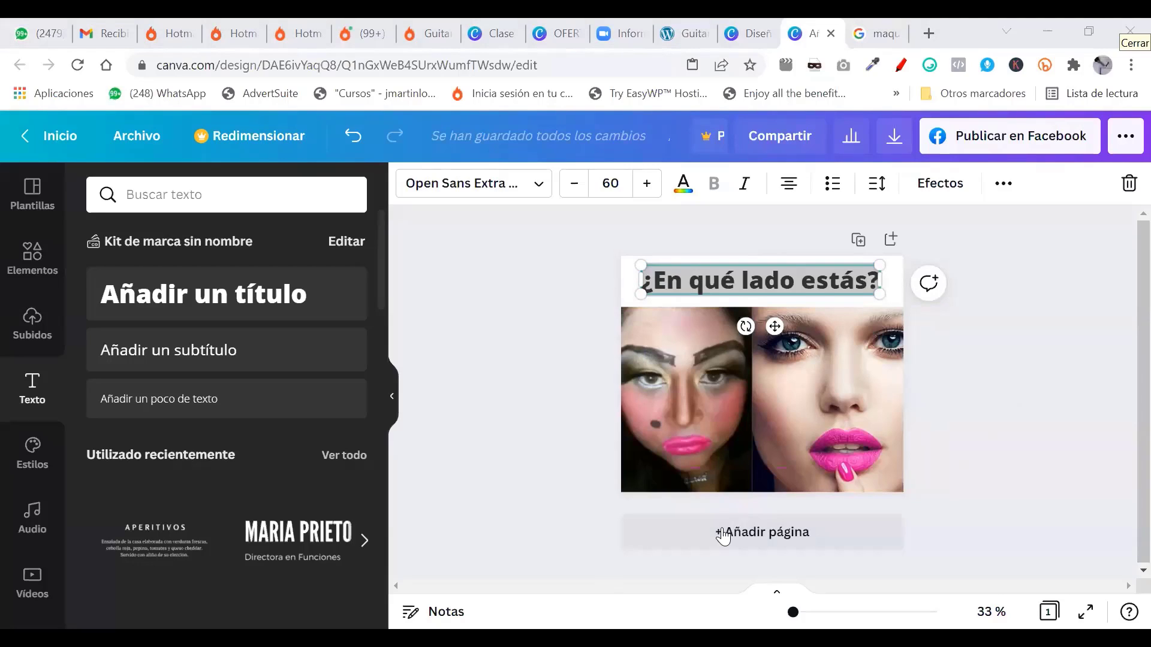
click(1053, 384)
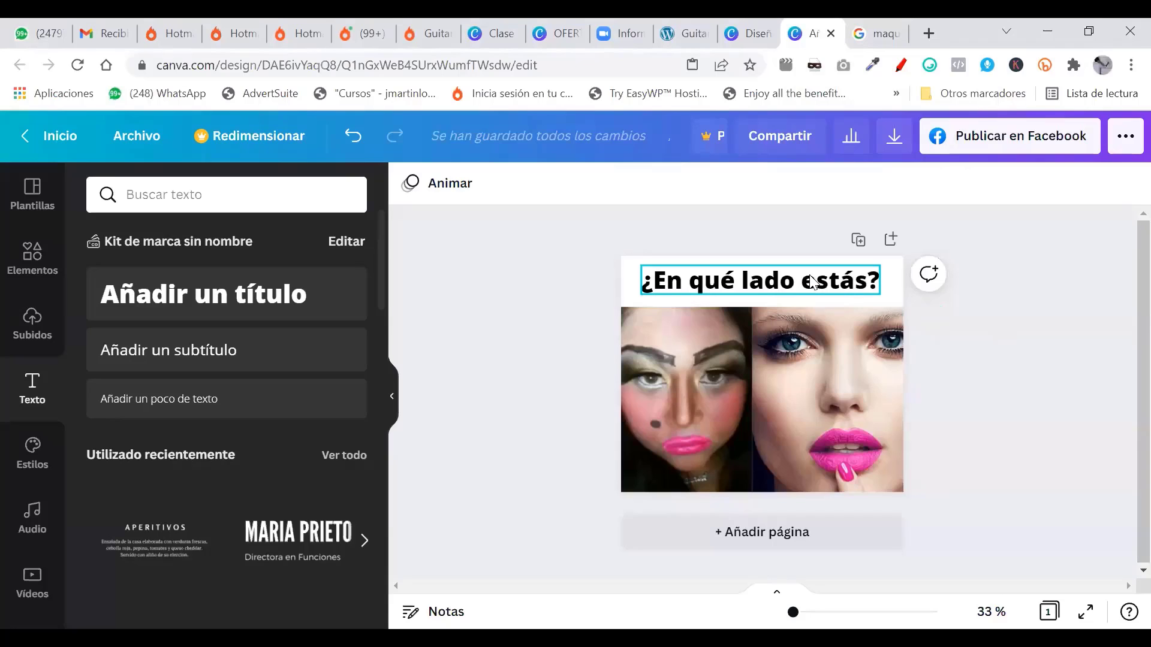
Step: Duplicate the page and delete the pink-lips photo of the perfect makeup from the copy
click(870, 338)
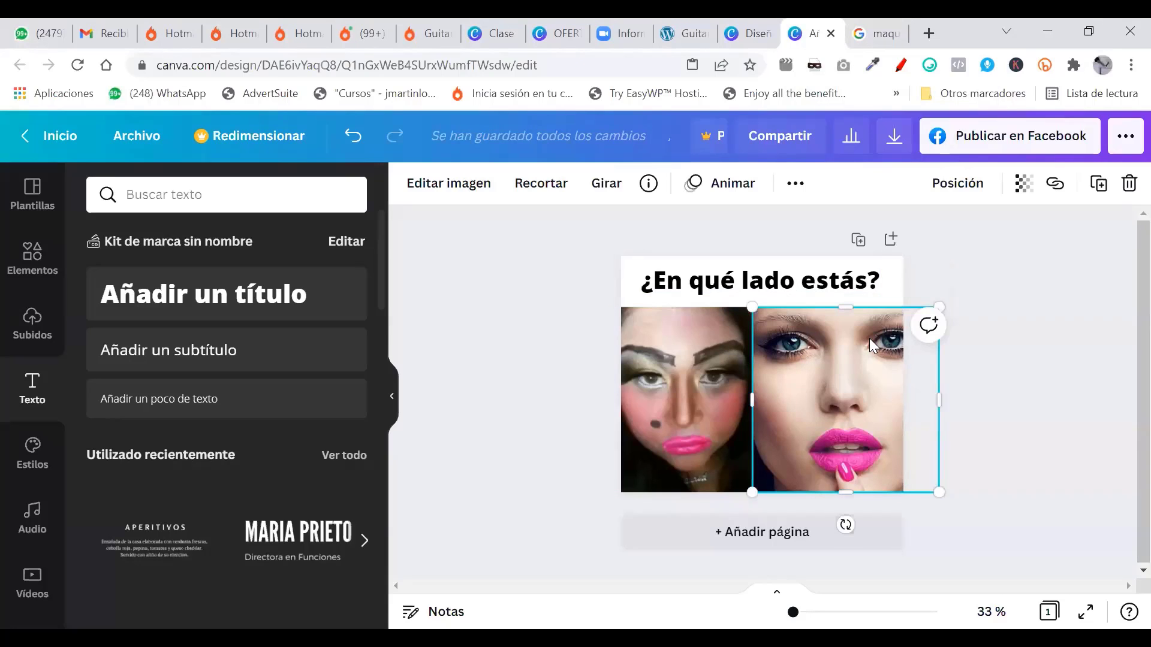
click(856, 240)
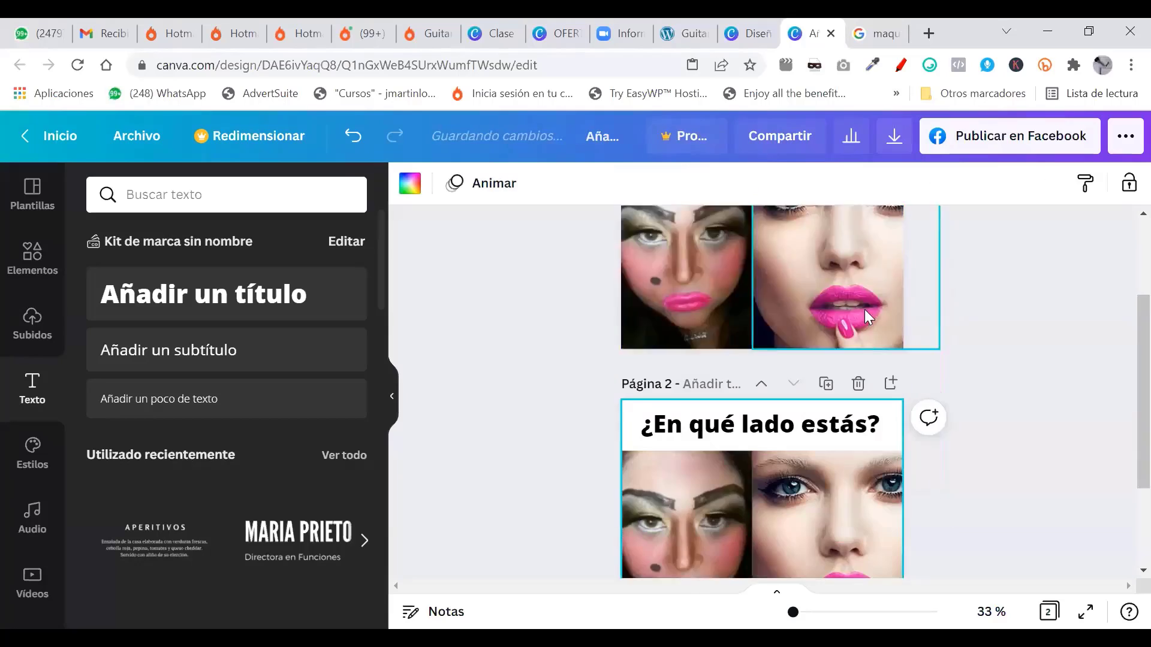
click(826, 375)
key(Delete)
Step: Centre the bad-makeup photo on page 2 and shrink it slightly so white space surrounds it below the title
drag(693, 409, 766, 403)
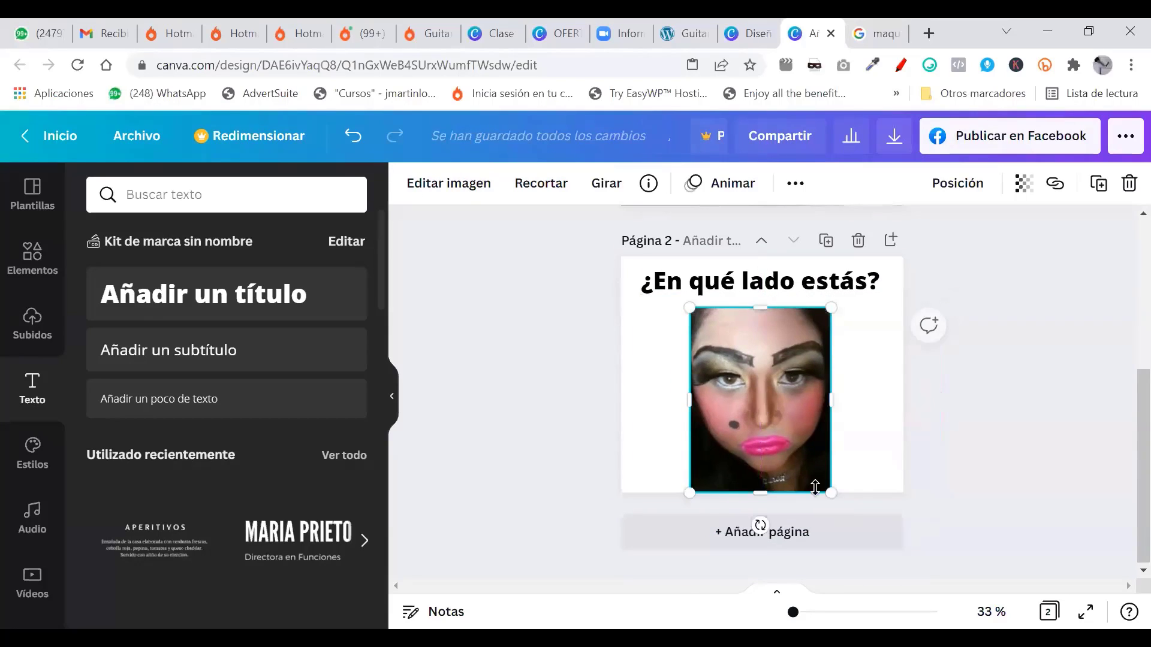
drag(832, 493, 818, 475)
mouse_move(756, 380)
mouse_down()
mouse_move(771, 384)
mouse_move(759, 377)
mouse_up()
Step: Change the title on page 2 to "¿Alguna vez te pasó?"
click(754, 279)
click(753, 278)
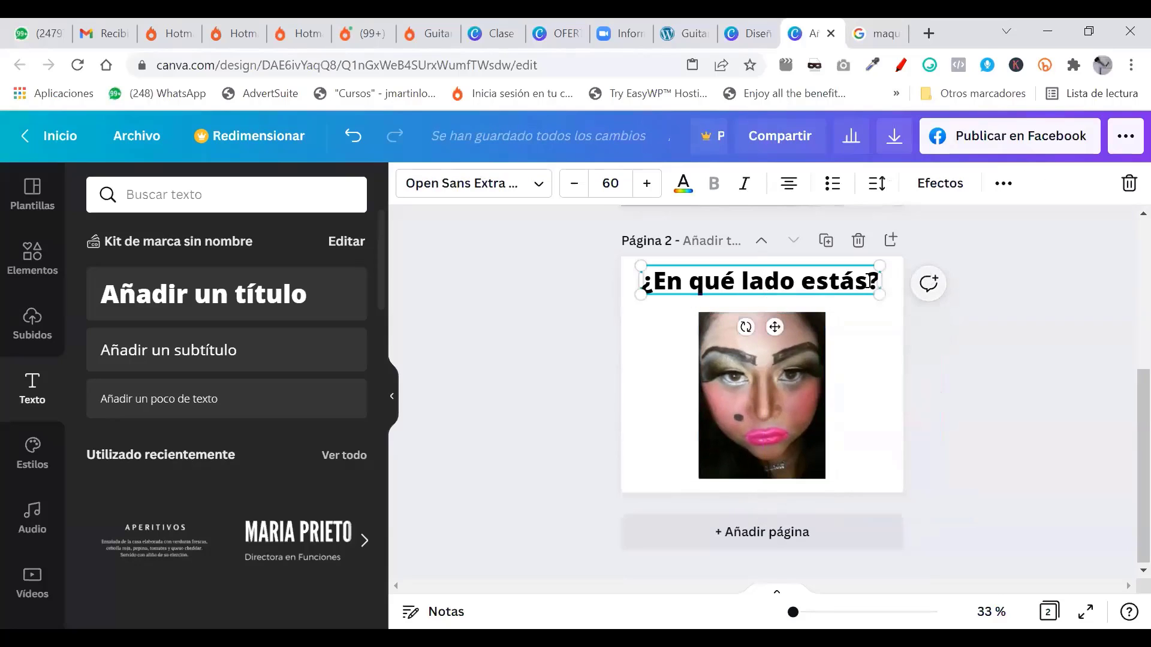
drag(870, 280, 649, 279)
text(Alguna ves te)
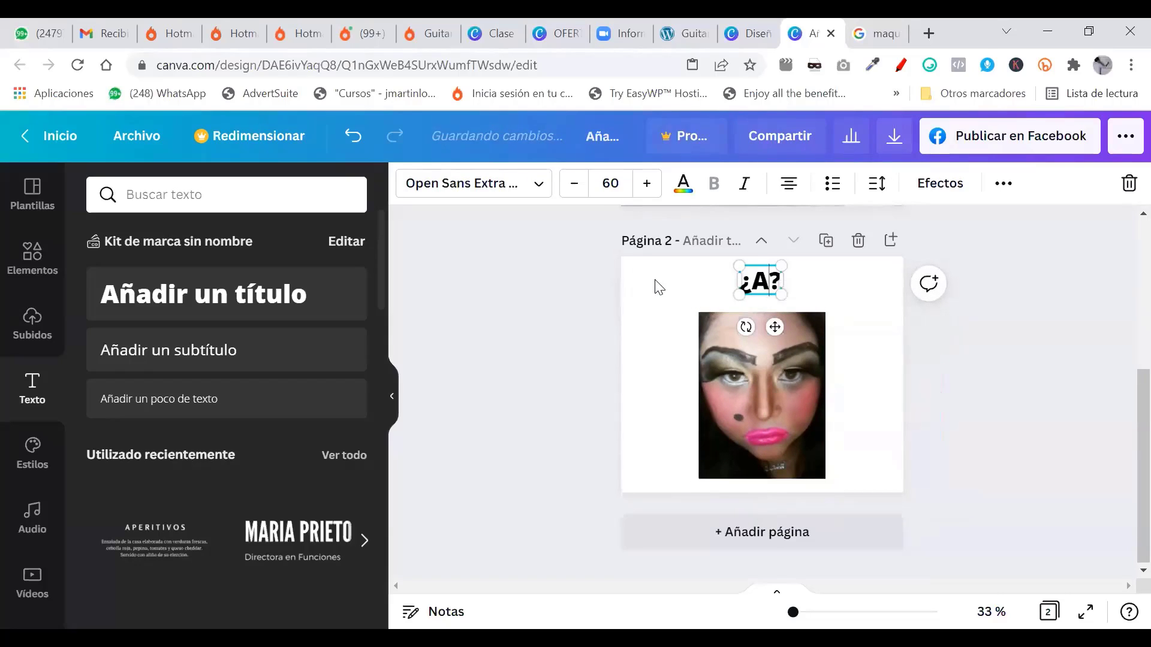
text( pas)
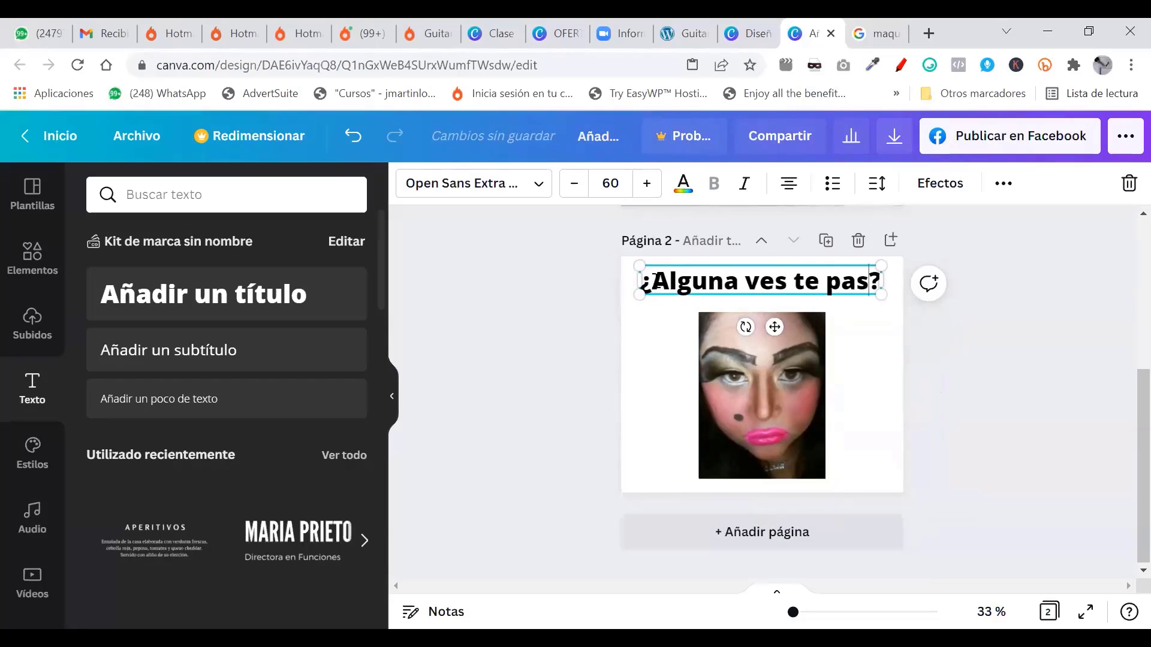
key(BackSpace)
key(BackSpace)
key(BackSpace)
key(BackSpace)
key(BackSpace)
key(BackSpace)
key(BackSpace)
key(BackSpace)
text(z te pas)
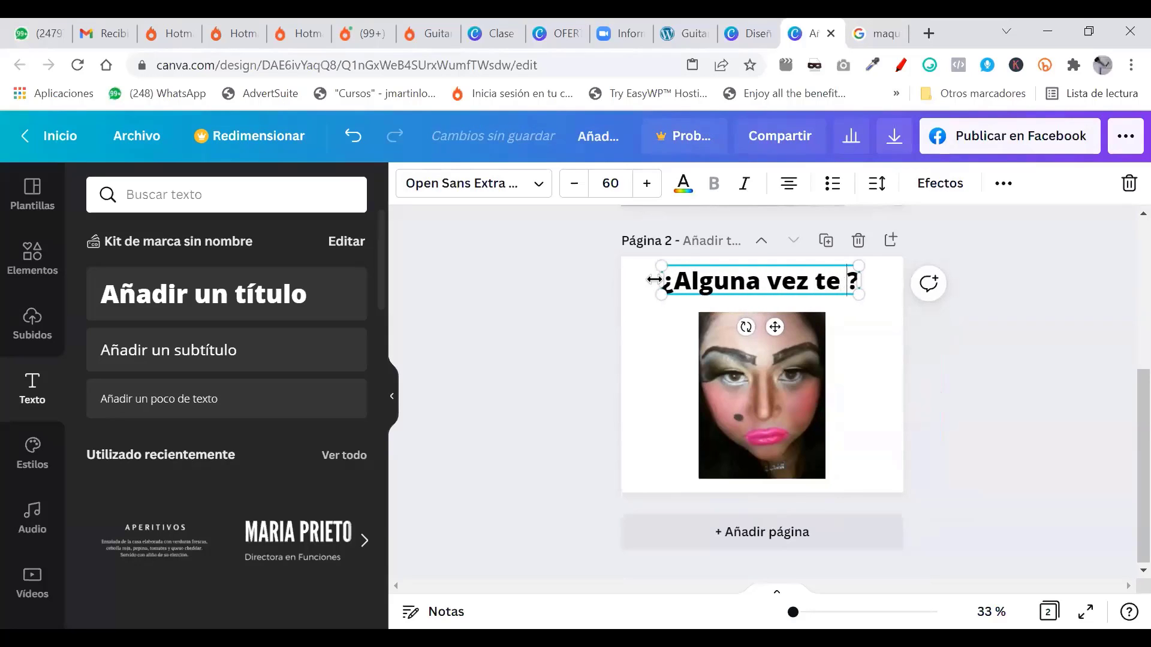
text(o)
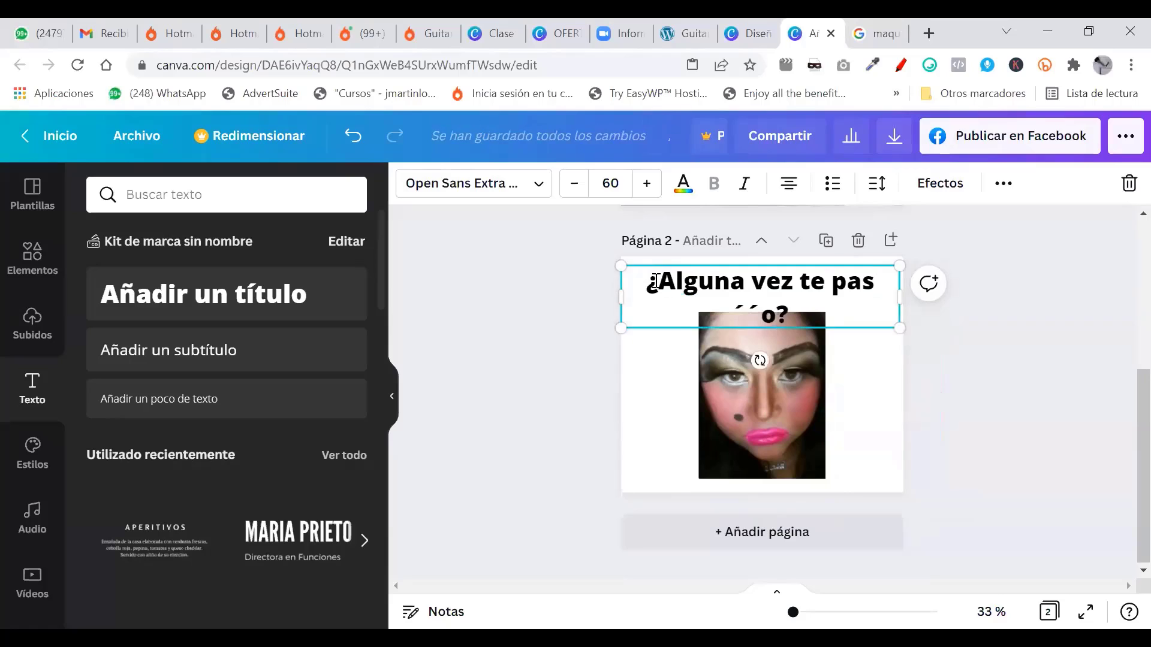
key(BackSpace)
key(BackSpace)
text(só)
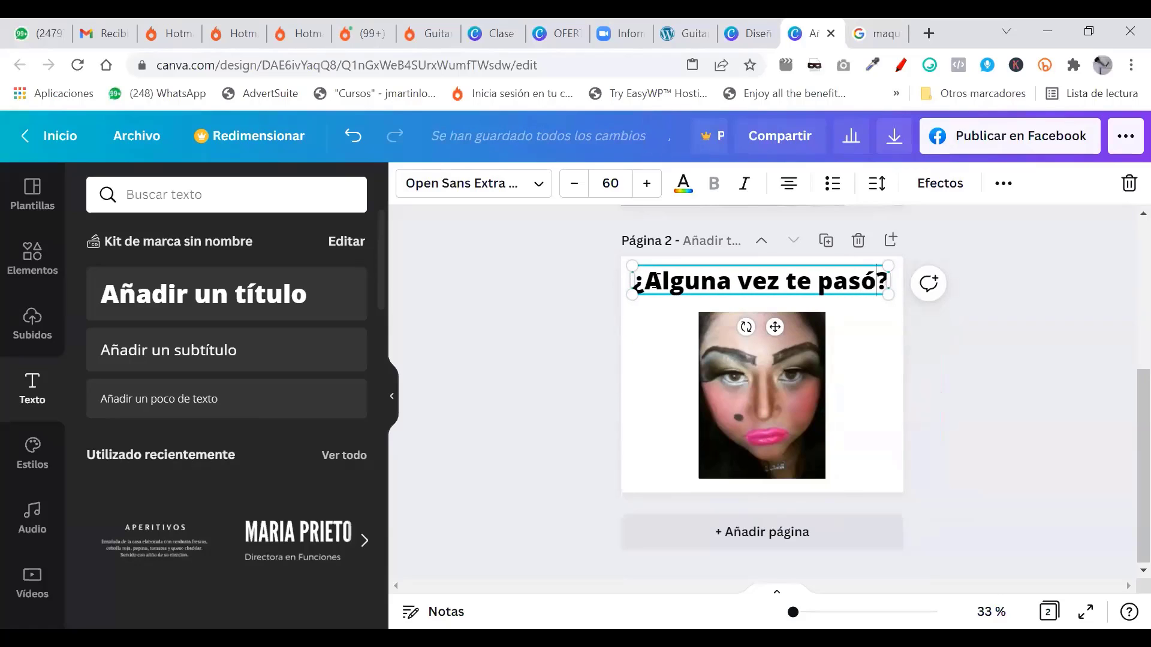
Step: Nudge the page 2 title and the bad-makeup photo slightly, keeping the photo centred horizontally on the page
click(844, 305)
drag(836, 297, 834, 296)
click(854, 365)
drag(802, 363, 799, 373)
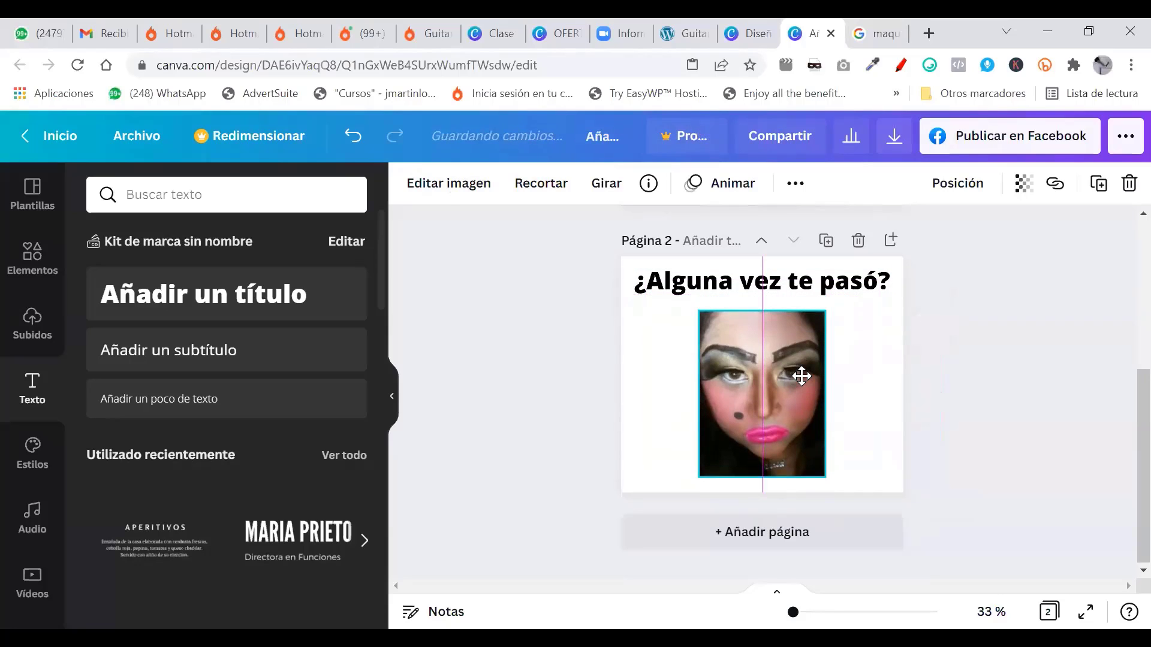
click(846, 370)
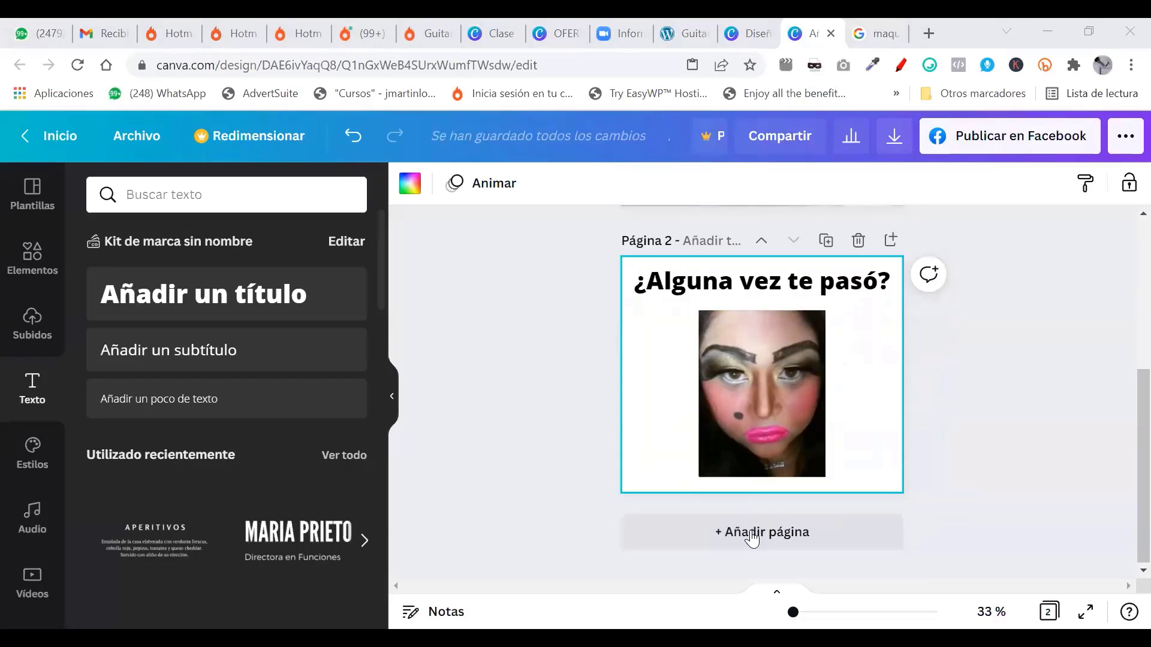
click(606, 594)
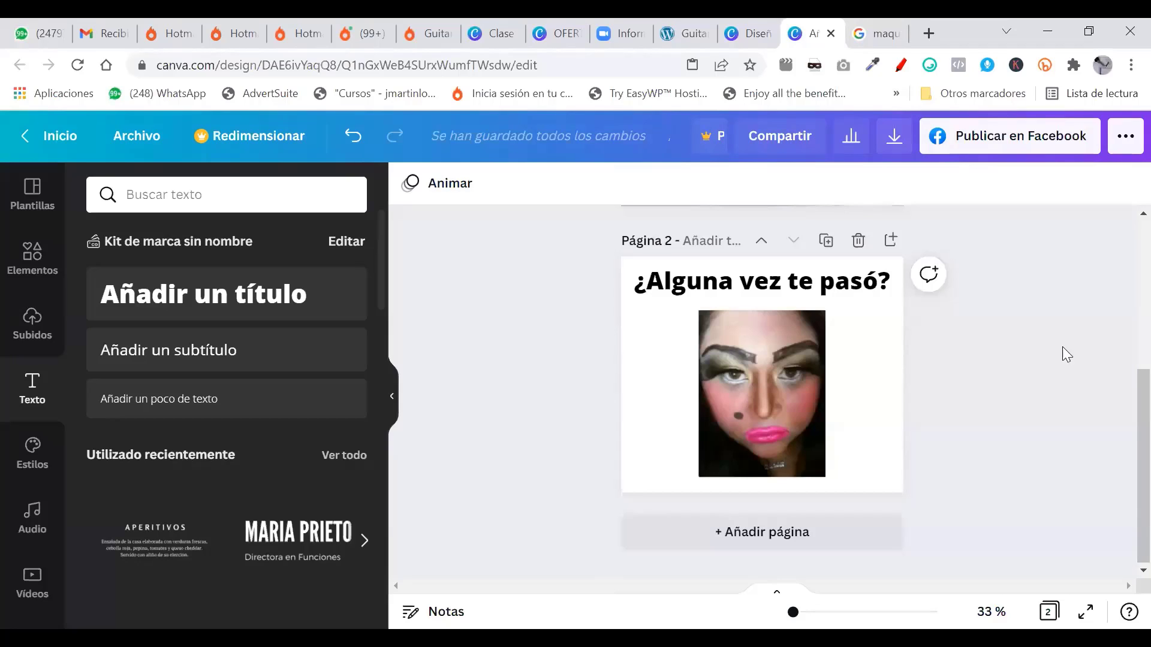
Step: On page 1, shift both photos right until the bad-makeup photo meets the left edge, and move the pink-lips photo back left over it
scroll(827, 405, up, 5)
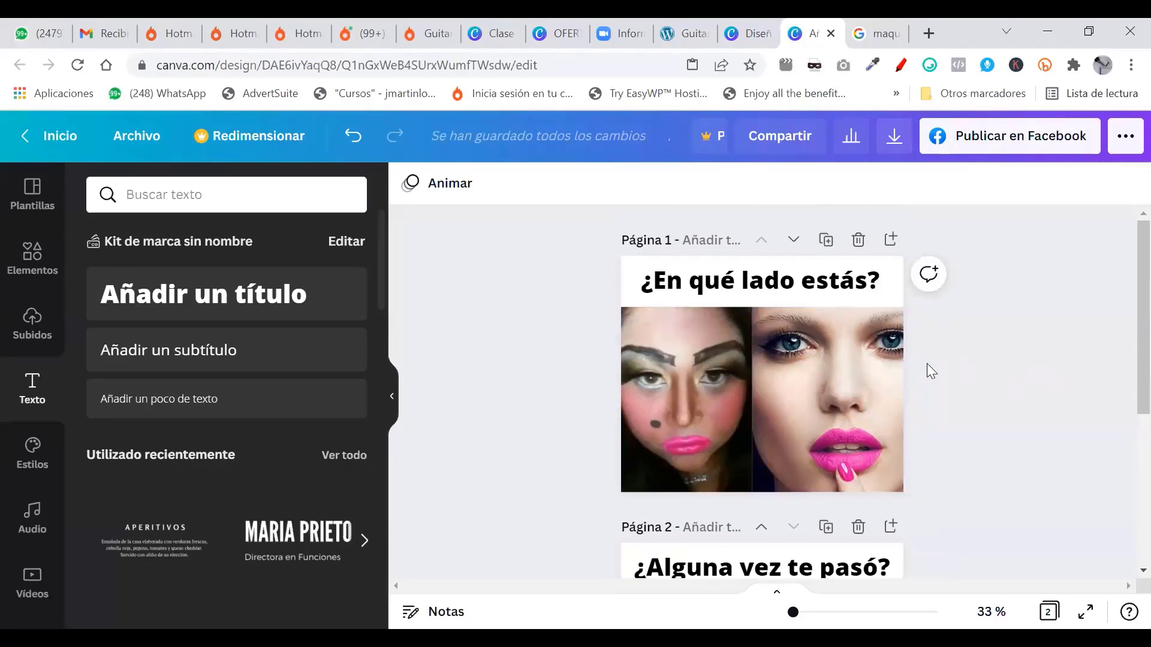
click(814, 400)
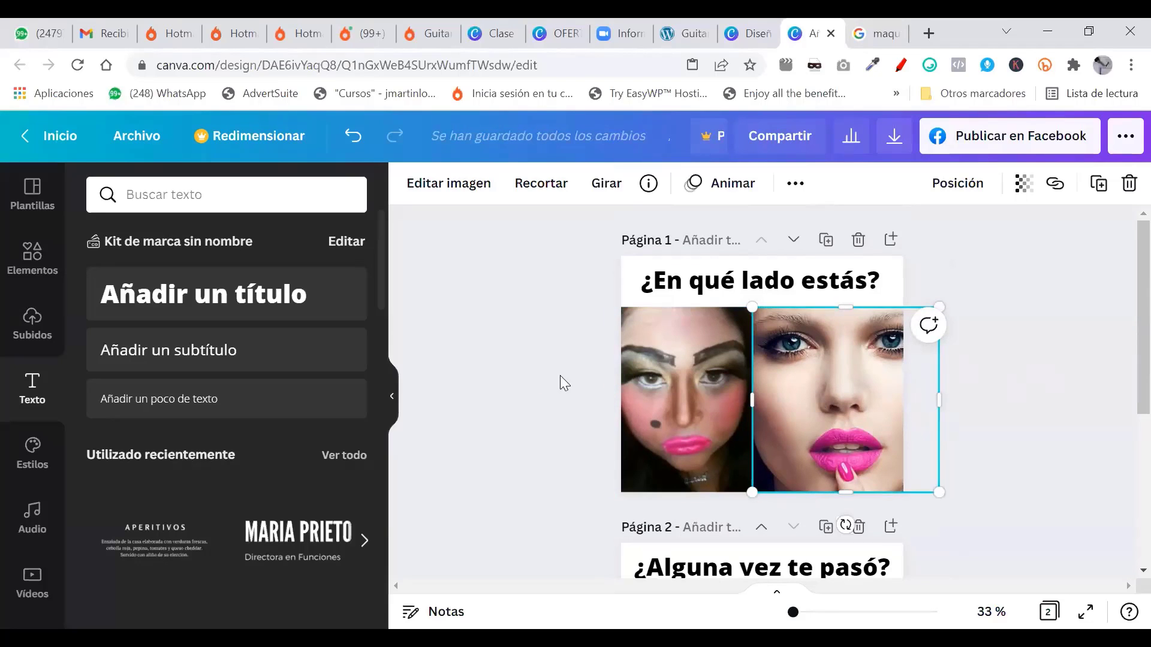
drag(437, 373, 821, 441)
click(1065, 411)
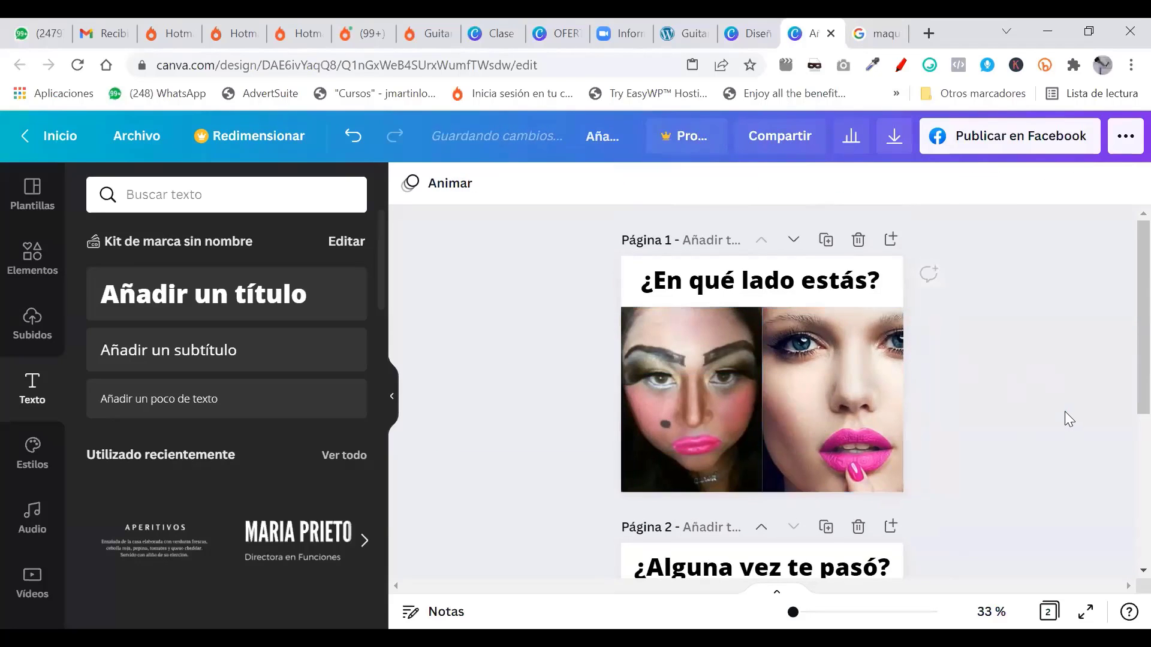
click(790, 366)
drag(790, 366, 781, 368)
click(978, 368)
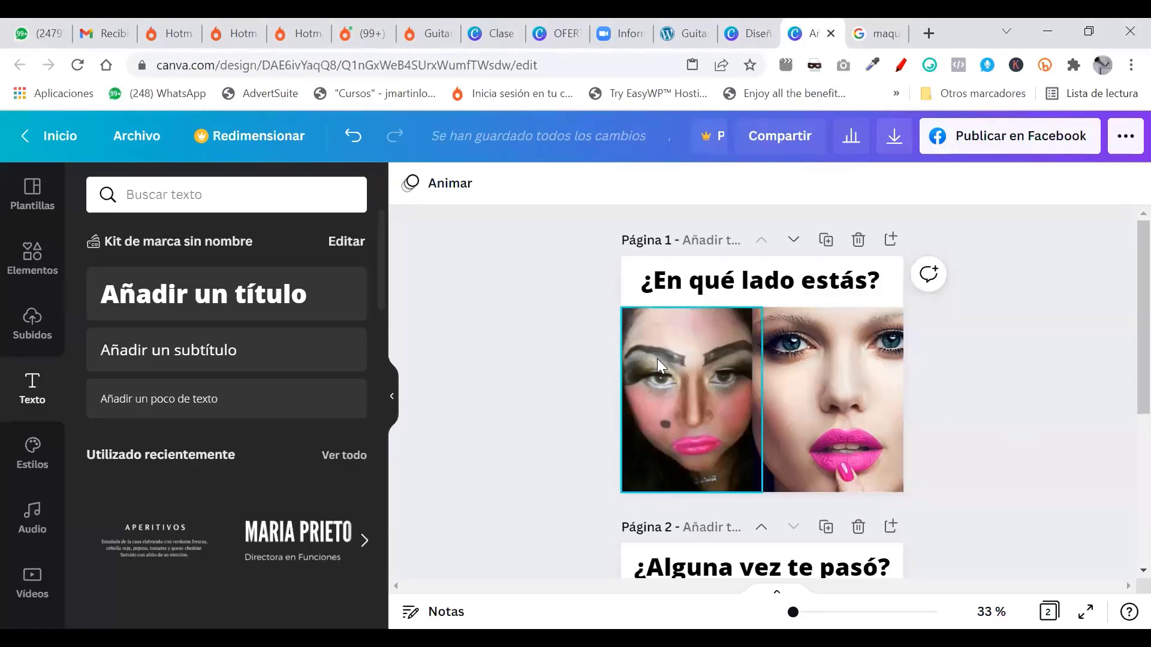
drag(563, 387, 988, 400)
click(991, 397)
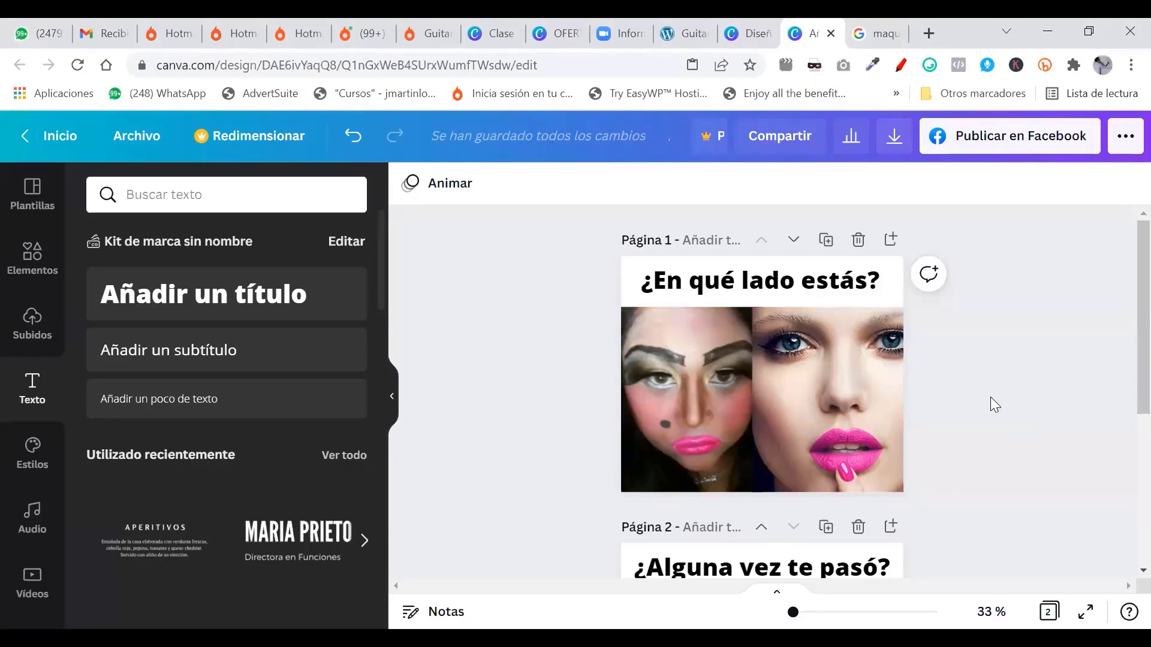
click(891, 19)
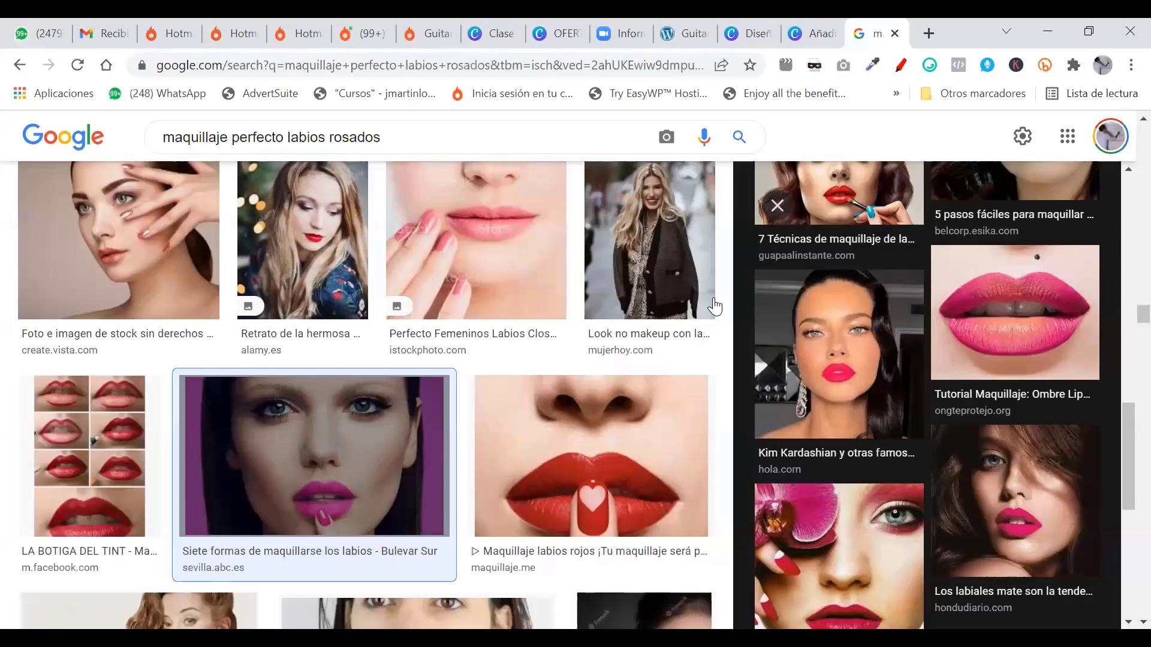
key(ctrl+shift+Tab)
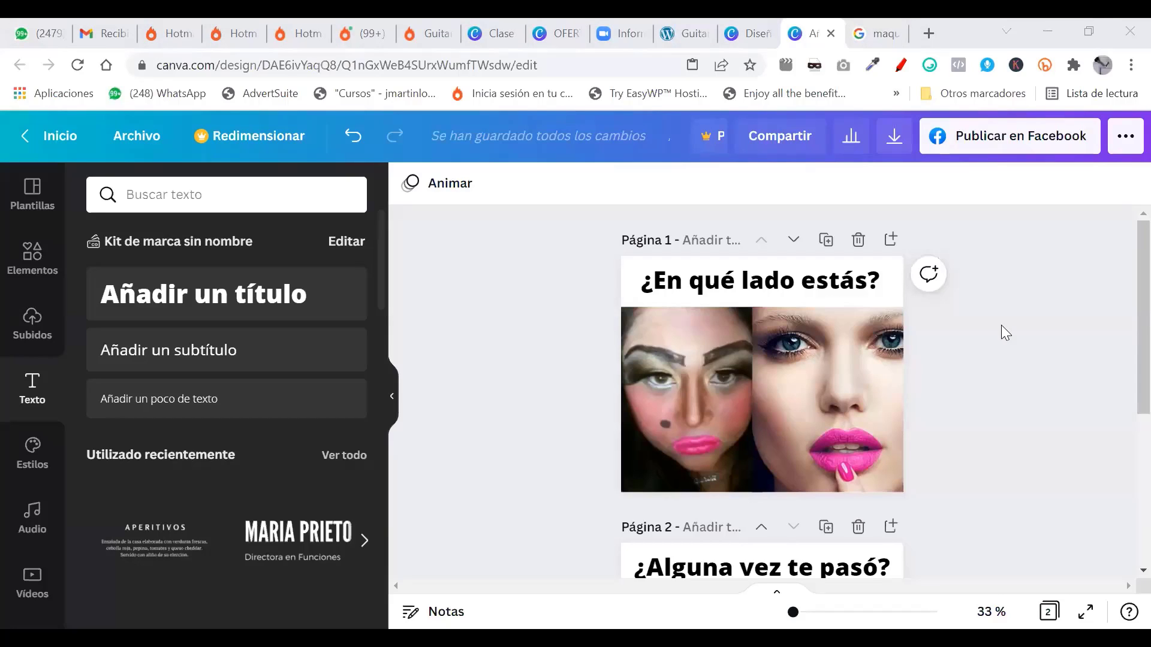
click(599, 600)
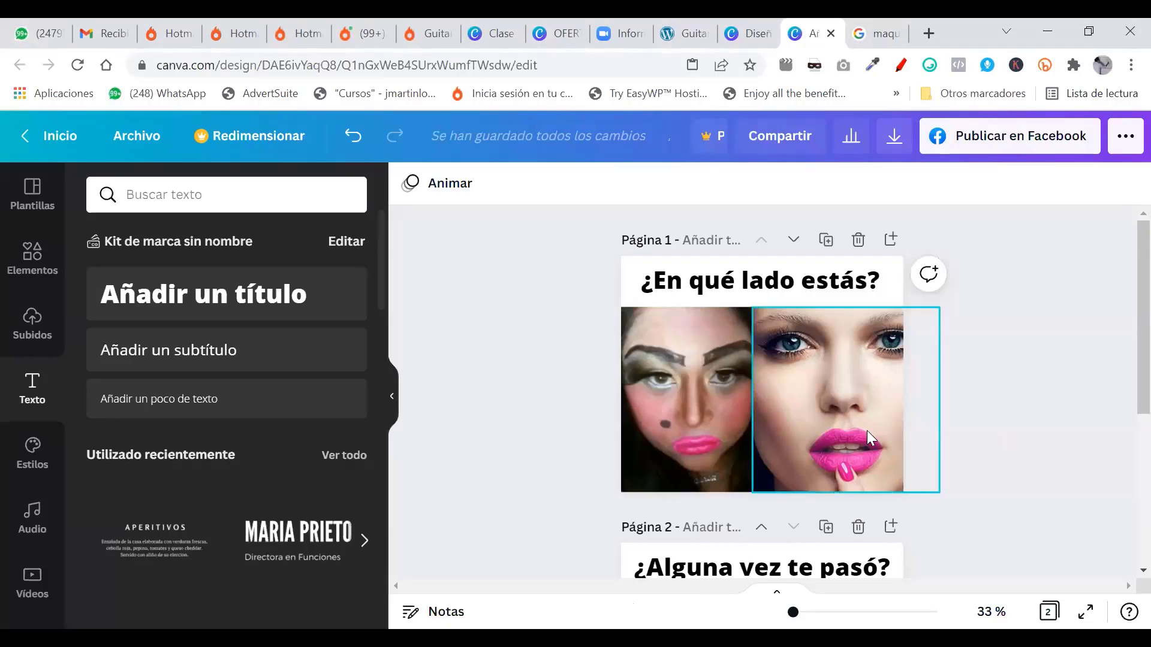
drag(561, 350, 929, 423)
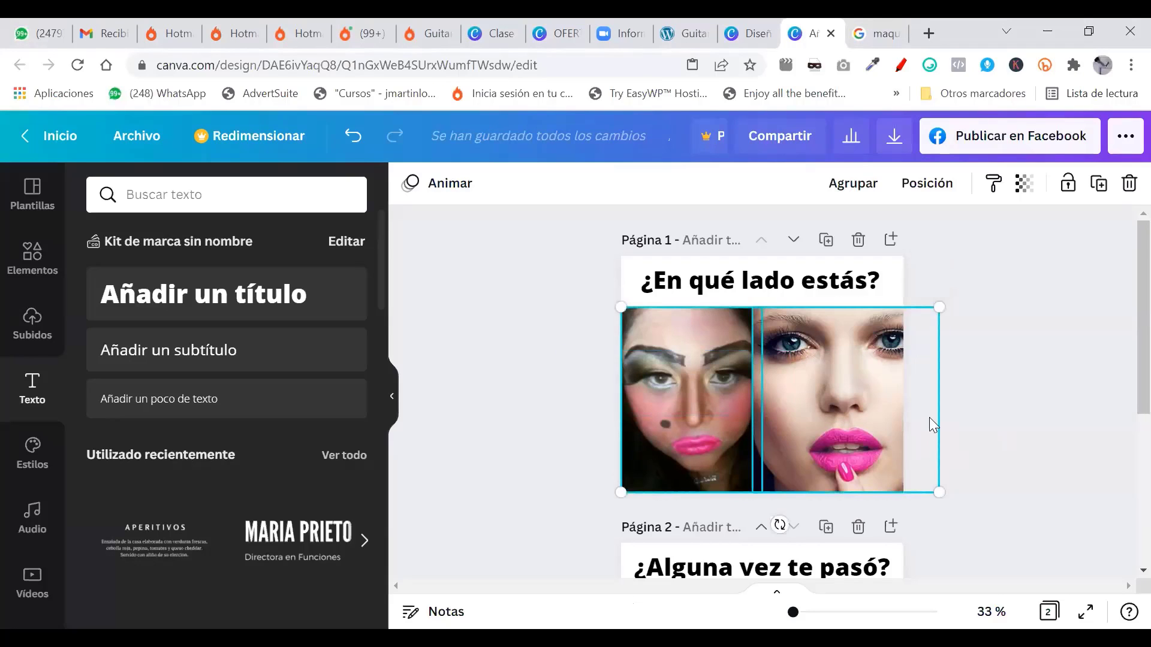
click(979, 275)
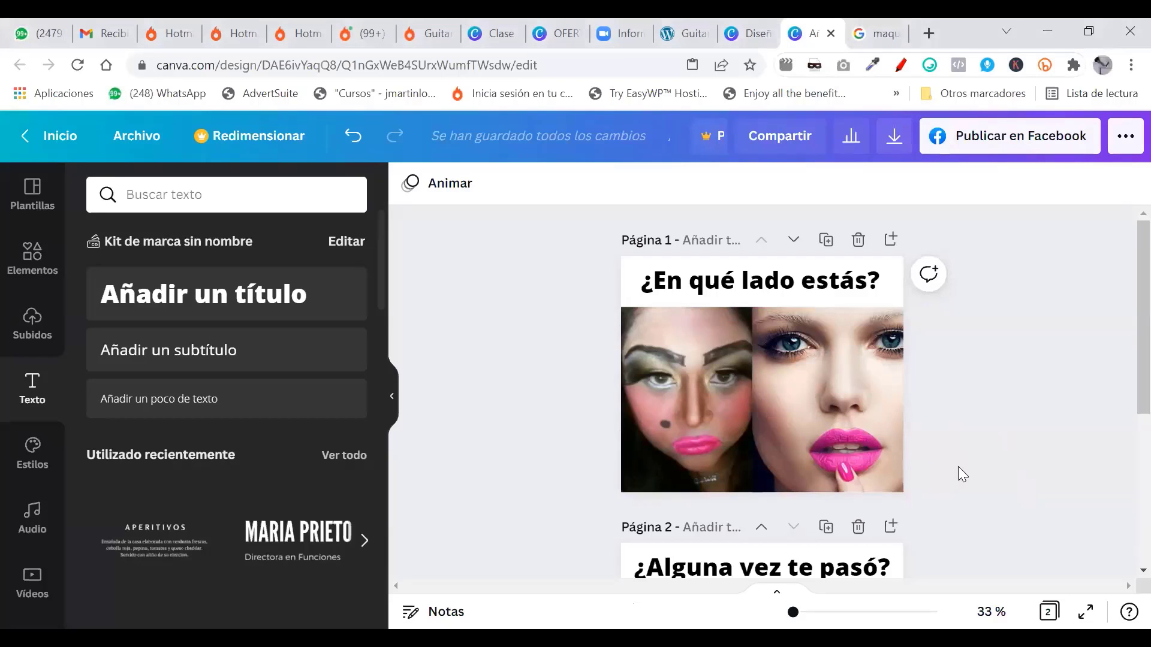
drag(551, 265, 944, 498)
click(1072, 360)
Step: Download only page 1 of the design as a PNG file
click(1125, 136)
click(573, 290)
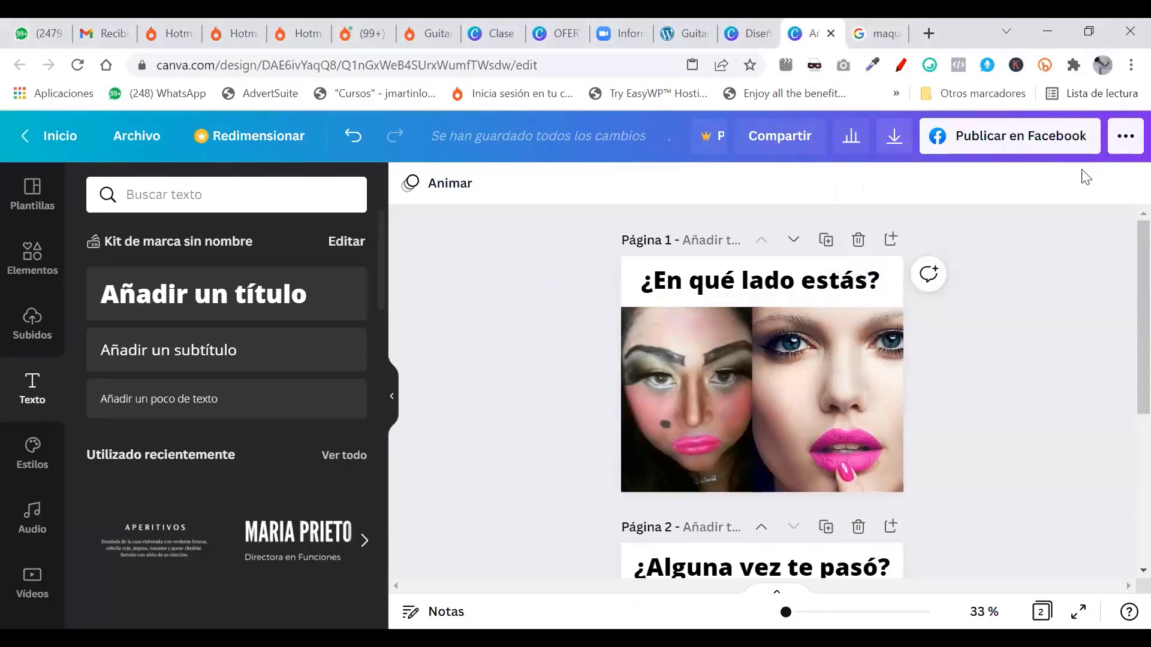
click(1124, 136)
click(1027, 292)
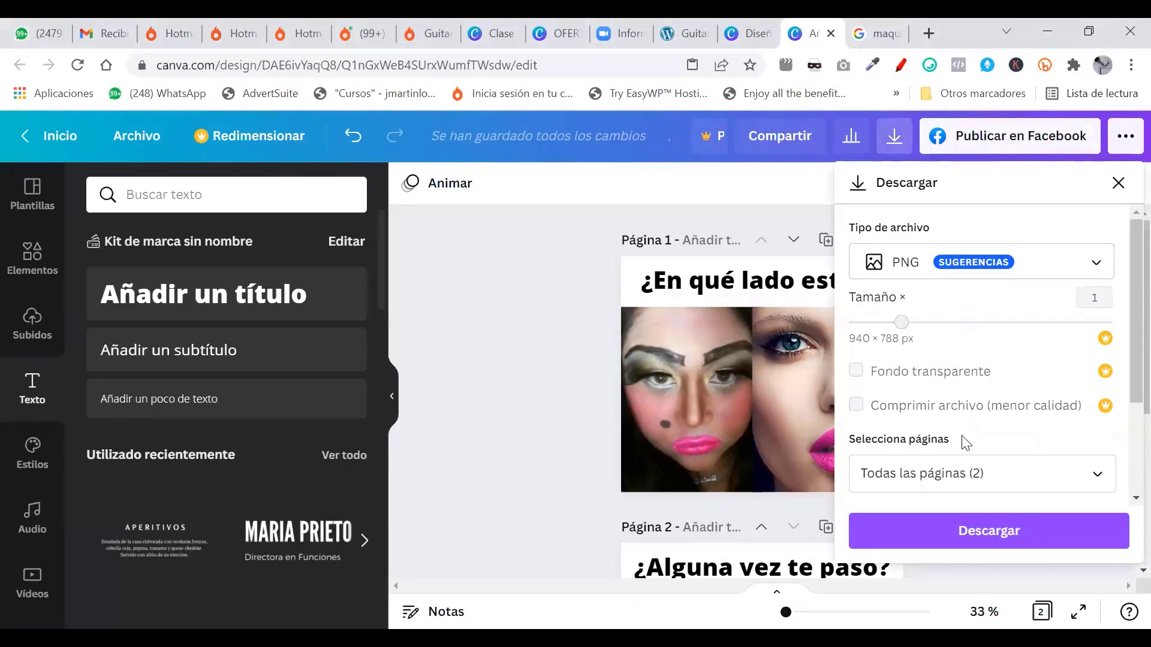
click(959, 473)
click(963, 252)
click(959, 317)
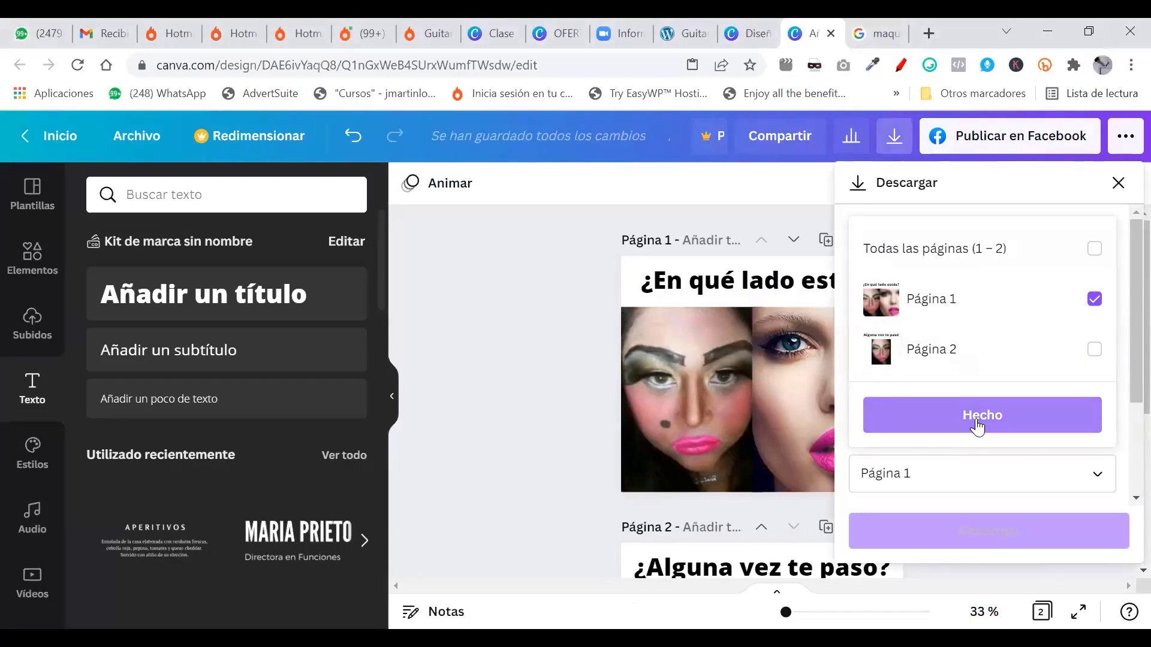
click(978, 420)
click(989, 535)
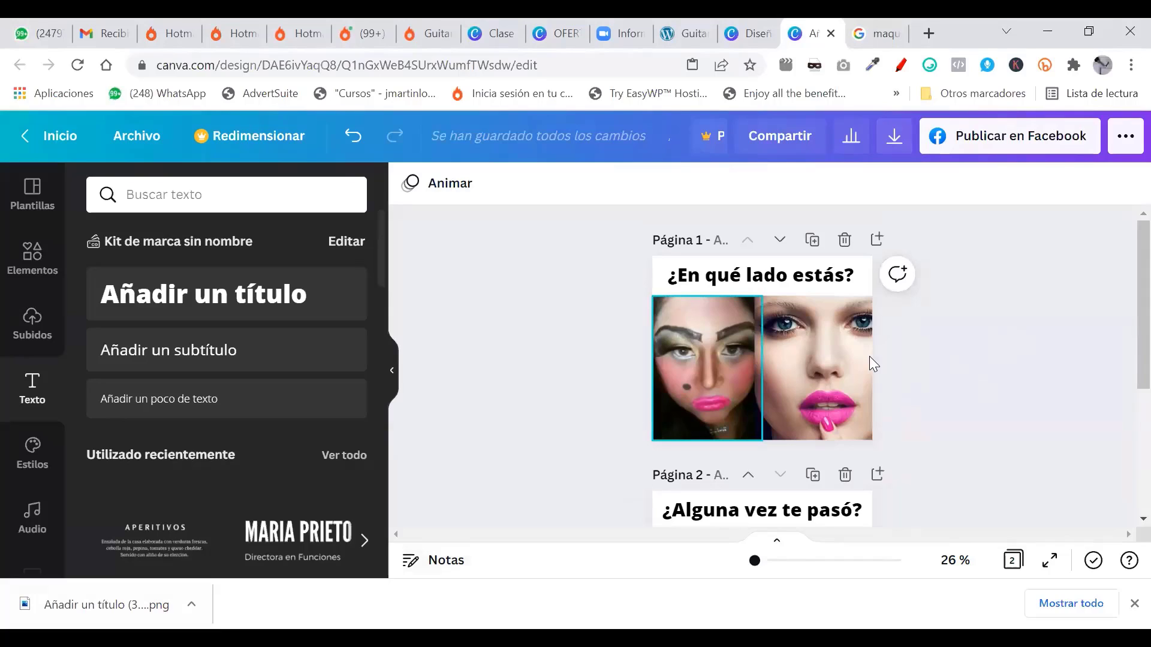
click(759, 560)
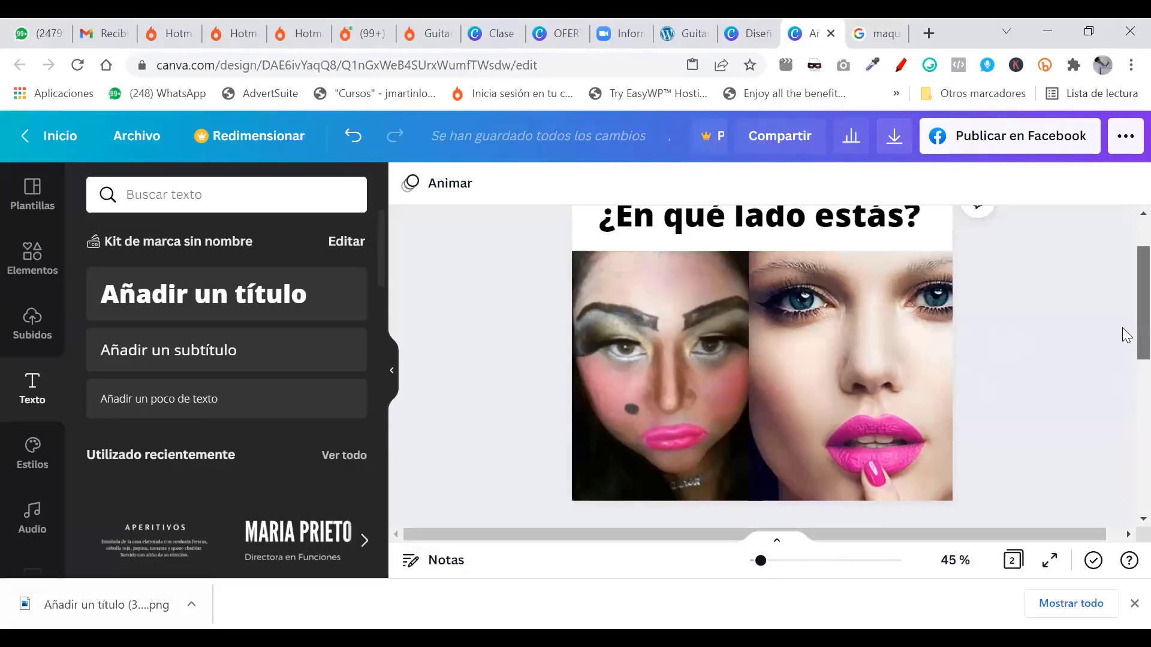
scroll(1125, 333, up, 1)
scroll(1125, 329, down, 1)
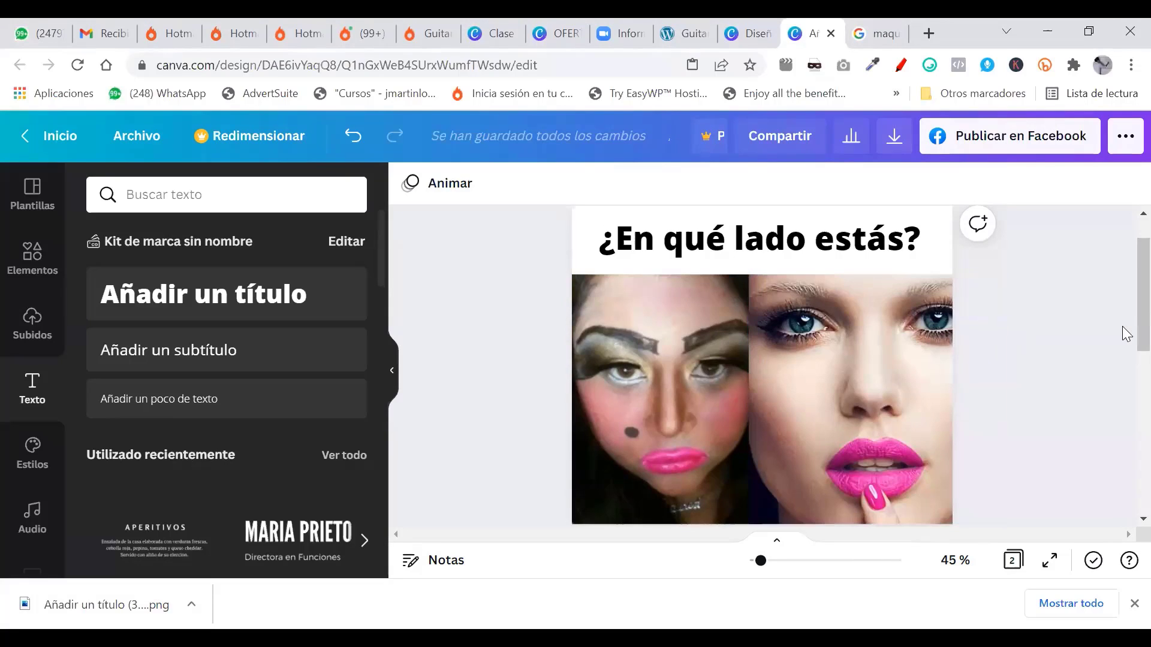
scroll(1123, 318, up, 1)
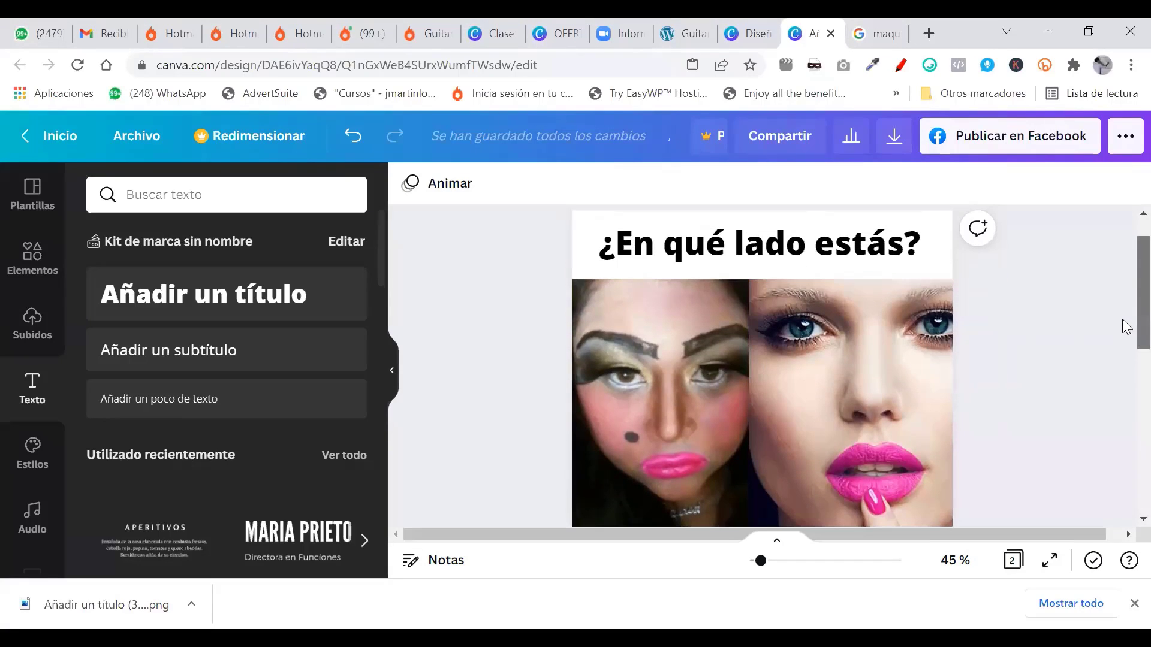
scroll(1124, 321, down, 1)
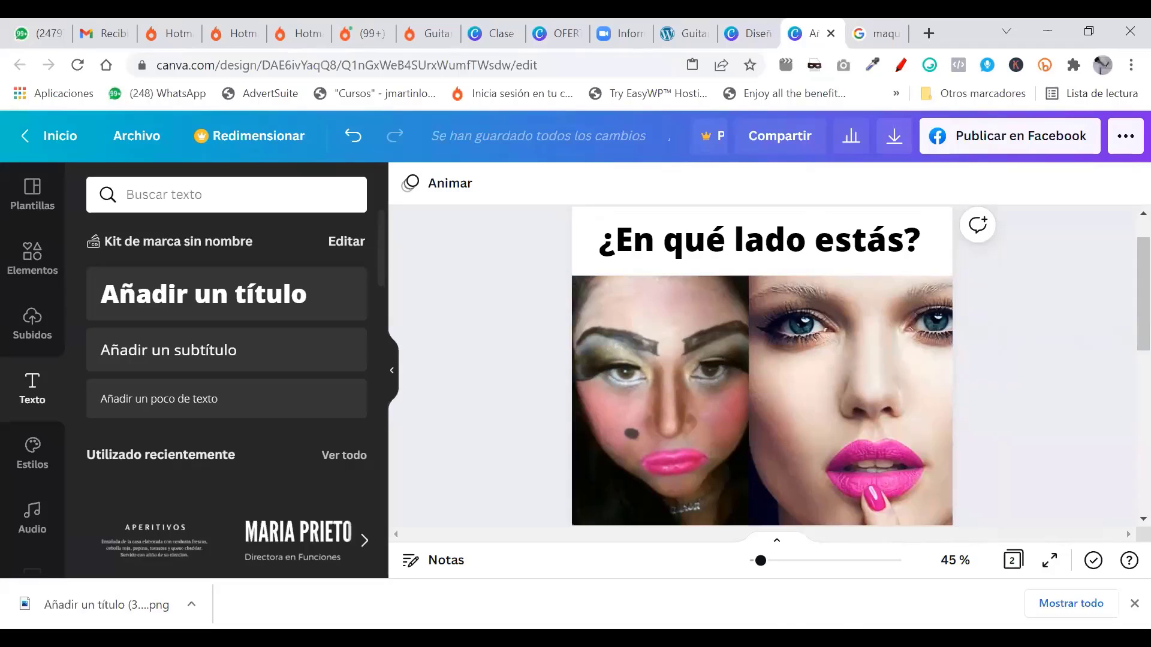
Step: Switch to the browser window showing the Facebook group "Cursos de maquillaje y belleza"
key(alt+Tab)
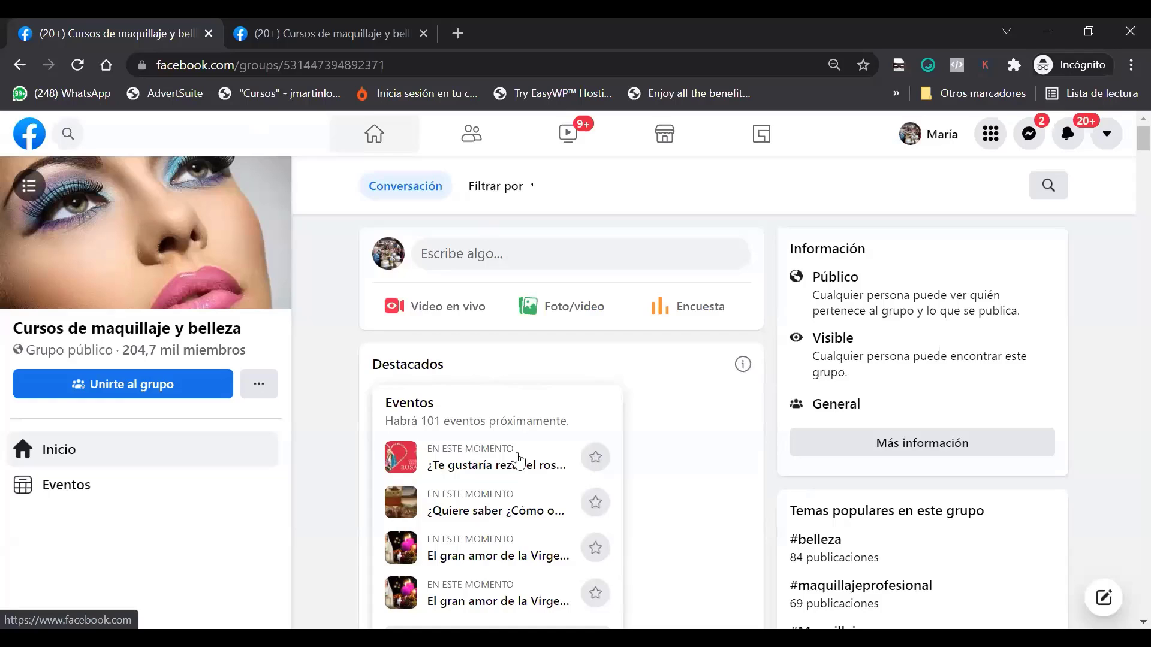
click(501, 260)
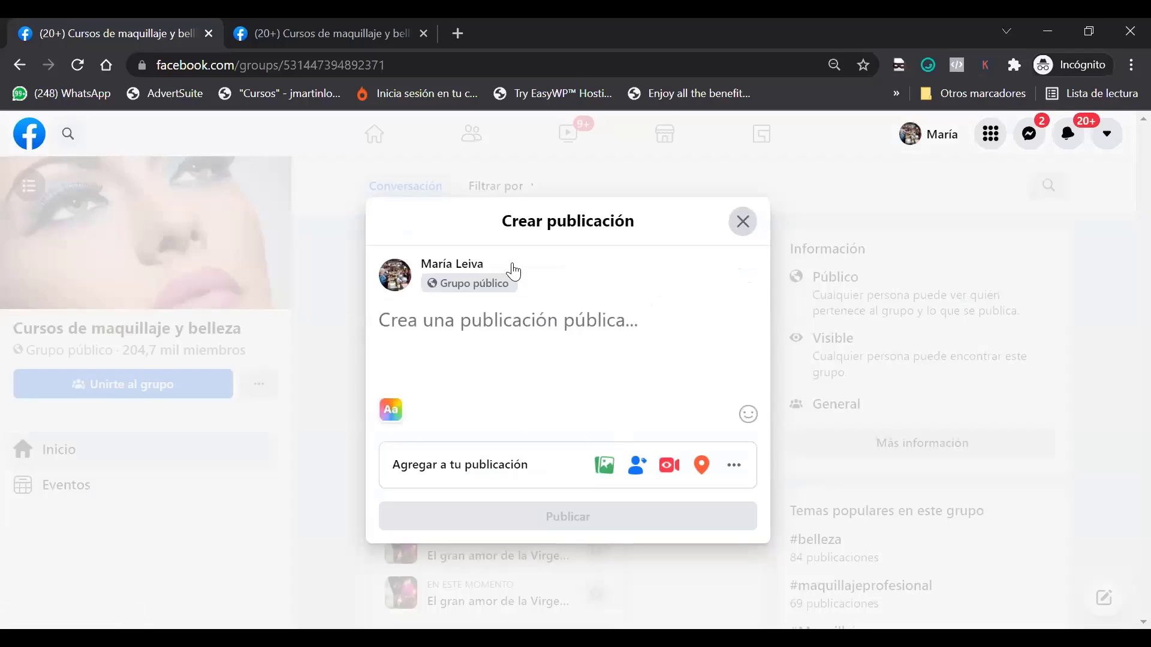
key(Escape)
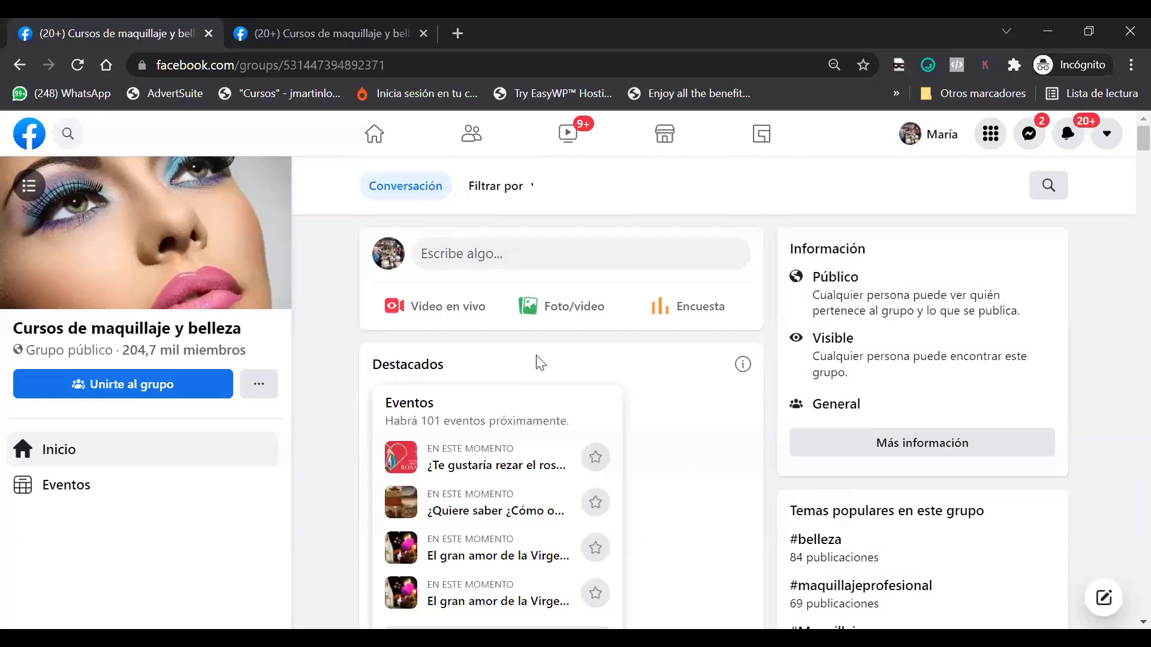
scroll(719, 404, down, 3)
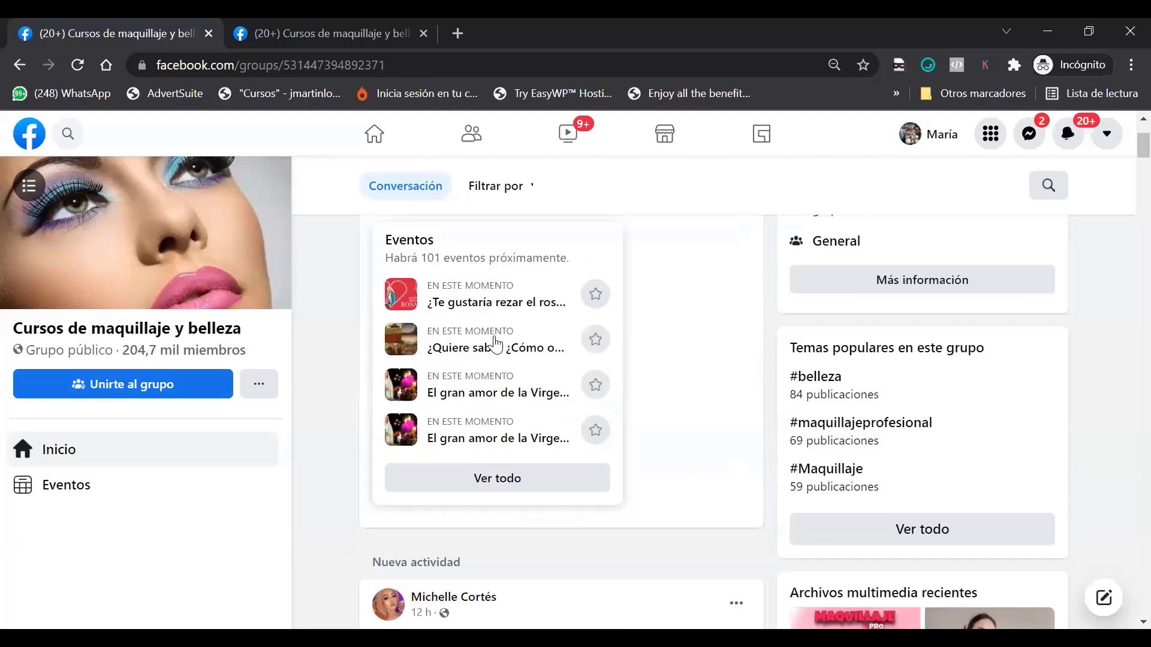
scroll(522, 288, up, 3)
Step: Start a new public post in the group and attach the image "Añadir un título (30)" from the Descargas folder
click(487, 259)
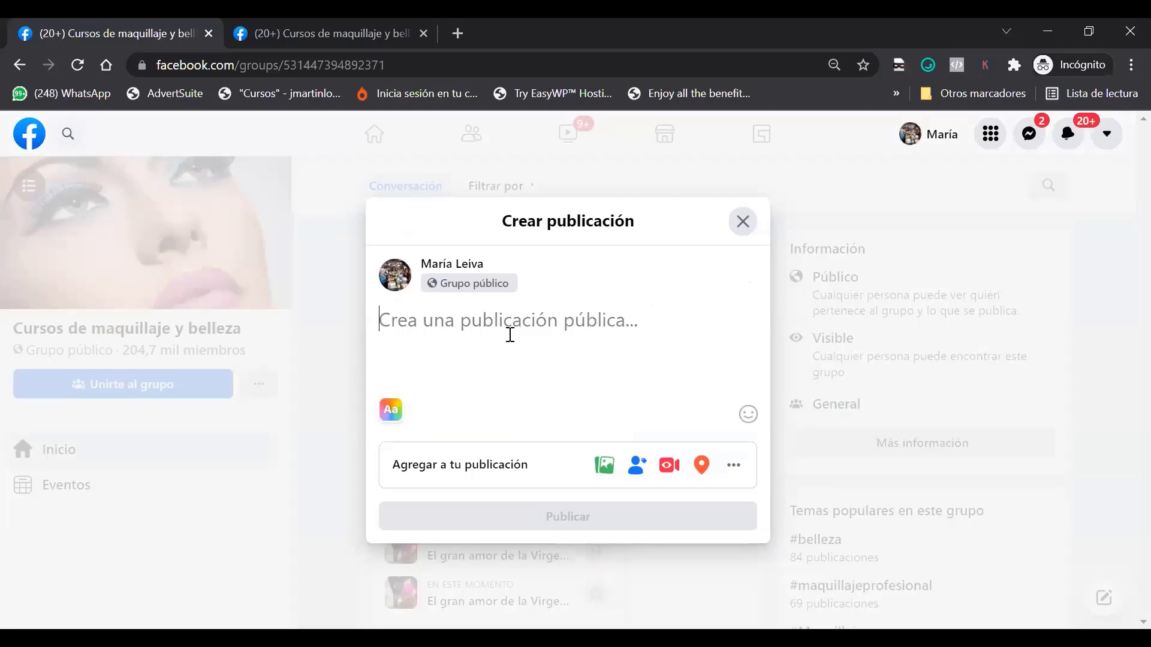
click(605, 465)
click(599, 399)
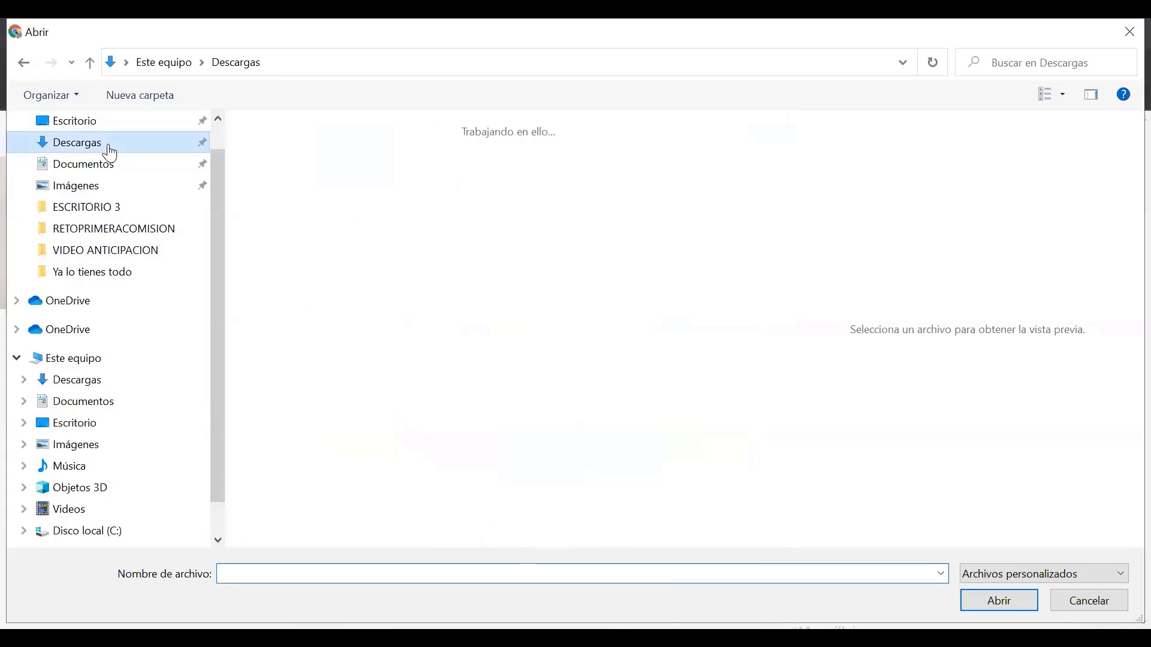
double_click(397, 163)
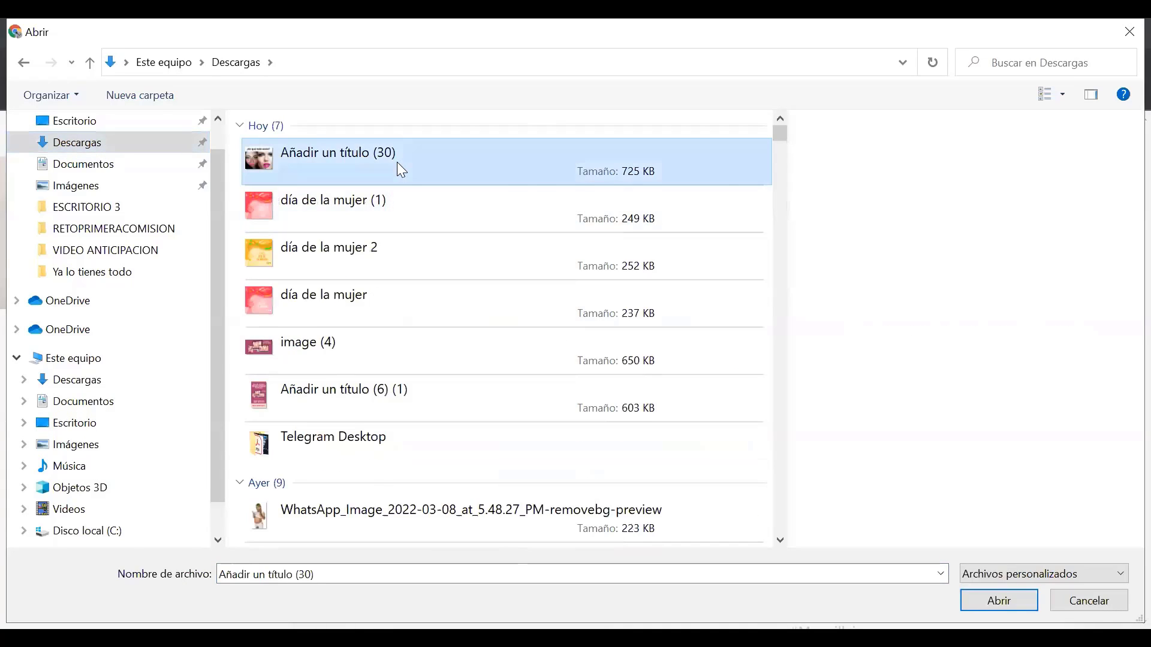
scroll(570, 389, down, 4)
scroll(741, 404, up, 4)
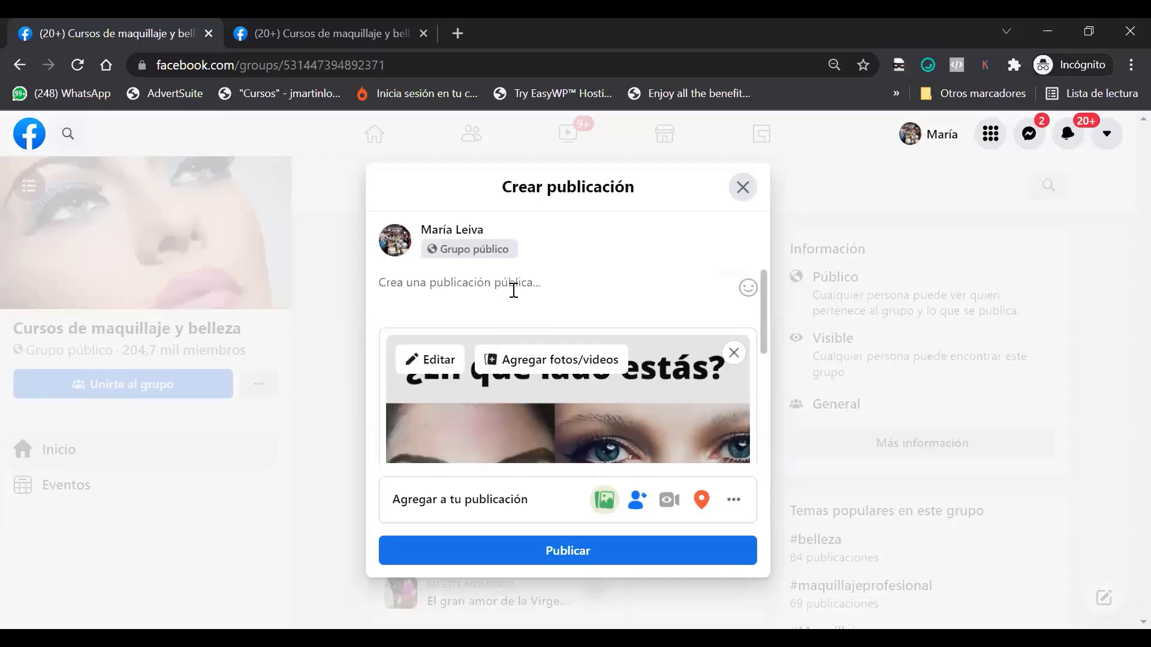
scroll(560, 405, down, 3)
scroll(550, 346, up, 3)
scroll(666, 395, down, 3)
scroll(605, 391, up, 3)
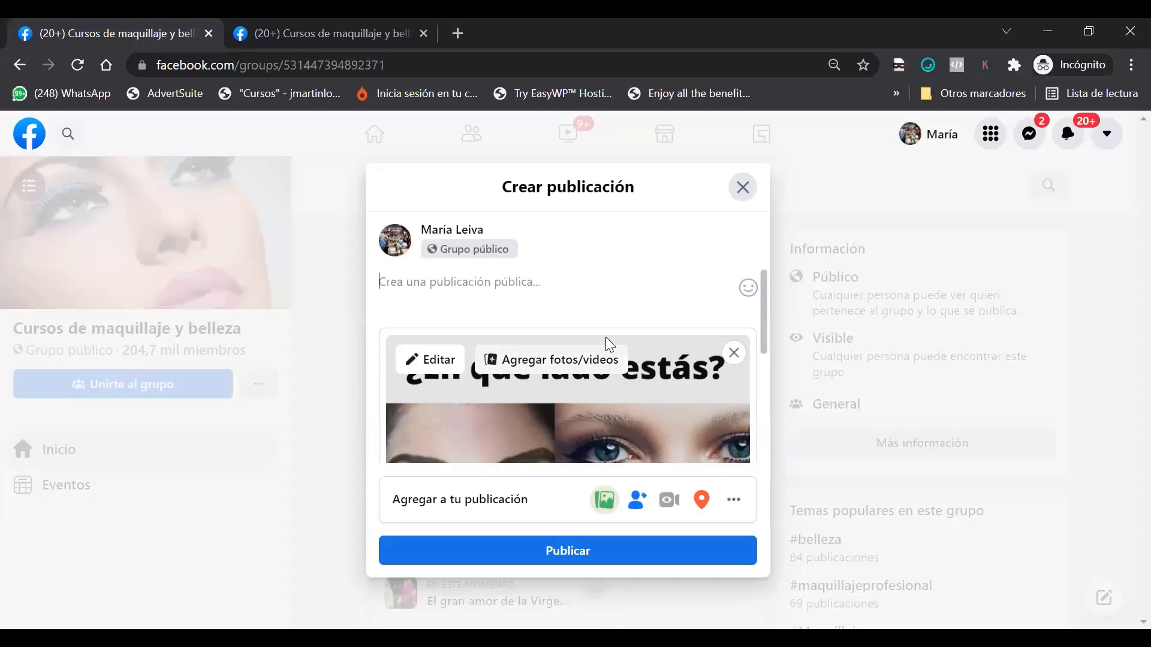
click(499, 288)
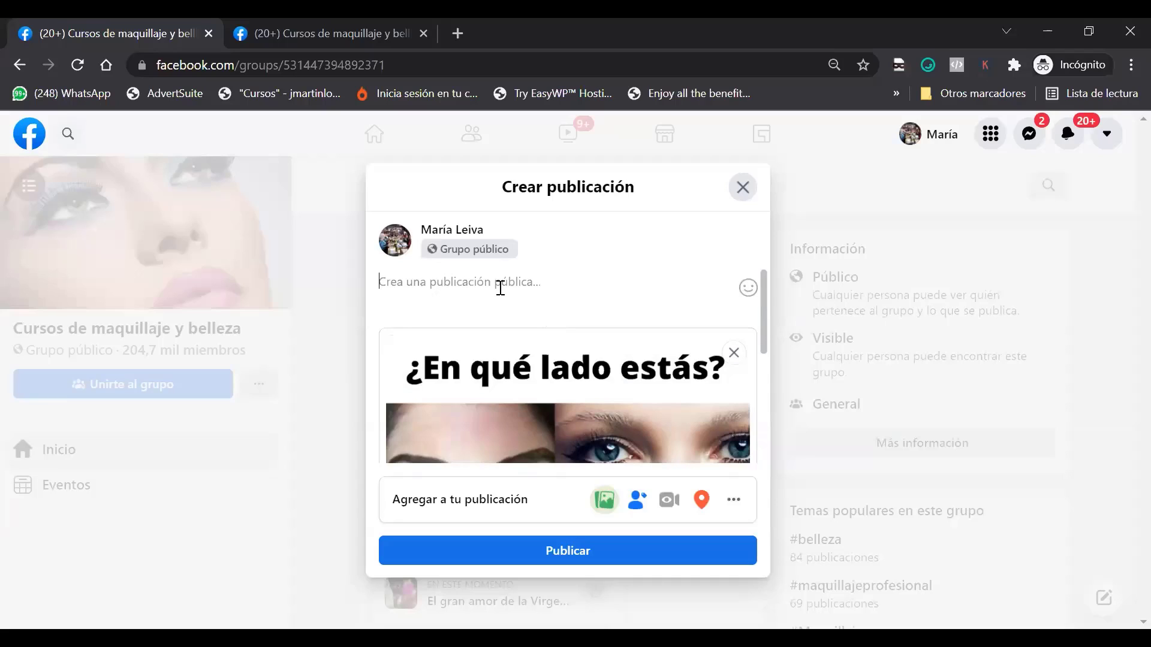
text(Te gus)
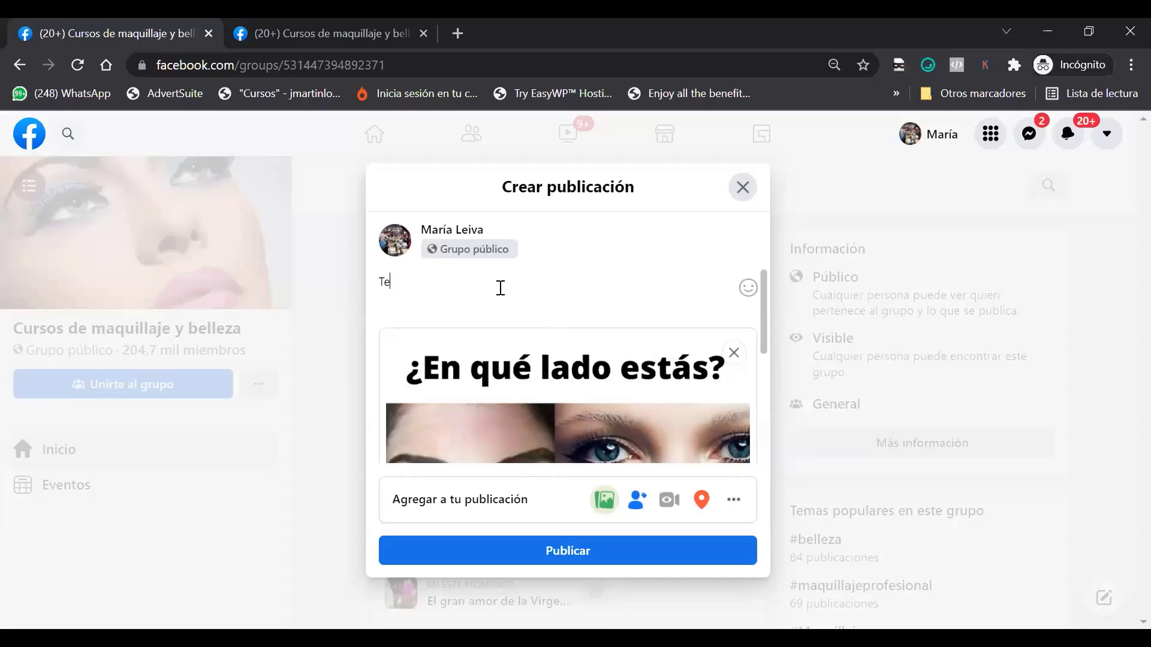
key(BackSpace)
key(BackSpace)
key(BackSpace)
key(BackSpace)
key(BackSpace)
key(BackSpace)
Step: Write the post text "Alguna vez te pasó que llegaste a un lugar y todos te miraron raro?" above the attached image
text(Alguna vez te pasó que)
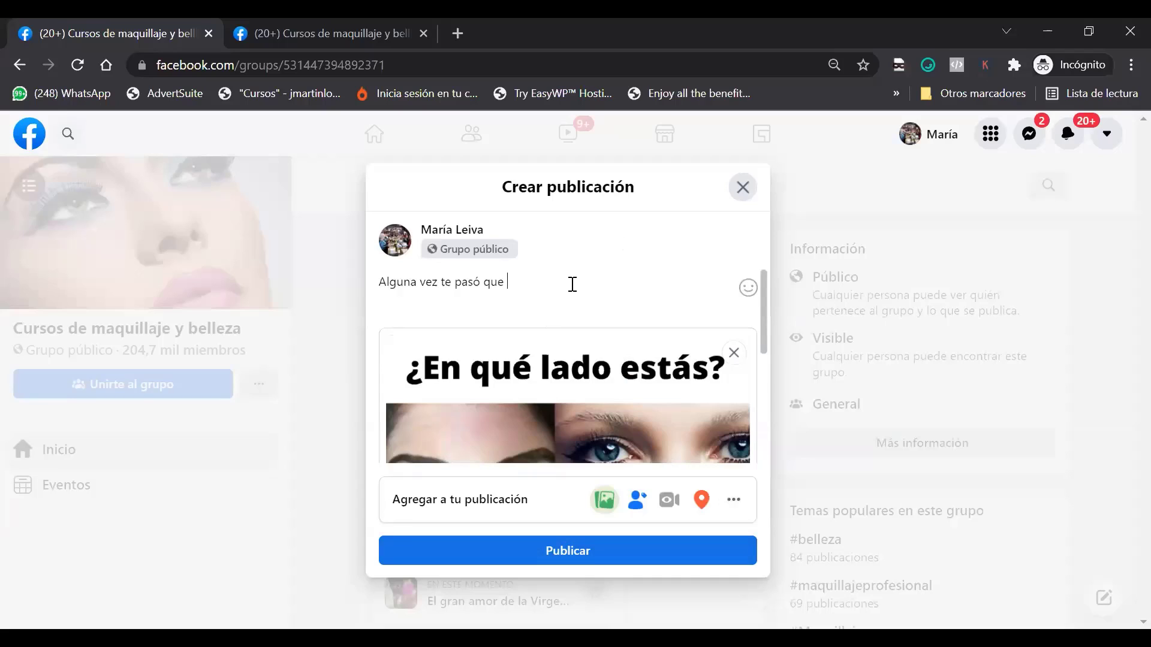
text(n)
text(llegaste a un lugar y todos te miraron)
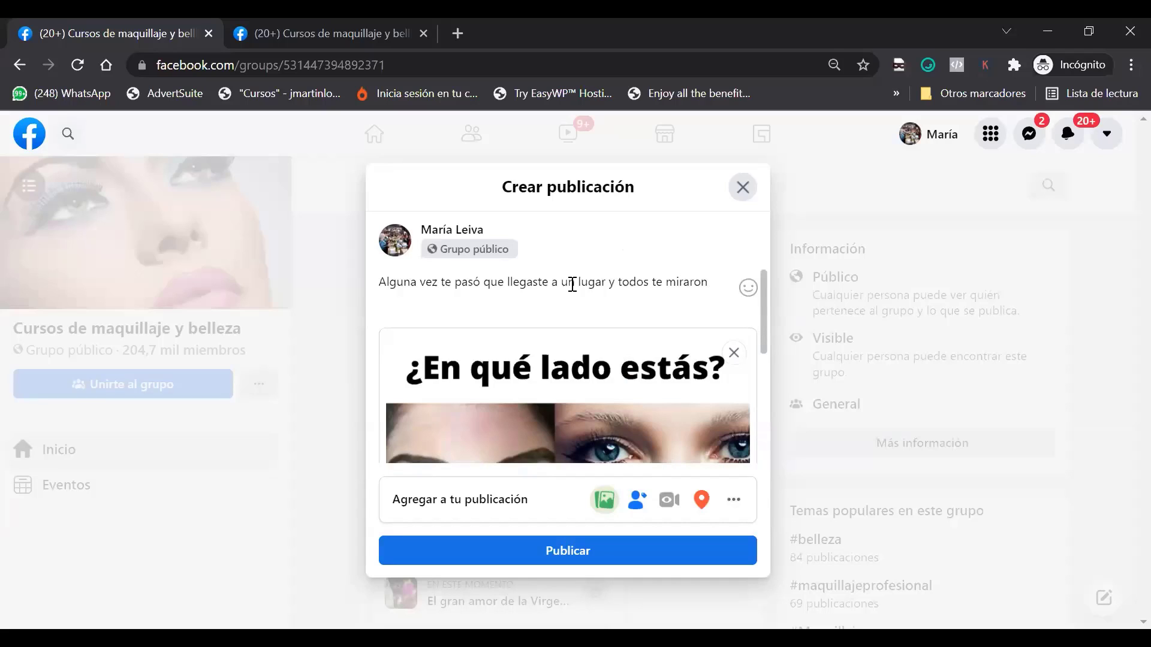
text( raro?)
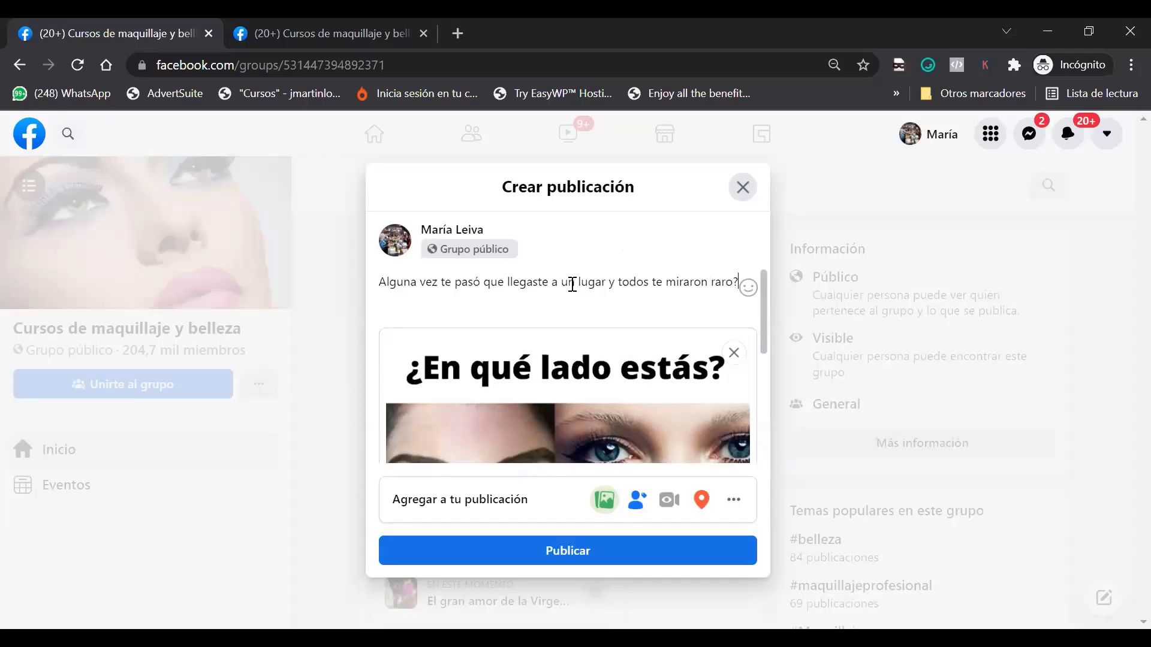